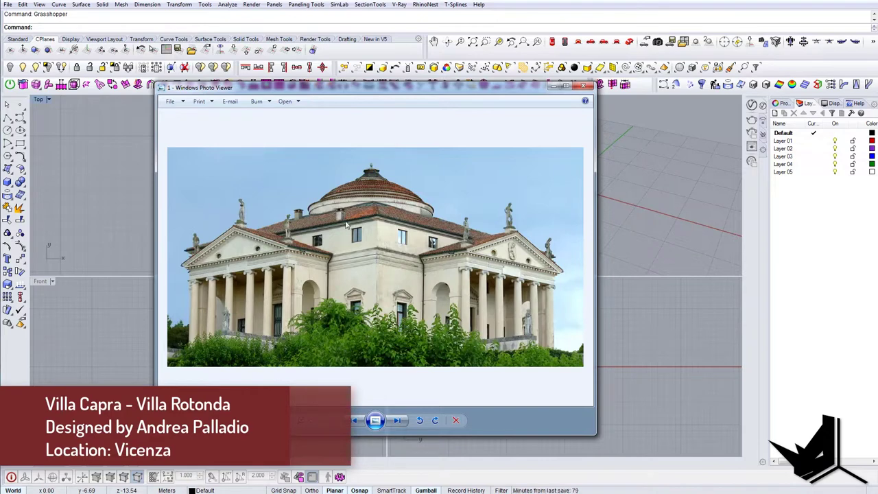
Look through the Villa Rotonda reference photos and examine the roof, dome and porticoes in the aerial photo.
click(397, 420)
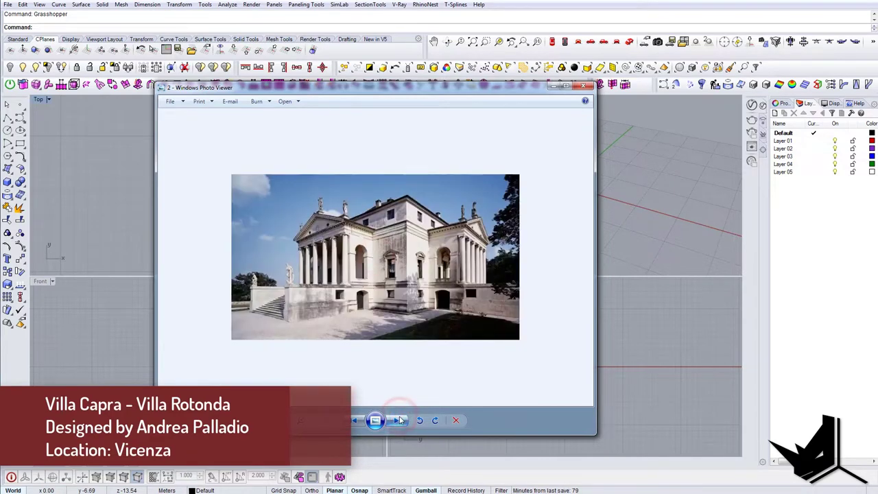
click(397, 419)
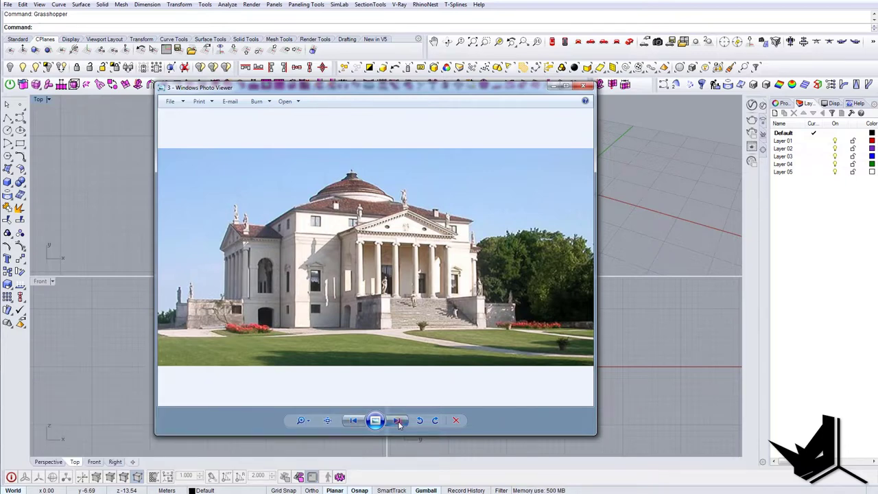
click(397, 421)
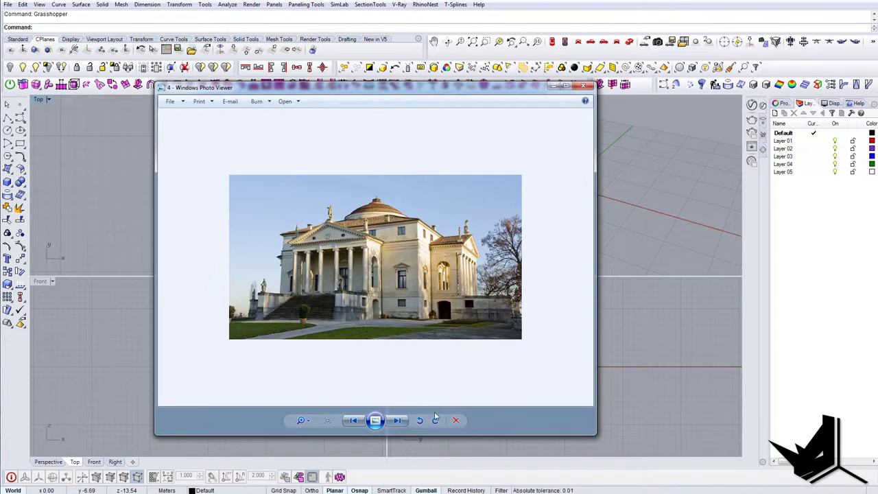
click(398, 421)
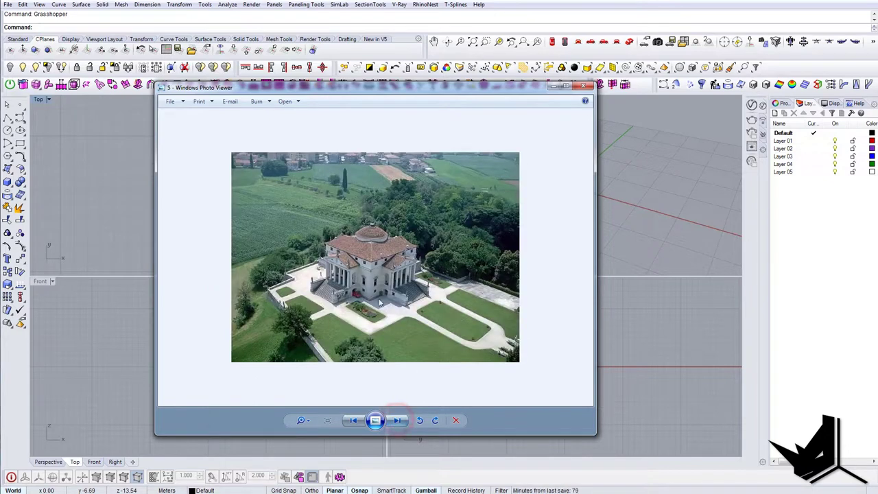
scroll(374, 280, up, 4)
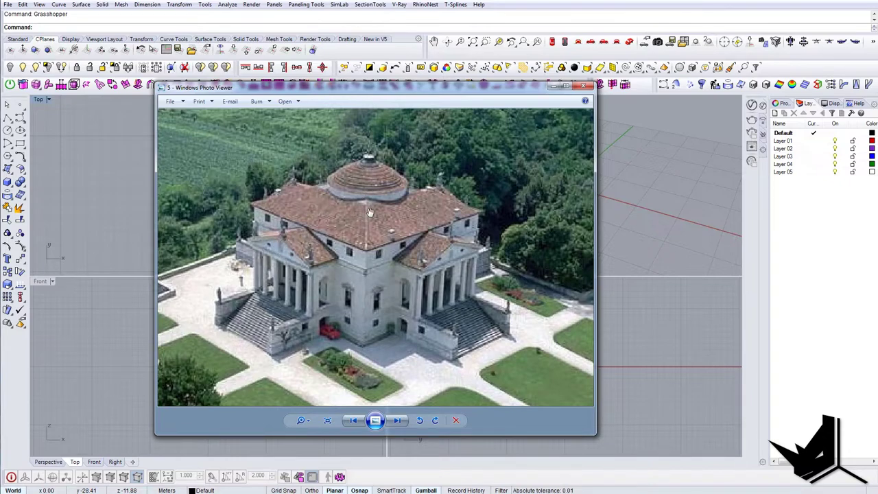
Examine the plan and elevation in the Palladio_La_Rotonda drawing, and close the image viewer.
click(401, 423)
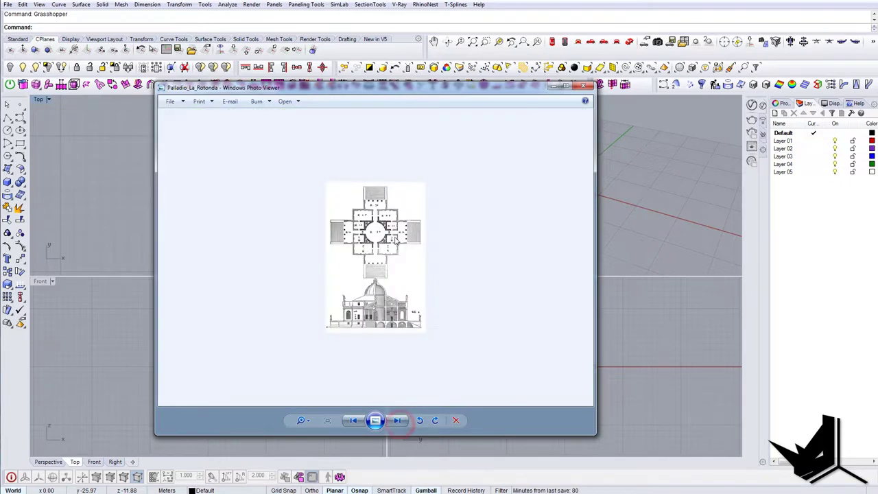
scroll(360, 242, up, 5)
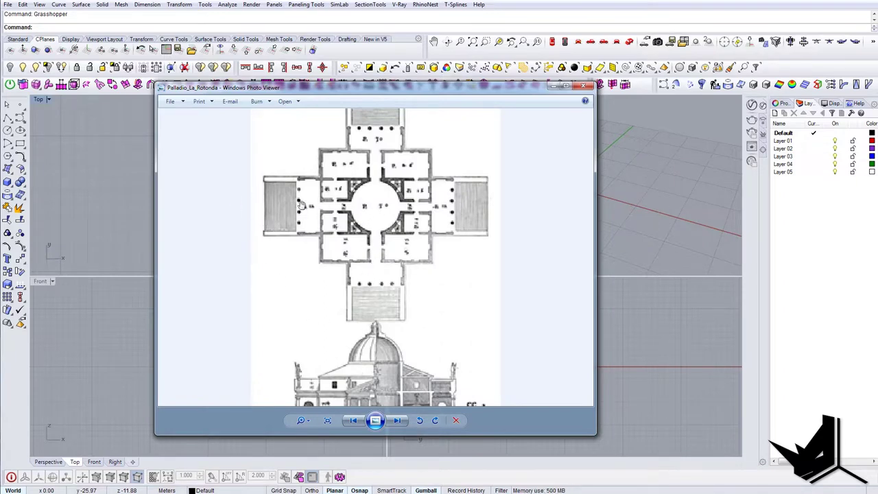
scroll(401, 290, down, 2)
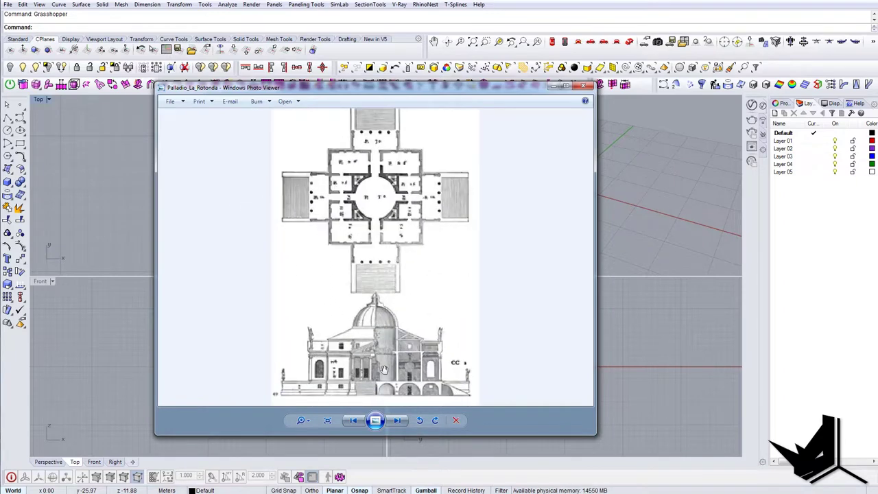
click(397, 421)
click(353, 421)
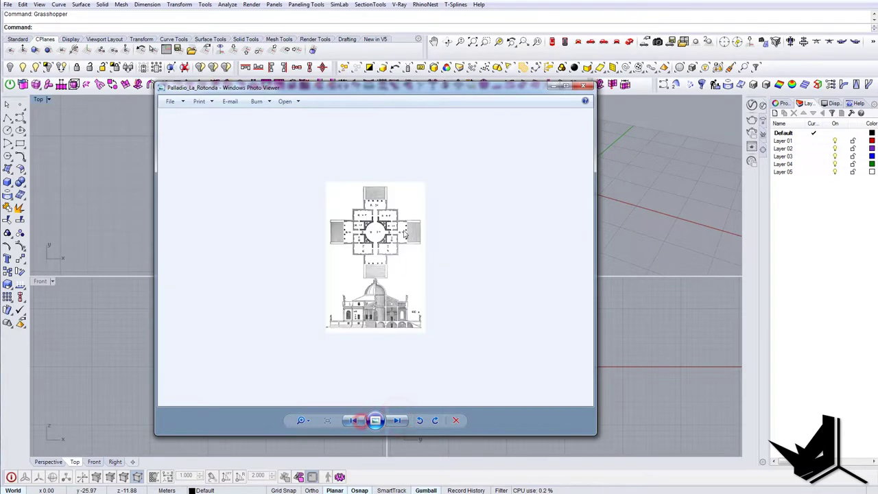
scroll(374, 299, up, 3)
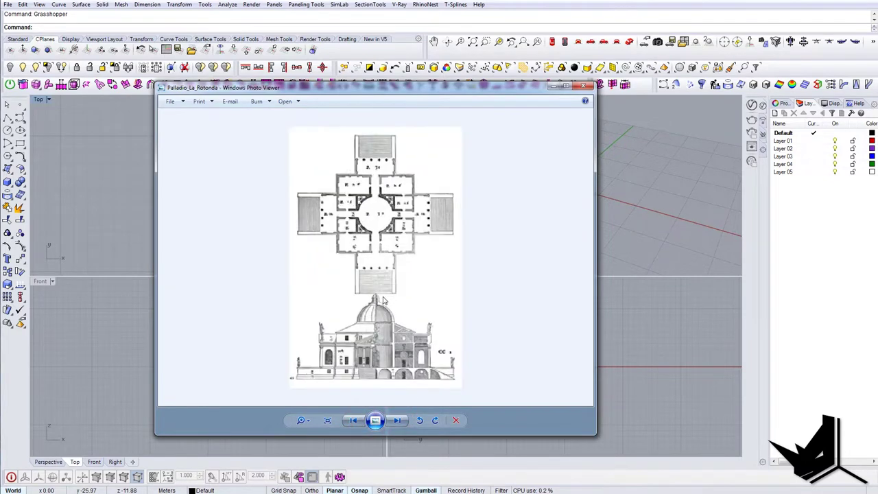
click(581, 87)
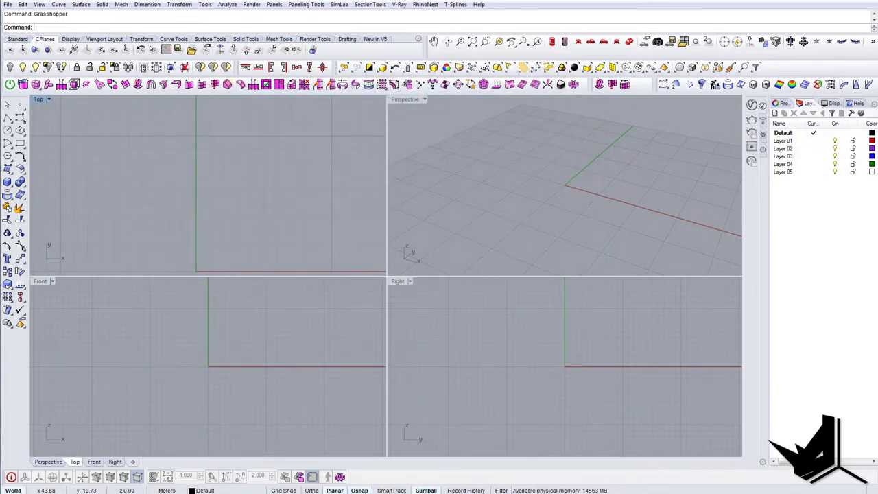
Place the Palladio_La_Rotonda drawing as a picture in the Top view near the origin.
drag(206, 164, 176, 161)
click(251, 194)
click(174, 214)
shift+click(334, 197)
scroll(248, 194, down, 10)
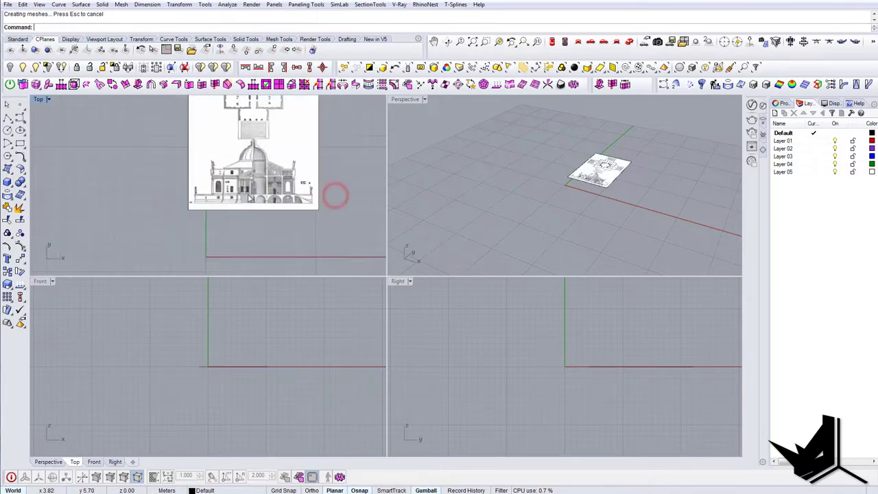
Maximize the Top view and move the picture beside the origin, inside the positive X and Y quadrant.
double_click(39, 100)
right_drag(473, 241, 382, 274)
scroll(382, 275, up, 2)
click(381, 276)
scroll(386, 268, down, 2)
drag(402, 233, 425, 266)
scroll(450, 297, up, 4)
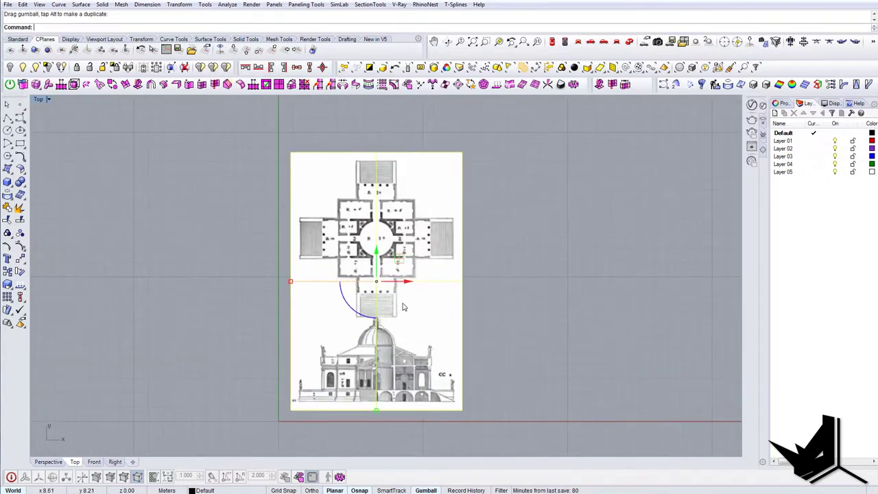
scroll(401, 306, down, 6)
scroll(358, 296, down, 4)
scroll(388, 324, up, 6)
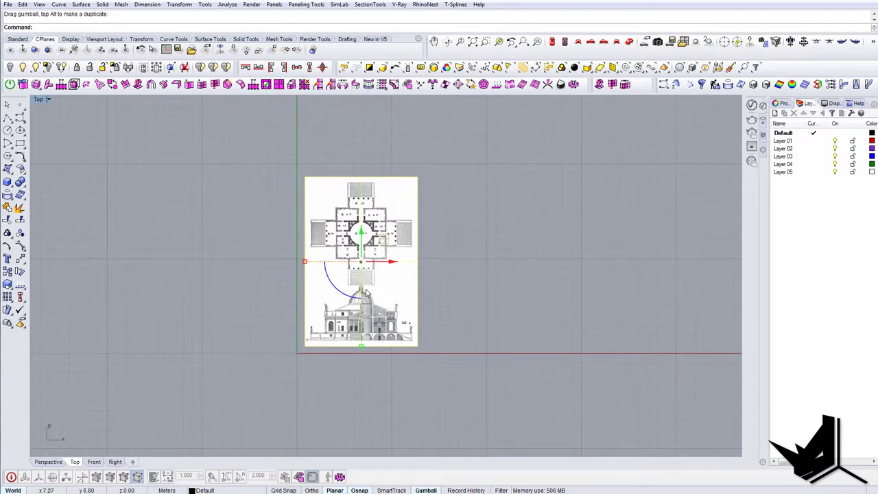
scroll(371, 291, up, 2)
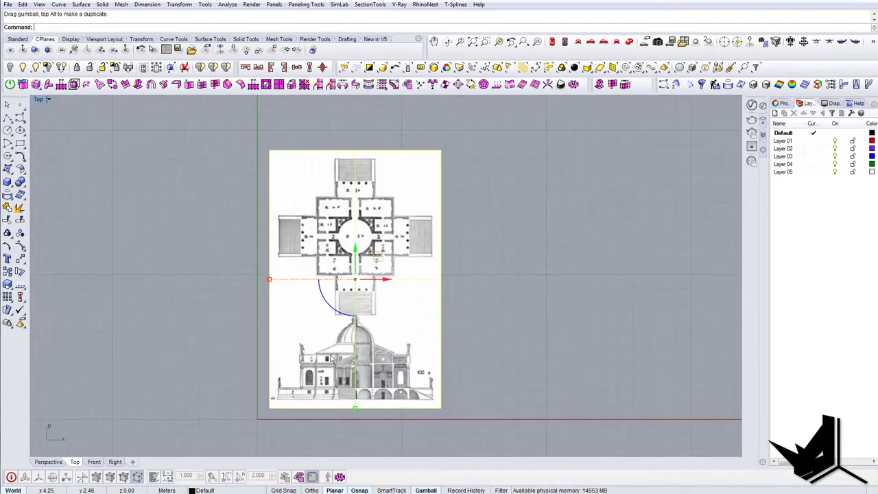
Draw a horizontal line from the base of the plan's lower staircase, between the plan and the elevation, past the picture's right edge.
key(Escape)
right_drag(310, 306, 307, 290)
click(306, 289)
click(214, 306)
text(line)
key(Return)
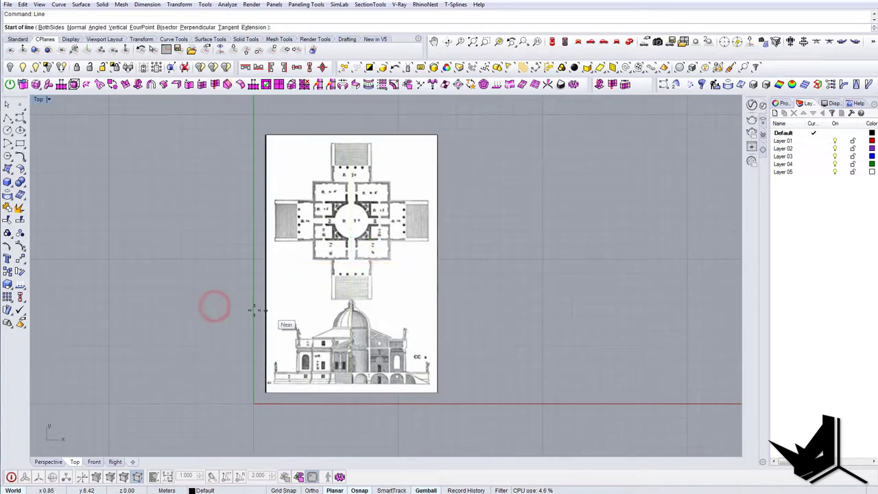
scroll(260, 310, up, 4)
click(362, 293)
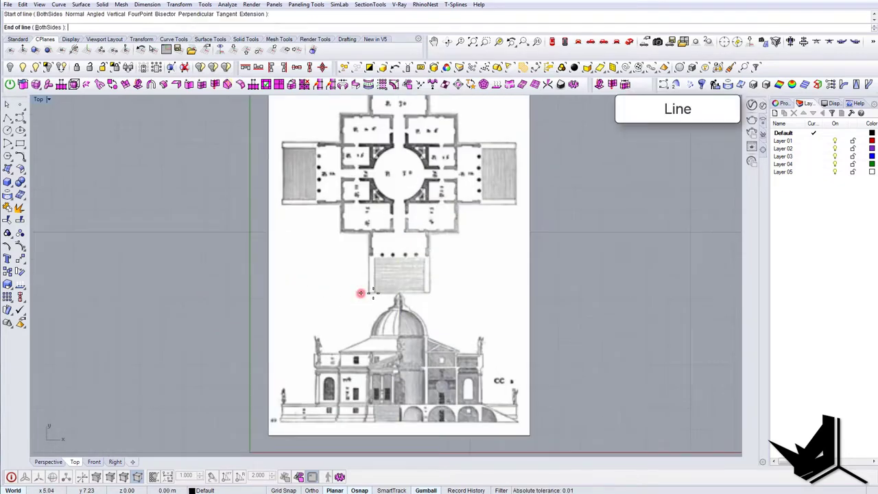
shift+click(705, 282)
Move the horizontal line left so that it crosses the full width of the picture.
drag(618, 258, 576, 322)
scroll(575, 320, down, 4)
right_drag(576, 319, 515, 329)
drag(522, 311, 446, 313)
click(506, 330)
right_drag(507, 329, 448, 340)
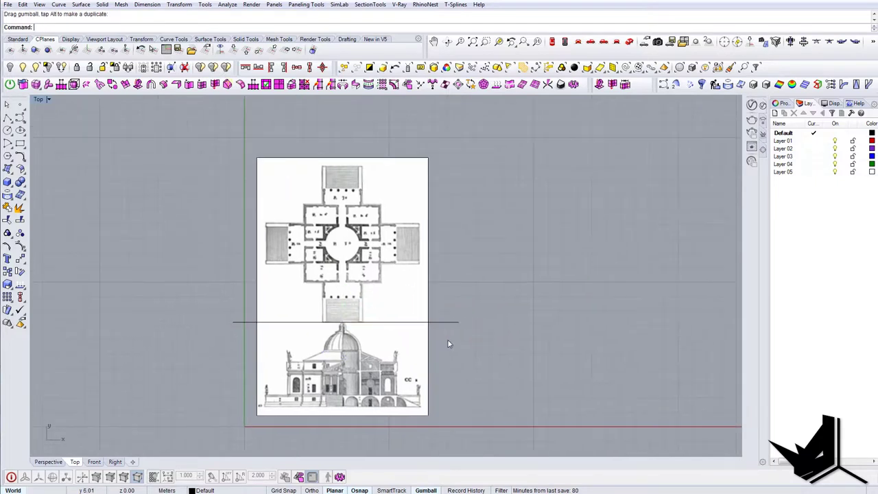
Split the picture into plan and elevation with the horizontal line, and delete the line.
text(Split)
key(Return)
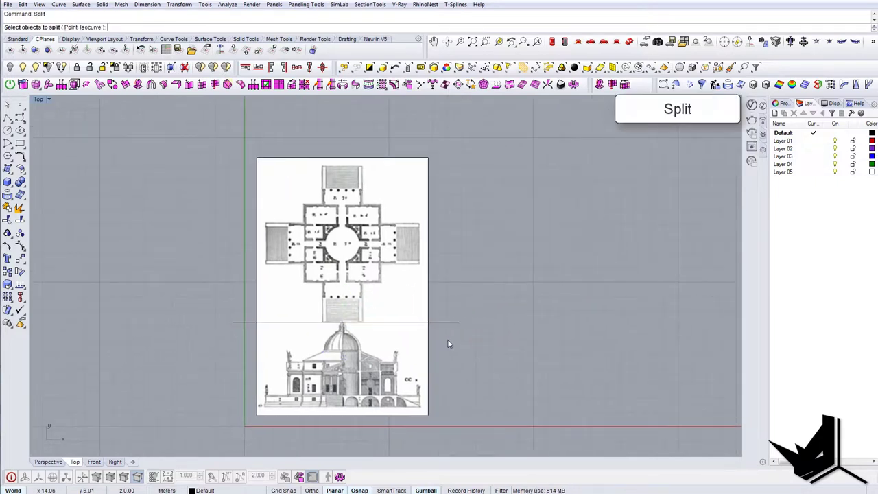
click(386, 254)
key(Return)
drag(468, 338, 435, 303)
key(Return)
click(394, 363)
drag(457, 343, 436, 302)
key(Delete)
Move the elevation piece by its lower right corner to the upper right corner of the plan piece.
click(393, 347)
right_drag(422, 310, 393, 339)
text(m)
key(Return)
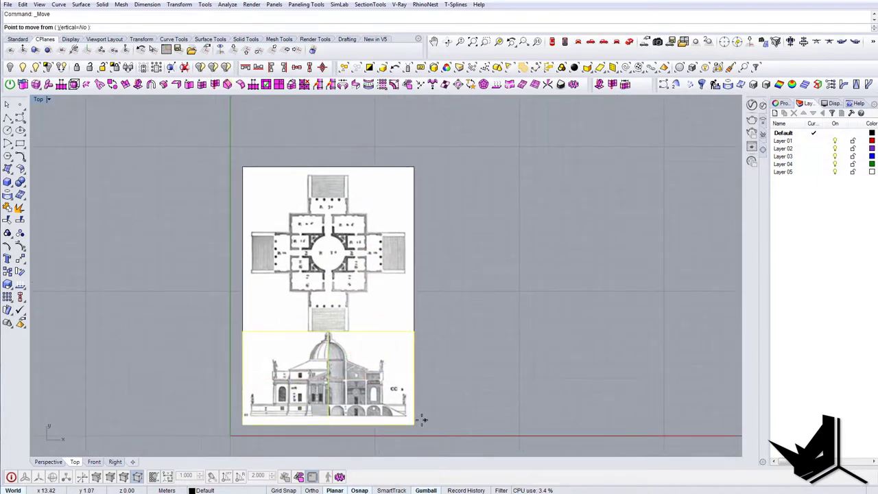
click(413, 423)
click(415, 166)
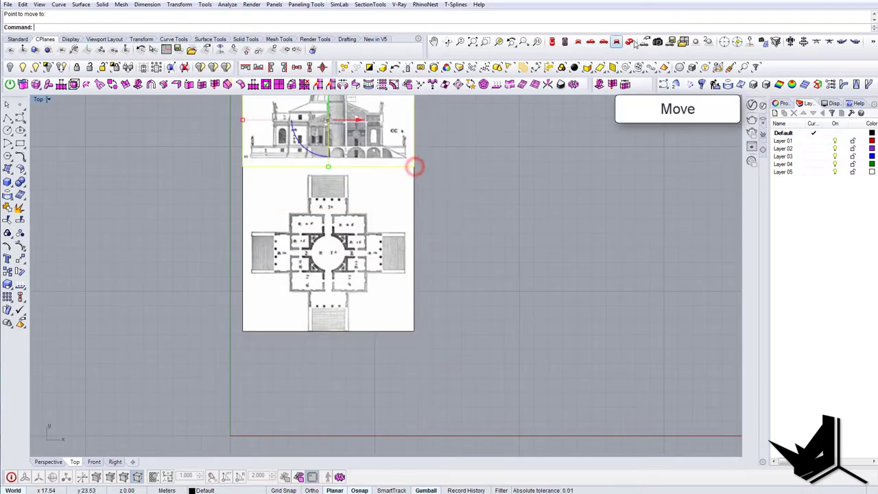
In the Perspective view, rotate the elevation in 3D about the edge it shares with the plan so it stands upright.
click(629, 41)
scroll(432, 266, up, 5)
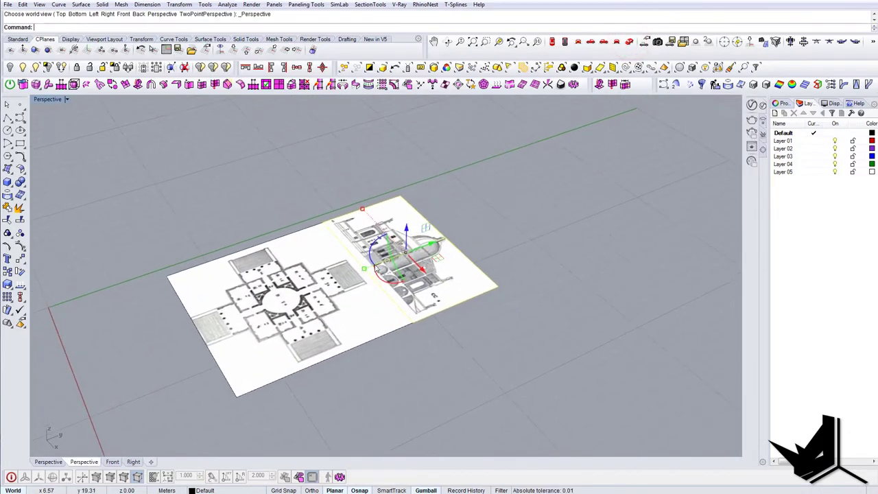
key(Return)
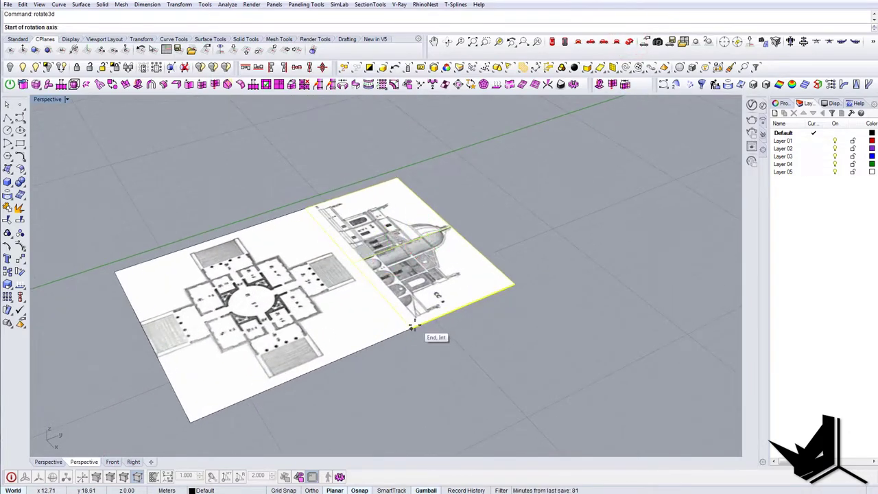
click(413, 327)
click(306, 211)
click(513, 281)
click(429, 171)
right_drag(393, 238, 426, 239)
key(Escape)
Group the plan picture and the upright elevation picture.
right_drag(426, 281, 441, 302)
drag(565, 301, 451, 265)
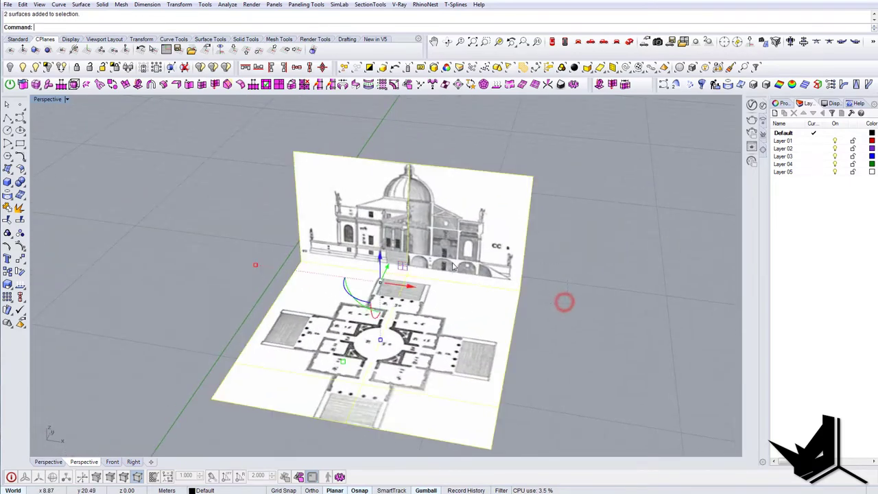
text(Group)
key(Return)
Move the grouped pictures from the plan's front left corner to the origin at 0,0,0.
scroll(408, 243, down, 6)
right_drag(407, 243, 367, 346)
text(m)
key(Return)
click(339, 303)
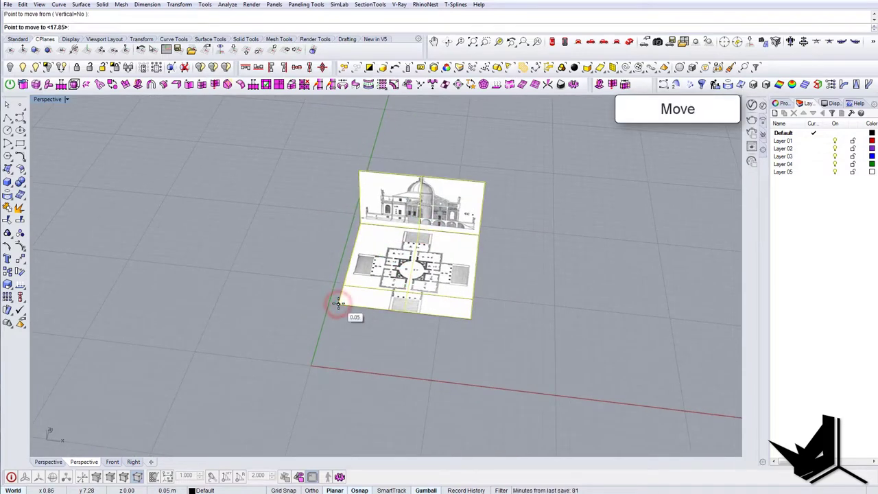
text(0,0,0)
key(Return)
key(Escape)
In the Top view, draw a circle from the centre of the plan's round hall out to its inner wall.
scroll(391, 300, up, 6)
right_drag(390, 300, 390, 269)
click(552, 44)
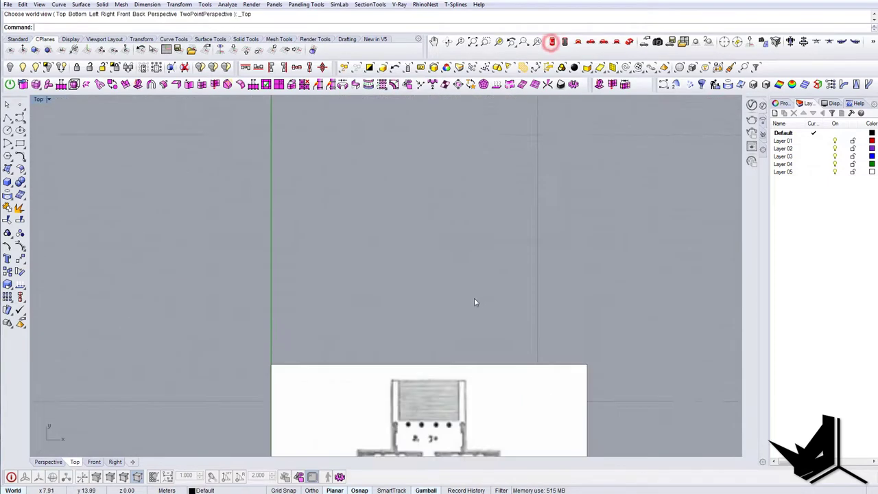
right_drag(477, 297, 425, 129)
scroll(425, 129, down, 4)
right_drag(360, 304, 351, 236)
scroll(347, 226, up, 4)
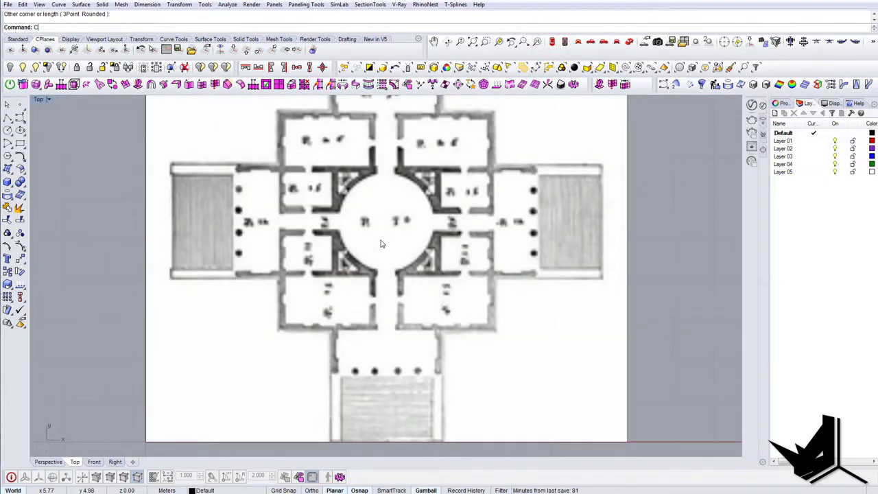
text(Circle)
key(Return)
scroll(385, 220, up, 4)
click(381, 223)
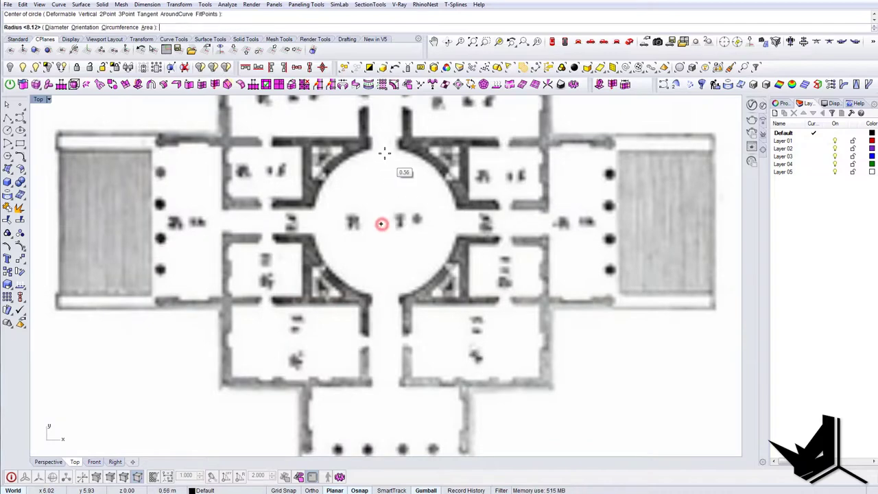
click(381, 148)
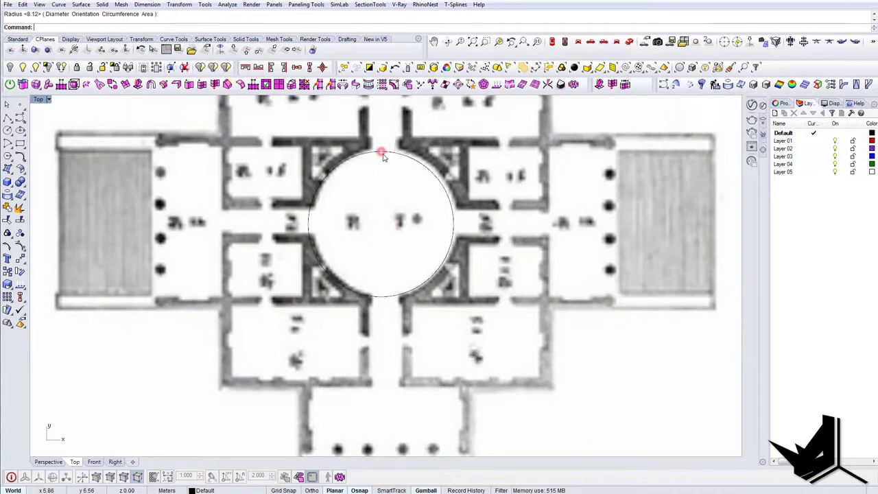
Nudge the circle slightly right and down so it lines up with the round hall's wall.
click(415, 167)
click(447, 189)
right_drag(426, 205, 442, 214)
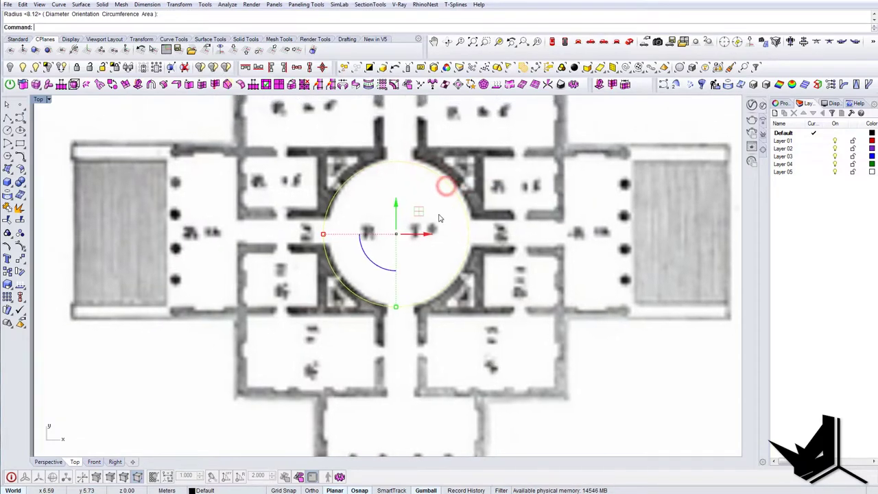
drag(419, 210, 425, 213)
Show the object snap controls, dock them below the viewport, and enable the Cen snap.
scroll(425, 213, down, 5)
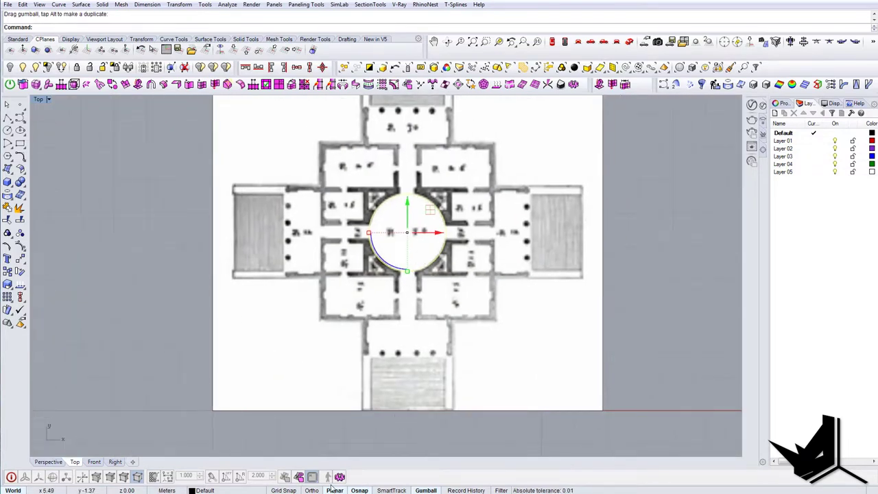
right_click(362, 490)
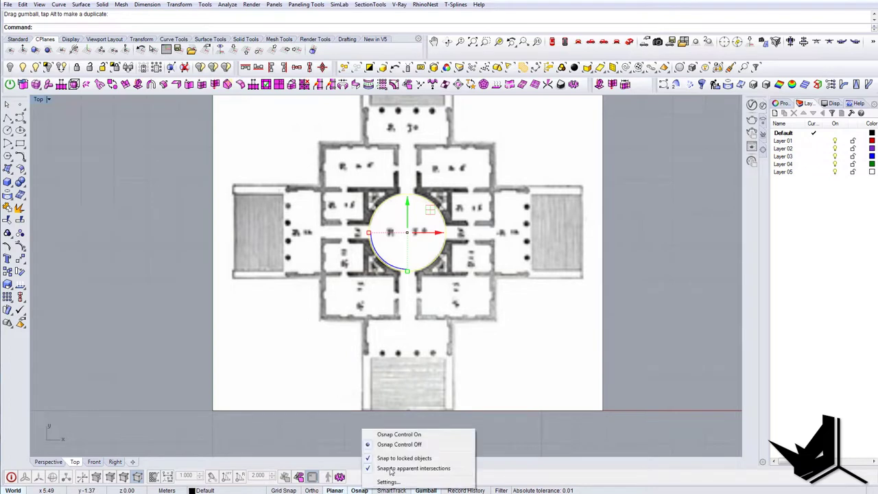
click(397, 435)
drag(455, 461, 367, 464)
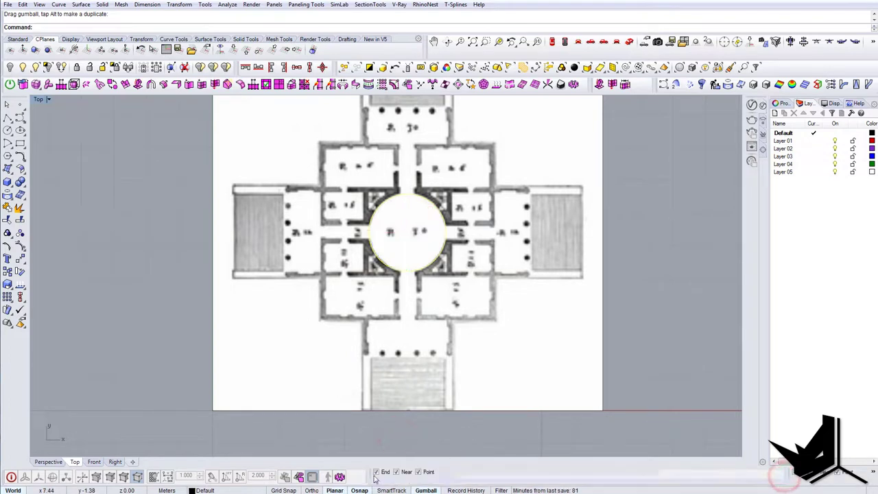
click(460, 473)
Place a point object at the circle's centre.
click(21, 106)
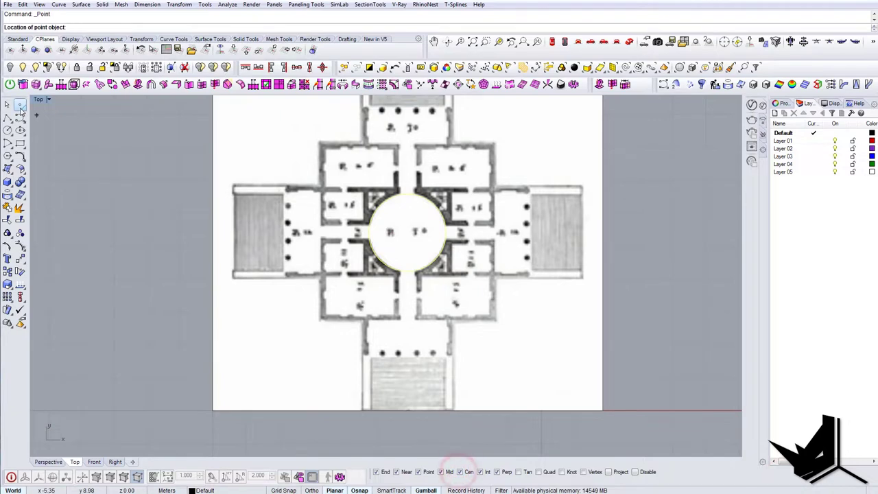
click(426, 257)
scroll(432, 264, down, 6)
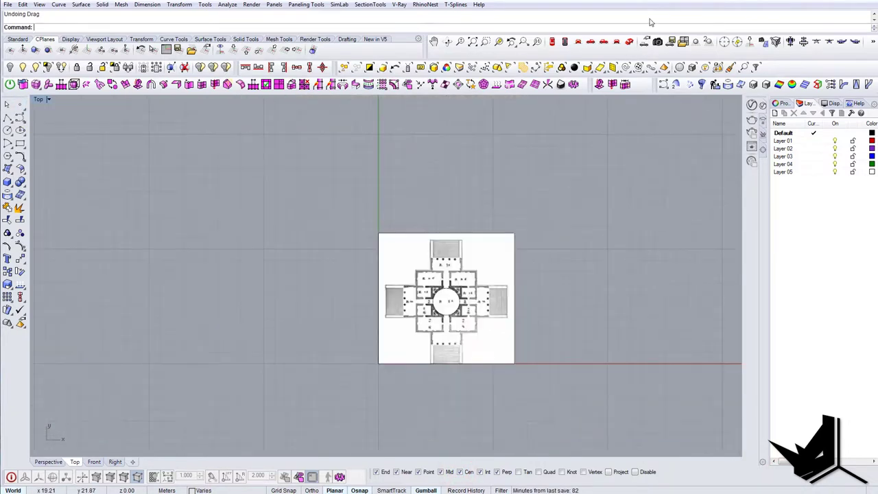
In the perspective view, select both the plan and elevation pictures and set their material transparency to about 66%.
click(629, 42)
scroll(531, 301, up, 8)
drag(530, 312, 469, 264)
right_drag(467, 263, 470, 277)
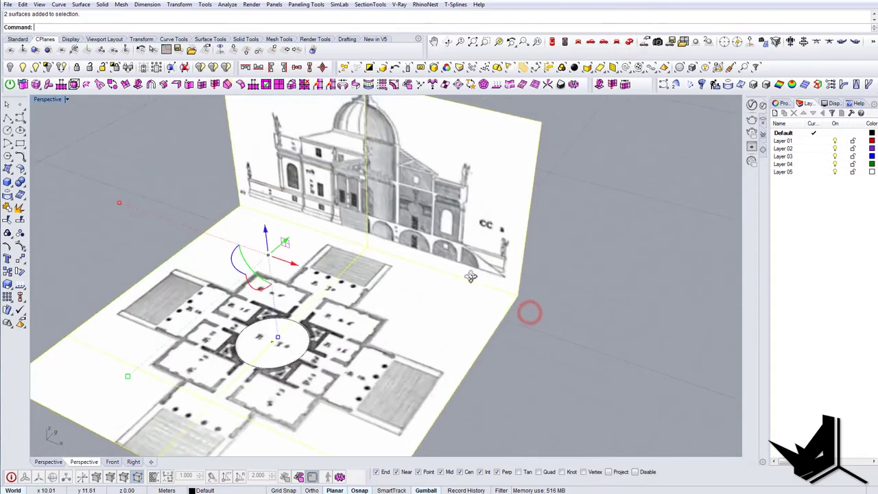
click(782, 102)
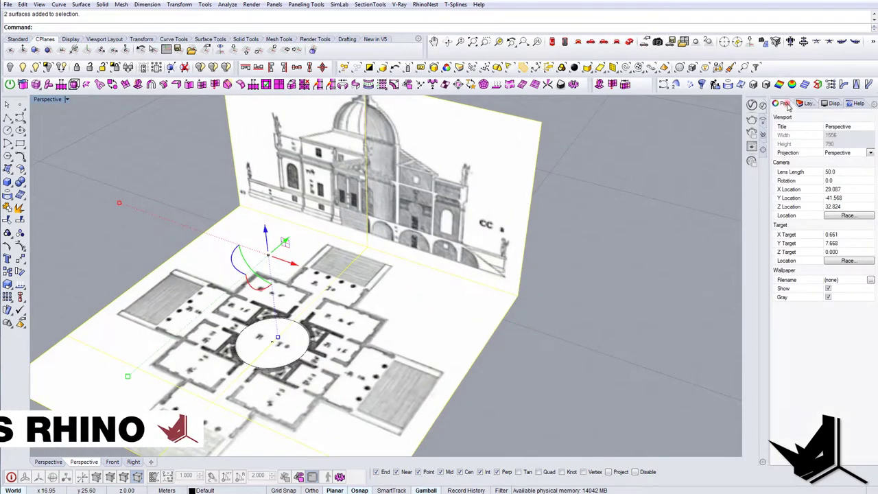
click(790, 118)
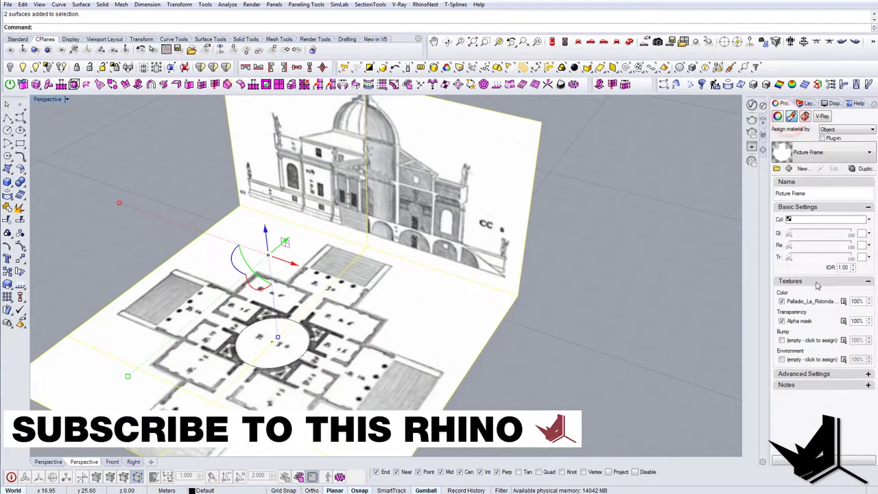
click(813, 256)
mouse_move(816, 258)
mouse_down()
mouse_move(839, 258)
mouse_move(830, 261)
mouse_up()
shift+right_drag(457, 262, 493, 266)
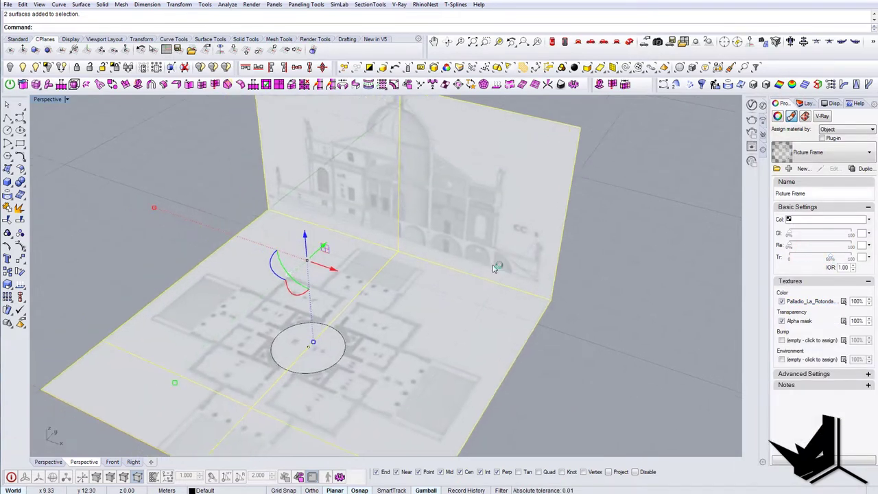
Lock the two selected reference pictures so they cannot be picked.
text(Lock)
key(Return)
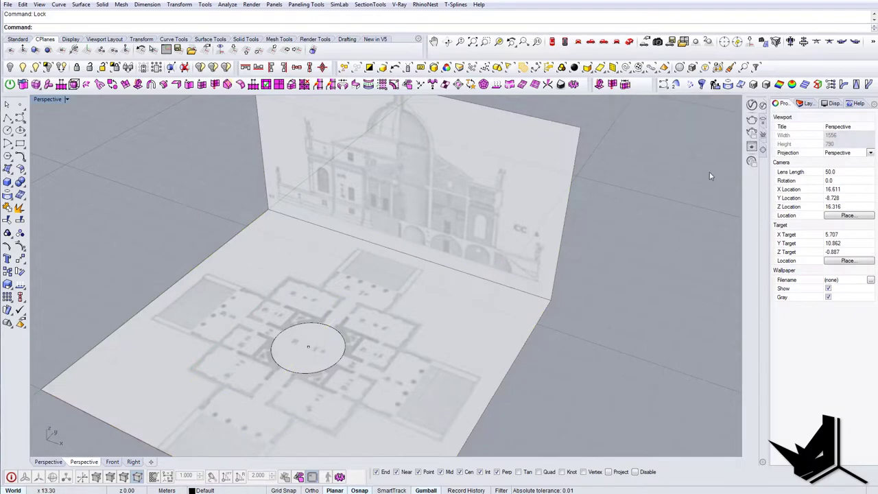
right_drag(404, 254, 490, 258)
scroll(417, 323, up, 6)
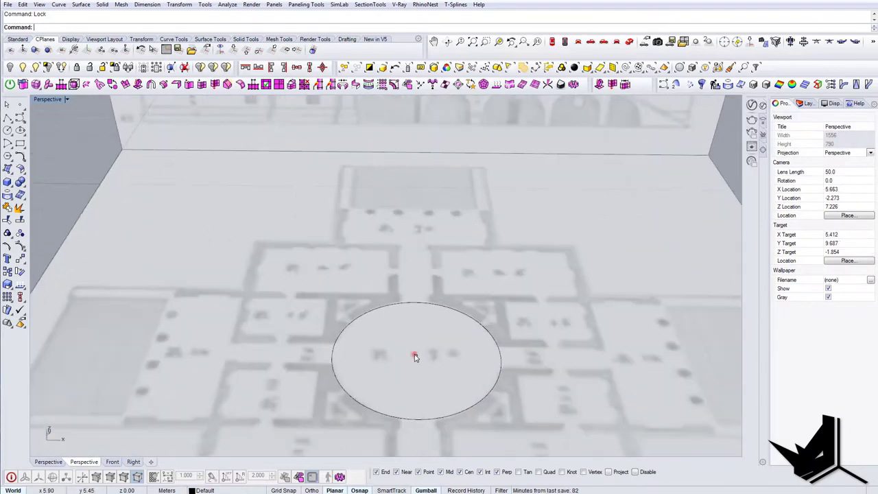
click(413, 355)
key(Escape)
In the Top view, draw a square from the round hall's centre diagonally down and left, extending beyond the plan picture.
click(552, 43)
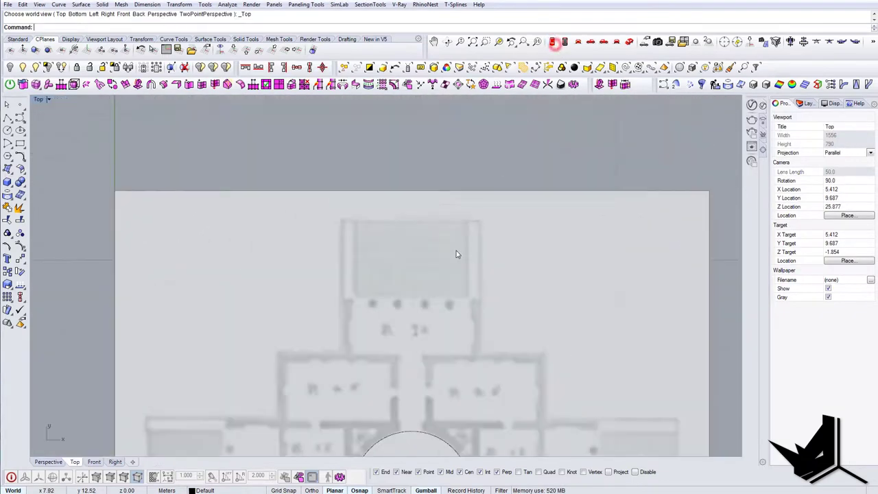
right_drag(439, 323, 428, 185)
scroll(427, 185, down, 5)
right_drag(410, 298, 410, 258)
text(Rectangle)
key(Return)
click(410, 224)
click(203, 415)
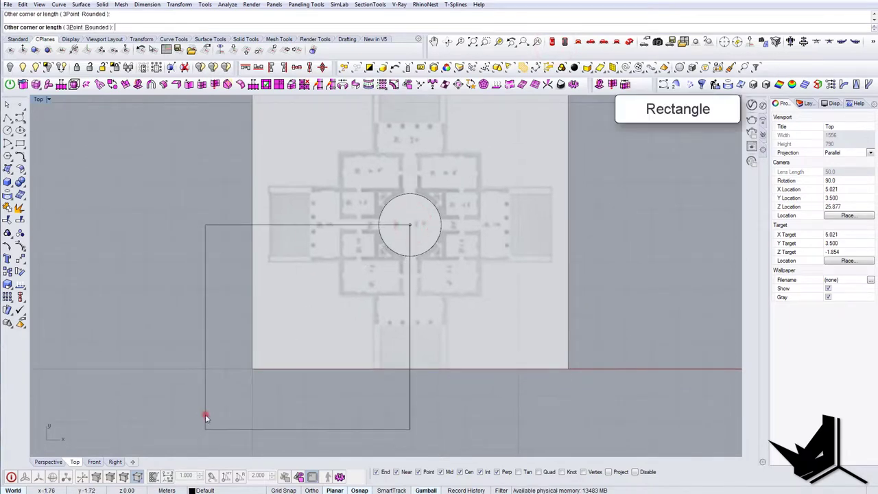
right_drag(328, 306, 362, 315)
scroll(296, 253, up, 4)
right_drag(313, 261, 346, 310)
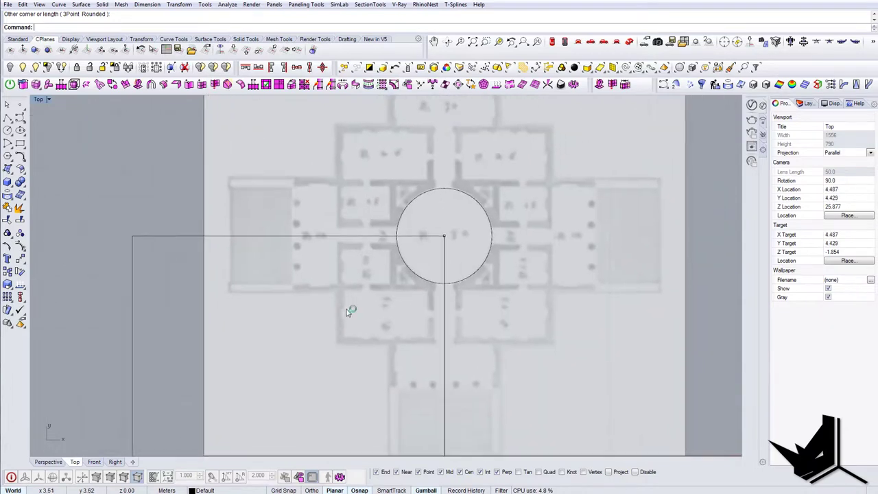
Draw a rectangle from the main block's outer lower-left corner to the round hall's centre.
right_click(350, 310)
scroll(336, 342, up, 6)
click(335, 341)
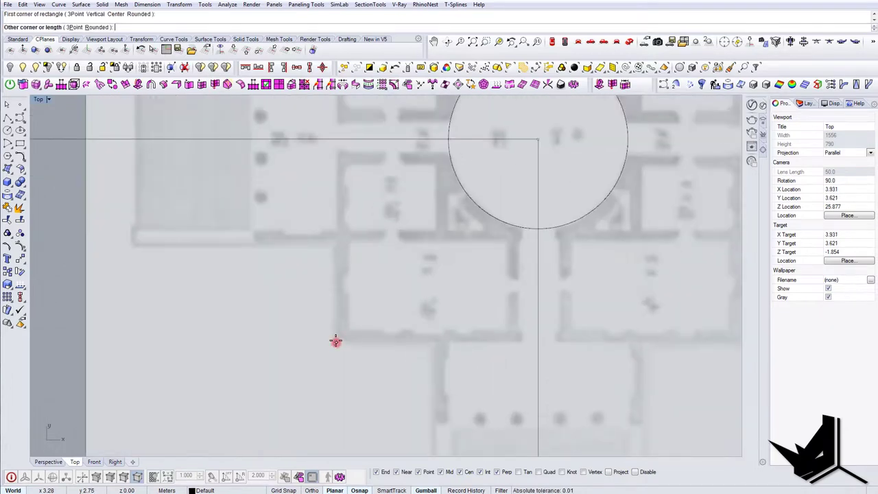
click(539, 139)
scroll(539, 139, down, 3)
right_drag(519, 291, 410, 309)
scroll(414, 320, up, 2)
scroll(420, 240, down, 4)
Disable the Cen snap and draw a rectangle over the left stair's lower side wall, ending at the main block's edge.
key(Return)
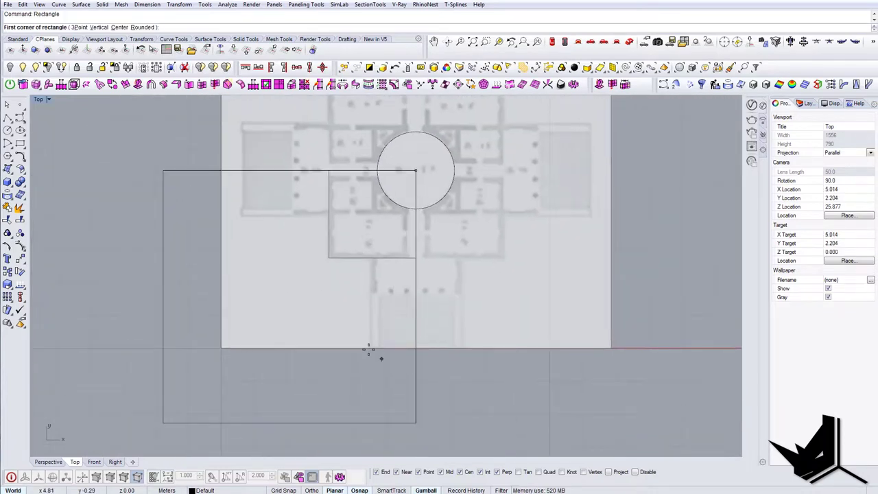
click(461, 473)
right_drag(316, 226, 339, 282)
scroll(265, 272, up, 4)
click(265, 273)
scroll(398, 259, up, 2)
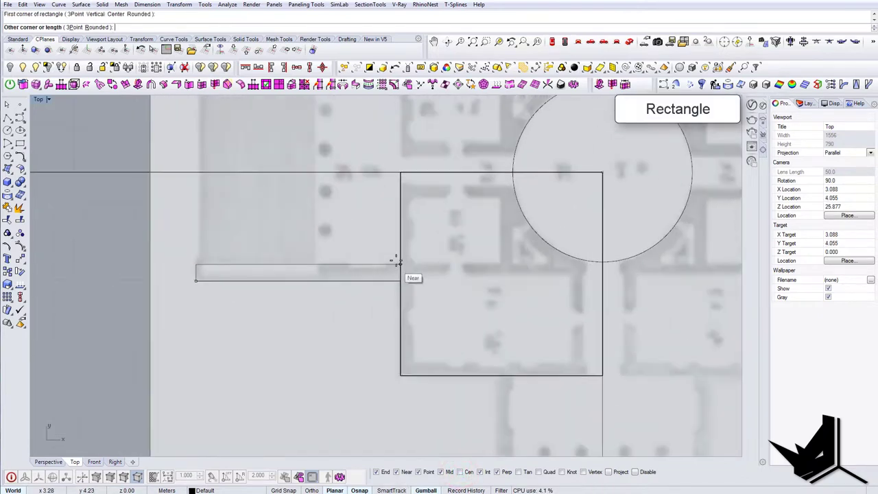
click(396, 260)
scroll(383, 272, down, 8)
right_drag(382, 273, 349, 292)
scroll(353, 292, up, 4)
Draw a rectangle over the lower half of the left stair, from the side wall's upper-left corner to the horizontal centre line.
text(rec)
key(Return)
scroll(280, 272, up, 4)
click(266, 320)
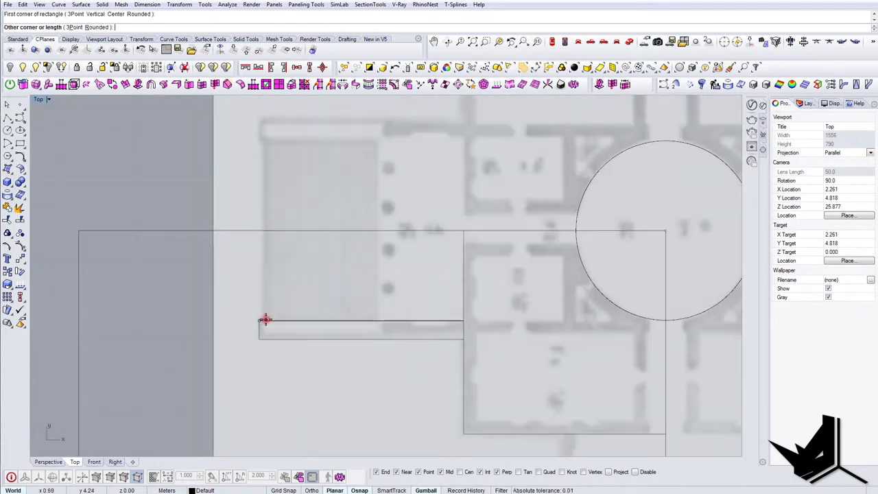
click(379, 231)
Scale the stair rectangle in one direction from its right edge so its left edge matches the drawn first step.
click(381, 244)
text(sc1)
key(Return)
click(379, 231)
click(260, 231)
scroll(262, 232, up, 4)
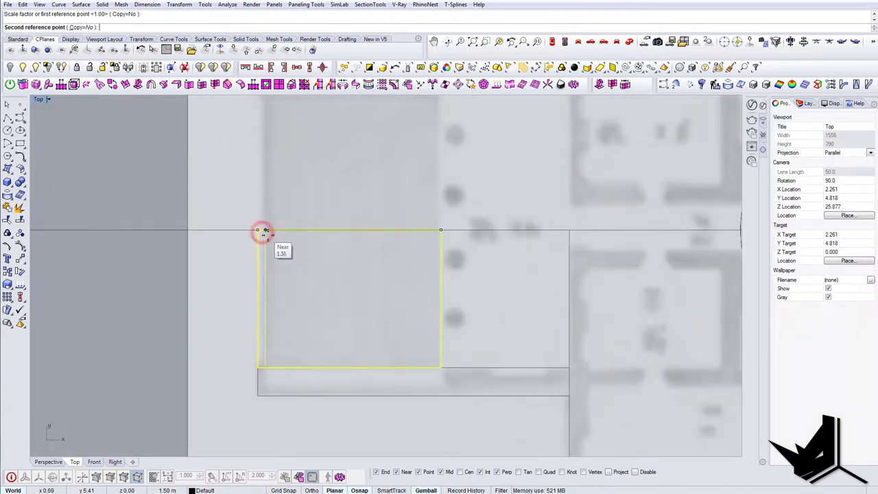
click(267, 235)
scroll(279, 237, down, 8)
key(Escape)
Orient a copy of the stair and side wall rectangles from the main block's left edge to its bottom edge.
right_drag(407, 298, 386, 295)
scroll(344, 259, up, 4)
scroll(375, 262, down, 6)
right_drag(464, 313, 392, 255)
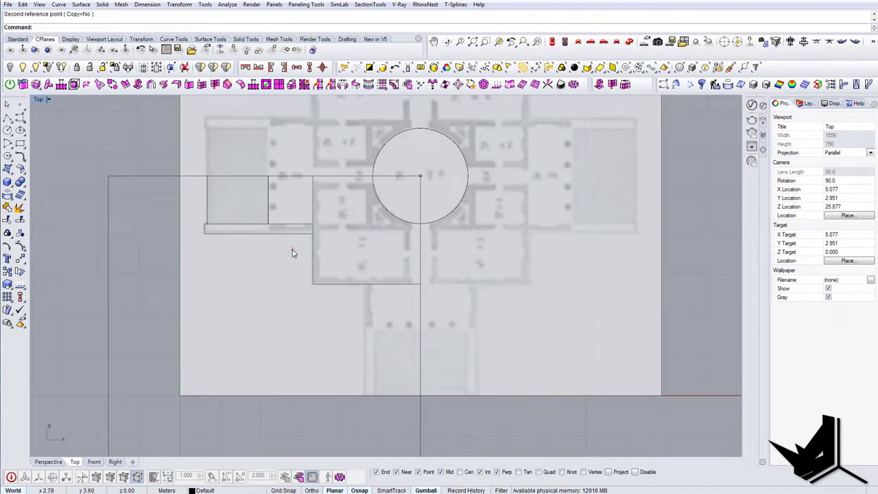
drag(199, 196, 200, 197)
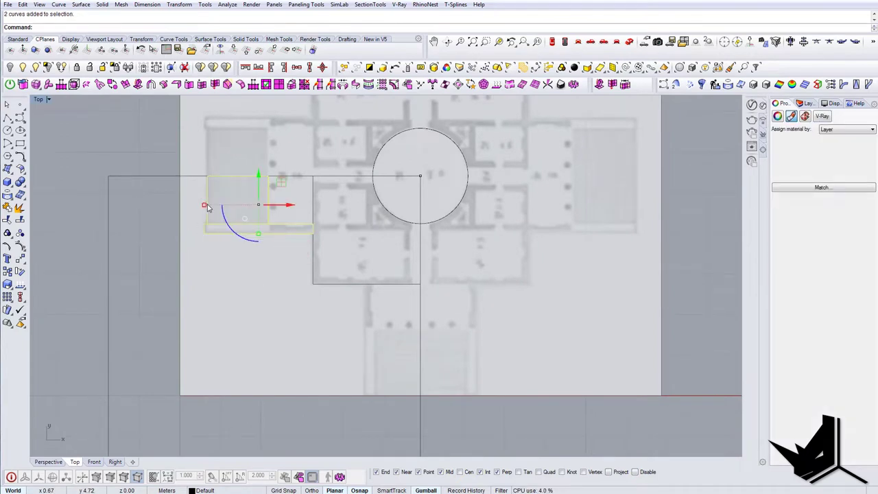
key(Return)
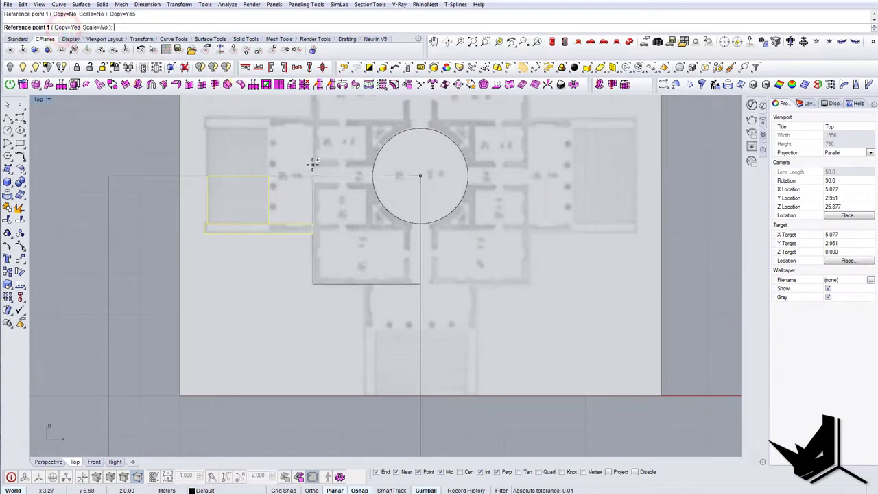
click(313, 176)
click(314, 254)
click(423, 286)
click(357, 283)
Mirror the oriented rectangles across the main block's bottom edge with Copy set to No, placing them over the lower stair.
drag(391, 258, 349, 232)
right_drag(395, 296, 370, 285)
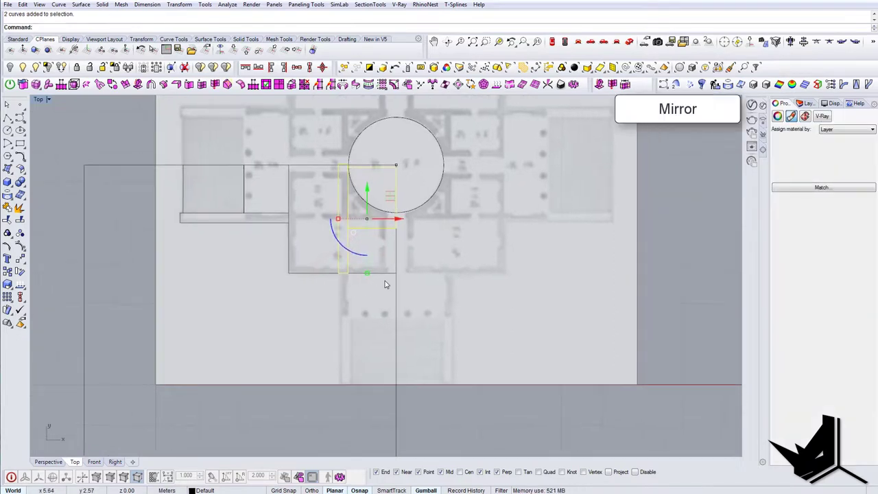
text(Mirror)
key(Return)
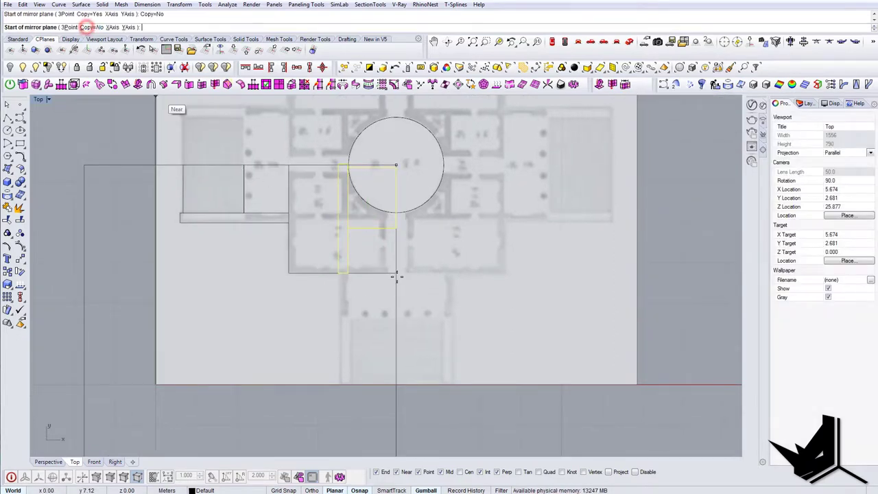
click(395, 272)
click(513, 275)
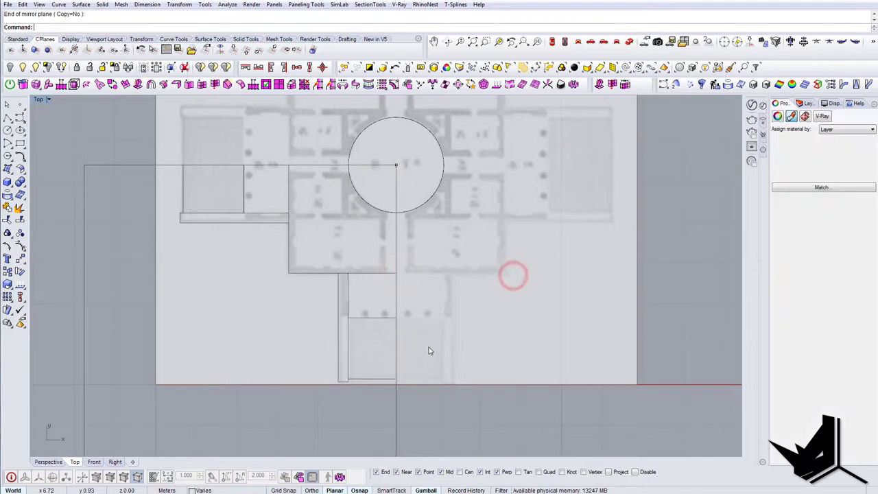
key(Escape)
right_drag(440, 351, 464, 358)
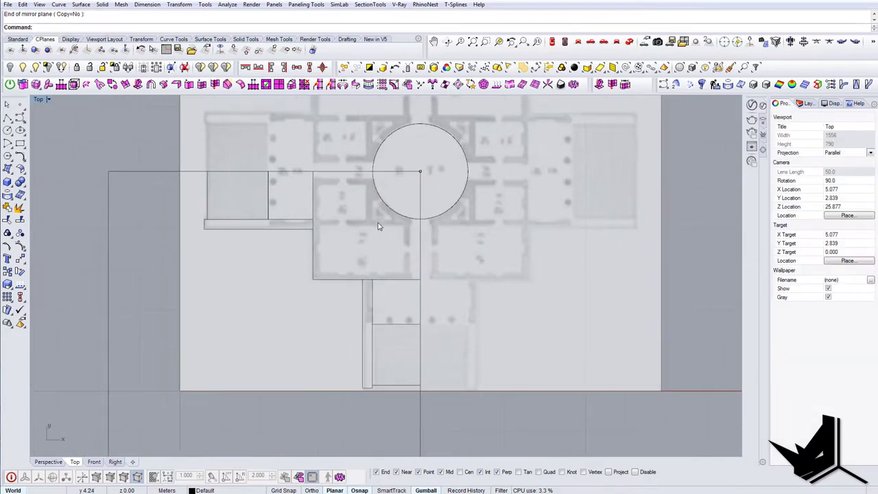
Draw a circle over the lowest freestanding column of the left portico.
right_drag(454, 342, 421, 367)
scroll(497, 312, down, 2)
right_drag(505, 288, 463, 344)
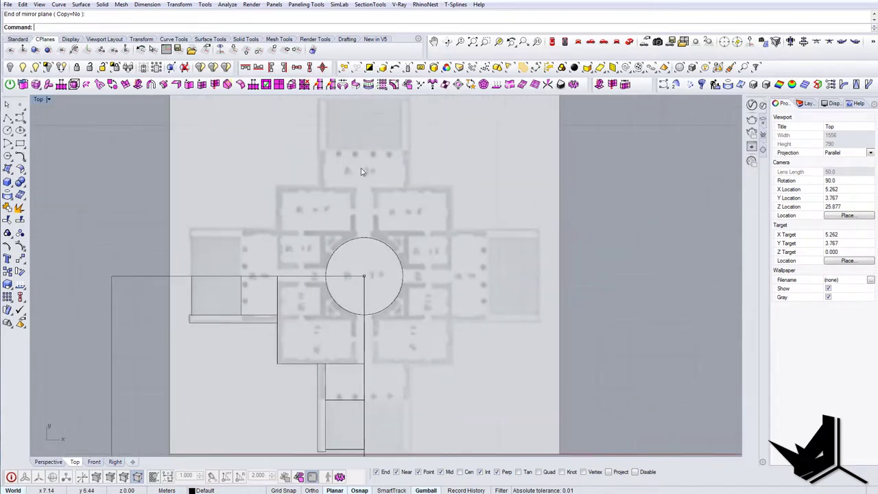
right_drag(413, 305, 454, 268)
right_drag(370, 352, 368, 309)
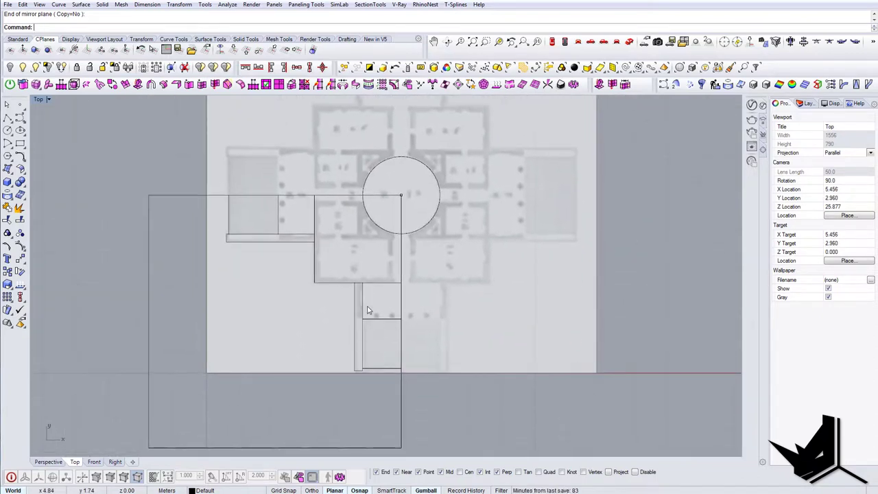
scroll(367, 309, up, 2)
right_drag(337, 256, 354, 289)
right_drag(267, 240, 314, 247)
text(Circle)
key(Return)
scroll(325, 246, up, 16)
click(318, 246)
click(321, 230)
Nudge the column circle to line up with the drawn column and keep it selected.
right_drag(343, 248, 365, 266)
click(350, 252)
drag(367, 241, 369, 242)
scroll(369, 242, down, 4)
right_drag(367, 252, 355, 278)
scroll(357, 277, down, 8)
scroll(365, 282, up, 6)
click(364, 278)
click(361, 291)
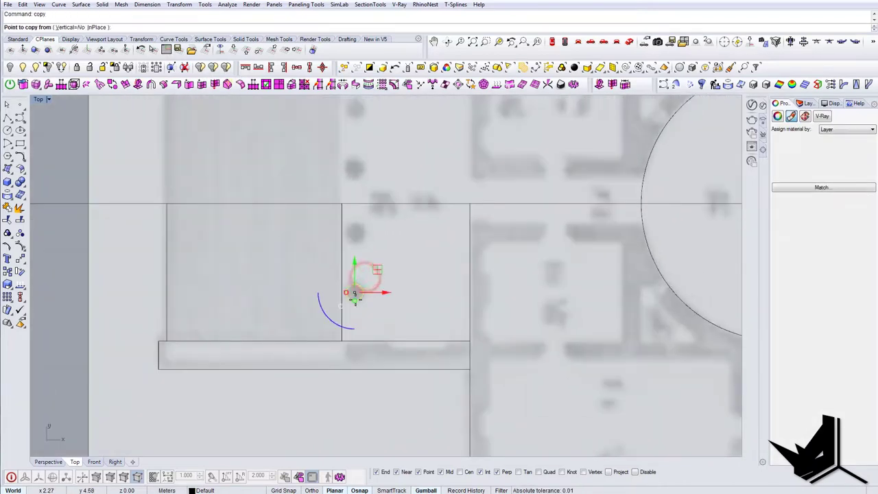
text(copy)
key(Return)
click(355, 289)
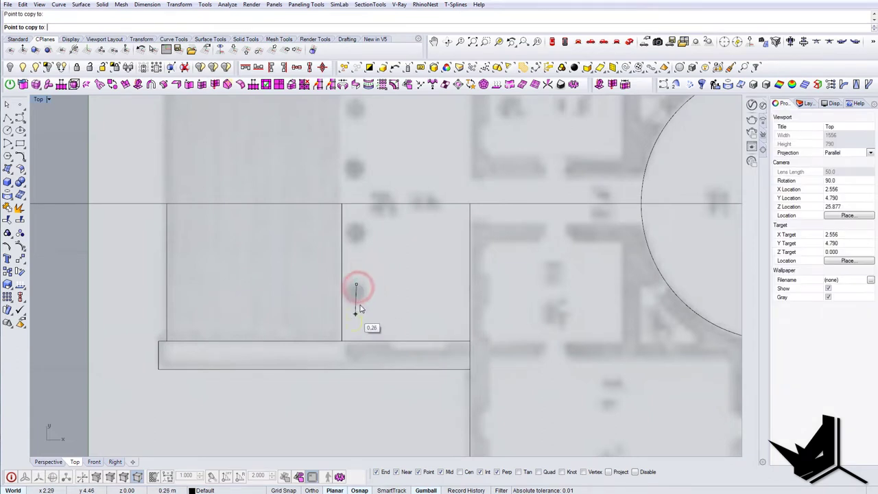
key(Escape)
scroll(360, 302, up, 6)
Enable the Quad snap and copy the column circle straight down by about 0.52 m into the side wall.
key(Return)
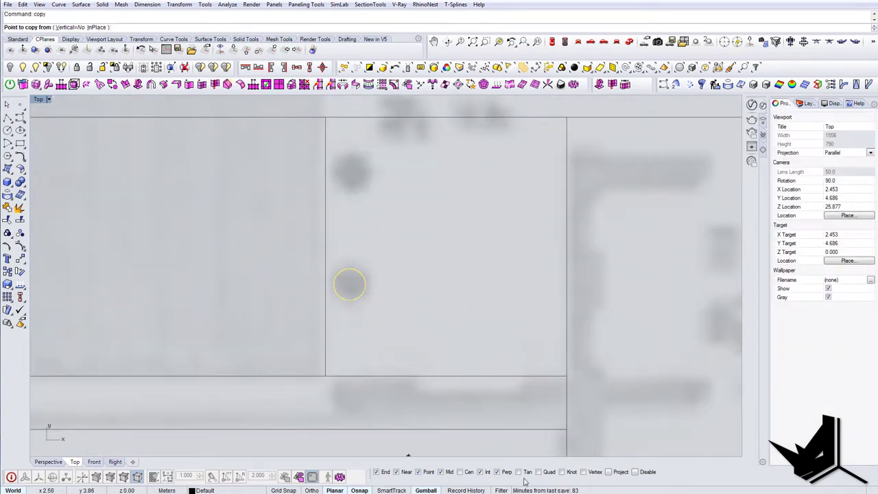
click(347, 300)
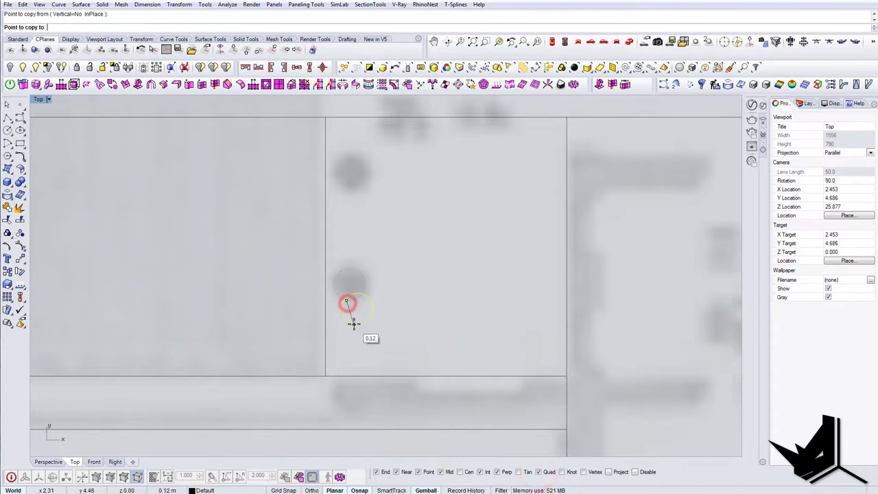
key(Return)
click(348, 302)
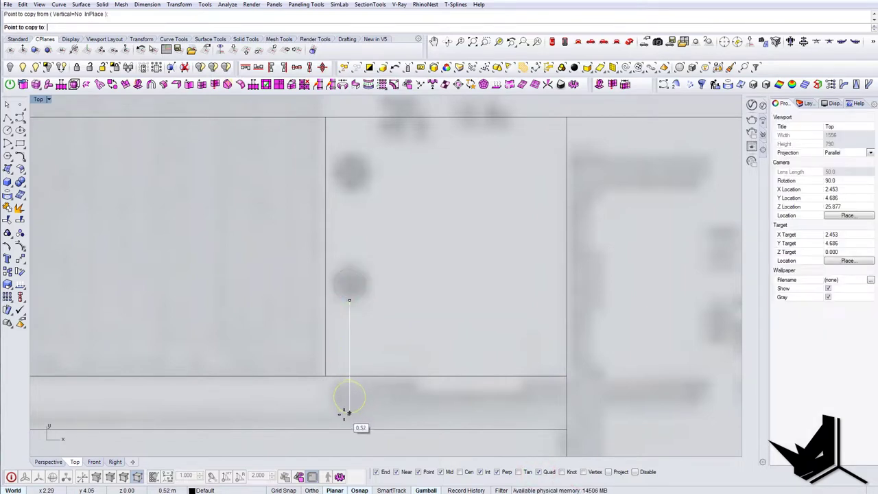
click(343, 417)
right_click(343, 416)
Draw a horizontal line from the midpoint of the side wall's left end through the copied circle.
scroll(343, 416, down, 4)
right_drag(343, 416, 382, 329)
text(l)
key(Return)
click(147, 323)
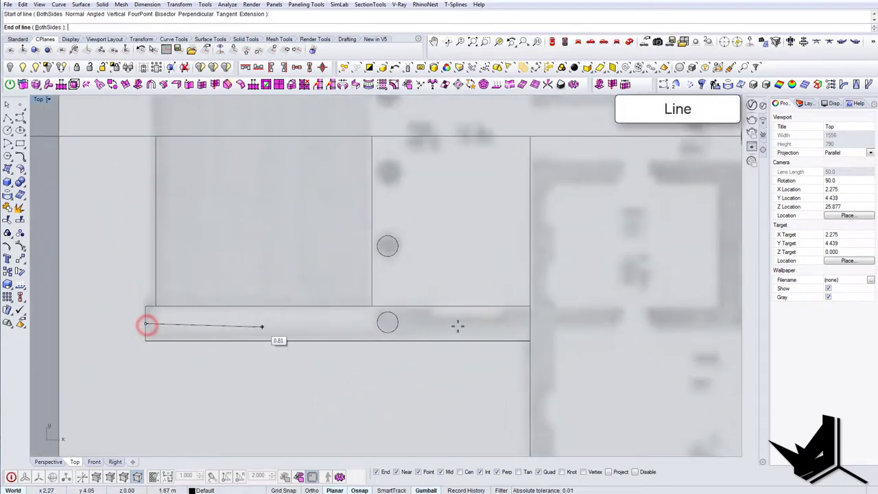
click(452, 322)
Enable the Cen snap and move the copied circle so its centre lies on the side wall's middle line.
scroll(411, 365, up, 2)
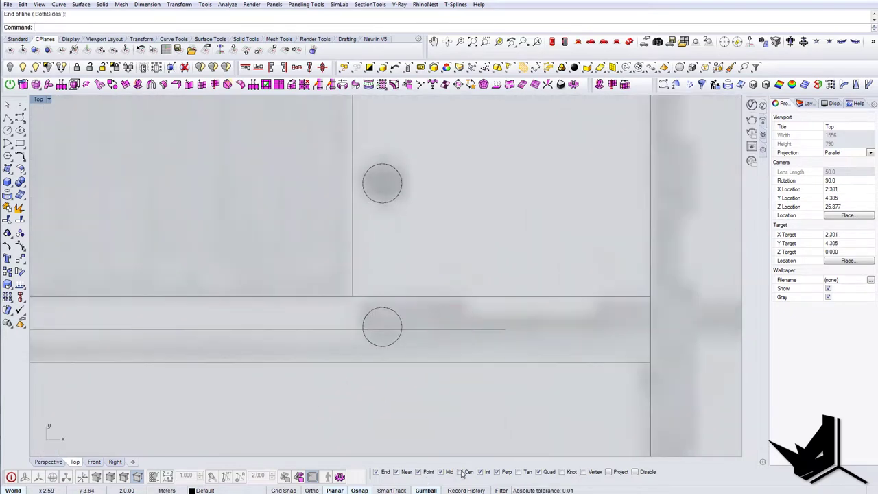
right_drag(388, 343, 399, 319)
click(404, 328)
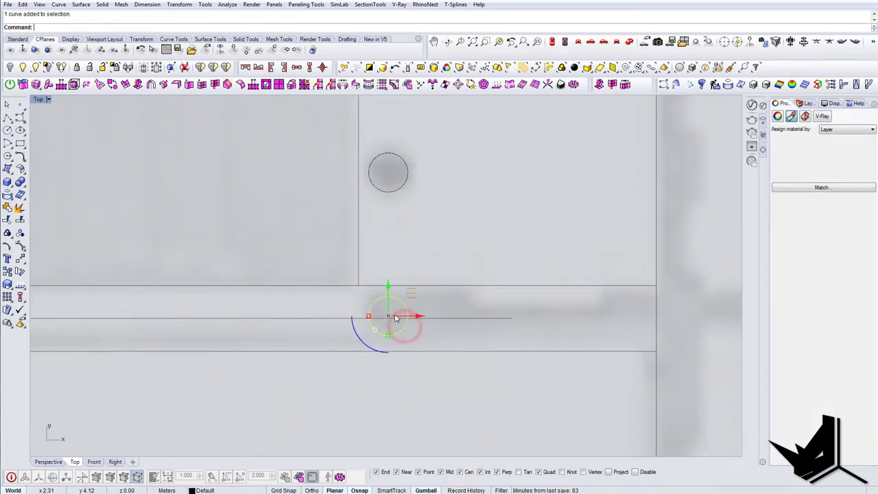
scroll(395, 314, up, 6)
text(m)
key(Return)
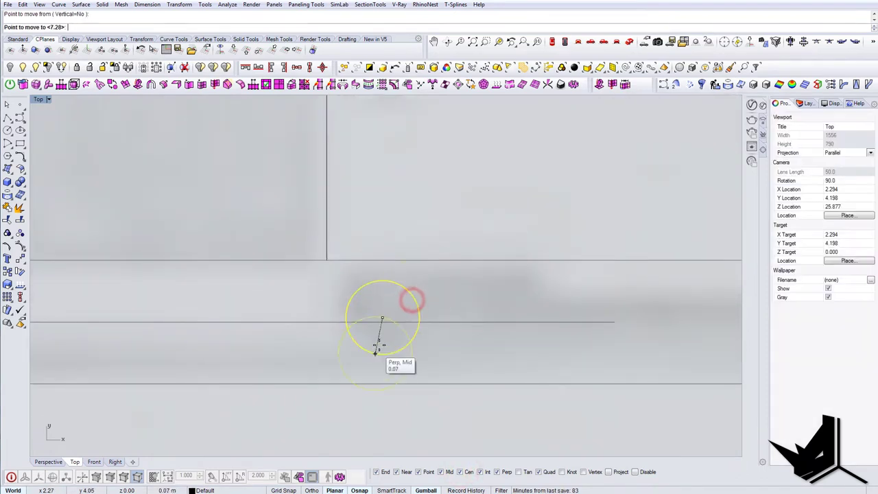
click(383, 322)
scroll(386, 340, down, 10)
right_drag(383, 323, 383, 354)
key(Escape)
Copy the upper column circle upward over the next column, using the centre-to-centre spacing of the two existing circles.
click(388, 281)
text(copy)
key(Return)
click(384, 351)
click(385, 255)
key(Escape)
scroll(387, 255, down, 8)
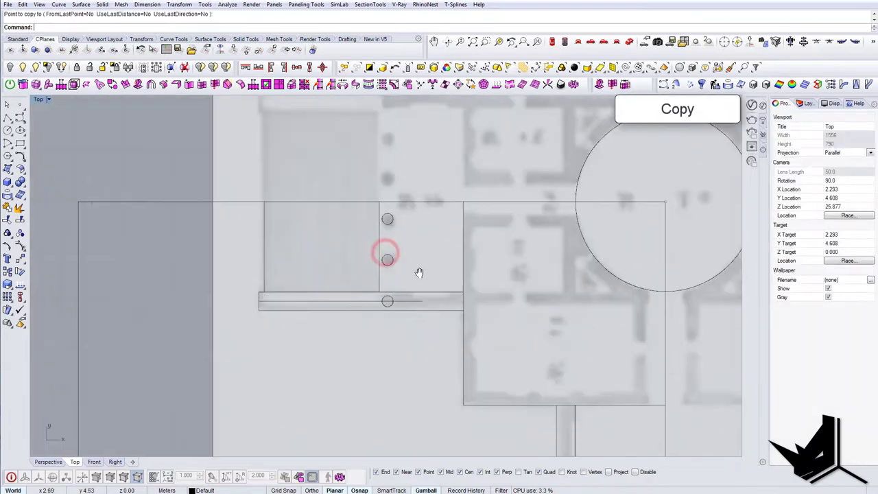
Orient a copy of the three column circles from the left stair's inner edge to the lower stair's inner edge, with Copy=Yes and Scale=No.
right_drag(391, 299, 391, 341)
scroll(391, 341, down, 4)
right_drag(304, 334, 239, 259)
scroll(306, 221, up, 5)
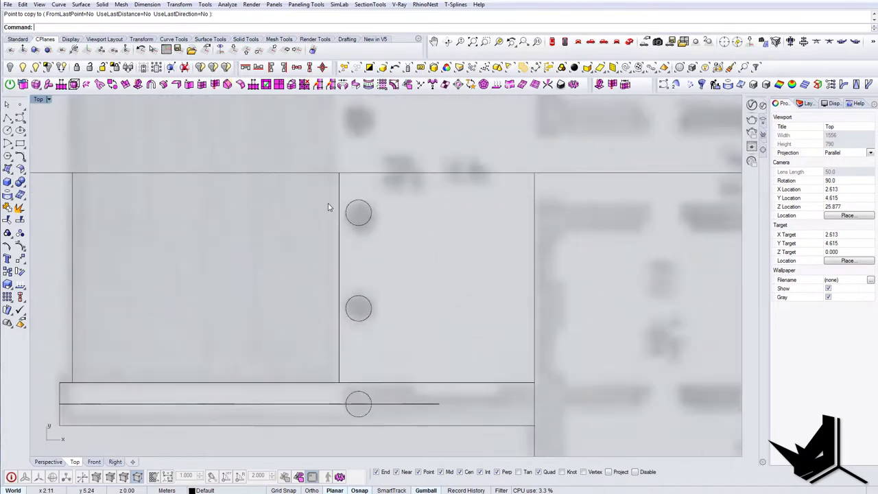
drag(309, 196, 384, 386)
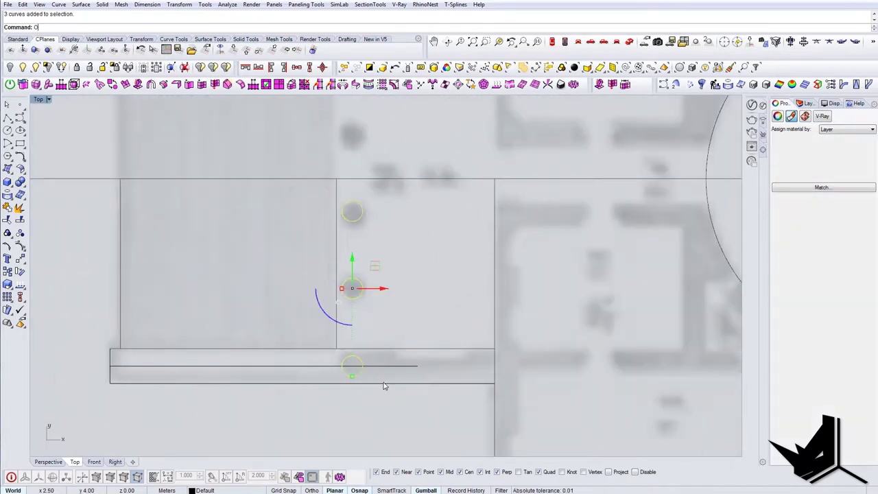
key(Return)
click(337, 348)
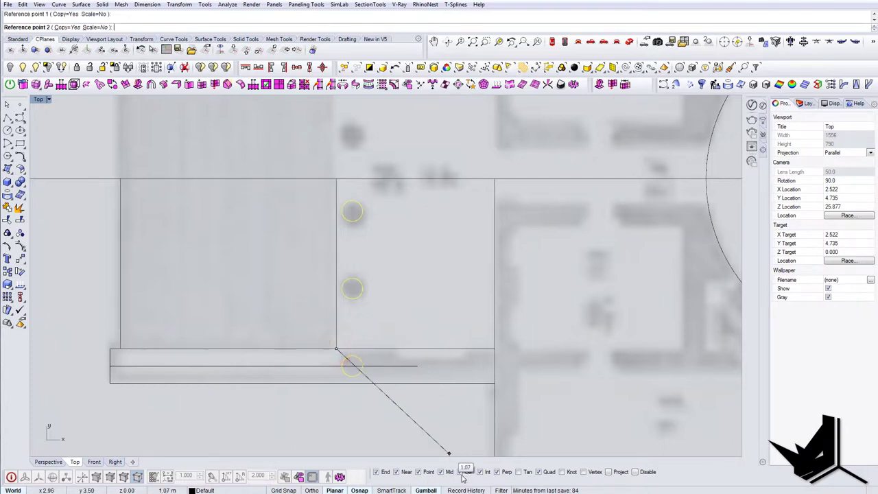
click(337, 235)
scroll(337, 235, down, 8)
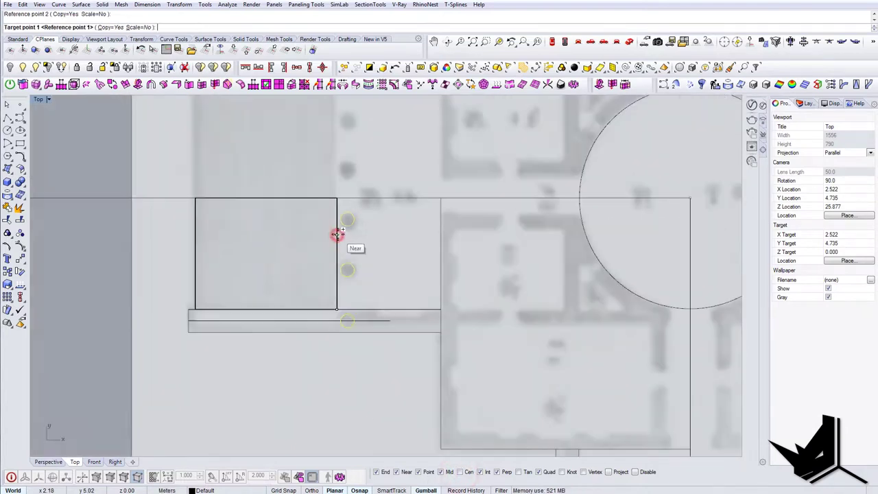
scroll(539, 406, up, 2)
right_drag(539, 405, 505, 364)
click(472, 409)
key(Return)
Mirror the three copied column circles without a copy about the lower stair's inner edge, onto the portico side.
drag(373, 396, 571, 430)
right_drag(562, 426, 526, 398)
text(Mirror)
key(Return)
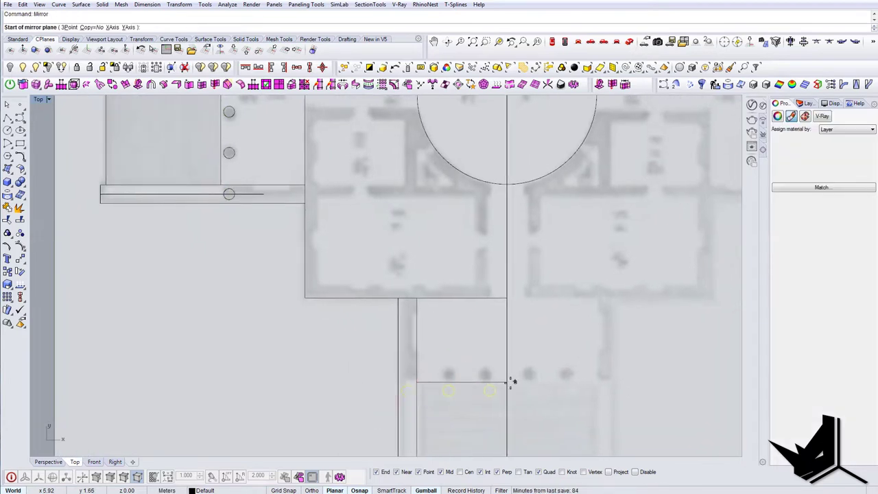
click(507, 382)
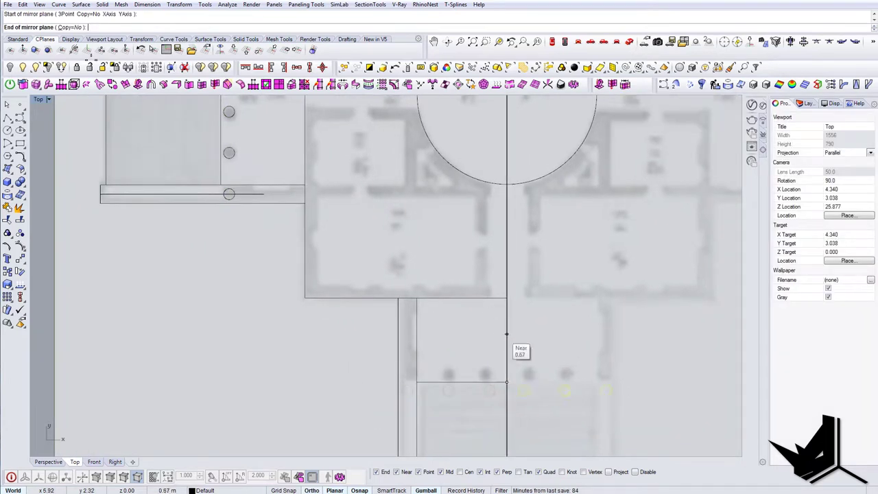
click(554, 386)
Delete the large construction square spanning the lower-left quarter of the plan.
scroll(551, 385, down, 2)
right_drag(482, 371, 368, 285)
scroll(413, 356, down, 6)
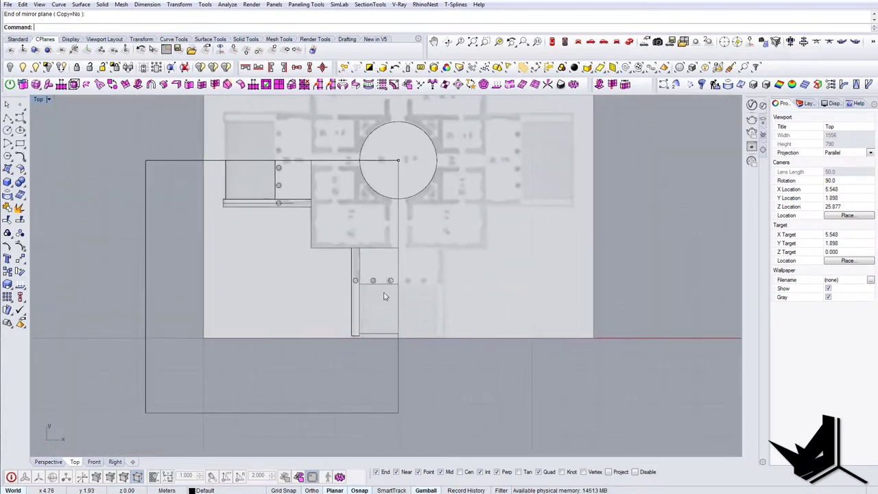
drag(424, 418, 381, 387)
right_drag(353, 325, 386, 342)
key(Delete)
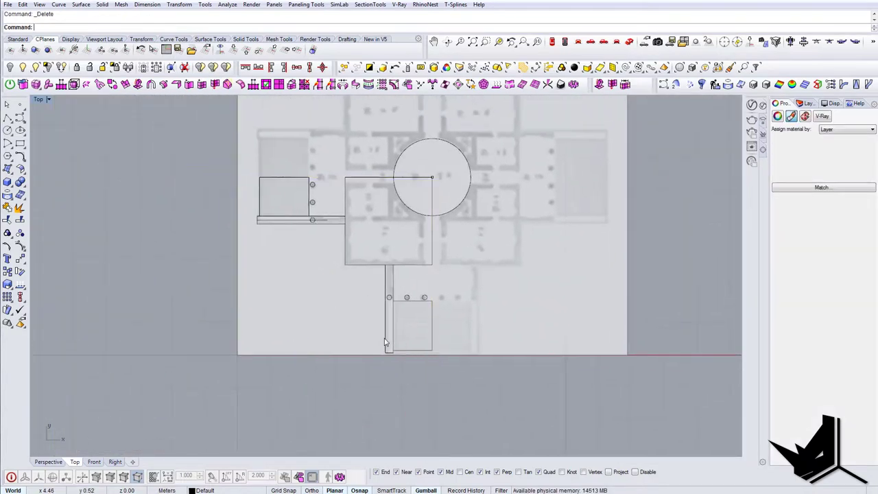
Draw the left portico's rectangle between the stair and the main block, starting at the stair's upper inner corner.
scroll(341, 255, up, 5)
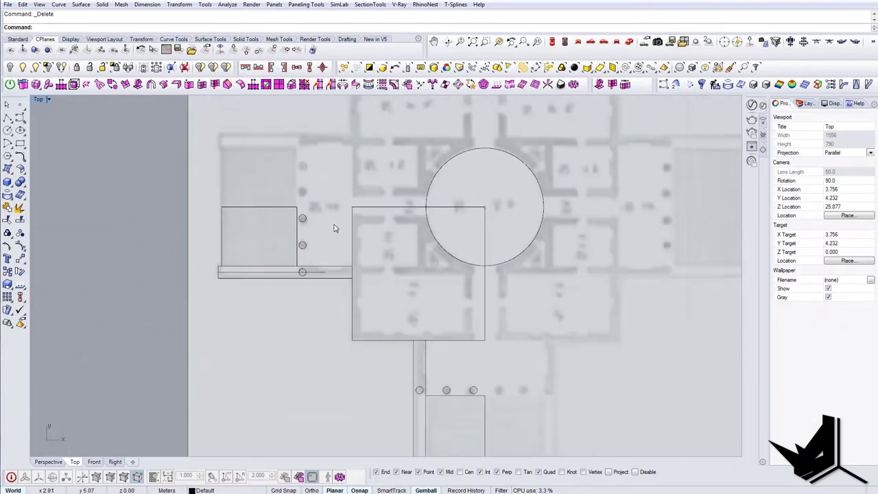
key(Return)
click(280, 197)
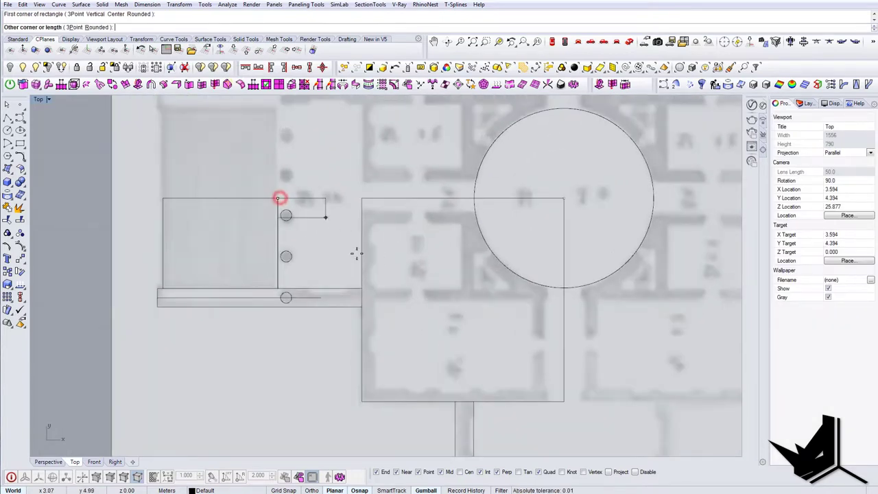
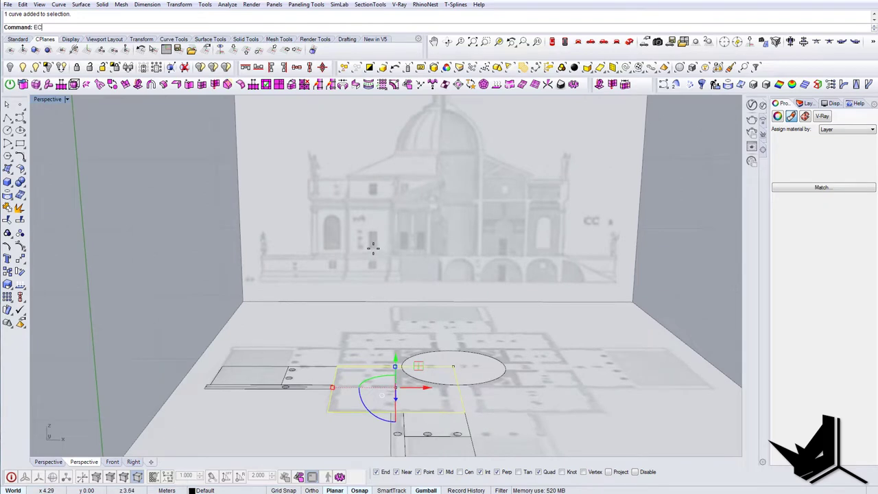
key(Return)
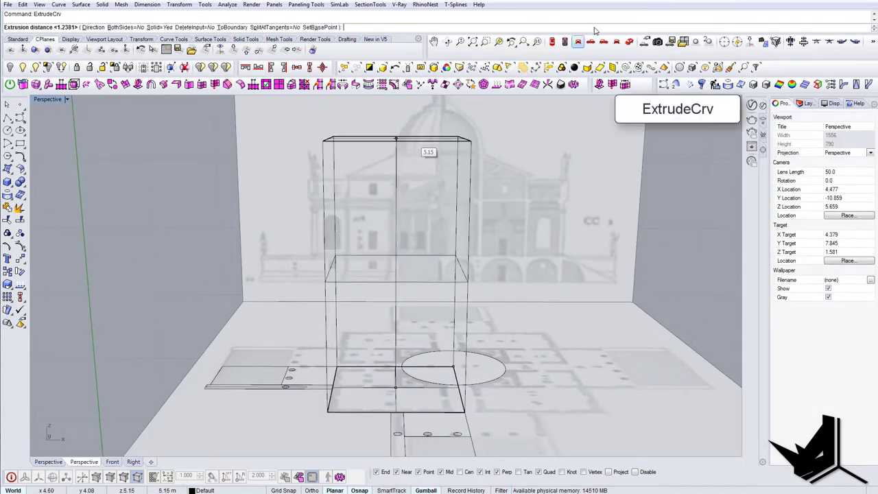
click(578, 42)
click(603, 41)
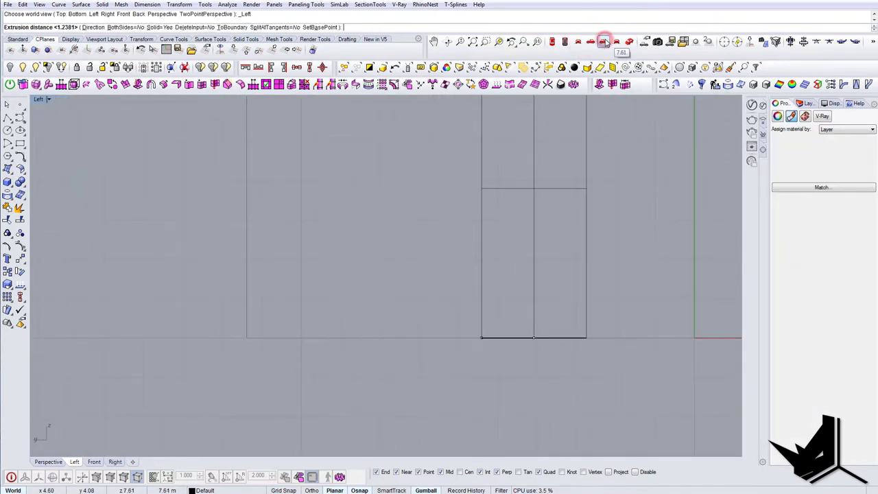
key(Escape)
scroll(492, 247, down, 4)
right_drag(491, 248, 478, 298)
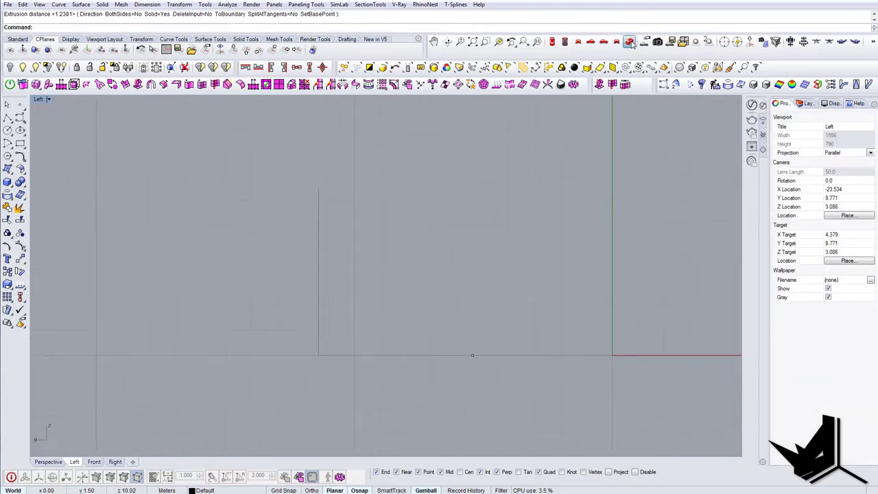
Show the four-viewport layout and set the first Perspective viewport to the Top view, with the elevation picture framed in the Front view.
click(628, 42)
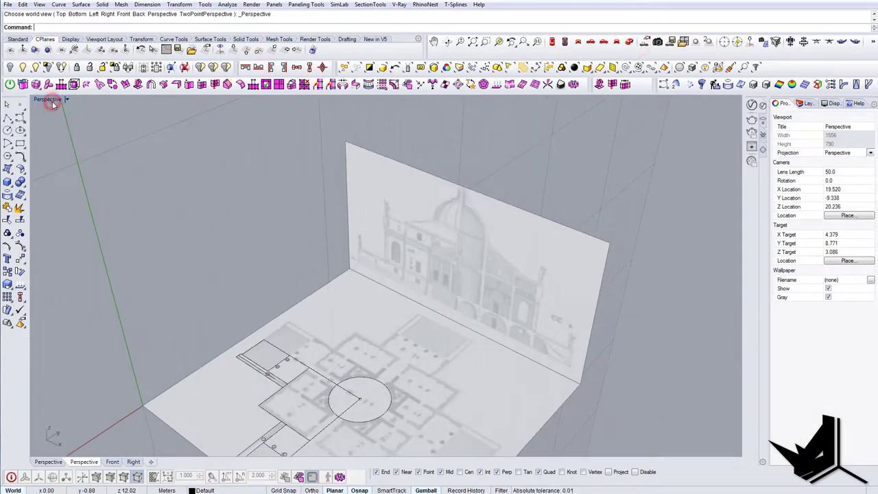
double_click(51, 101)
shift+right_drag(530, 177, 473, 206)
right_drag(490, 372, 476, 404)
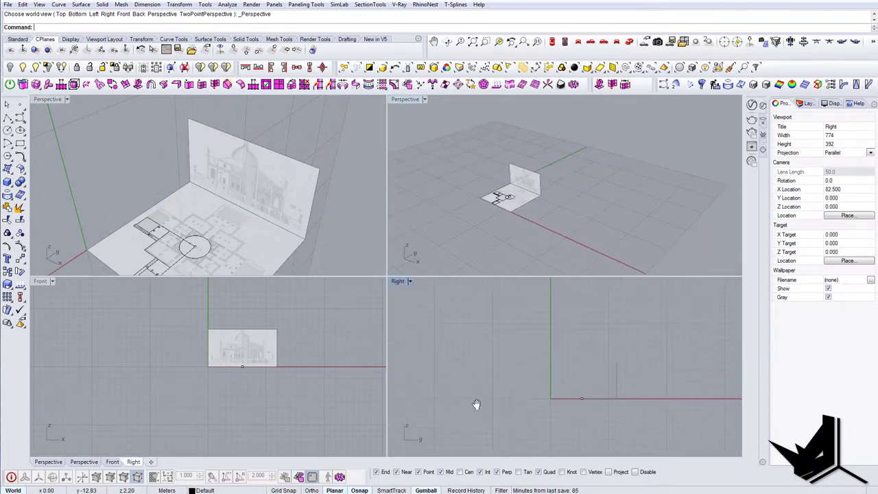
right_drag(232, 375, 205, 389)
scroll(216, 370, up, 8)
right_drag(231, 338, 211, 371)
click(66, 100)
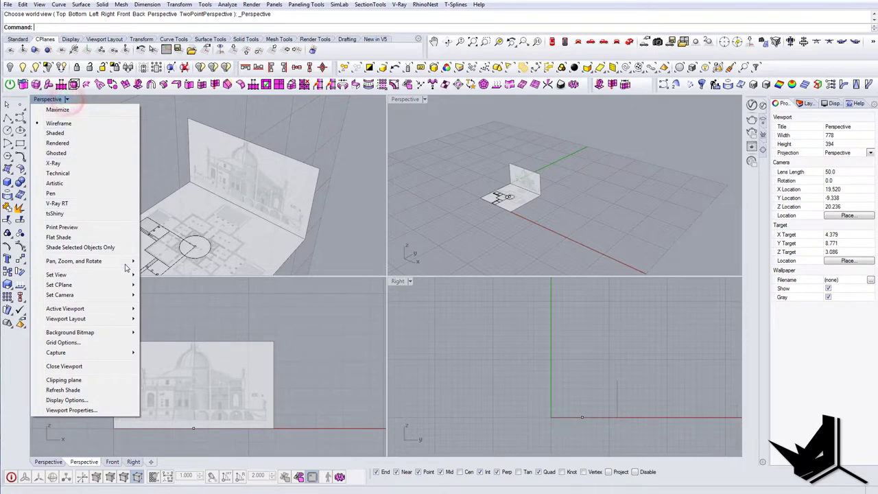
mouse_move(124, 275)
click(173, 286)
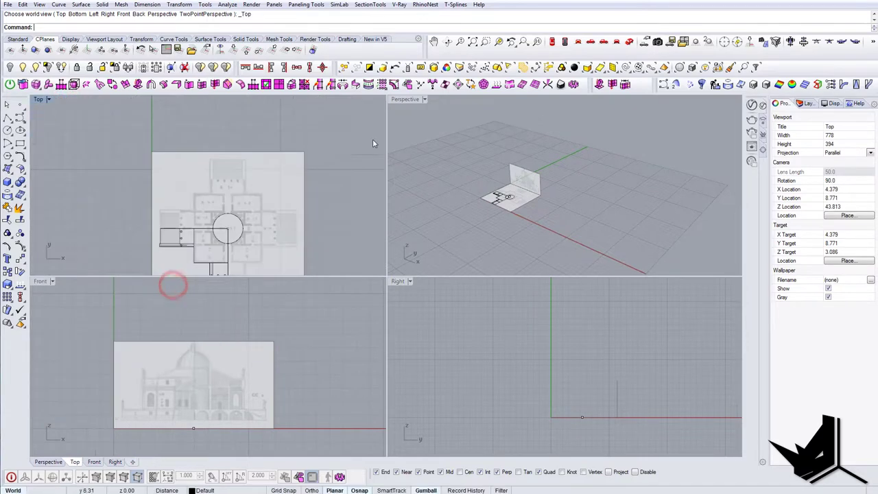
right_drag(328, 214, 327, 164)
right_drag(537, 173, 526, 243)
scroll(506, 213, up, 7)
scroll(510, 230, up, 7)
click(520, 241)
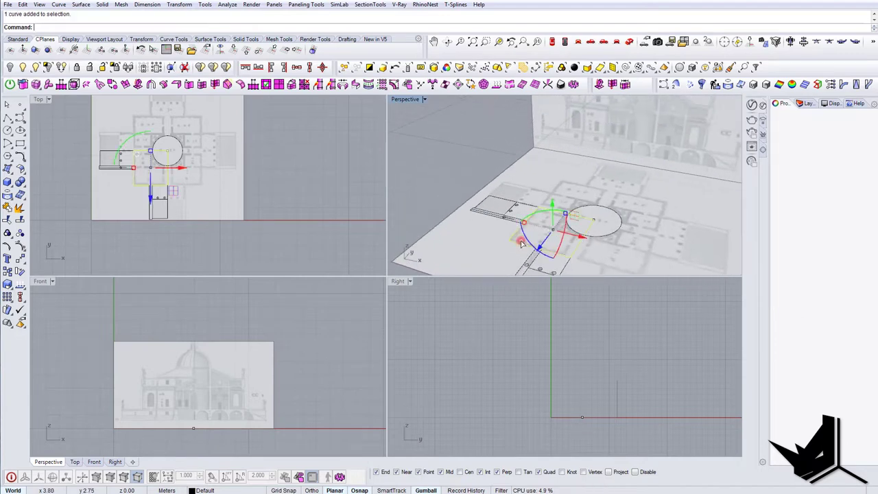
shift+right_drag(551, 191, 580, 192)
text(ExtrudeCrv)
key(Return)
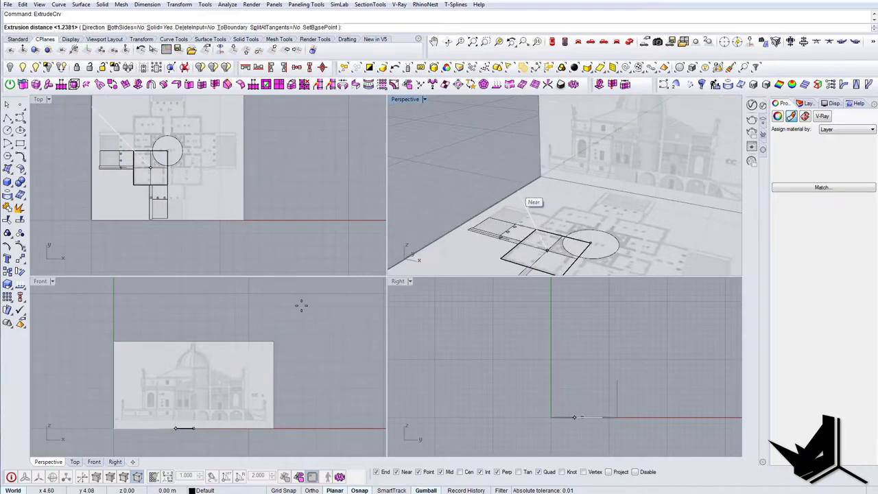
scroll(191, 397, up, 12)
right_drag(167, 388, 219, 368)
scroll(219, 357, down, 2)
scroll(220, 358, down, 4)
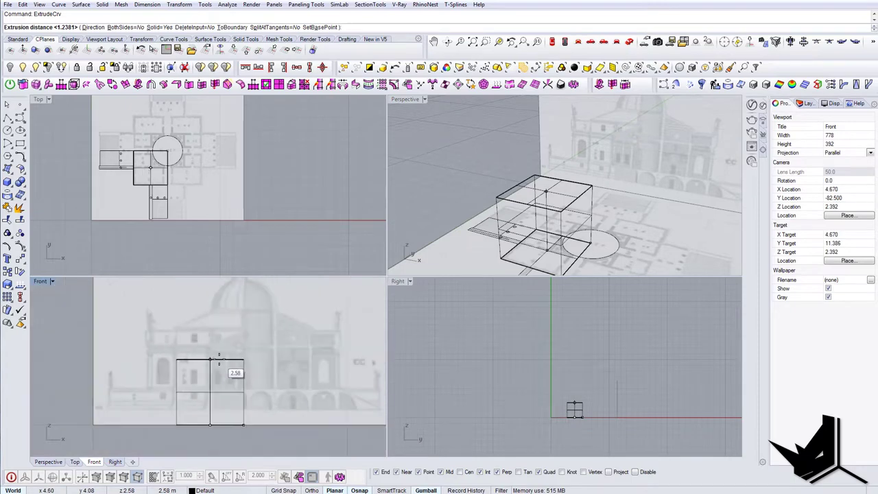
key(Escape)
key(Escape)
Unlock the plan and elevation reference pictures.
right_drag(255, 360, 199, 355)
scroll(199, 355, down, 4)
shift+right_drag(551, 207, 405, 246)
right_drag(505, 214, 548, 162)
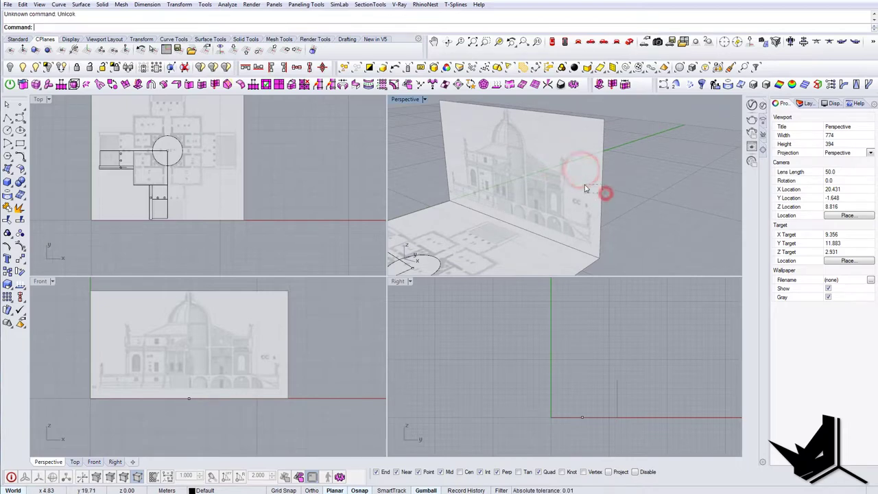
text(nloc)
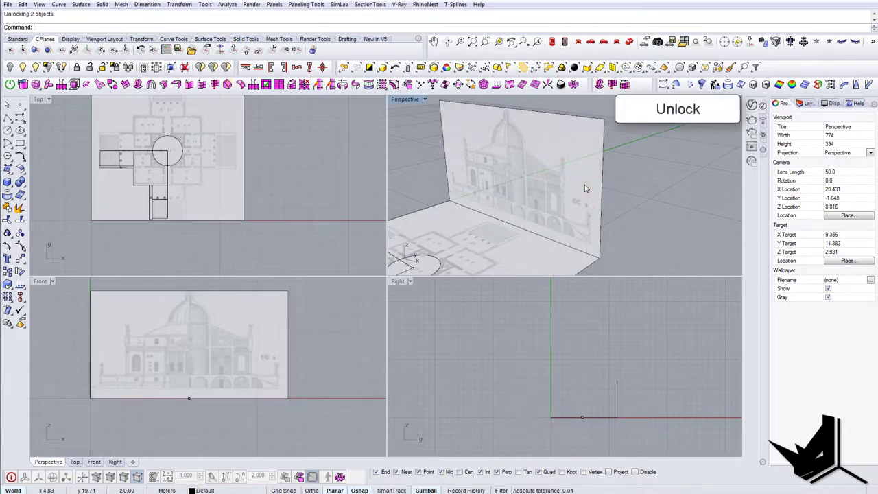
Undo the accidental move of the reference pictures and ungroup them.
drag(584, 185, 578, 189)
key(ctrl+z)
click(577, 188)
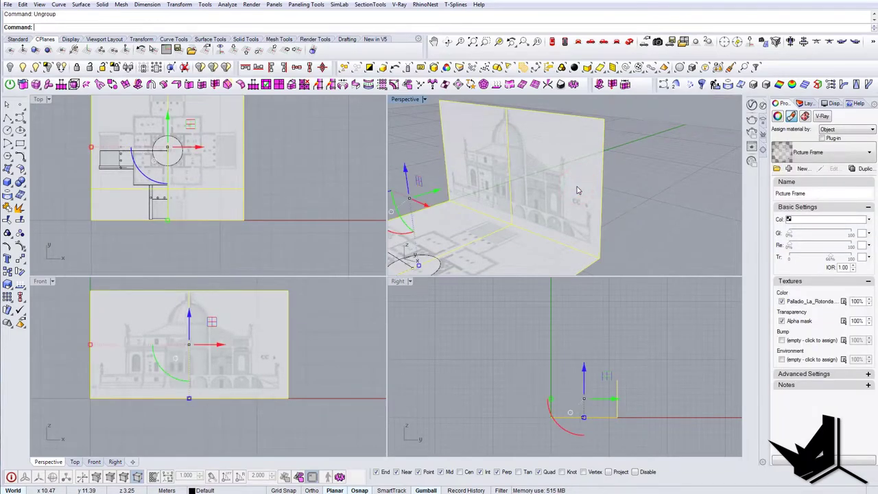
Move the elevation picture straight down in the Front view so the villa's ground line lies on the X axis.
click(576, 186)
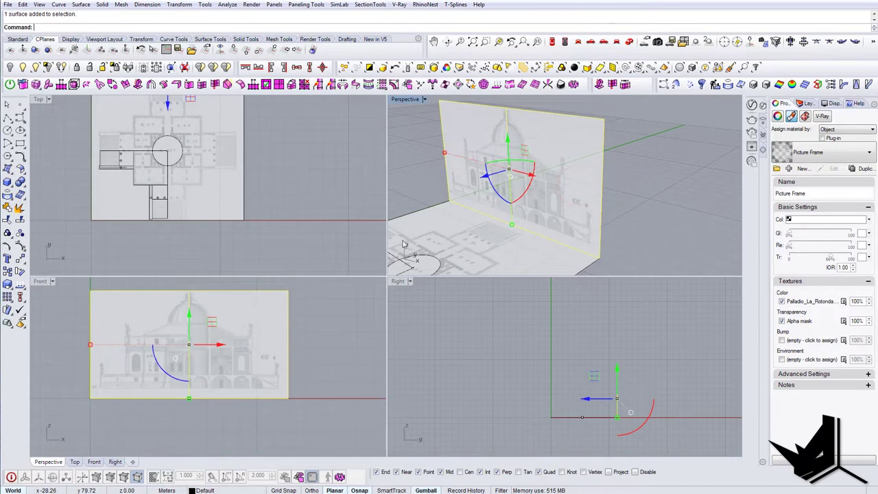
right_drag(222, 364, 247, 350)
scroll(146, 382, up, 6)
click(145, 382)
right_drag(250, 383, 180, 392)
scroll(181, 394, down, 4)
click(257, 371)
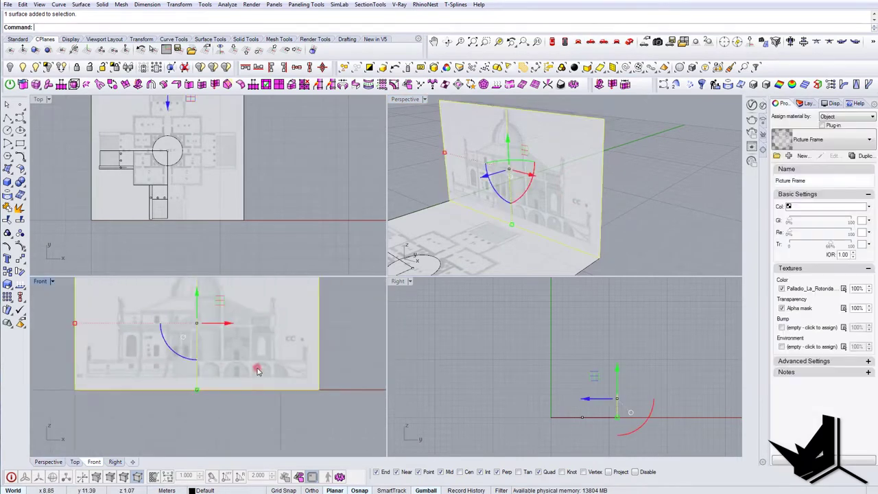
right_drag(248, 373, 240, 362)
text(m)
key(Return)
scroll(243, 366, up, 12)
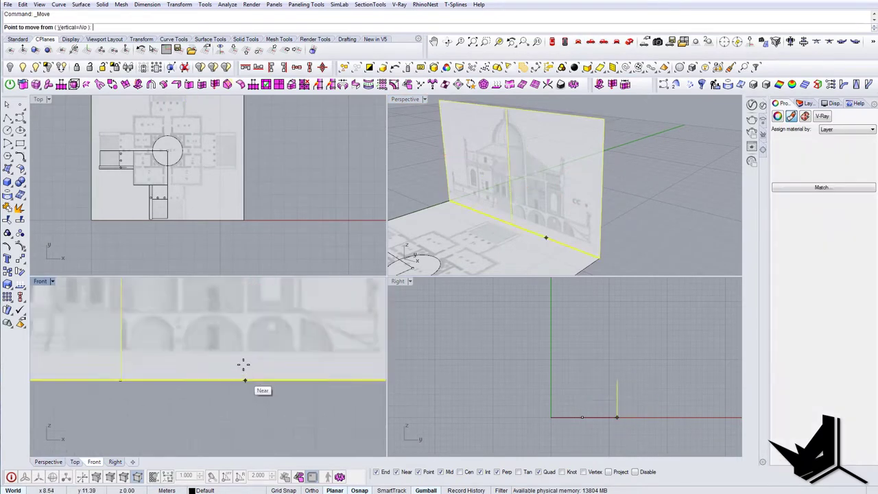
click(240, 327)
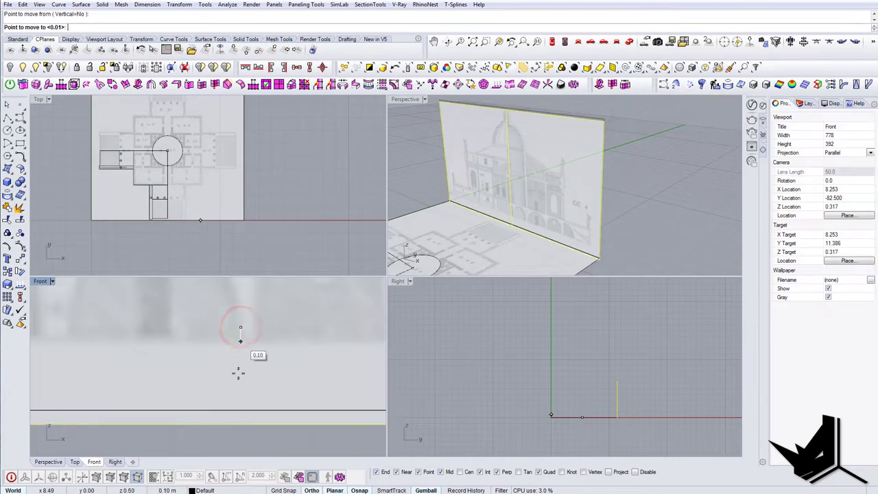
click(240, 409)
scroll(241, 407, down, 15)
key(Escape)
scroll(262, 376, down, 4)
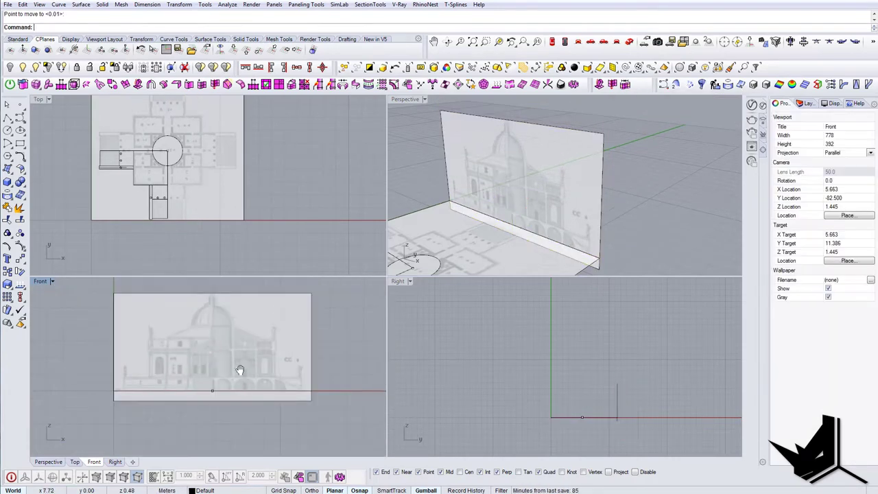
Draw a horizontal line about 13.6 m long on the X axis and shift it to overhang both edges of the elevation picture.
mouse_move(240, 371)
right_down()
mouse_move(244, 358)
mouse_move(227, 363)
right_up()
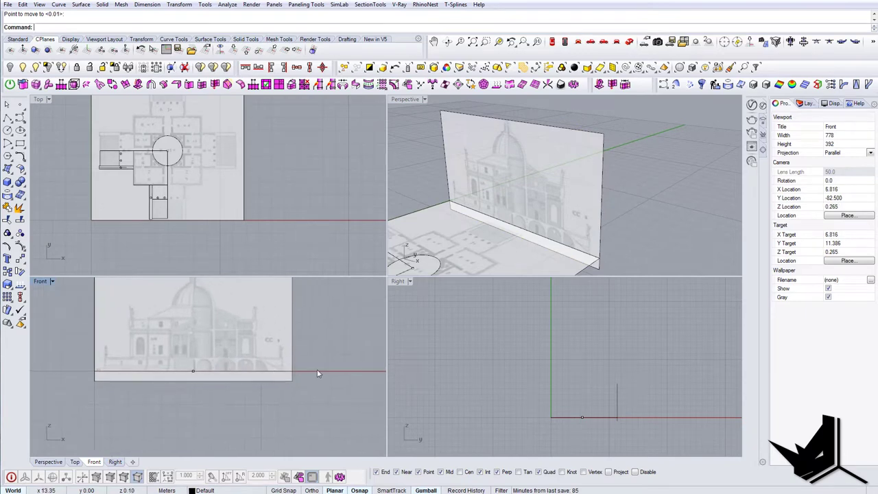
click(299, 371)
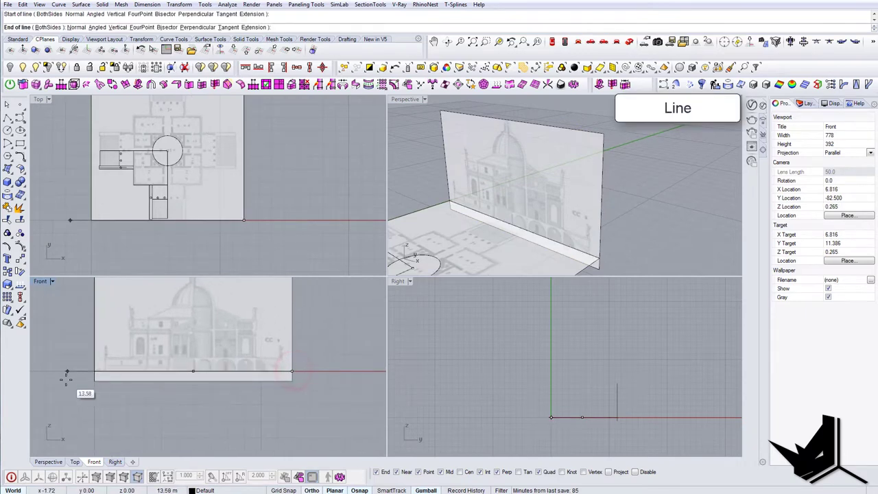
click(66, 380)
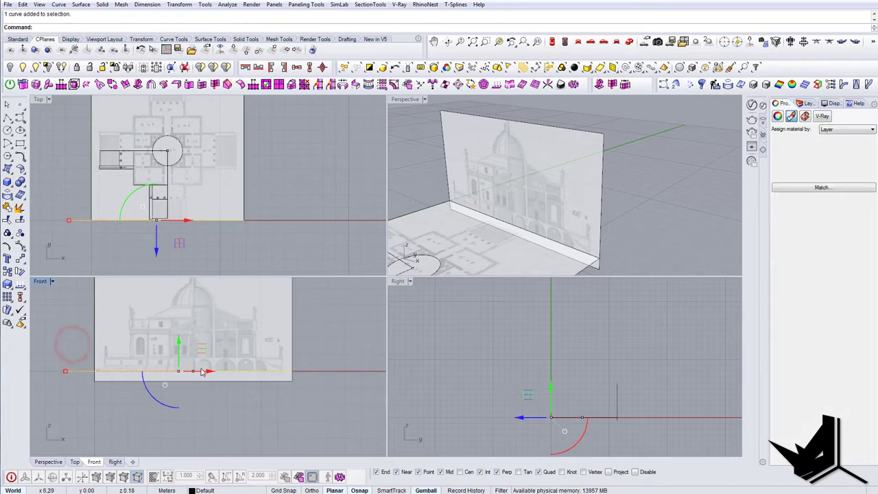
drag(212, 372, 230, 372)
key(Escape)
Trim off the strip of the elevation picture below the horizontal line and delete that line.
text(trim)
key(Return)
click(299, 371)
right_click(299, 371)
click(284, 377)
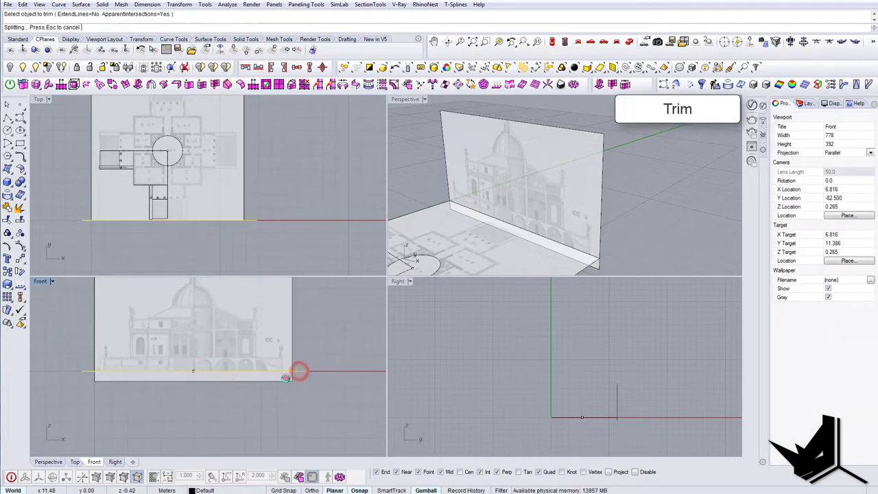
right_click(312, 379)
click(301, 370)
key(Delete)
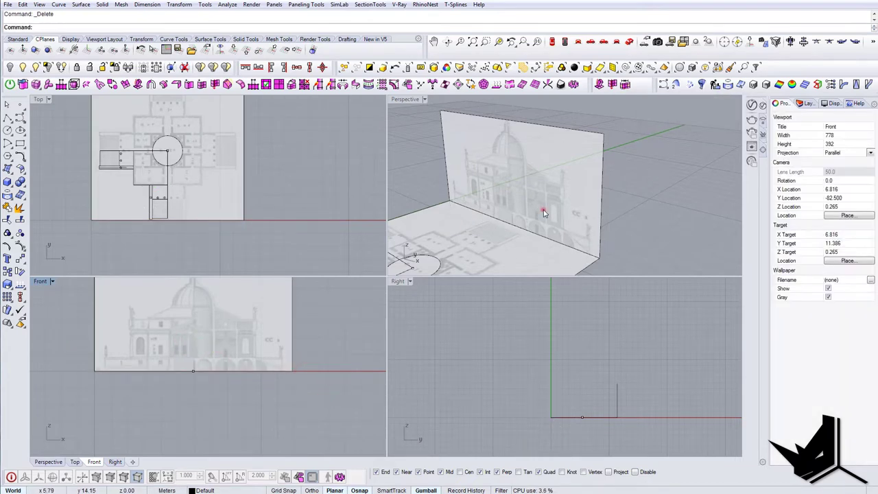
Lock the elevation and plan reference pictures.
click(523, 243)
text(Lock)
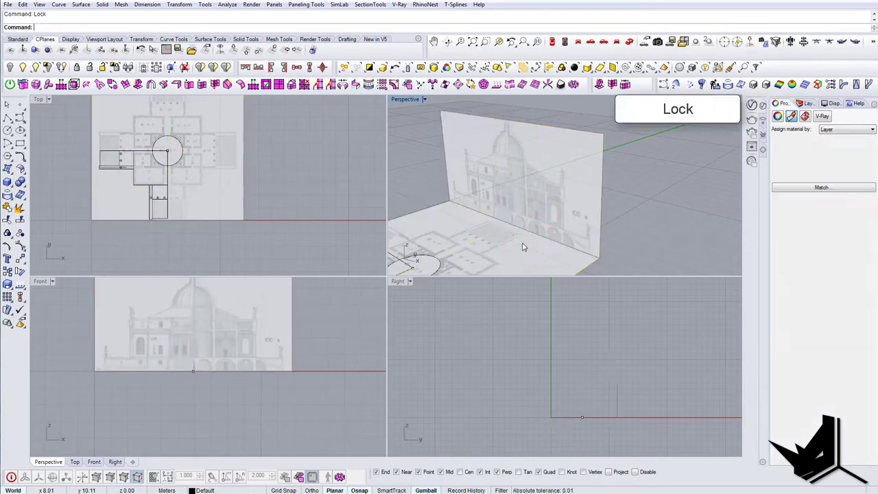
Extrude the main block's square outline into a solid about 3.15 m high, matching its roof edge in the elevation picture.
key(Return)
right_drag(484, 225, 603, 201)
click(514, 218)
right_drag(191, 320, 201, 345)
scroll(195, 353, up, 9)
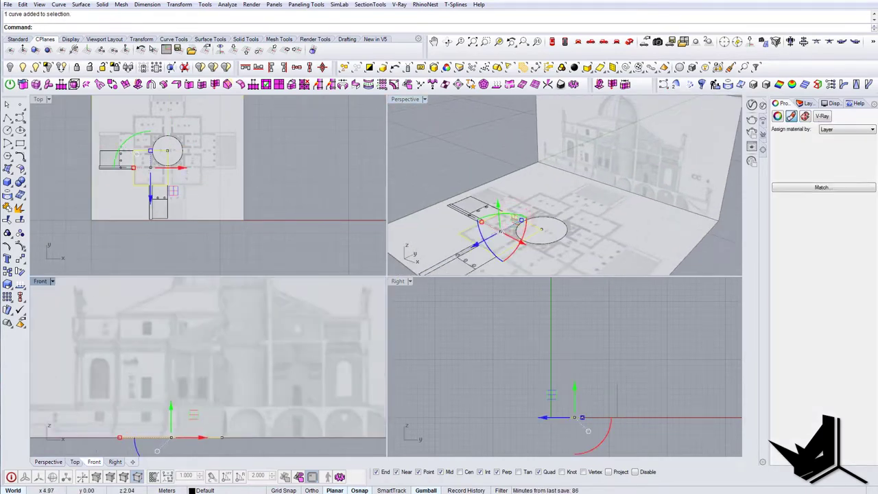
text(ExtrudeCrv)
key(Return)
scroll(125, 320, up, 2)
scroll(118, 315, up, 2)
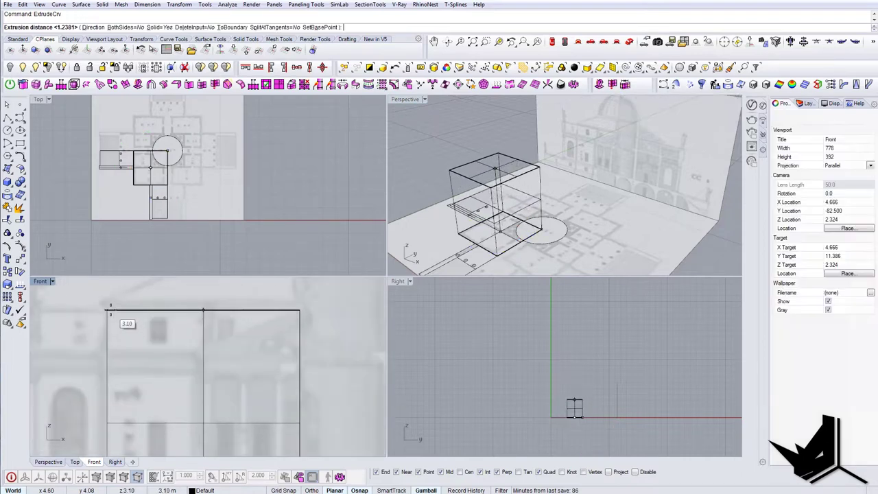
click(110, 307)
scroll(254, 312, down, 10)
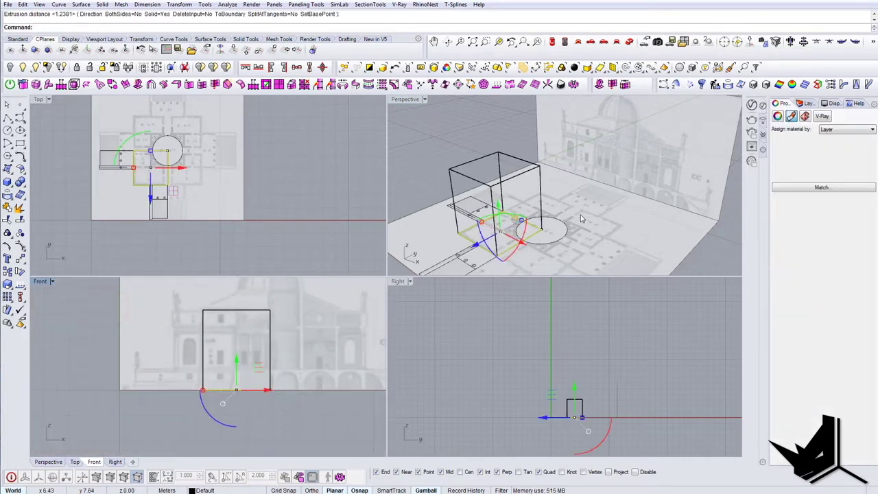
Set the Perspective view to shaded display.
shift+right_drag(464, 98, 447, 109)
click(424, 100)
click(411, 132)
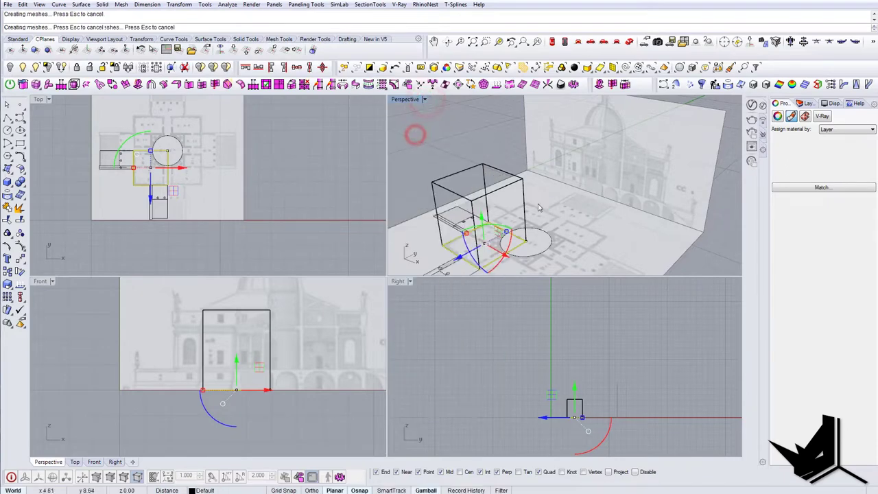
right_drag(184, 421, 215, 422)
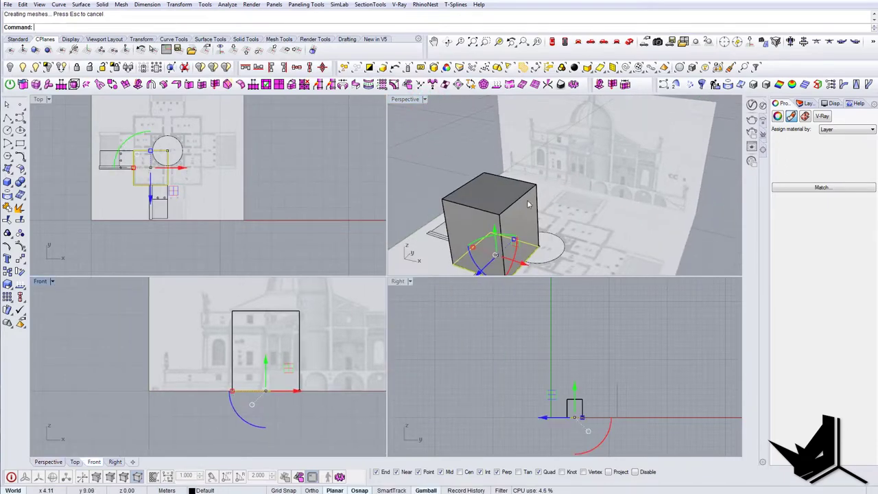
Extrude the portico rectangle beside the main block about 0.87 m up to the podium line of the elevation picture.
right_drag(528, 204, 602, 240)
scroll(586, 236, up, 4)
scroll(602, 242, up, 3)
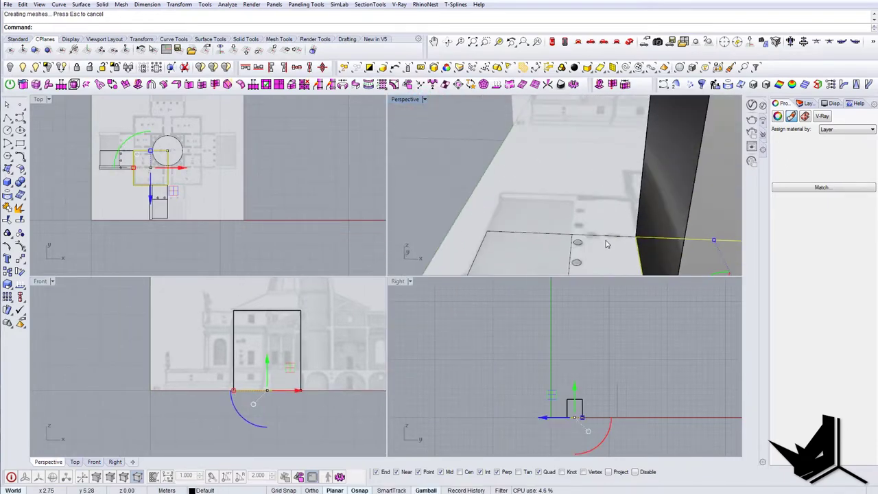
click(607, 237)
scroll(606, 235, down, 8)
right_drag(226, 384, 208, 375)
scroll(203, 367, up, 6)
scroll(200, 356, down, 4)
scroll(183, 358, up, 6)
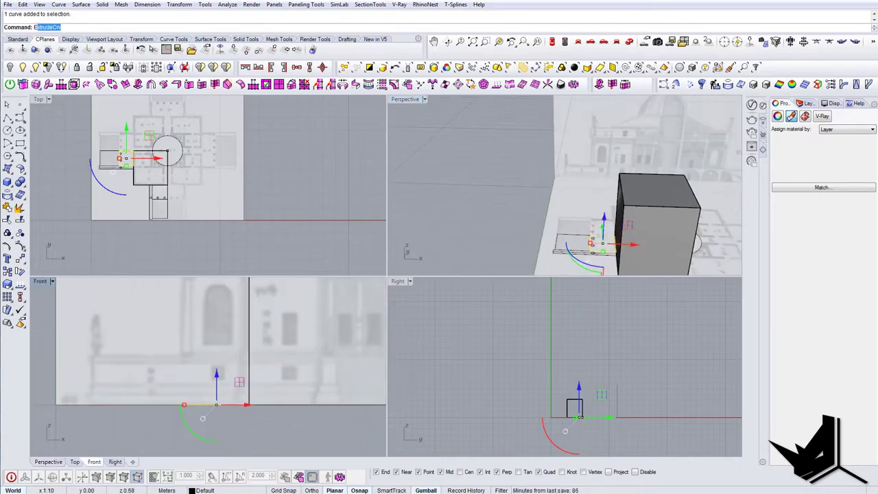
key(Return)
scroll(91, 358, up, 1)
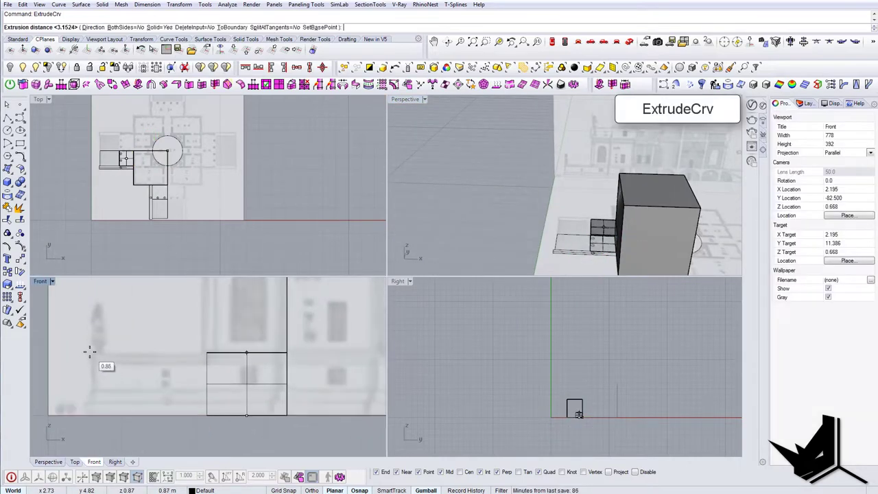
click(89, 351)
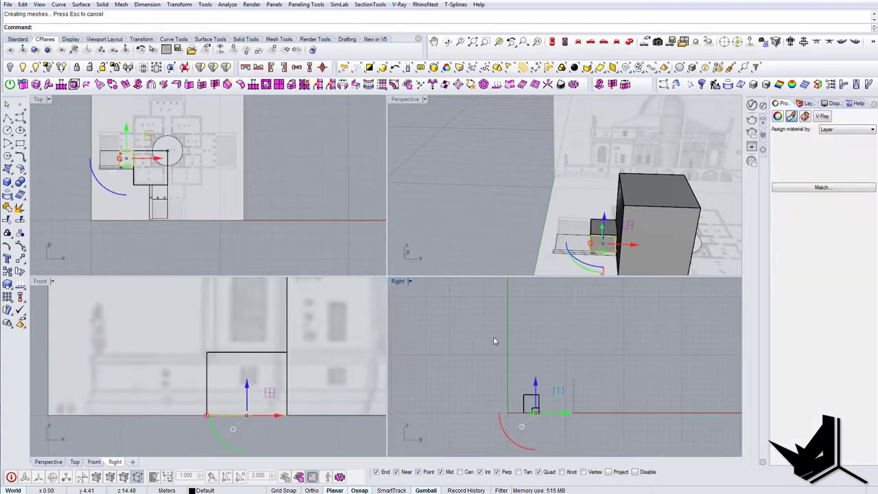
Extrude the narrow side-wall strip along the portico and stairs to the top of the portico block.
right_drag(294, 357, 247, 345)
shift+right_drag(603, 228, 564, 240)
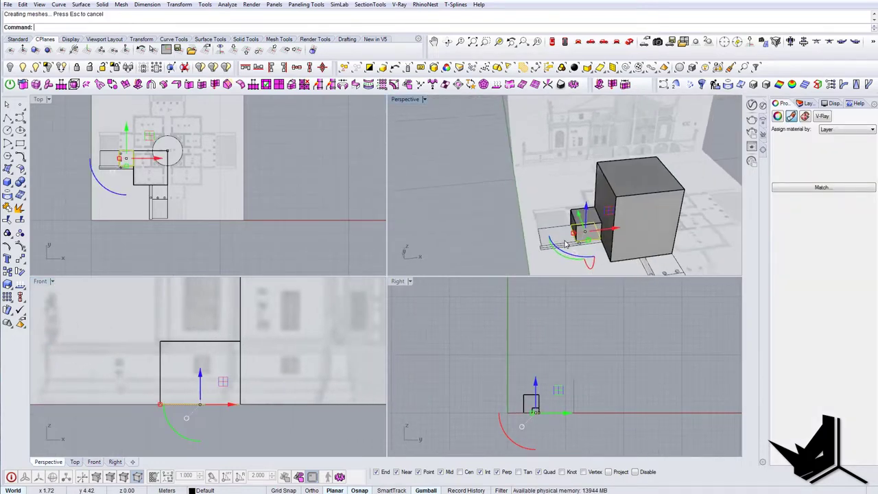
scroll(565, 242, up, 7)
key(Escape)
click(551, 212)
key(Escape)
click(590, 248)
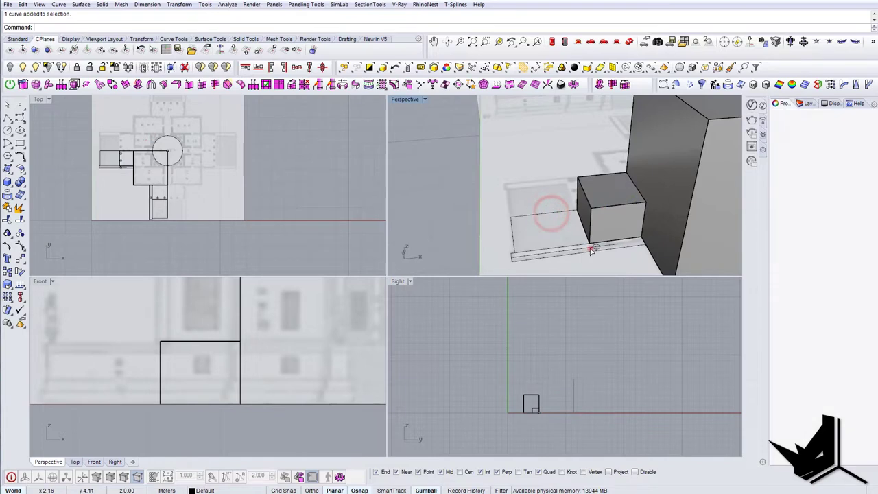
click(590, 251)
right_drag(186, 388, 273, 369)
right_click(126, 335)
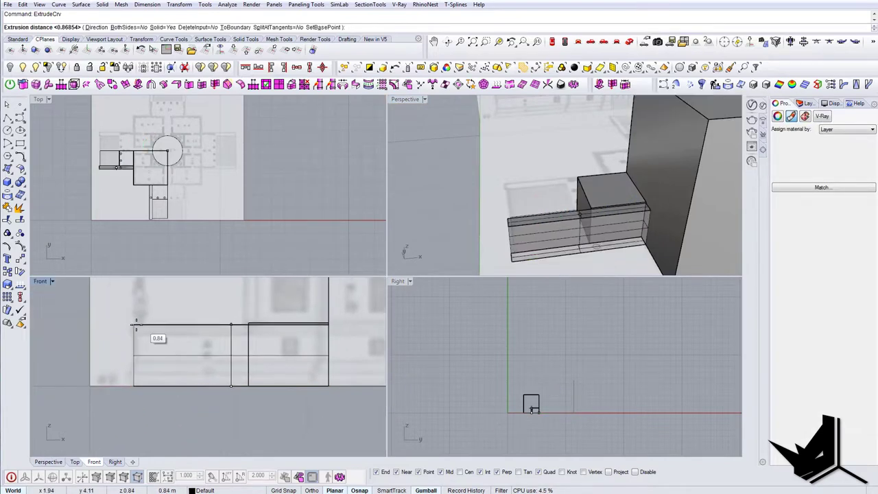
click(249, 323)
scroll(252, 323, down, 4)
right_drag(608, 226, 553, 199)
key(Escape)
scroll(615, 221, down, 3)
shift+right_drag(553, 199, 463, 263)
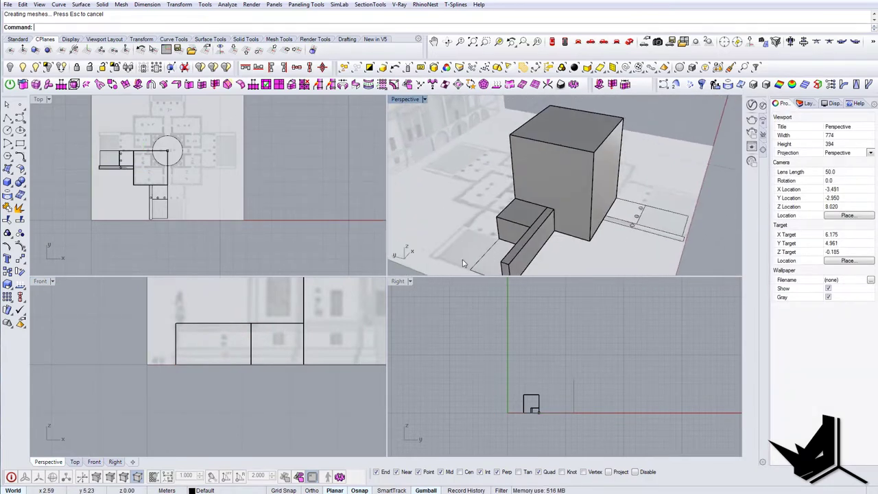
right_drag(285, 314, 248, 400)
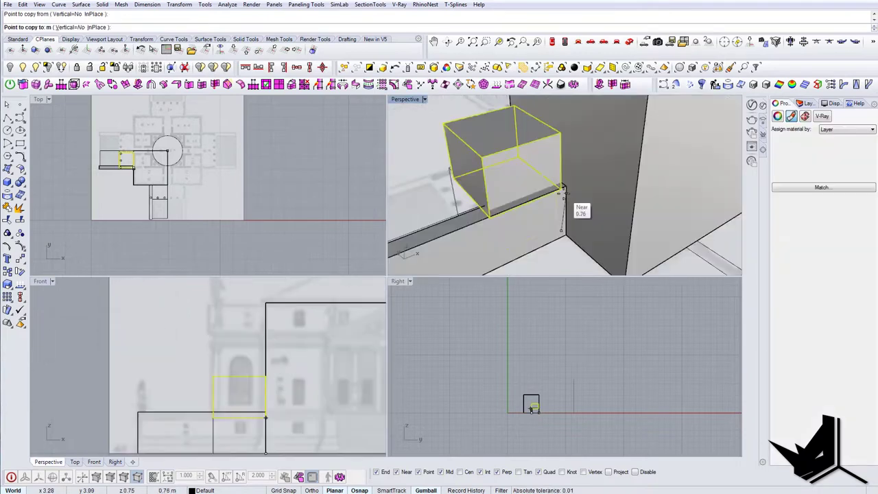
key(Escape)
key(Escape)
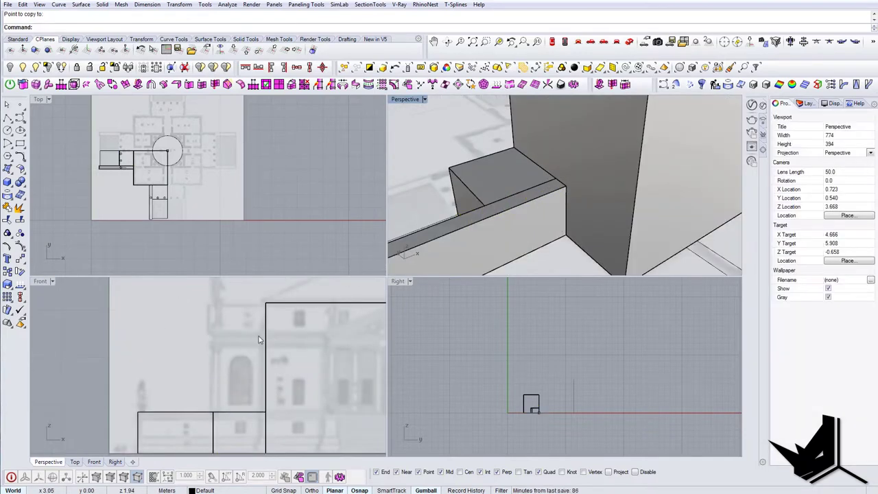
Copy the portico block straight up so the copy stands on top of the podium level.
scroll(243, 360, down, 4)
right_drag(479, 218, 580, 168)
scroll(486, 236, up, 5)
click(490, 232)
key(Return)
click(600, 179)
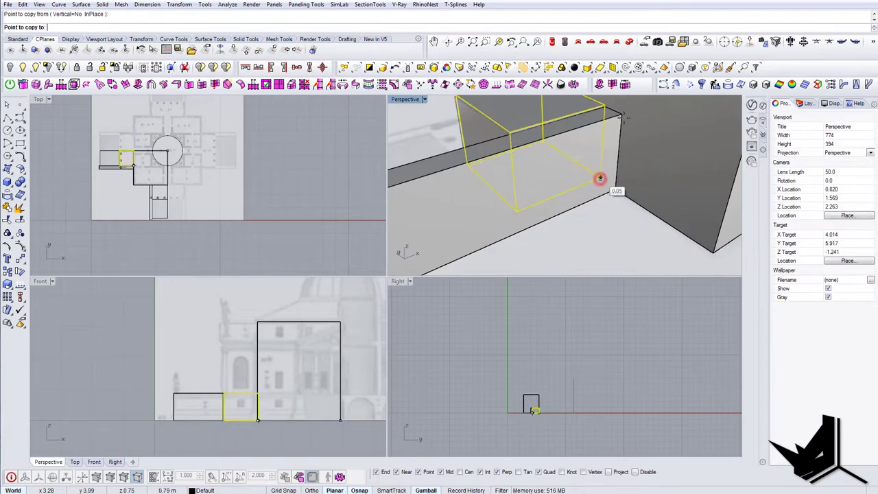
click(620, 115)
right_drag(607, 144, 587, 206)
key(Return)
Scale the copied upper block in one direction until its depth matches the thickness of the side wall.
scroll(591, 190, down, 3)
click(588, 206)
text(Scale1D)
key(Return)
click(623, 173)
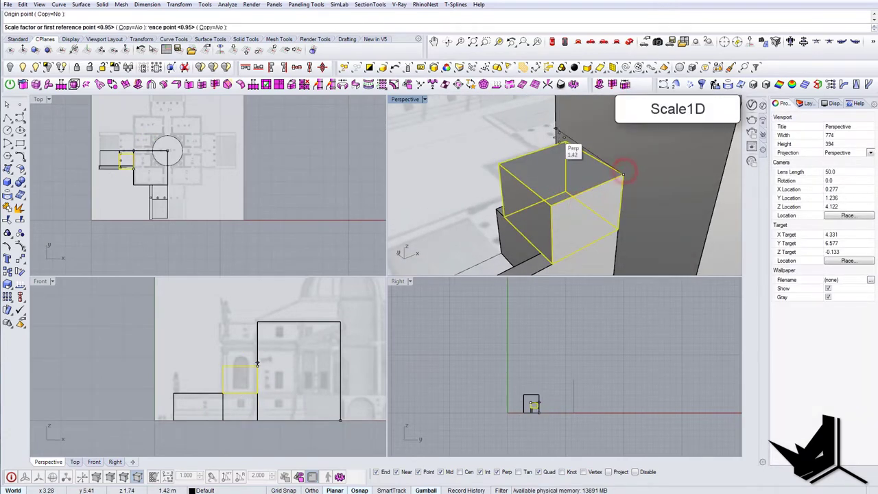
click(564, 140)
click(542, 253)
right_drag(562, 207, 557, 209)
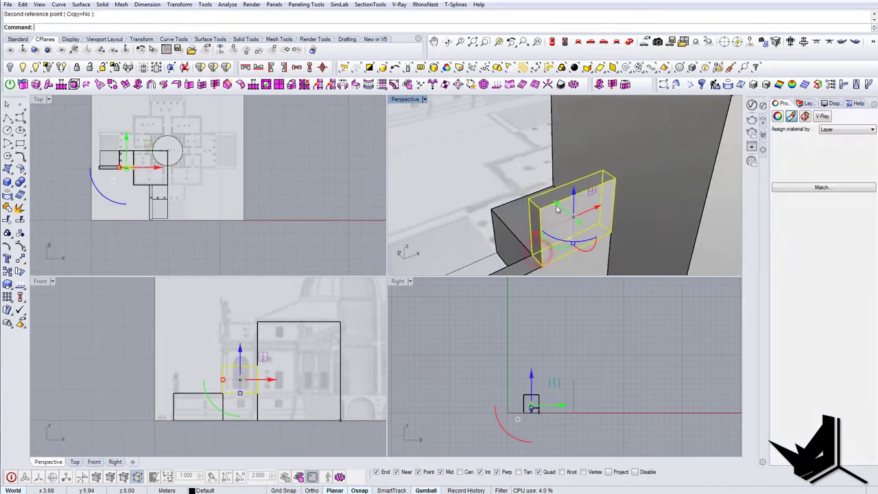
Scale the thin upper wall vertically to about 1.6 m, up to the portico's cornice in the elevation picture.
key(Return)
click(612, 232)
click(616, 179)
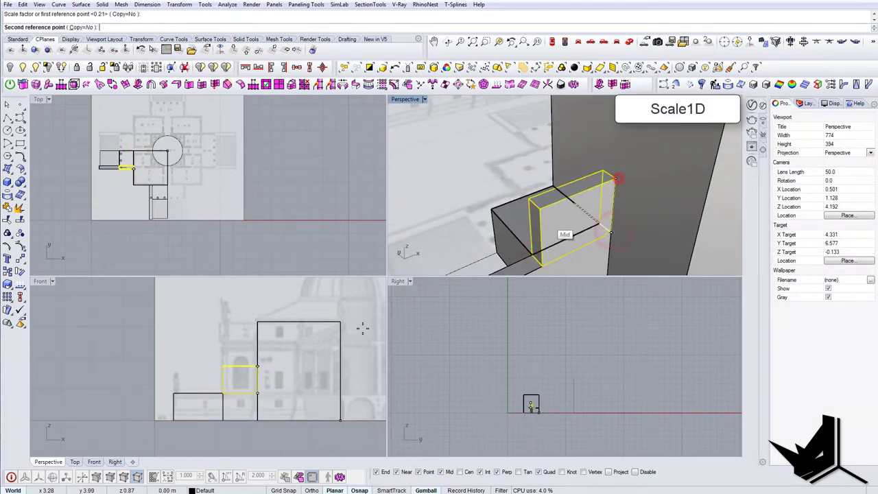
scroll(257, 343, up, 4)
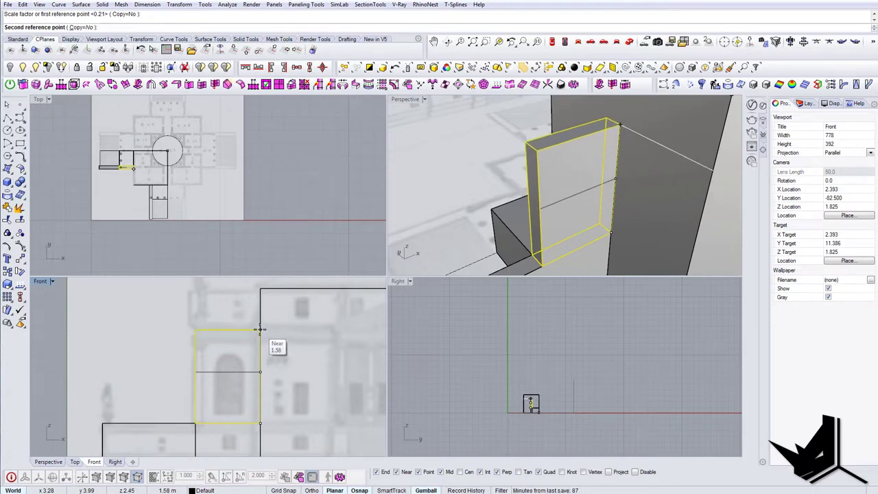
click(260, 325)
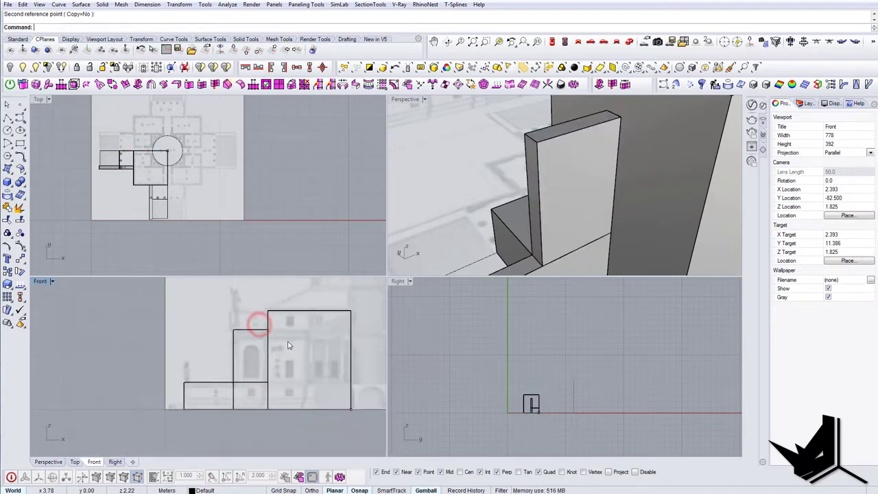
scroll(144, 360, down, 4)
scroll(199, 367, down, 3)
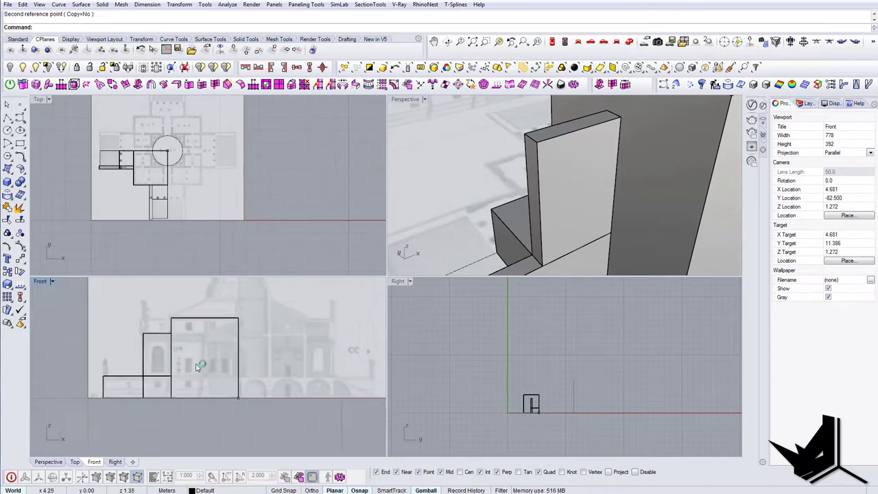
Extrude the second wing's narrow side-wall strip to the height of the first side wall.
scroll(180, 345, up, 3)
right_drag(232, 329, 300, 310)
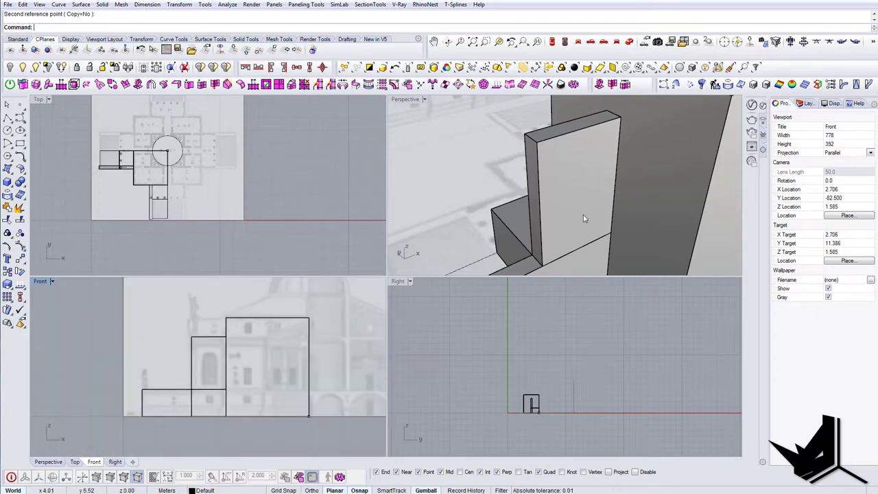
scroll(583, 216, down, 6)
mouse_move(584, 215)
right_down()
mouse_move(552, 204)
mouse_move(659, 172)
mouse_move(592, 203)
mouse_move(608, 203)
mouse_move(592, 208)
mouse_move(581, 231)
right_up()
right_drag(291, 311, 207, 360)
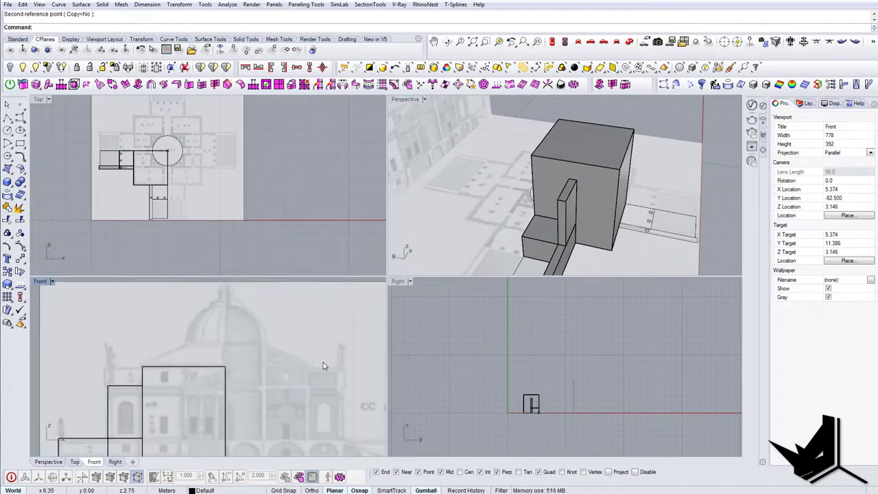
right_drag(210, 407, 168, 353)
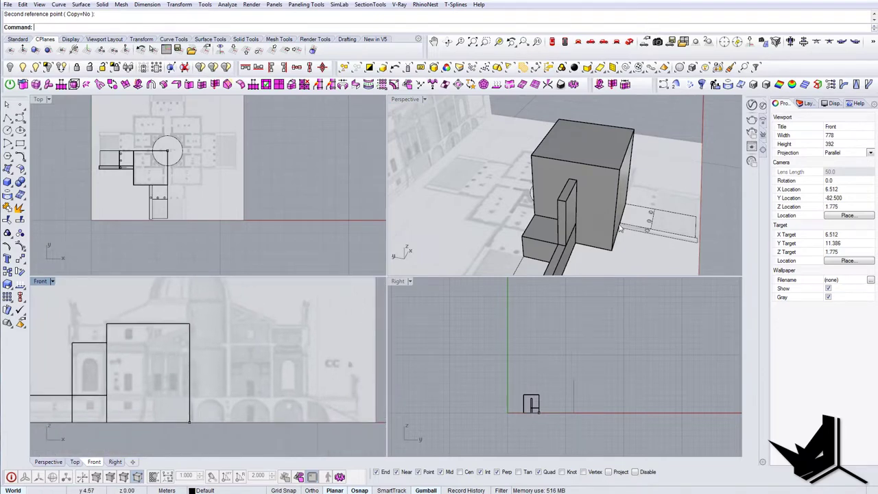
shift+right_drag(614, 218, 497, 252)
click(576, 244)
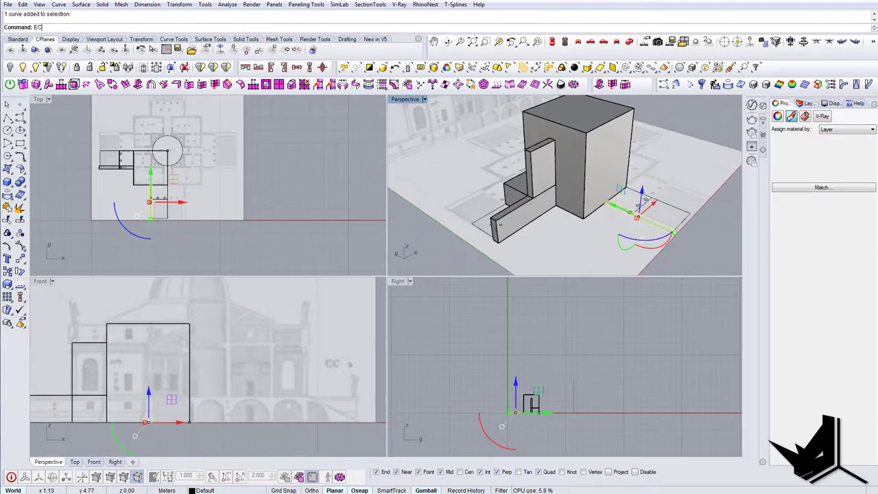
key(Return)
click(498, 223)
Extrude the second wing's portico rectangle to the height of the first portico block, about 0.87 m.
right_drag(649, 194, 634, 221)
click(631, 215)
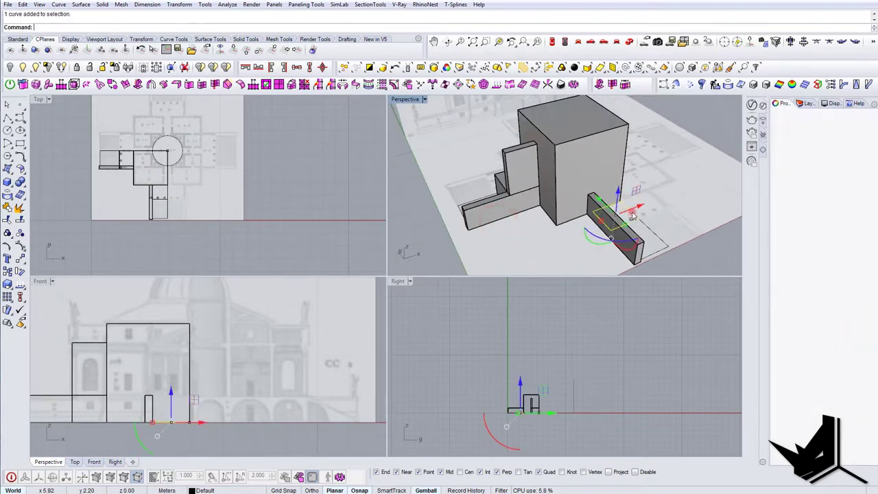
key(Return)
click(496, 177)
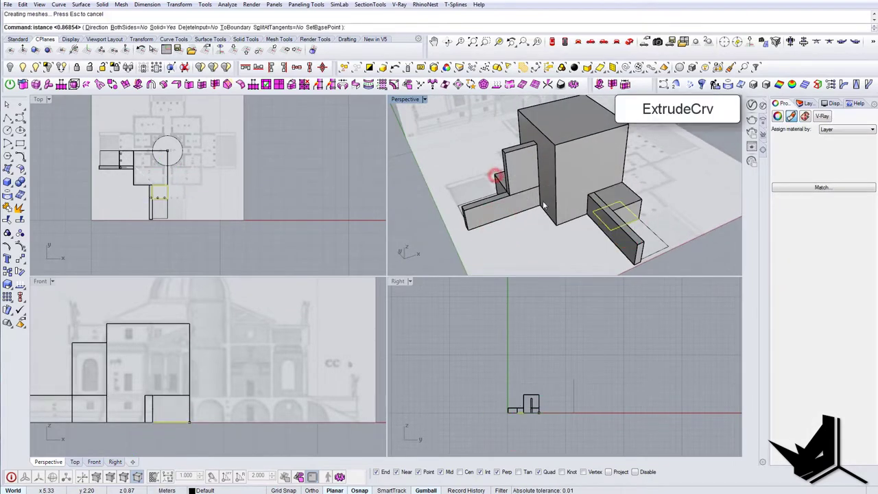
Orient a copy of the tall thin portico wall from the first wing's side wall to the second wing's side wall.
right_drag(545, 207, 580, 205)
click(541, 179)
text(Or)
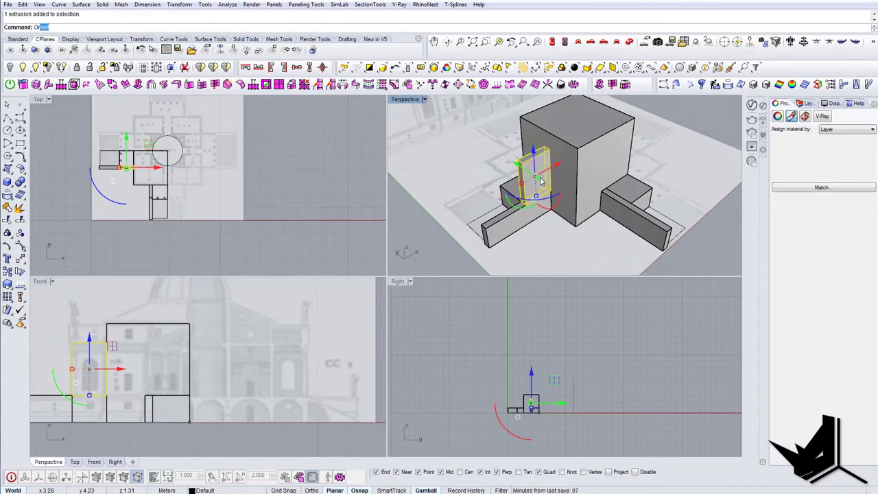
text(ient)
key(Return)
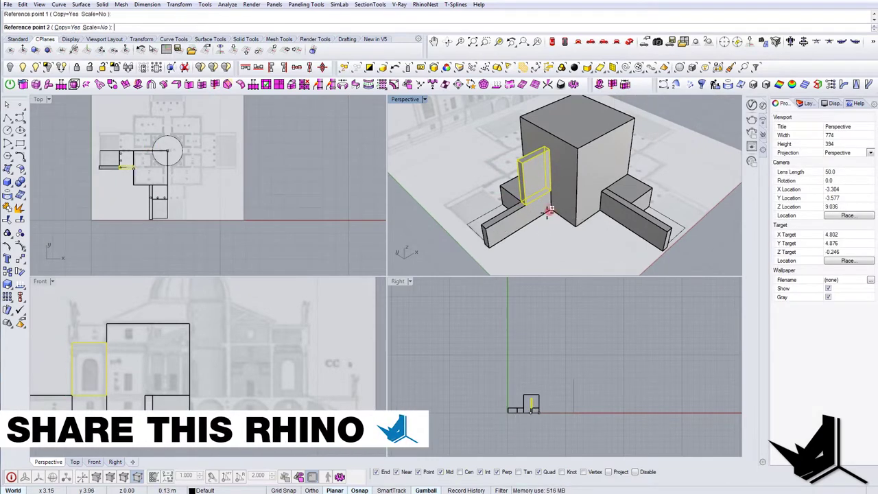
click(532, 221)
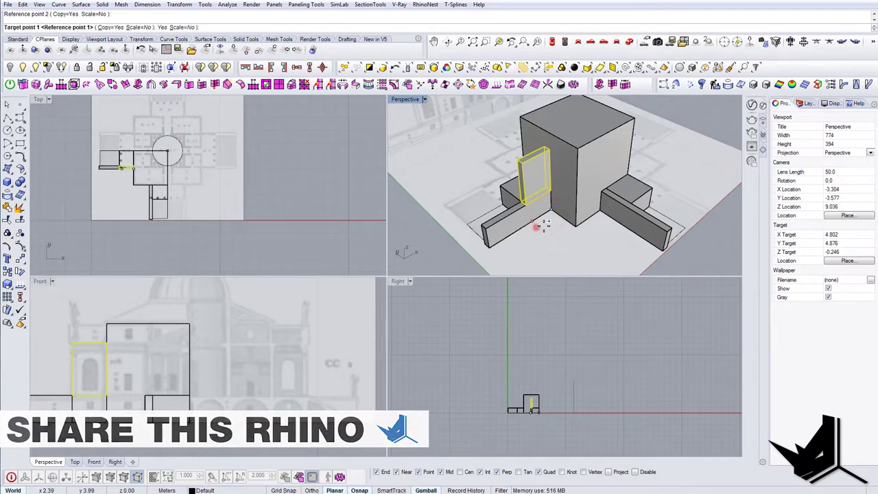
click(601, 212)
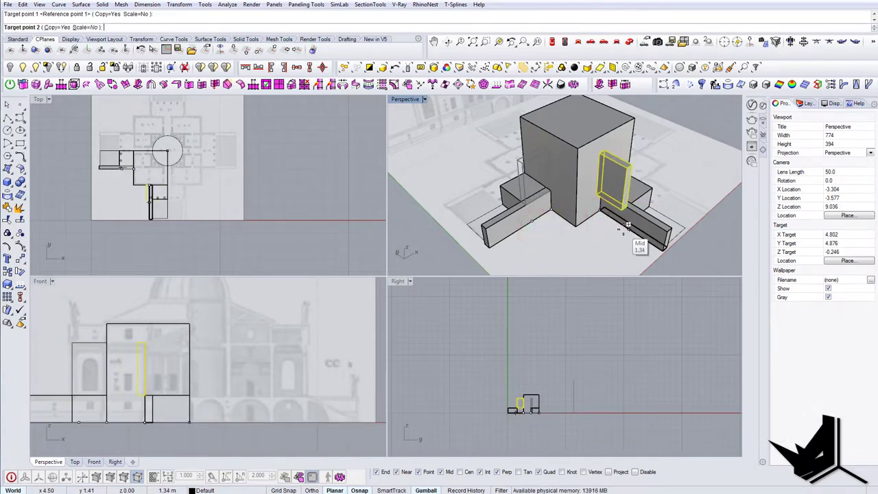
click(625, 229)
key(Escape)
Move the oriented wall copy about 0.24 m sideways so it sits on top of the second wing's side wall.
right_drag(616, 231, 569, 223)
click(590, 210)
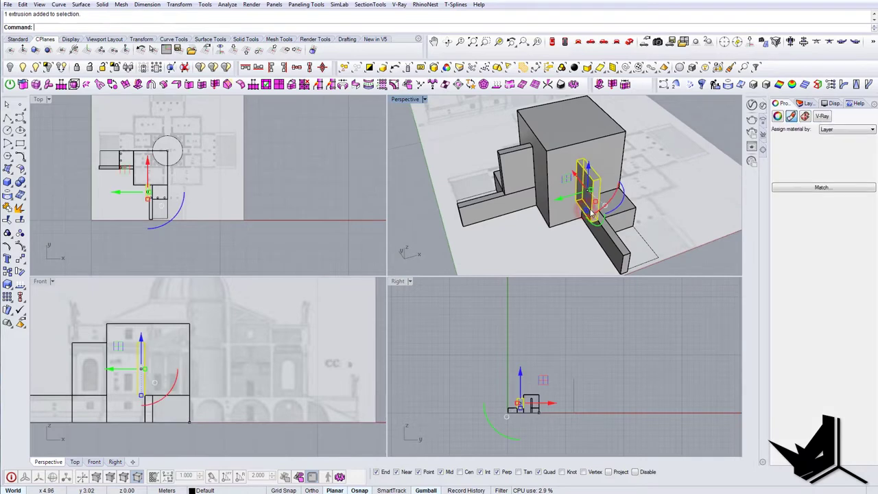
scroll(597, 216, up, 5)
click(593, 240)
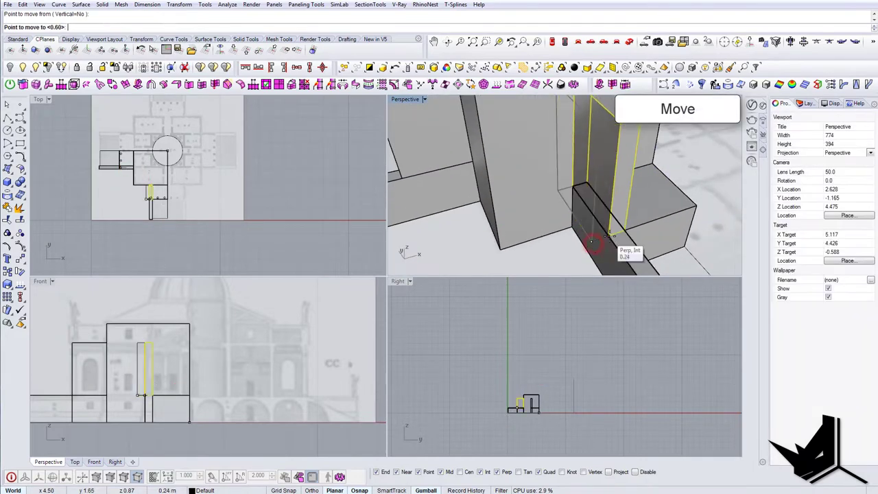
click(609, 237)
scroll(609, 237, down, 6)
right_drag(609, 237, 601, 175)
right_drag(601, 175, 595, 175)
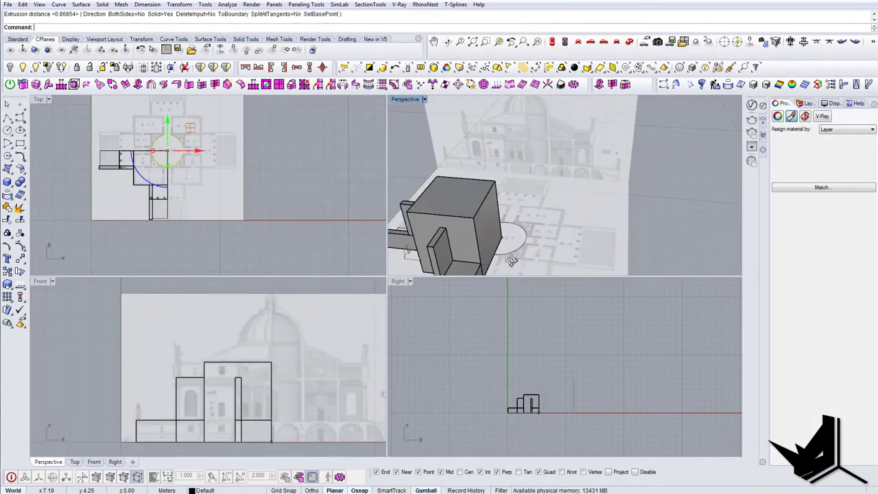
Extrude the dome circle at the plan's centre into a solid about 3.92 m high, up to the dome's base in the elevation.
key(Escape)
mouse_move(516, 257)
right_down()
mouse_move(521, 213)
mouse_move(539, 209)
right_up()
click(578, 198)
right_drag(257, 356, 295, 349)
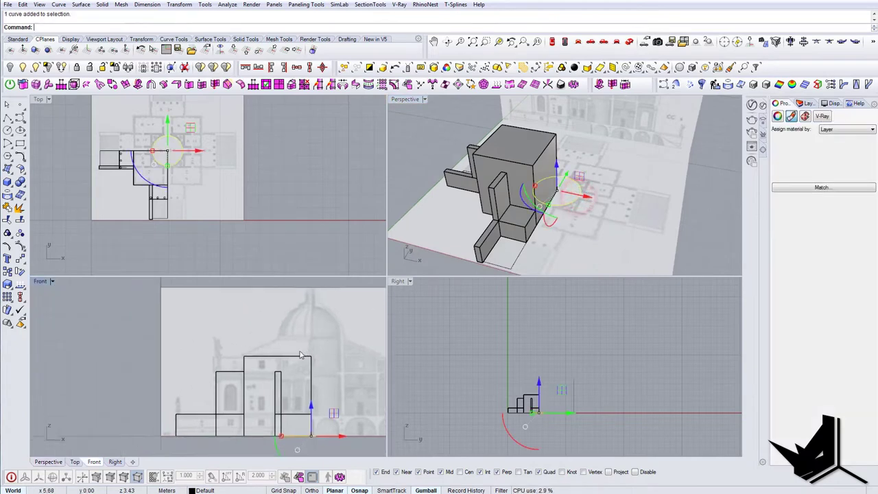
scroll(296, 349, up, 6)
right_click(291, 346)
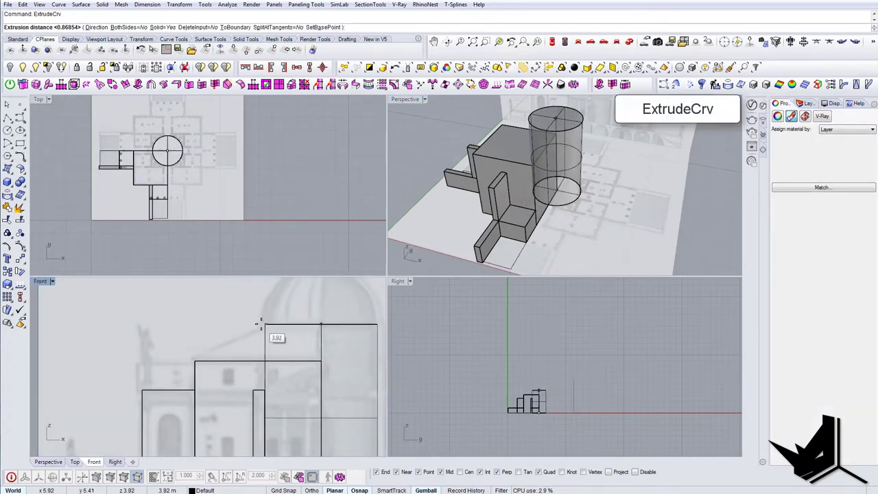
click(263, 324)
Extract the cylinder's top face with ExtractSrf and delete the rest of the cylinder, keeping only the disk.
right_drag(694, 194, 496, 227)
key(Escape)
click(496, 227)
key(Escape)
text(E)
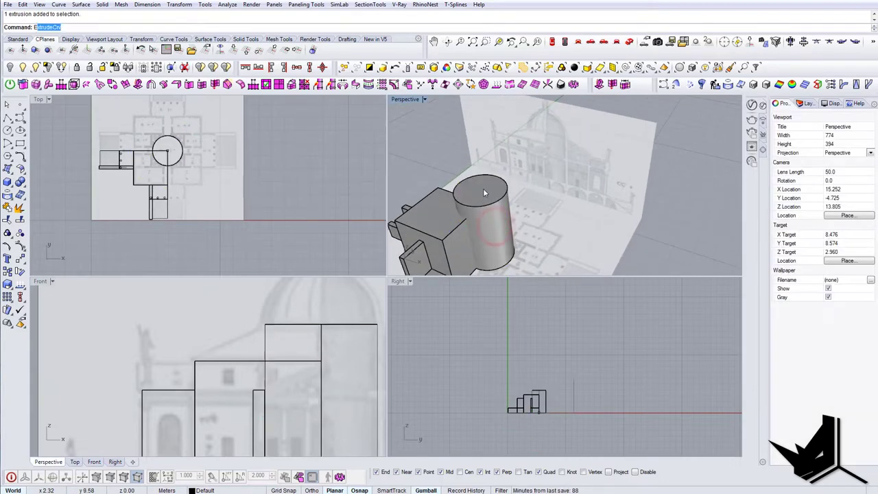
text(xtractSrf)
key(Return)
click(483, 189)
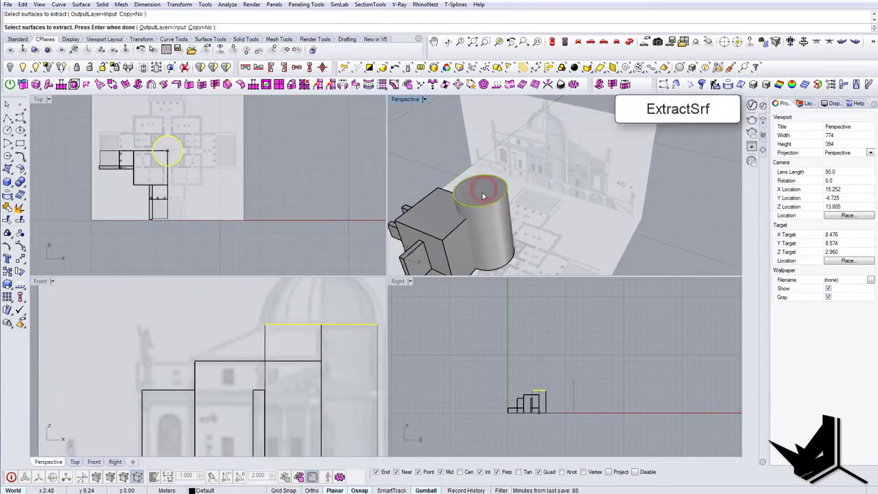
key(Return)
click(505, 228)
key(Delete)
Switch to Windows Photo Viewer and examine the dome's shape in the Palladio_La_Rotonda drawing and villa photos 1 to 3.
right_drag(522, 227, 544, 211)
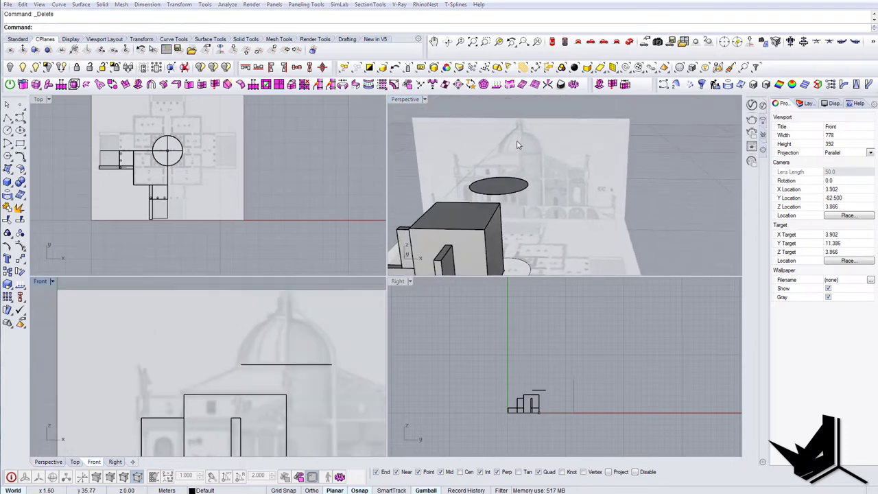
right_drag(517, 145, 524, 170)
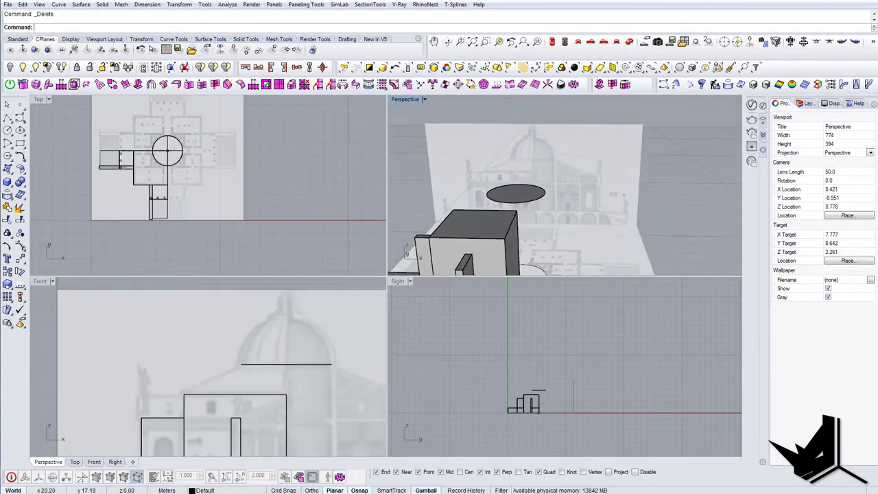
drag(275, 493, 242, 99)
click(259, 207)
click(300, 432)
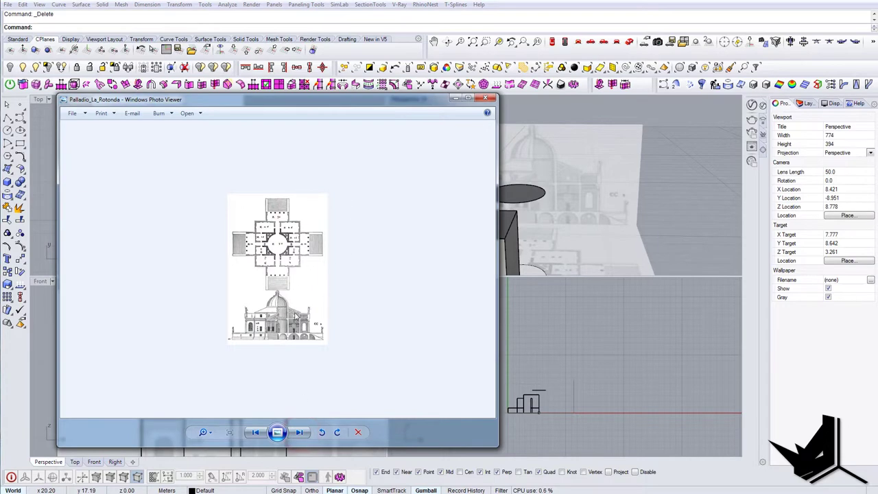
scroll(295, 316, up, 5)
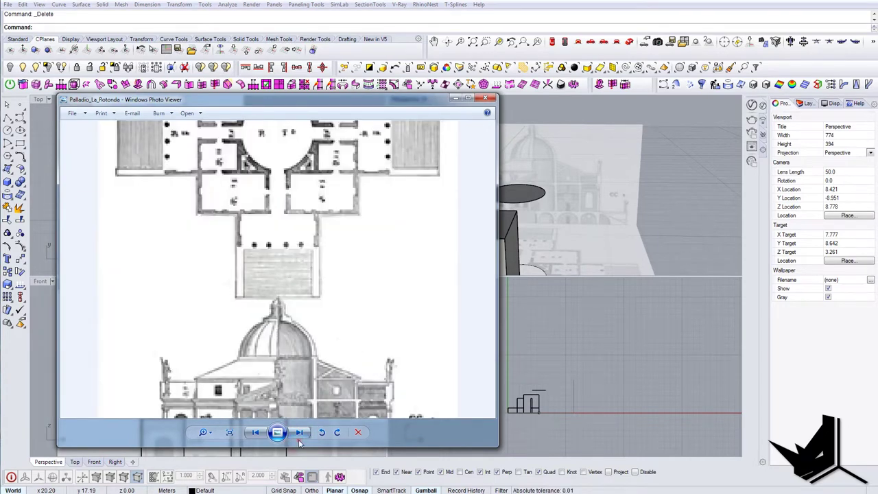
click(299, 437)
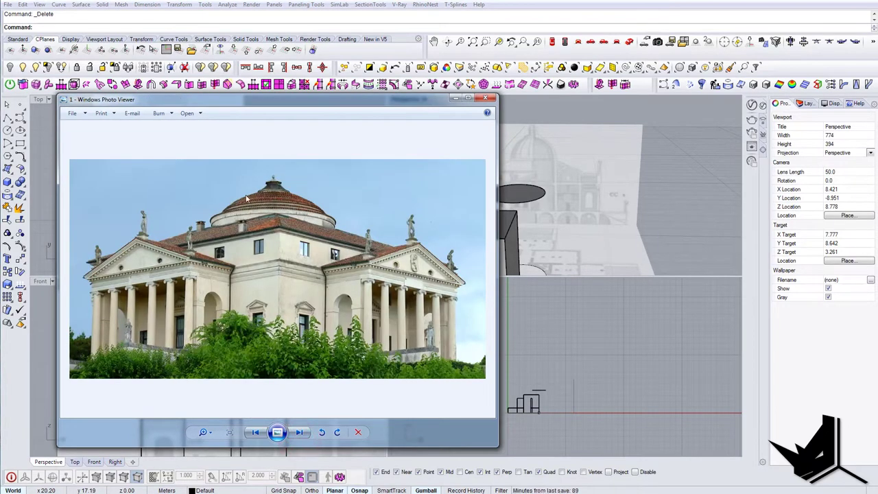
click(299, 432)
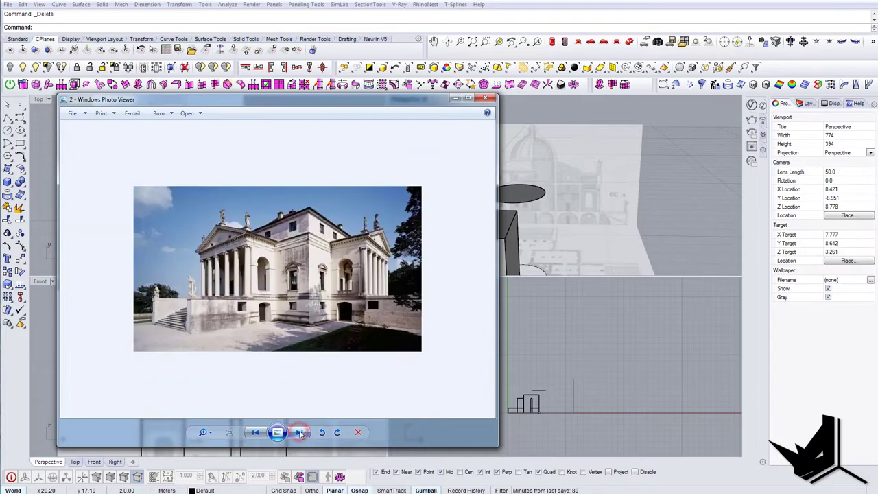
click(255, 432)
scroll(262, 207, up, 3)
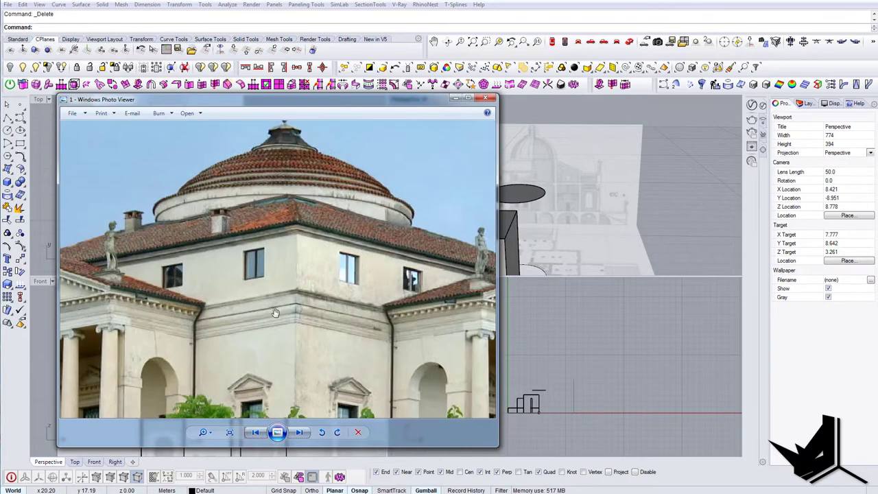
scroll(274, 312, down, 2)
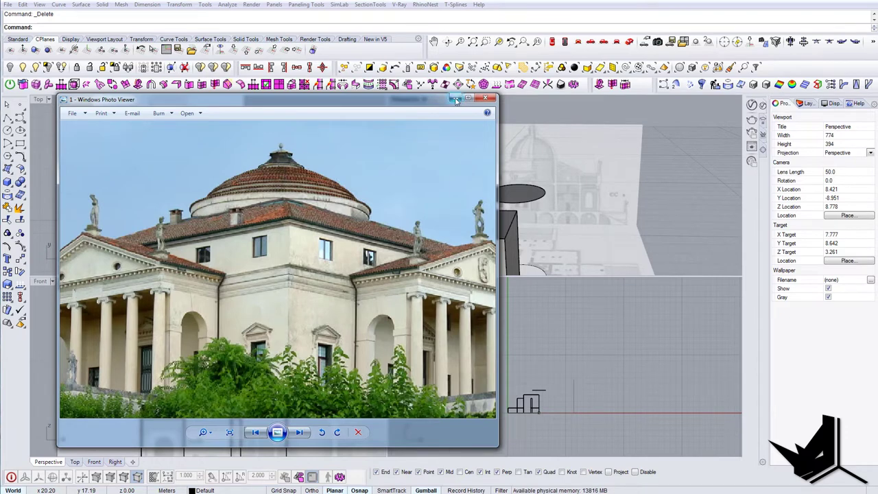
click(302, 433)
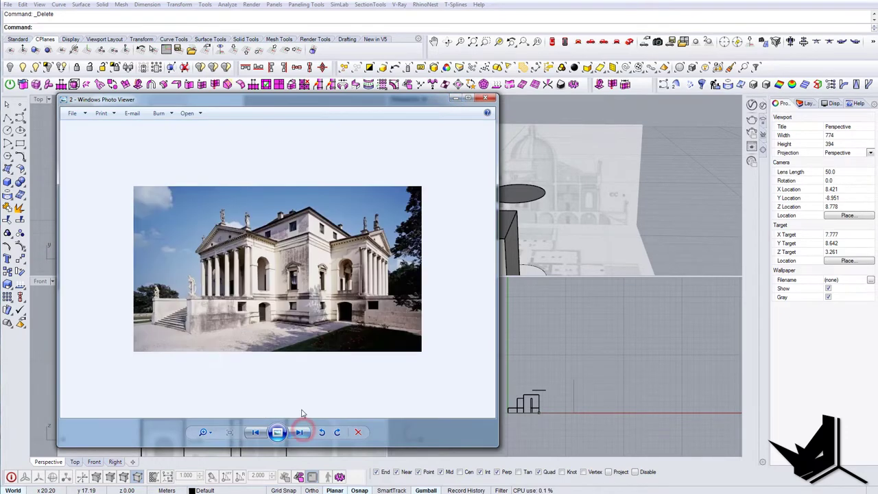
click(299, 432)
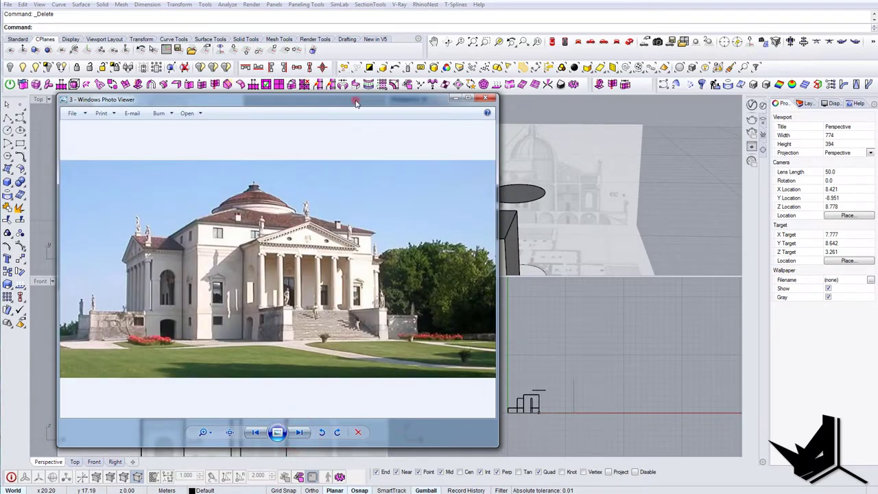
drag(356, 101, 365, 110)
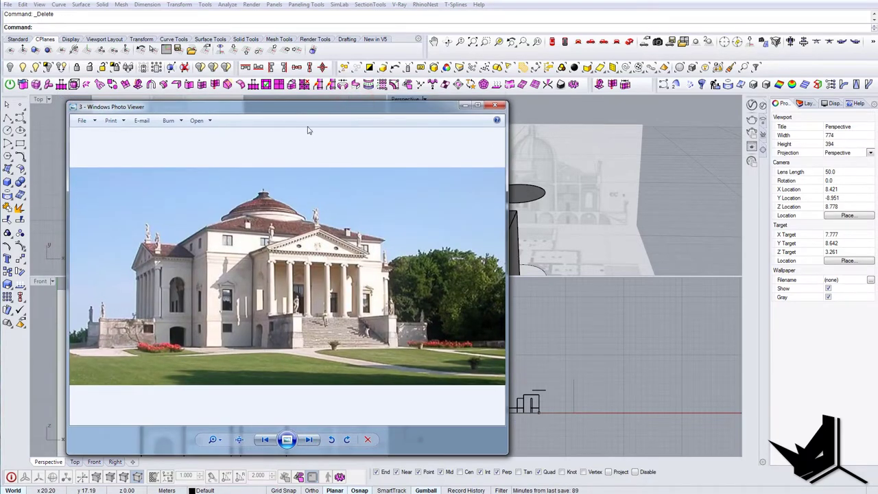
drag(297, 111, 877, 199)
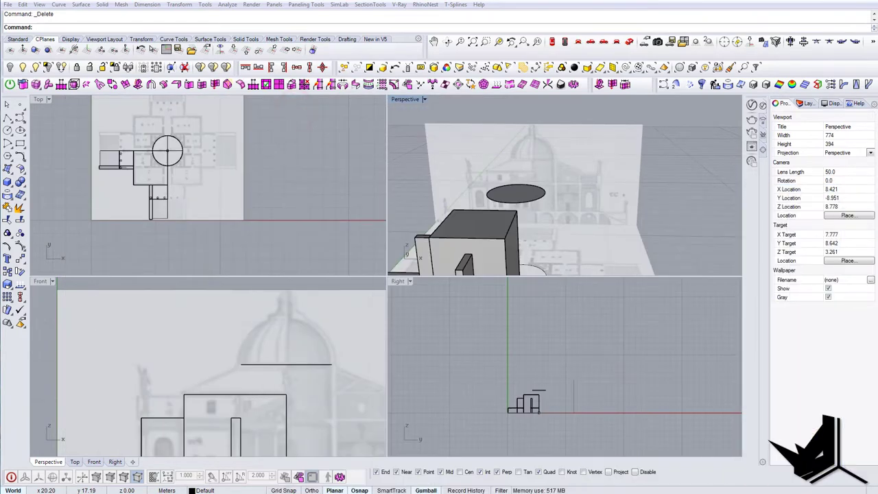
Isolate the dome disk by hiding the other model objects, and maximize the perspective view.
shift+right_drag(530, 194, 507, 196)
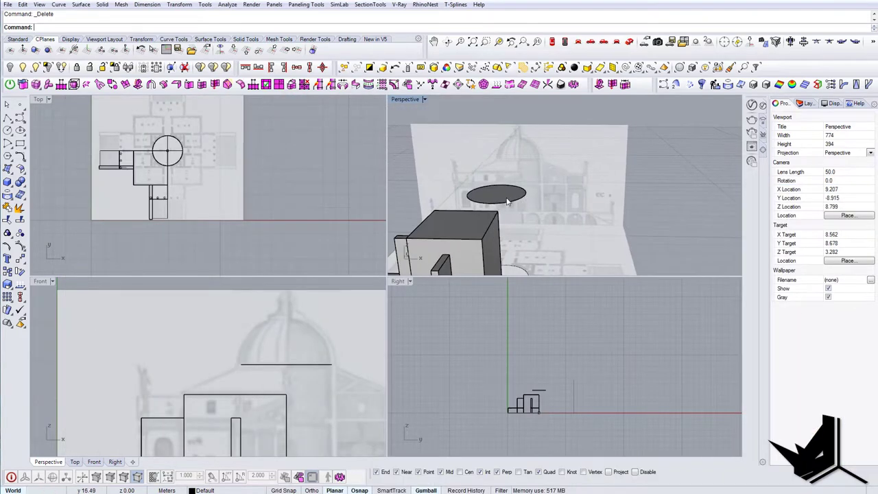
click(501, 199)
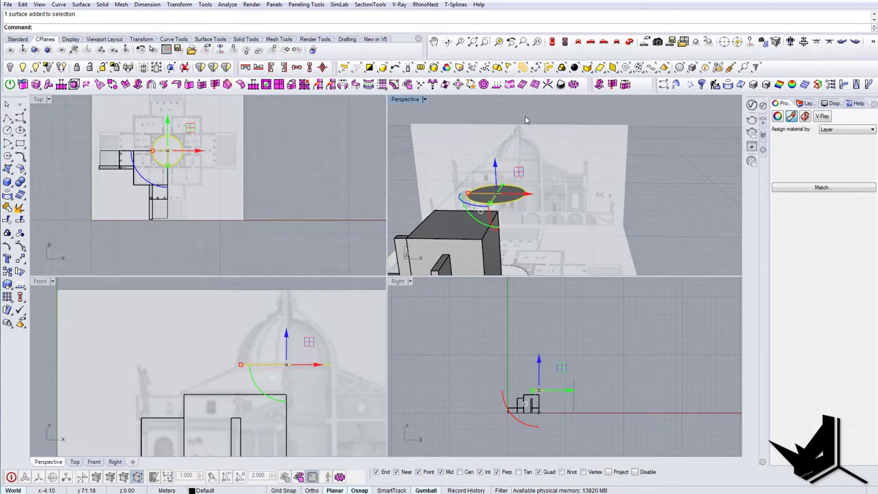
shift+right_drag(526, 120, 545, 130)
click(47, 66)
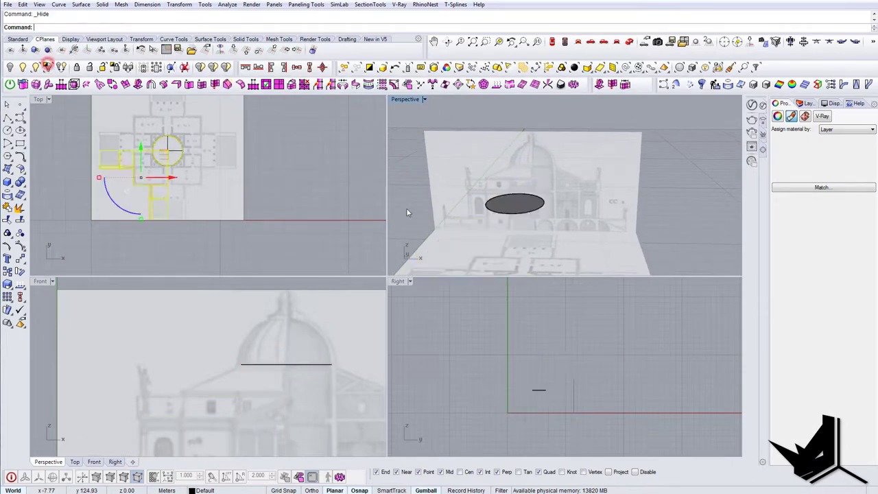
double_click(401, 102)
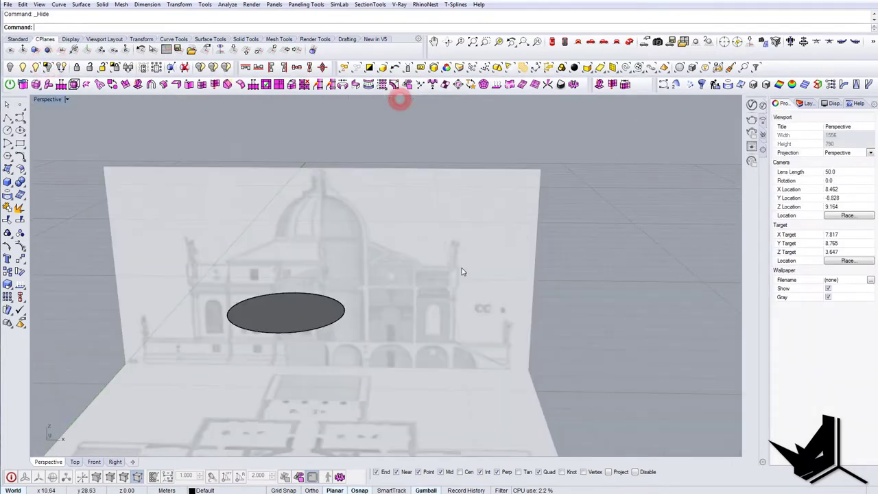
shift+right_drag(362, 263, 401, 310)
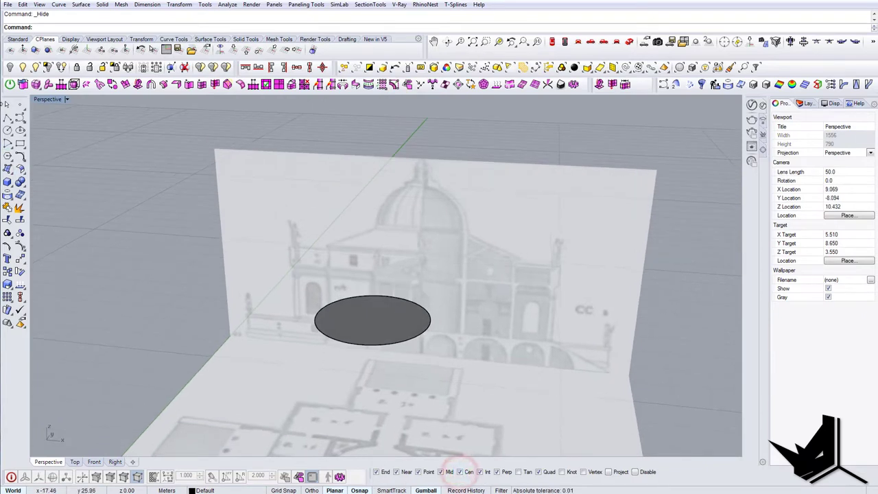
Draw a vertical line about 1.47 m up from the disk's centre, and a 1.18 m line from the centre to the disk's edge quadrant.
click(383, 343)
shift+right_drag(365, 329, 329, 320)
text(line)
key(Return)
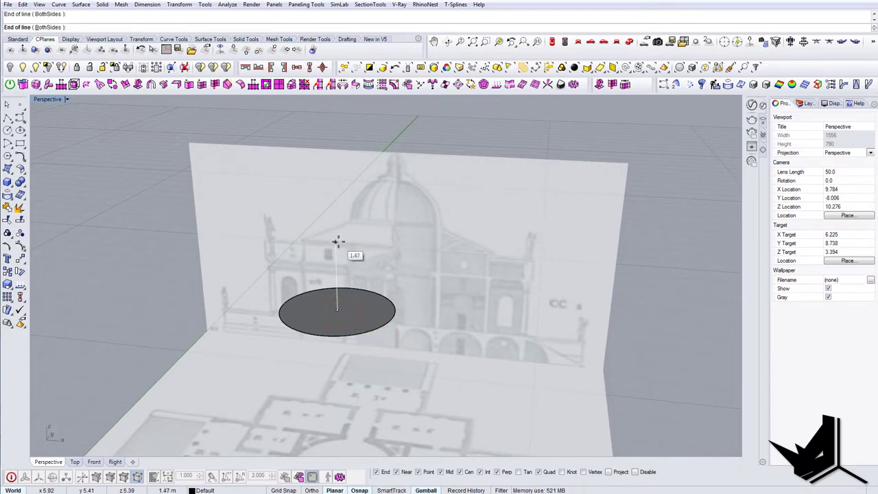
right_drag(337, 245, 383, 334)
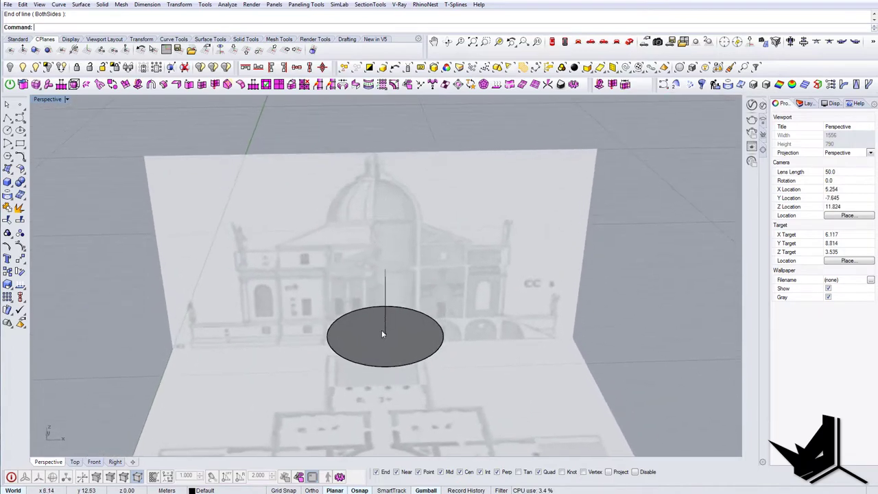
click(385, 334)
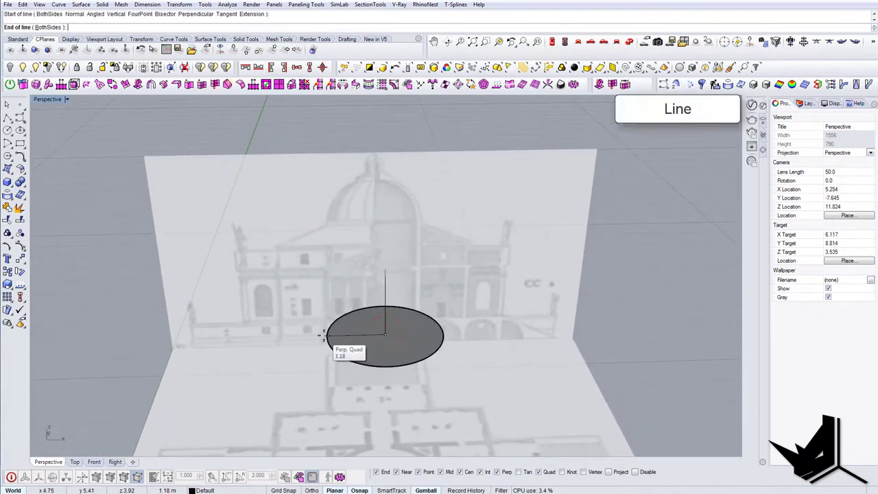
click(323, 334)
Isolate the two construction lines by hiding the disk.
click(364, 340)
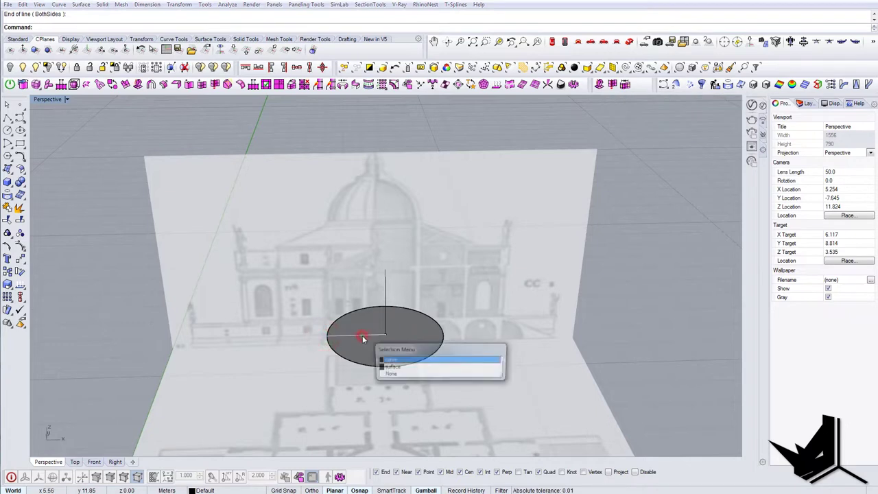
click(396, 361)
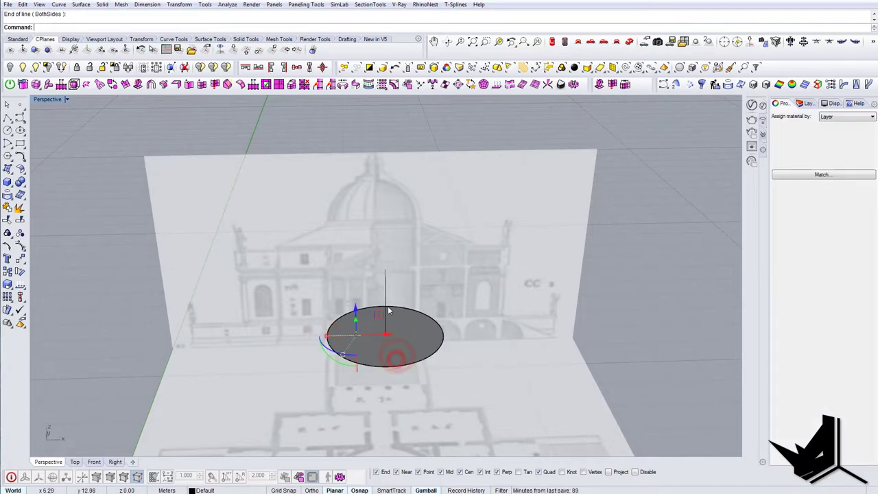
click(47, 68)
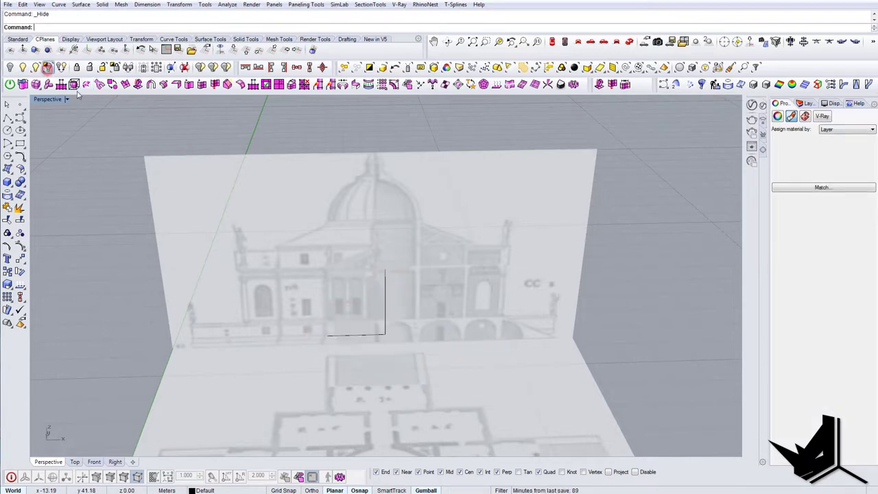
In the front view, scale the vertical line in one dimension from its base to about 1.17 m, matching the dome's top.
click(577, 43)
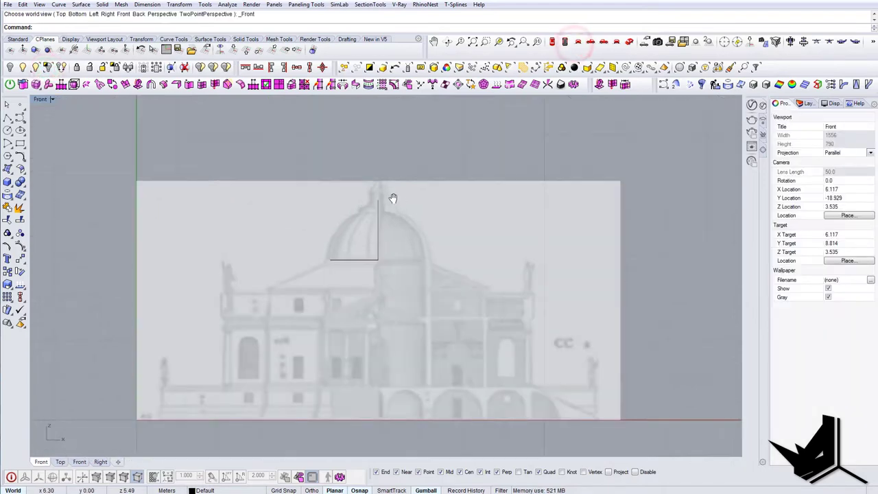
scroll(372, 243, up, 4)
right_drag(393, 198, 391, 245)
click(391, 245)
text(SC)
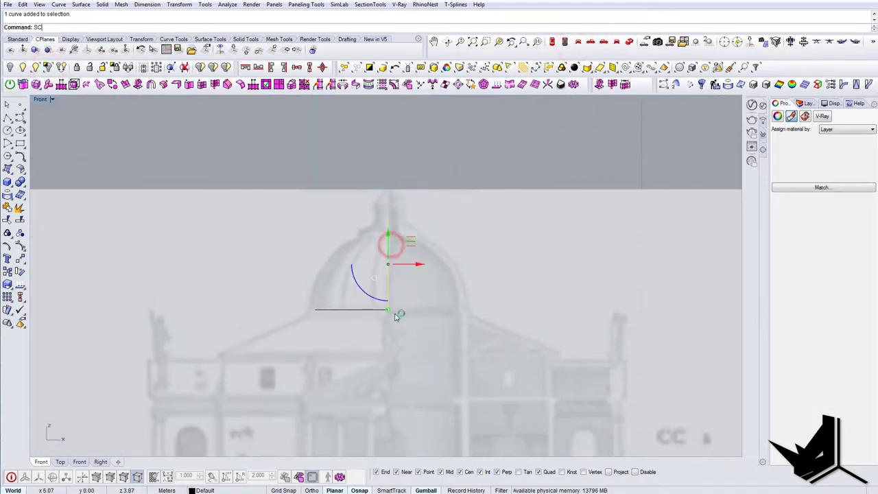
key(Return)
click(389, 314)
click(390, 221)
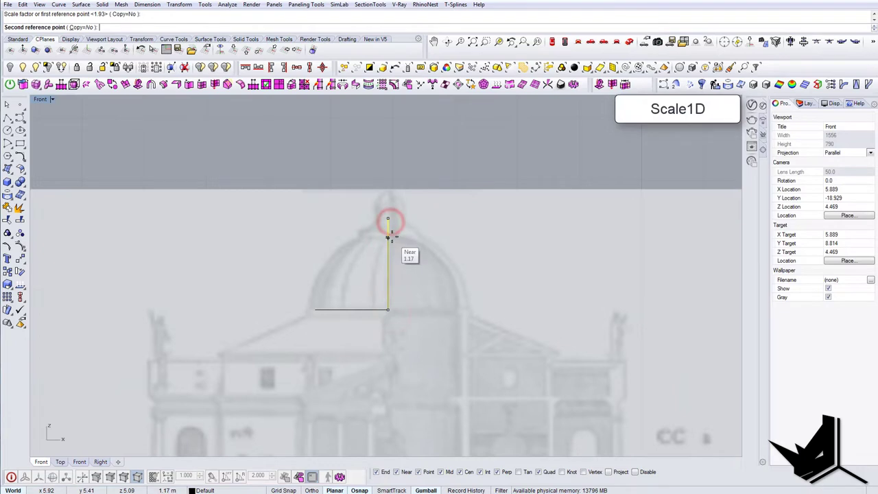
right_drag(297, 290, 352, 285)
click(340, 285)
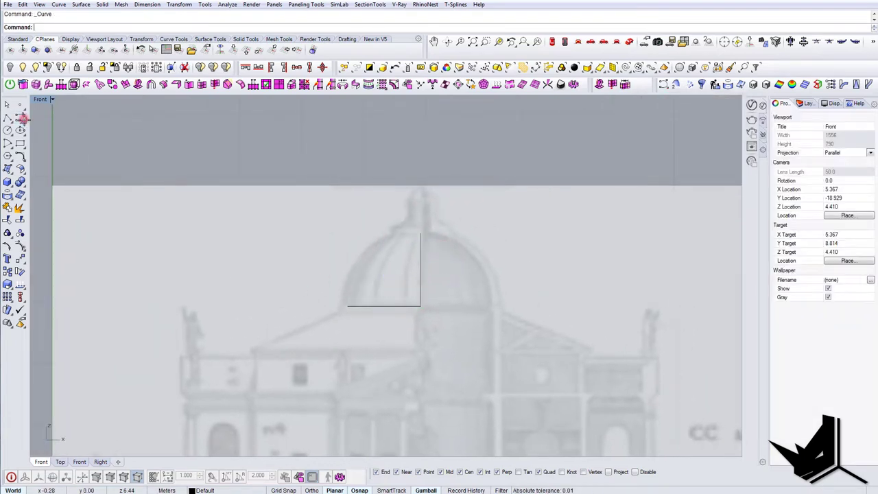
Try drawing an interpolated dome curve from the horizontal line's outer end to the vertical line's top, consulting the villa reference photos.
click(24, 122)
click(48, 123)
scroll(341, 290, up, 6)
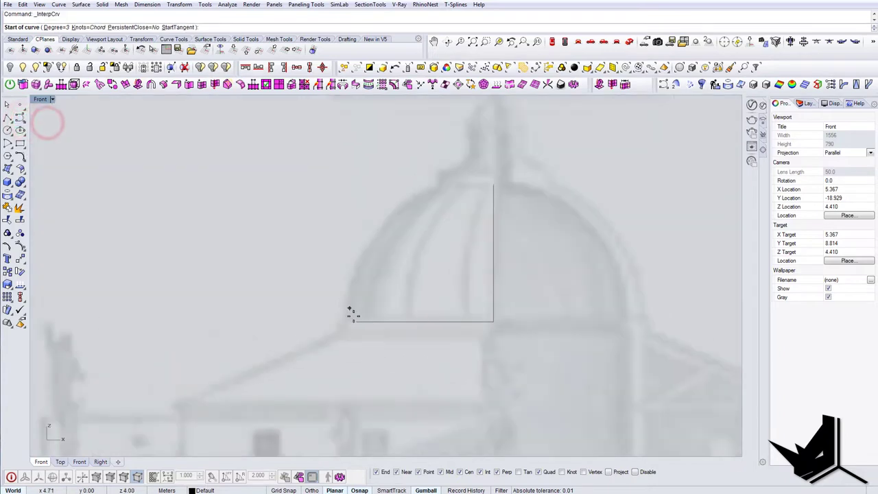
click(355, 318)
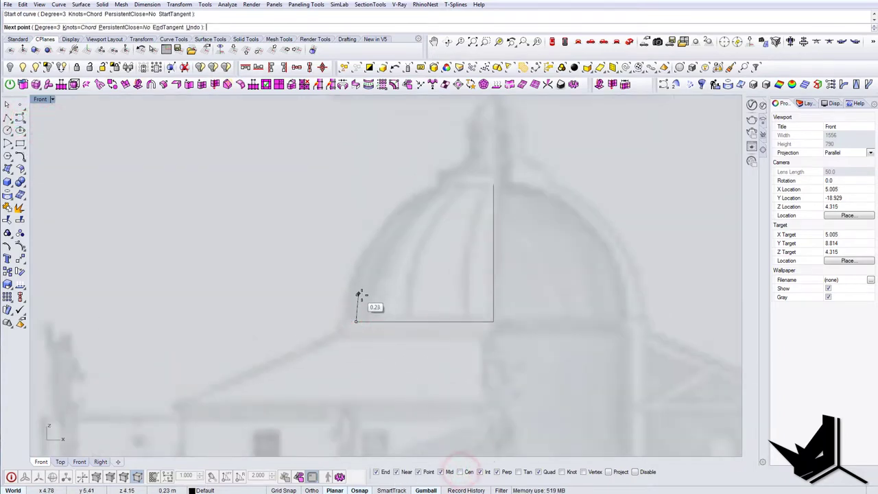
drag(341, 493, 345, 169)
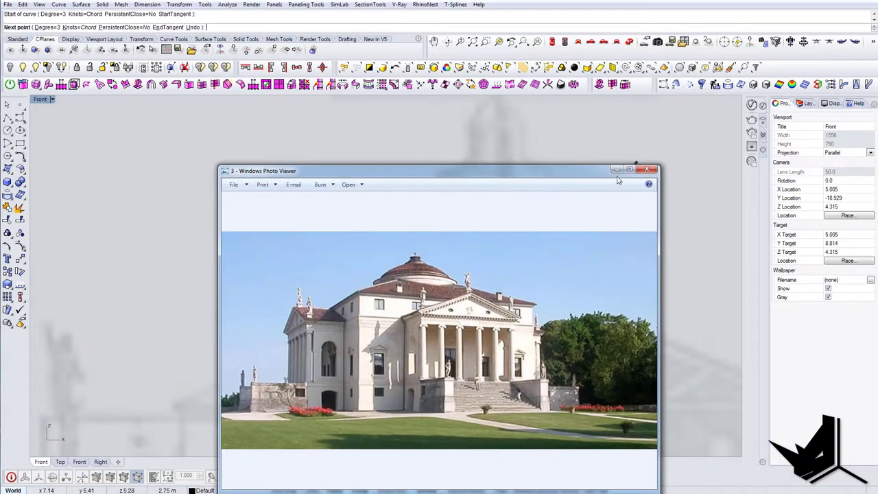
drag(473, 171, 187, 83)
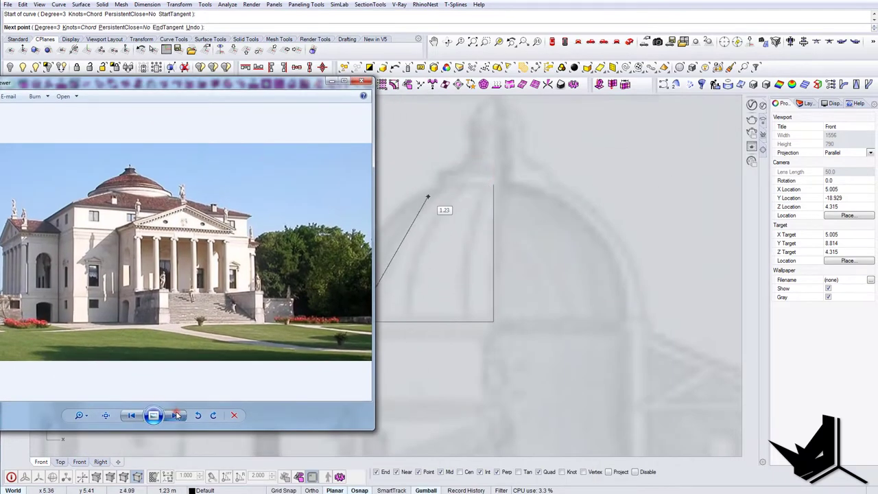
click(176, 415)
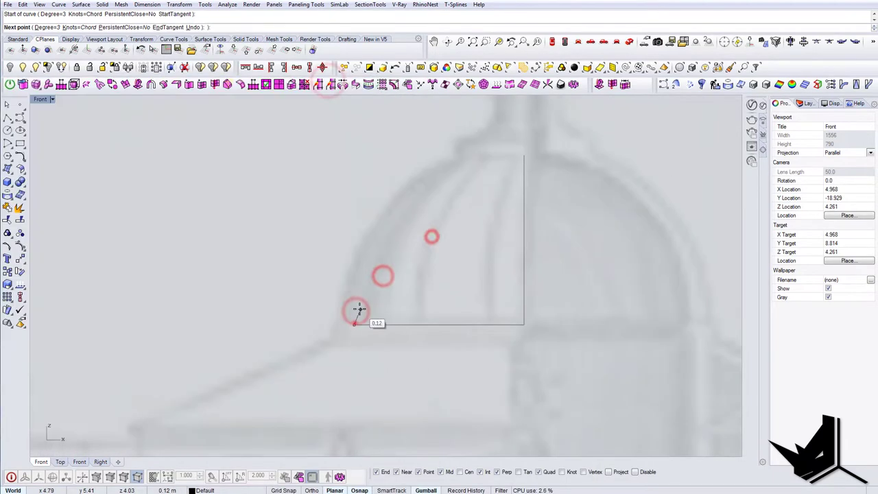
click(356, 312)
click(525, 157)
Try reshaping the dome curve with its control points, removing surplus points so it follows a rounded quarter outline.
click(20, 327)
click(20, 343)
drag(450, 163, 469, 209)
drag(475, 174, 489, 144)
drag(496, 137, 511, 180)
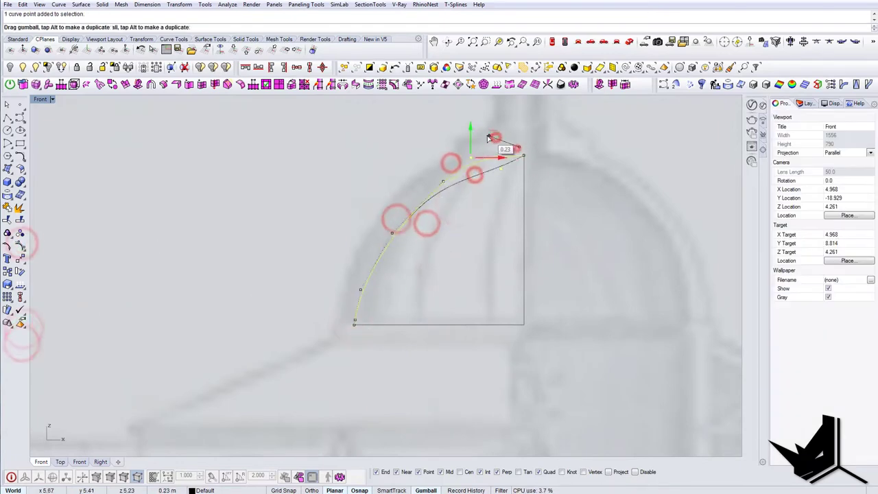
key(Delete)
drag(421, 147, 467, 167)
drag(439, 145, 439, 136)
drag(334, 228, 413, 257)
drag(417, 231, 402, 230)
scroll(412, 247, down, 4)
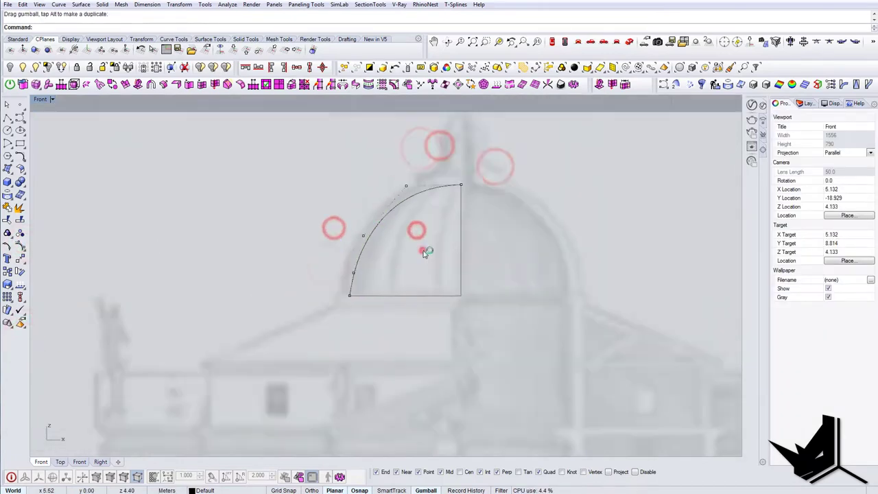
right_drag(423, 251, 394, 254)
scroll(394, 254, down, 4)
Compare the dome curve with the reference photo and delete the curve.
key(alt+Tab)
click(552, 84)
scroll(412, 258, up, 4)
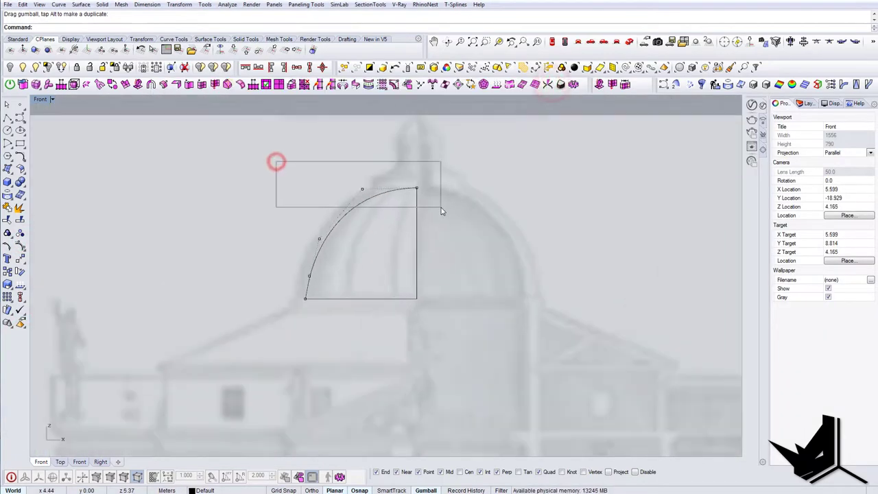
click(432, 223)
key(Delete)
Draw an interpolated curve from the horizontal line's outer end along the traced dome outline to the base of the lantern.
click(24, 122)
click(47, 122)
click(391, 312)
click(398, 272)
click(447, 213)
click(464, 201)
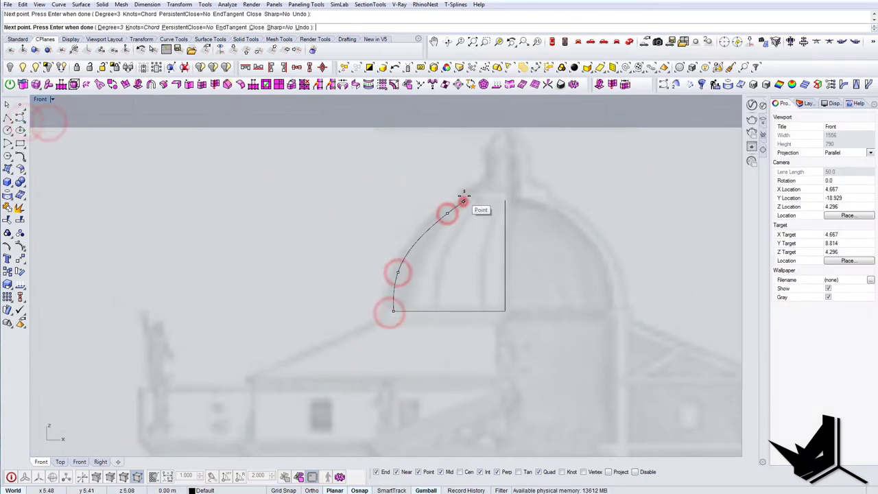
key(Return)
Add a short vertical riser at the dome curve's upper end and an interpolated S-shaped curve from it to the lantern's top.
click(463, 201)
click(464, 191)
click(47, 122)
click(480, 188)
click(490, 173)
Turn on the three profile curves' control points, delete the one near the base, and shift the upper points down and towards the axis.
drag(481, 229, 442, 182)
click(21, 245)
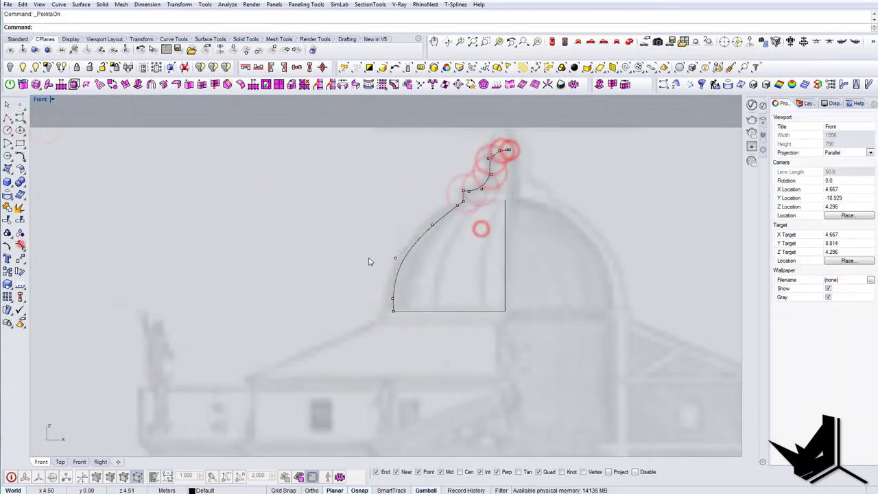
drag(359, 286, 412, 304)
key(Delete)
drag(357, 149, 544, 271)
drag(453, 175, 452, 199)
drag(425, 164, 521, 236)
drag(514, 204, 520, 206)
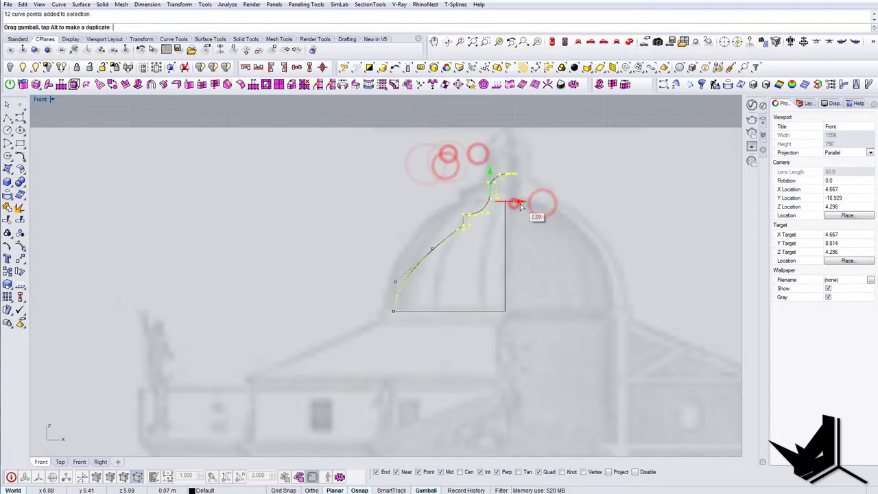
Remove a surplus control point from the dome curve and move the remaining ones to round its outline.
click(526, 247)
key(Delete)
drag(447, 222, 445, 259)
drag(430, 214, 430, 201)
drag(458, 239, 443, 240)
Resize and reposition the lantern curve and riser so the lantern's end meets the top of the vertical line.
right_drag(512, 210, 473, 247)
click(432, 242)
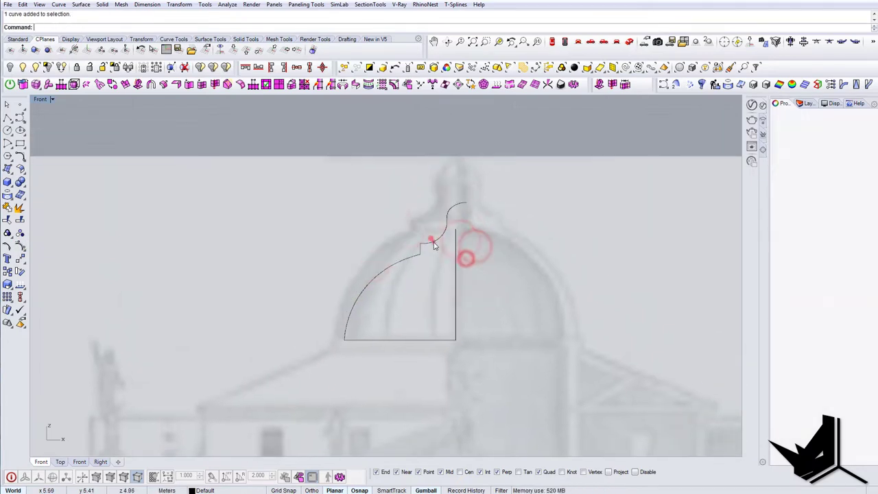
drag(467, 229, 475, 229)
click(475, 205)
click(423, 273)
click(452, 218)
click(451, 246)
scroll(416, 257, up, 6)
Move the dome curve's upper end point to the riser's foot and raise its middle control point slightly.
click(405, 283)
click(20, 245)
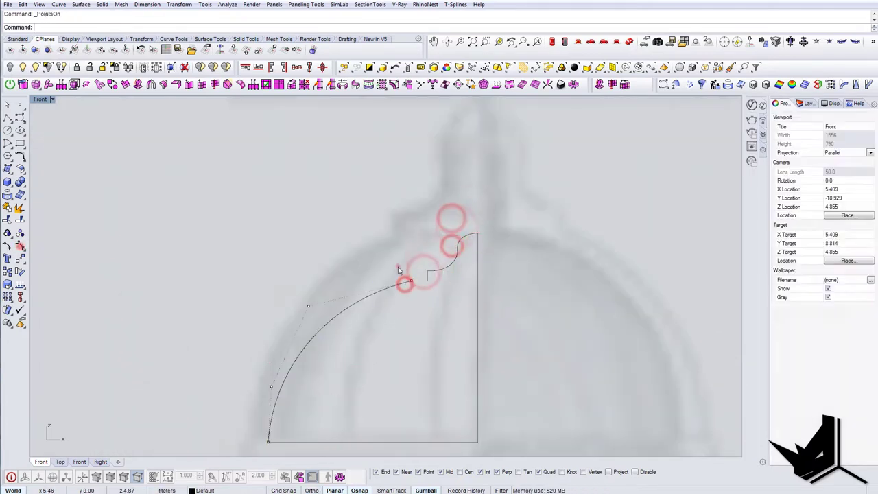
drag(398, 267, 420, 291)
drag(412, 282, 428, 281)
drag(268, 284, 331, 325)
drag(308, 278, 308, 272)
Trim the profile pieces and join the dome curve, riser and lantern curve into one profile.
scroll(536, 232, up, 6)
text(trim)
drag(451, 254, 413, 222)
drag(419, 297, 360, 235)
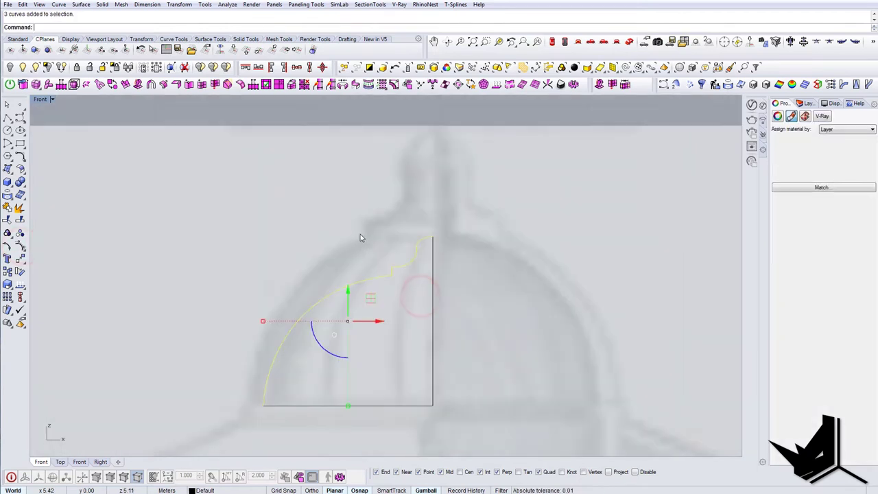
text(join)
key(Return)
key(Escape)
drag(408, 291, 363, 253)
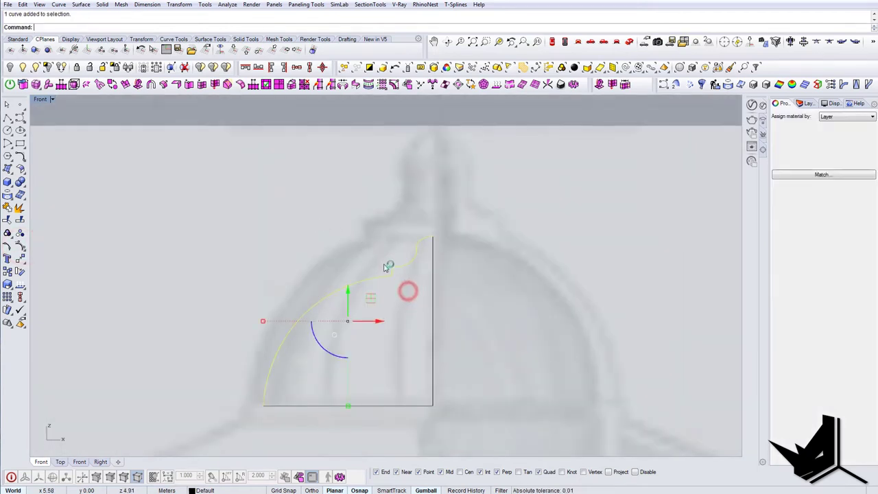
Switch to the perspective view and unhide only the dome's circular disk.
scroll(386, 267, down, 3)
click(631, 42)
right_drag(347, 323, 385, 336)
scroll(382, 329, up, 4)
key(Escape)
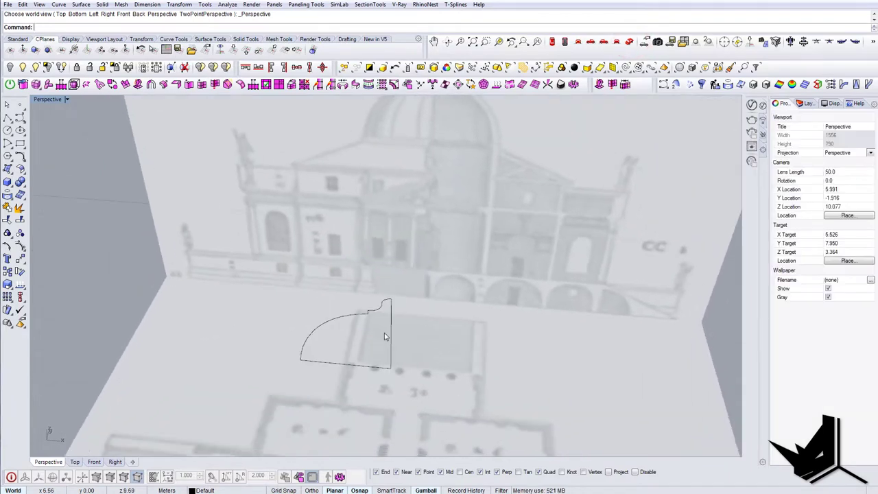
text(Circle)
key(Return)
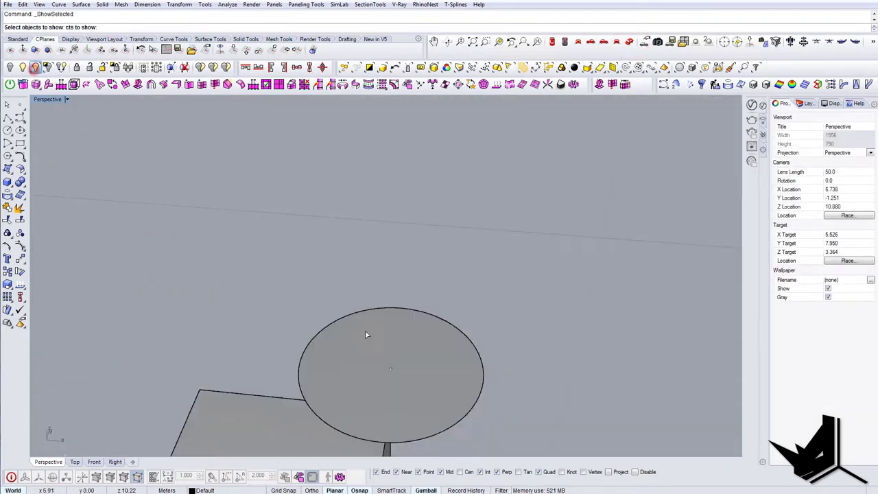
click(414, 382)
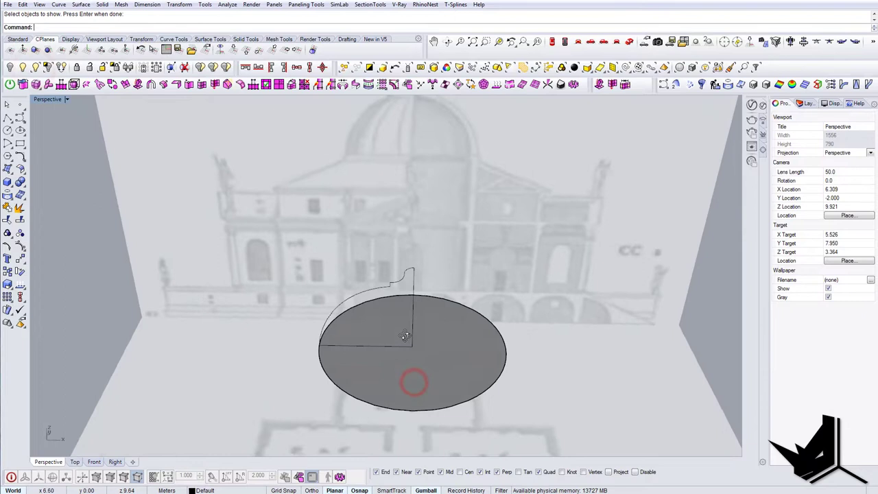
mouse_move(414, 380)
right_down()
mouse_move(416, 319)
mouse_move(392, 343)
right_up()
Revolve the joined profile a full turn about the vertical line rising from the disk's centre to form the dome.
click(391, 259)
click(386, 252)
right_drag(419, 264, 390, 290)
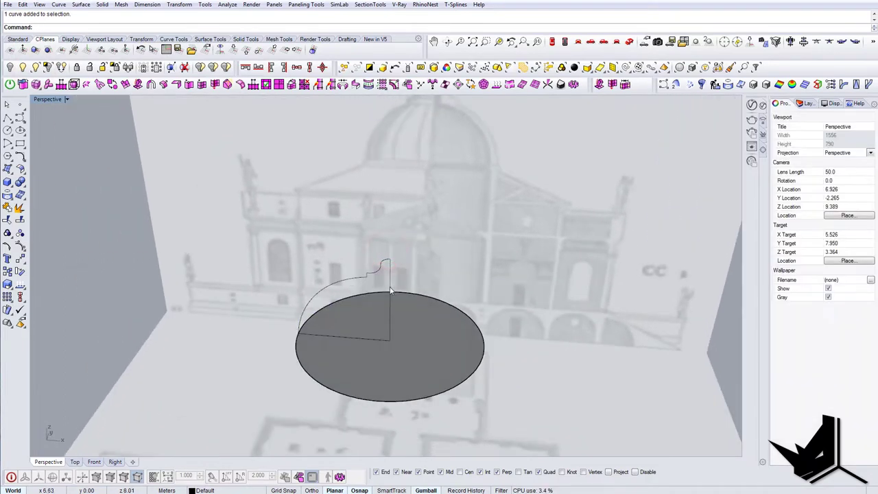
text(Rev)
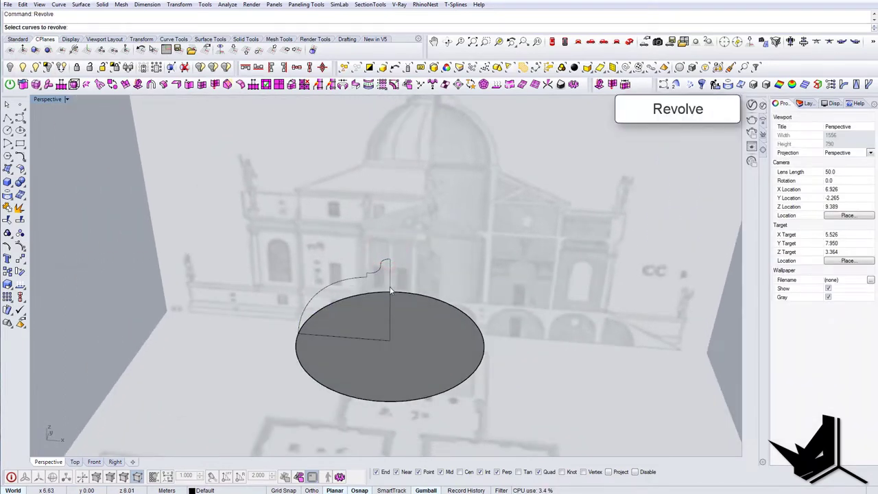
right_drag(391, 277, 426, 292)
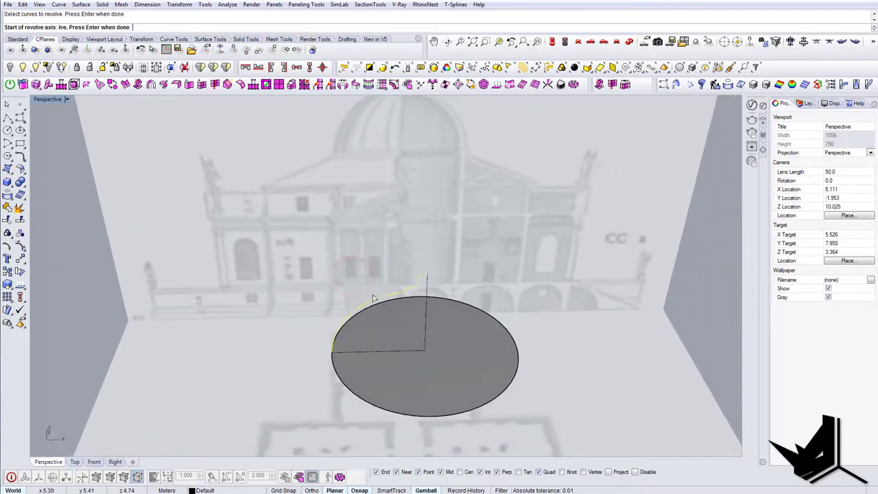
key(Return)
click(423, 348)
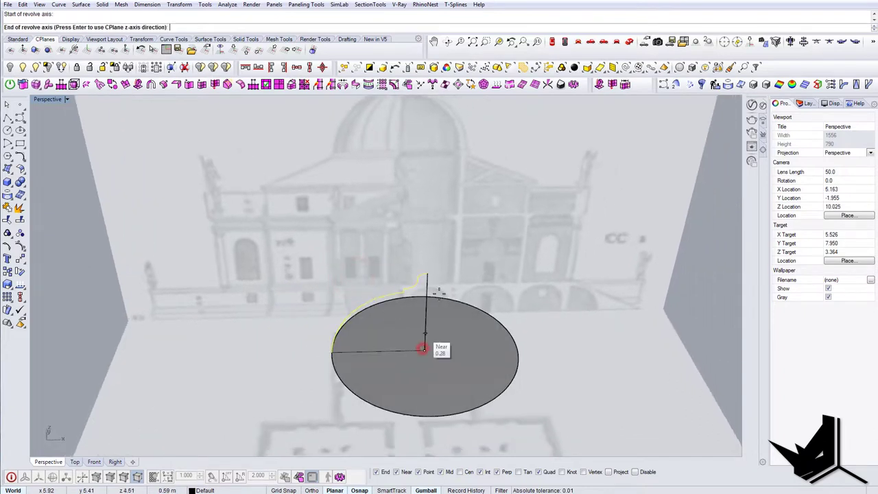
click(430, 274)
key(Return)
key(Return)
right_drag(431, 275, 456, 316)
Show all hidden objects so the dome appears together with the rest of the villa model.
scroll(468, 313, down, 10)
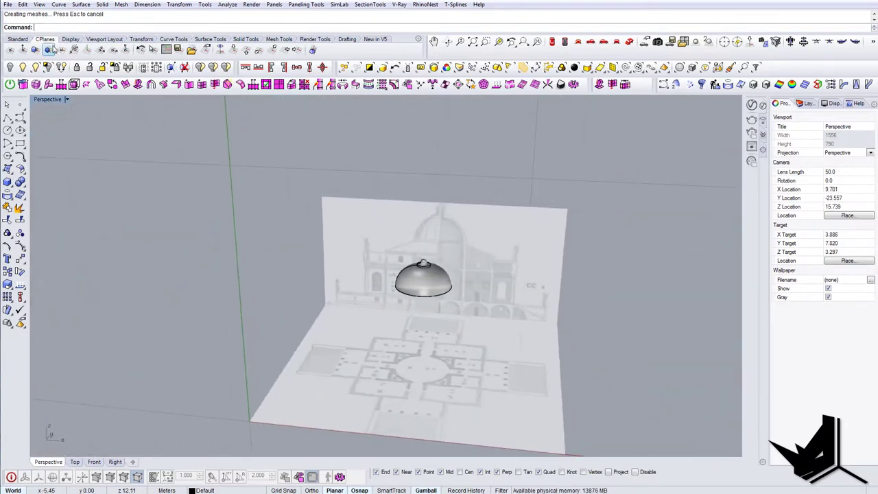
click(233, 51)
right_drag(465, 280, 433, 311)
scroll(433, 304, up, 6)
click(27, 69)
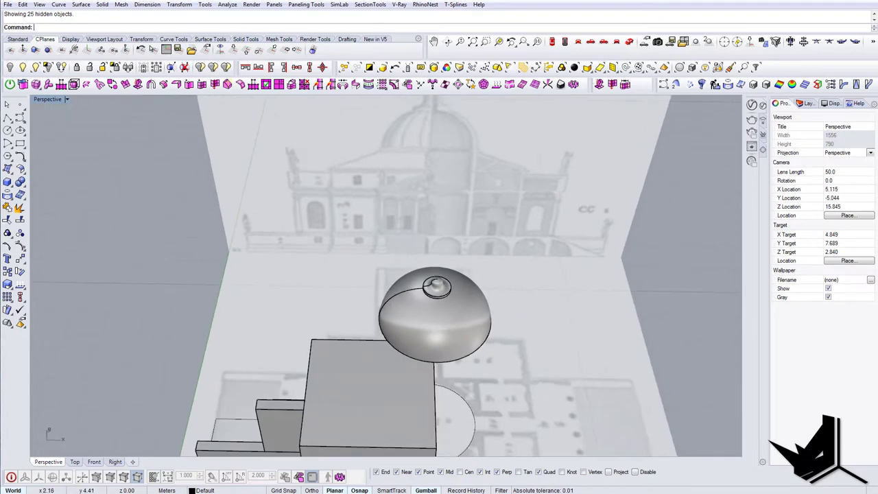
right_drag(372, 307, 408, 293)
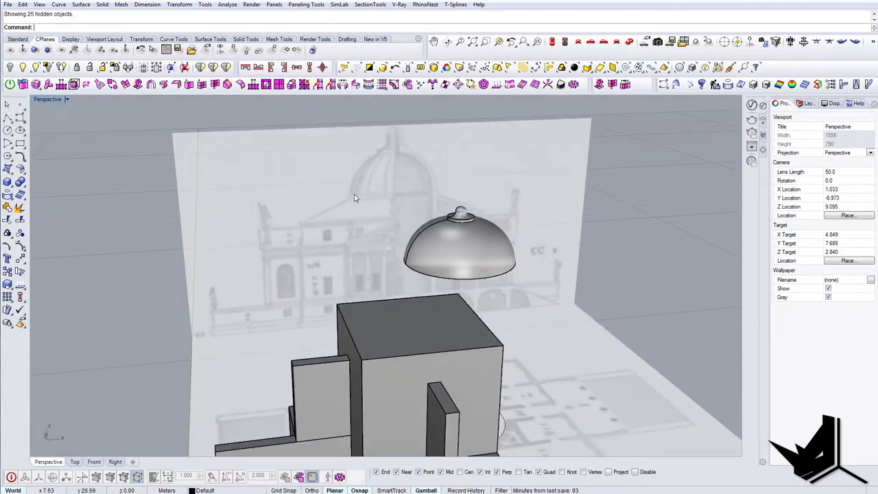
Extrude the disk beneath the dome a short distance downward to form the drum.
click(577, 42)
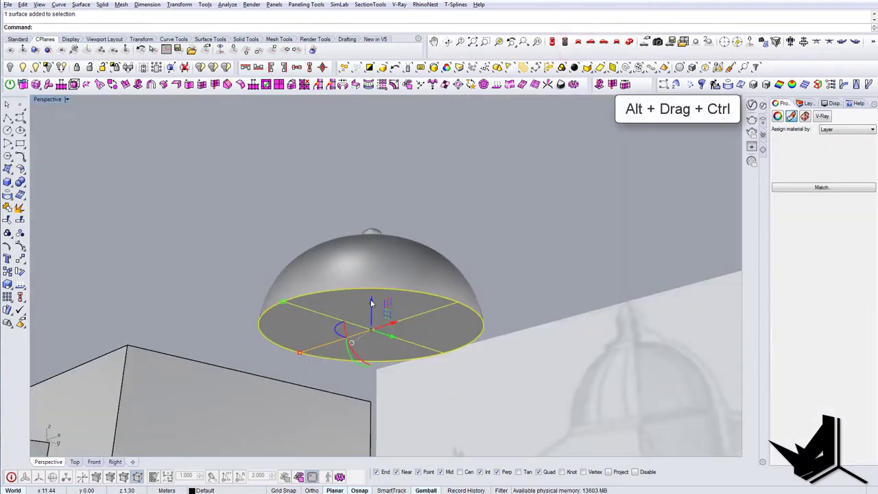
drag(370, 299, 376, 323)
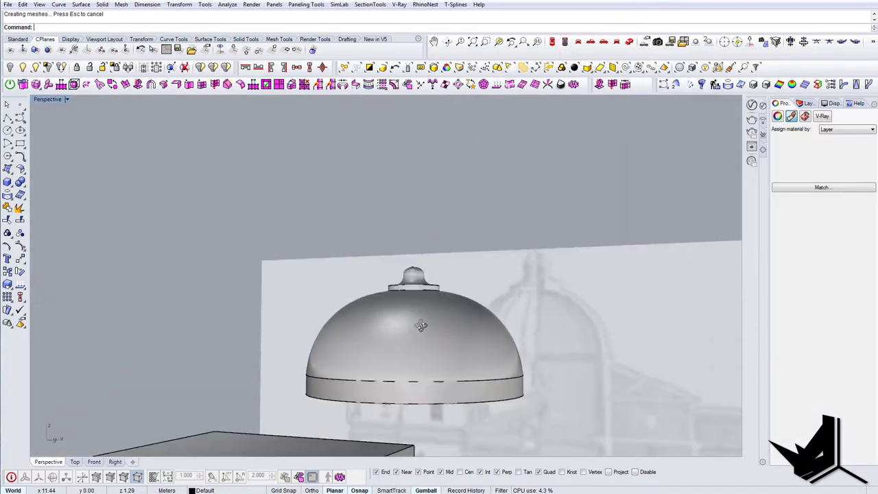
right_drag(356, 288, 406, 267)
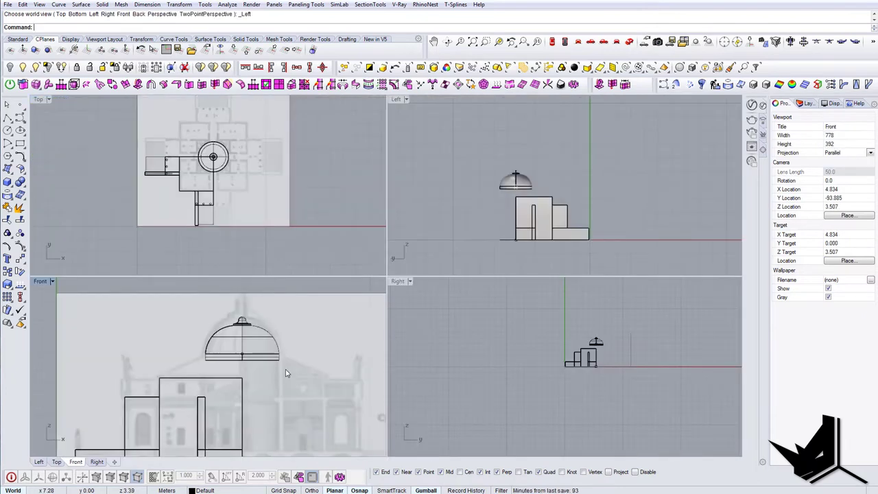
In the front view, draw a roof line about 3.09 m long from the main block's upper outer corner to the drum's lower edge.
right_drag(474, 210, 486, 186)
right_drag(179, 335, 200, 363)
scroll(176, 366, up, 4)
text(line)
key(Return)
scroll(171, 369, up, 6)
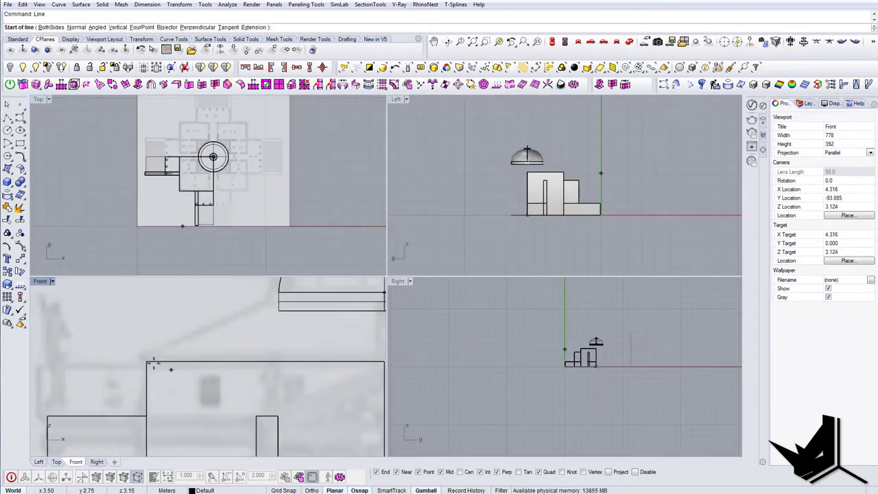
scroll(146, 361, down, 3)
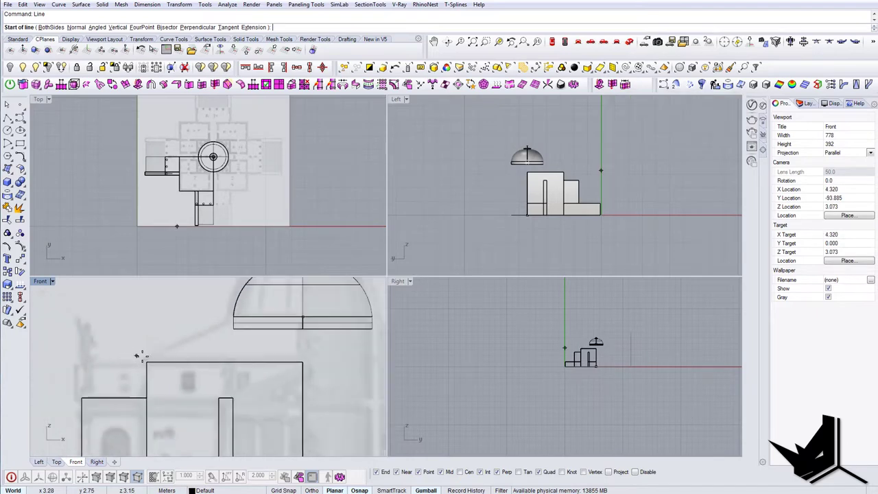
click(146, 361)
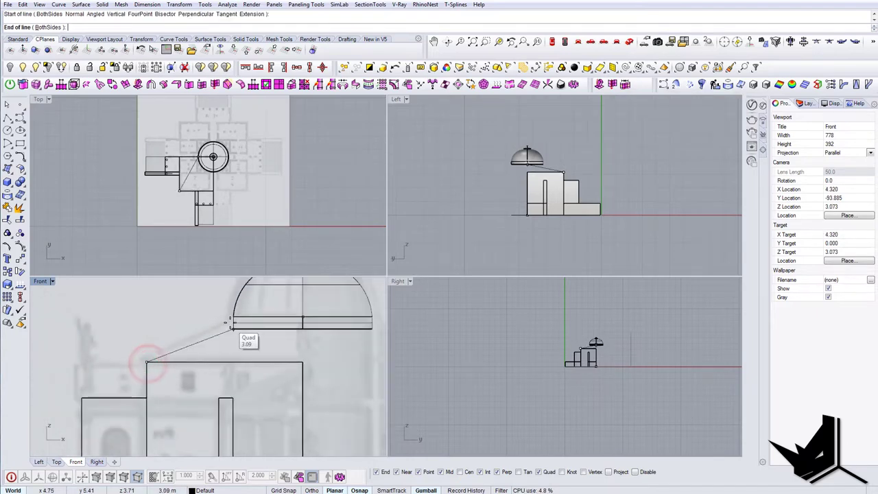
scroll(232, 322, up, 3)
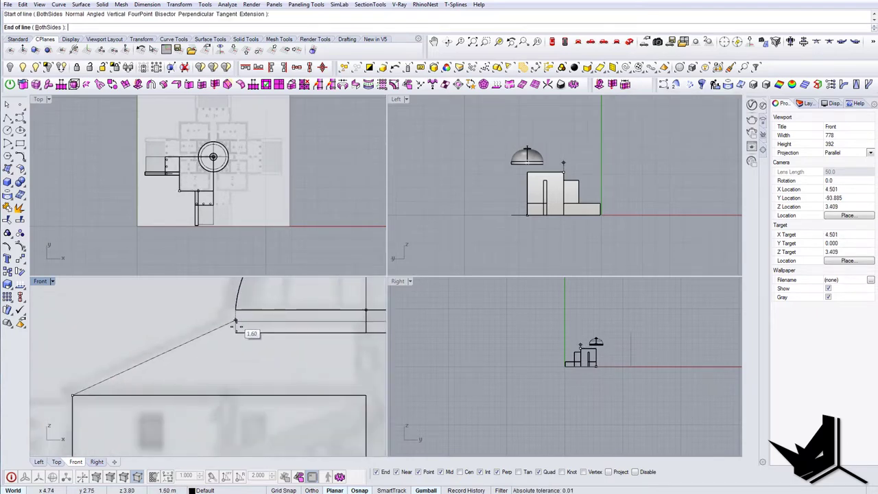
click(236, 333)
Turn on the roof line's control points and raise its upper end partway up the drum to follow the traced roof slope.
click(228, 335)
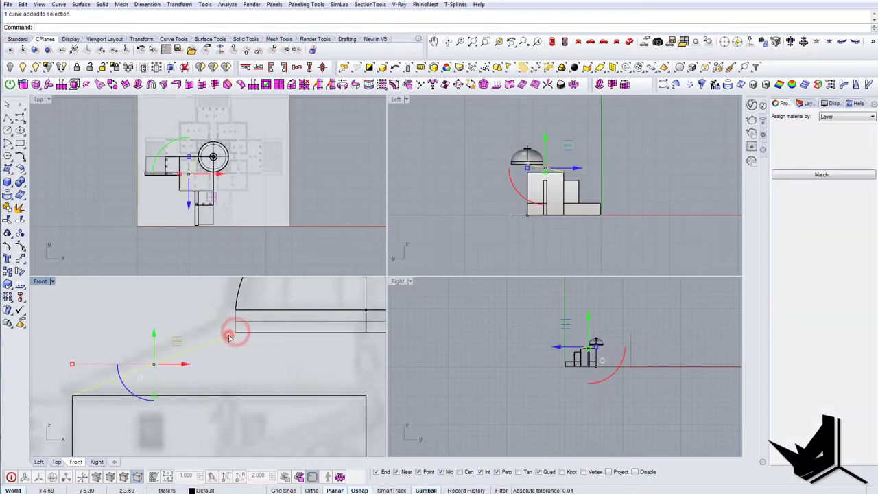
click(21, 245)
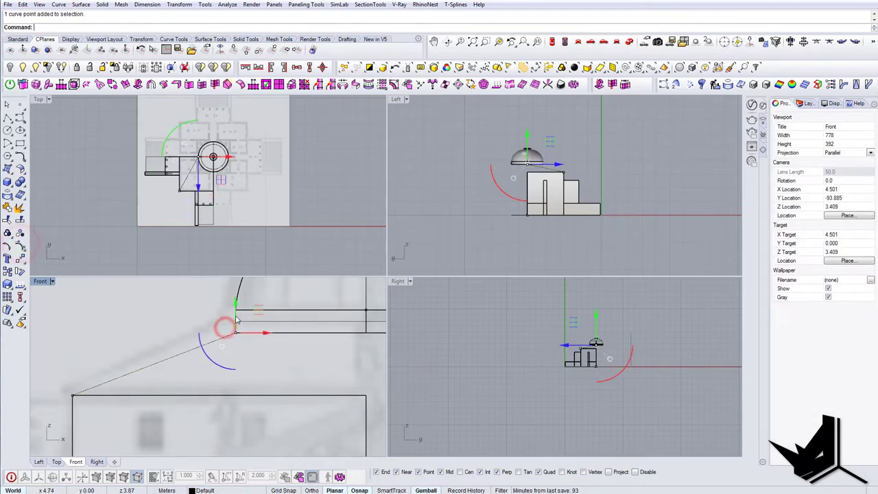
drag(236, 319, 236, 303)
scroll(228, 363, down, 8)
right_drag(227, 363, 180, 364)
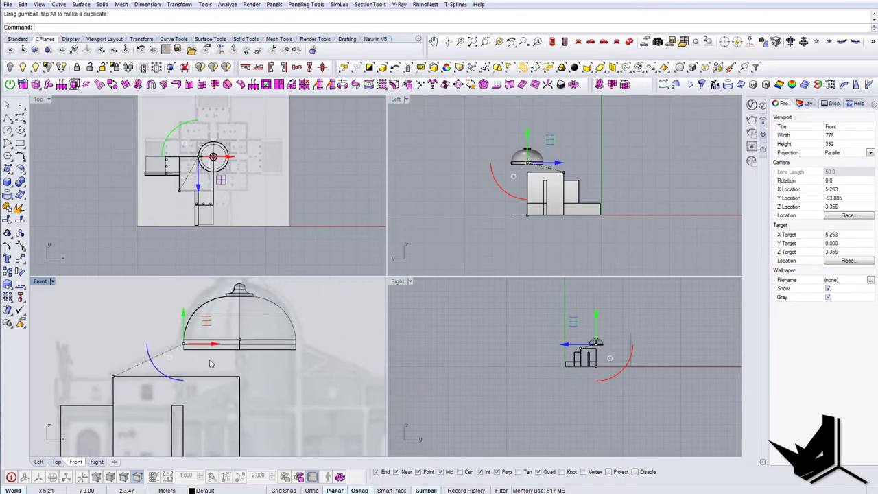
Switch the Left viewport to a Perspective view, looking at the roof line between the main block's corner and the dome.
click(167, 350)
right_drag(257, 370, 287, 353)
click(406, 99)
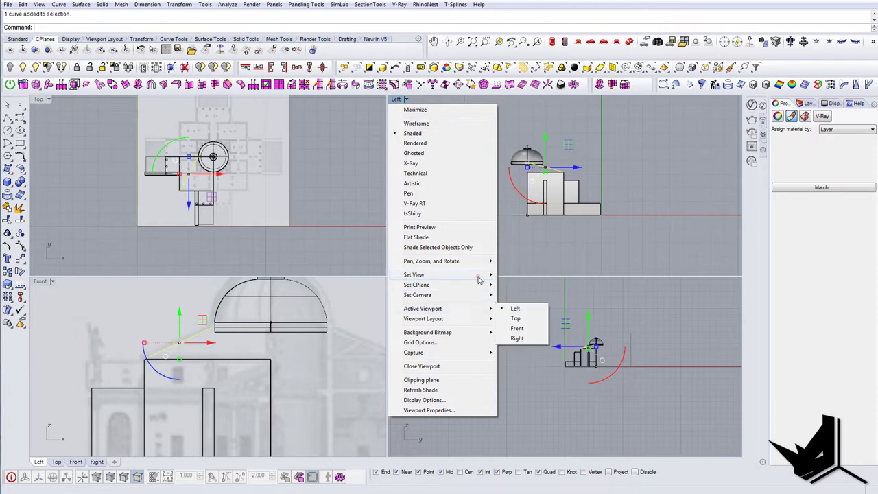
click(478, 274)
click(533, 349)
right_drag(591, 199, 569, 182)
scroll(565, 190, up, 6)
shift+right_drag(518, 153, 495, 130)
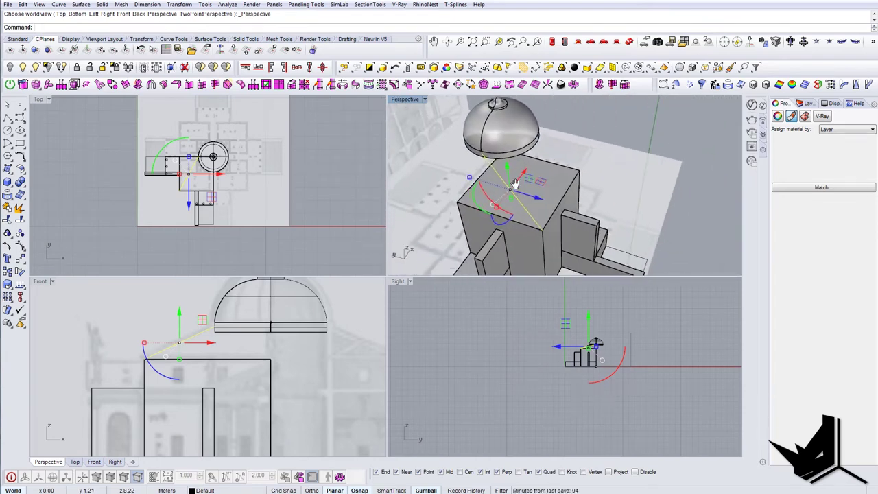
right_drag(515, 183, 545, 183)
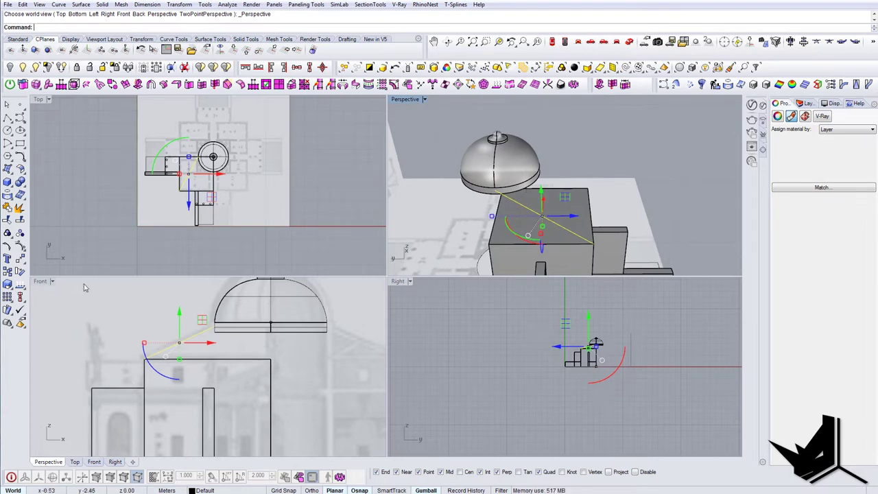
Turn on the roof line's control points and move its upper end horizontally to the dome's centre in plan.
click(21, 246)
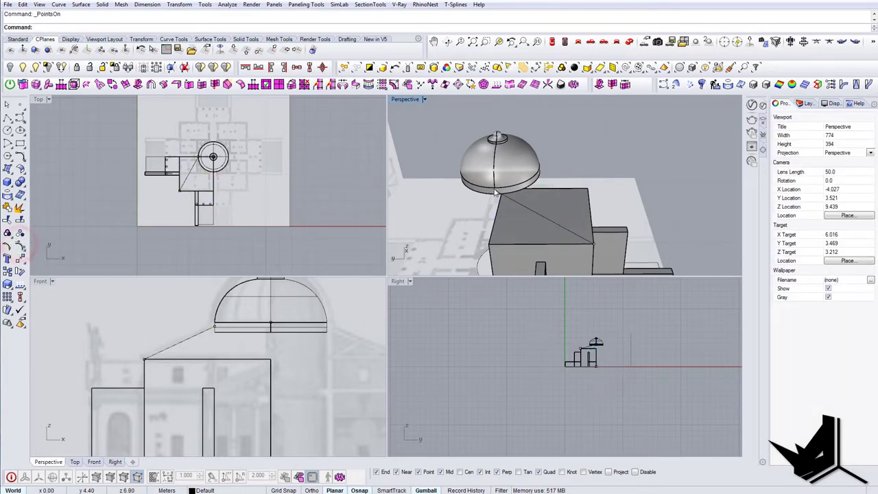
click(496, 192)
click(489, 189)
right_drag(206, 182, 190, 167)
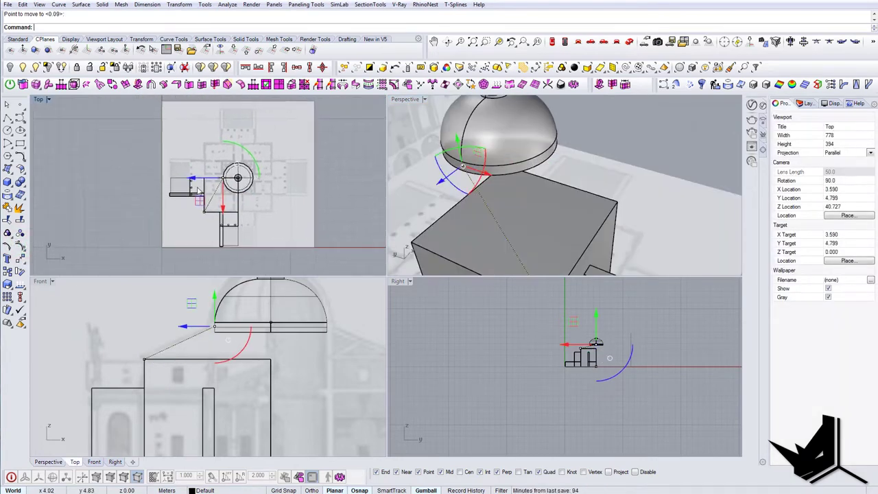
scroll(220, 195, up, 3)
text(m)
key(Return)
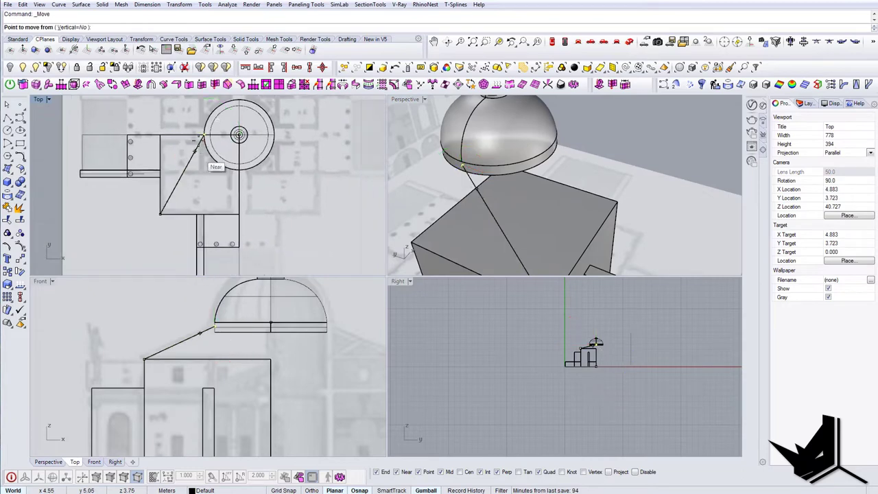
scroll(200, 148, up, 6)
click(205, 128)
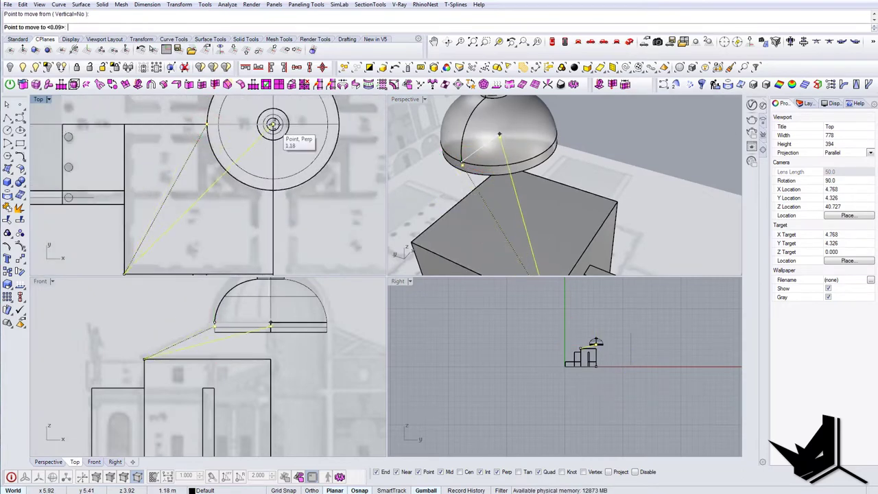
click(273, 124)
scroll(270, 127, down, 5)
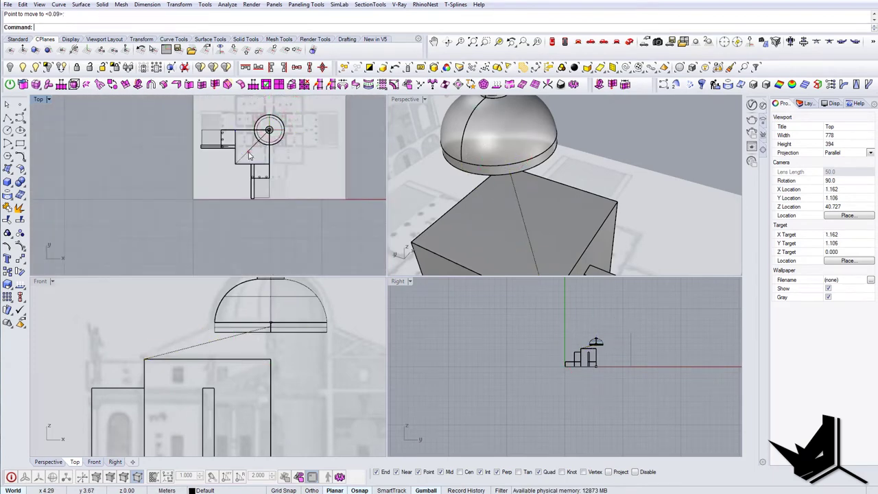
Maximize the Perspective viewport and view the roof line beneath the dome.
click(248, 152)
right_drag(590, 208, 501, 180)
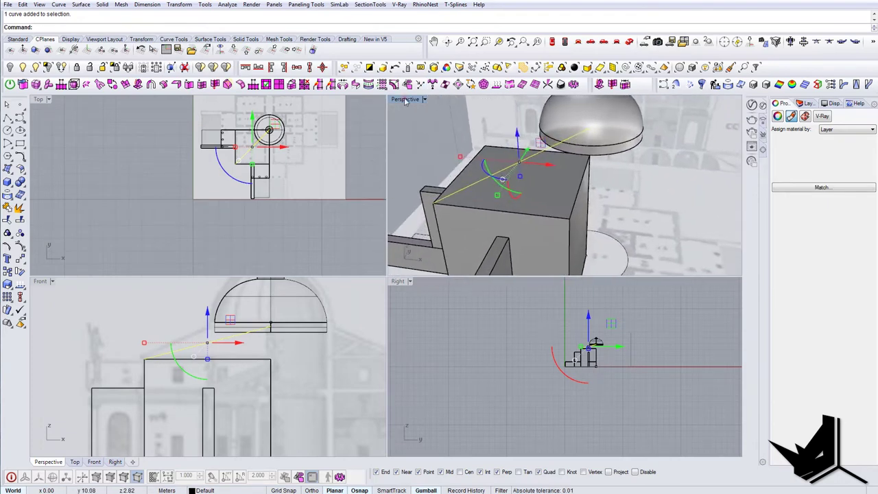
double_click(405, 100)
right_drag(406, 215, 489, 203)
right_drag(269, 203, 336, 212)
Try to hide the dome and drum while the roof line is still selected, and undo the hiding.
shift+click(343, 211)
shift+click(336, 183)
click(10, 67)
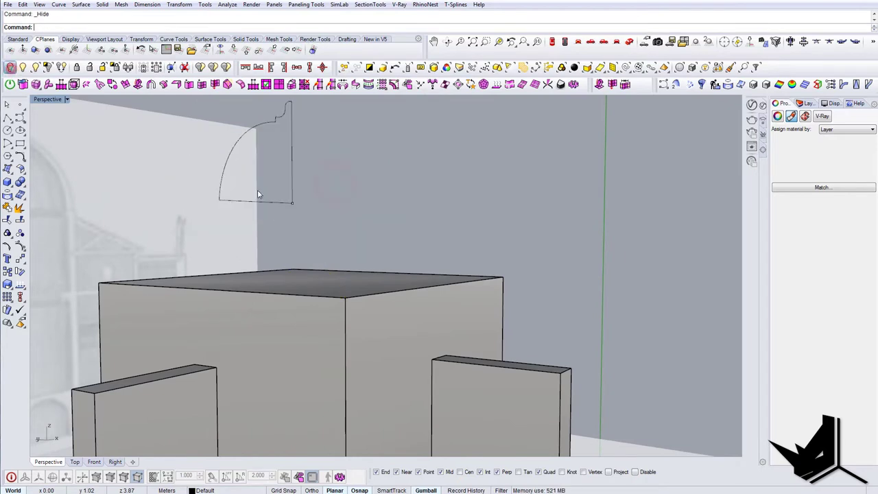
right_drag(258, 195, 284, 231)
key(ctrl+z)
Hide only the dome and the drum, leaving the roof line in view above the main block.
click(274, 172)
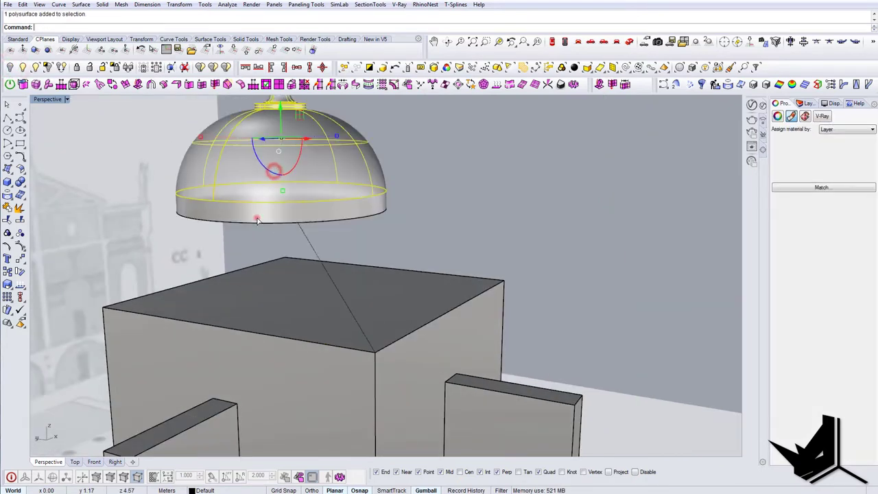
shift+click(257, 218)
click(9, 67)
right_drag(272, 252, 345, 245)
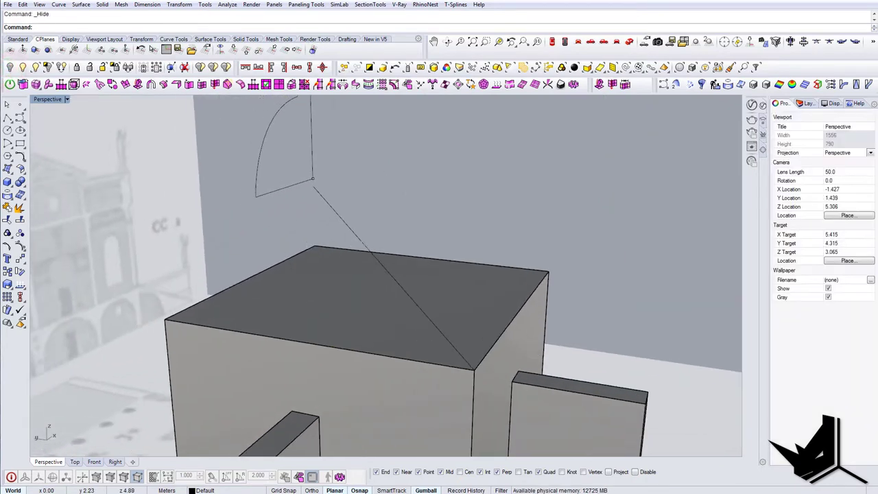
Draw two roof lines joining the roof line's upper end to the block's adjacent top corners, the first about 2.73 m long.
click(165, 318)
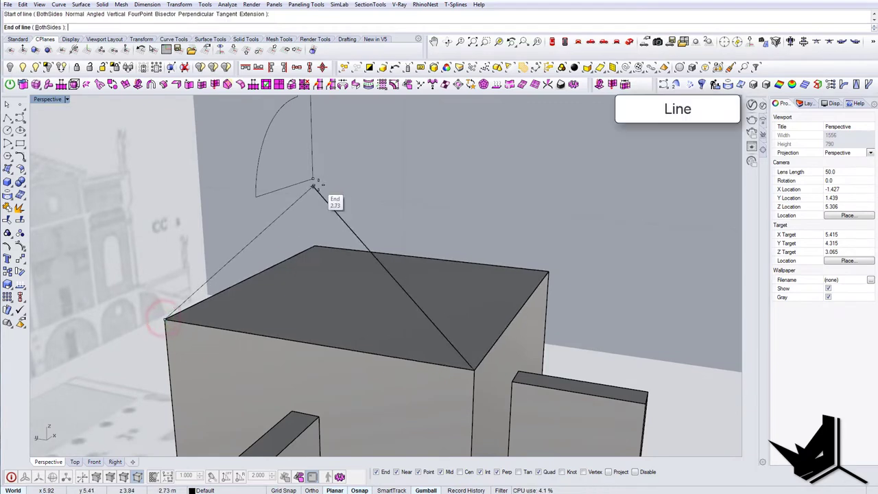
click(314, 186)
right_click(326, 192)
click(315, 186)
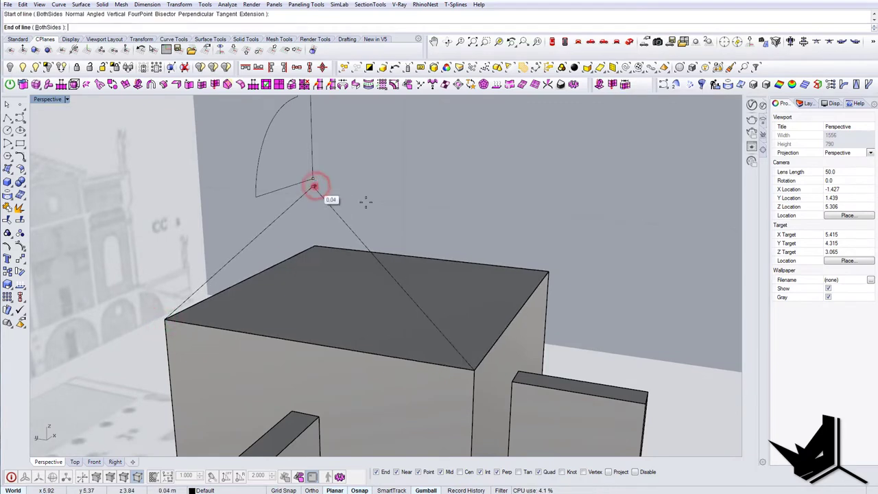
click(549, 271)
right_click(550, 271)
key(Escape)
mouse_move(322, 290)
right_down()
mouse_move(310, 270)
mouse_move(332, 289)
right_up()
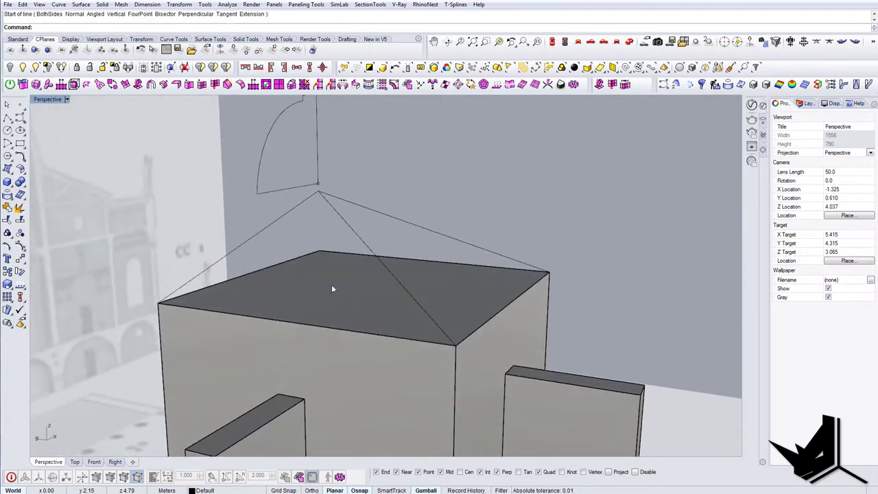
Create a planar surface from the diagonal roof line, the first side roof line and the block's top edge between them.
click(287, 218)
shift+click(316, 327)
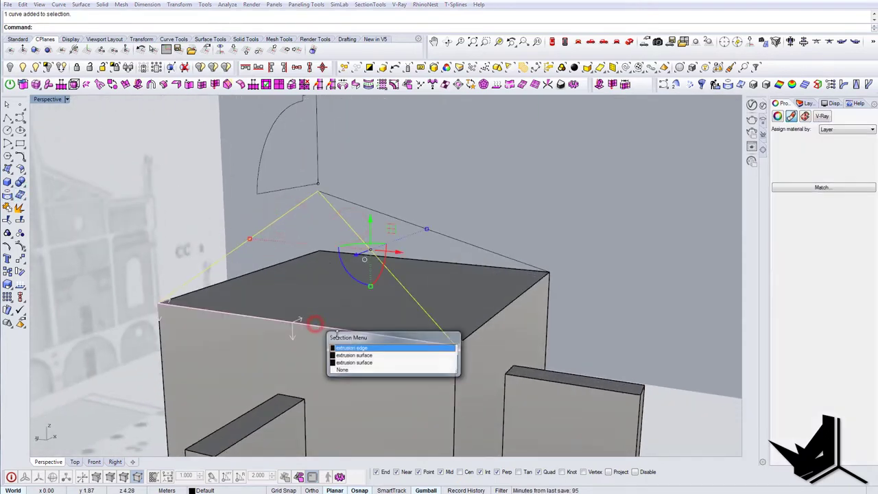
click(353, 350)
text(PlanarSrf)
key(Return)
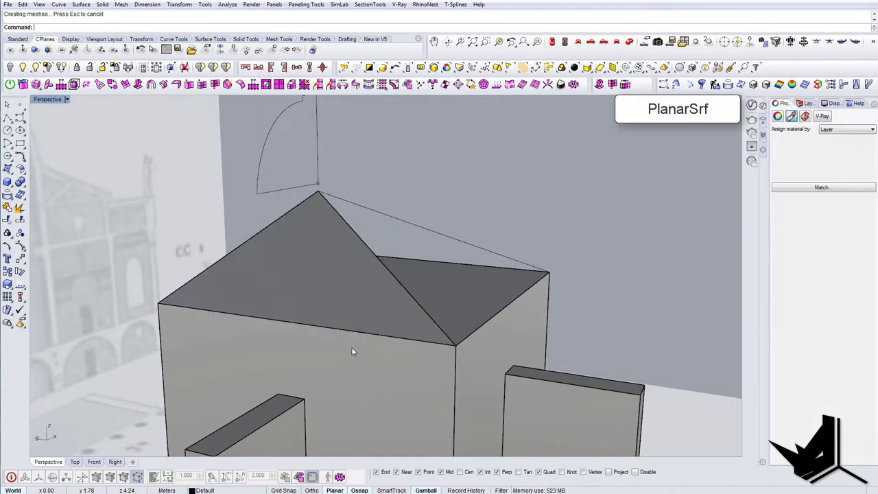
Create the second planar roof surface from the diagonal line, the other side roof line and the adjoining top edge of the block.
right_drag(352, 353, 408, 293)
click(351, 218)
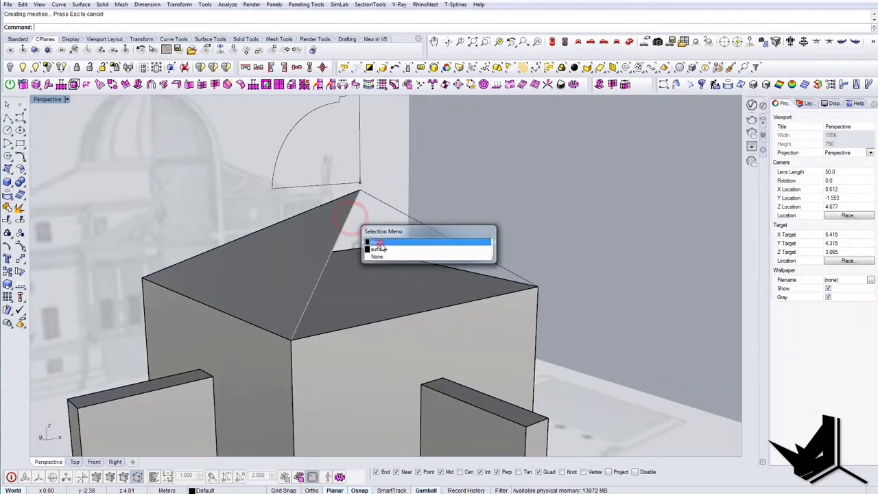
click(380, 242)
shift+click(479, 300)
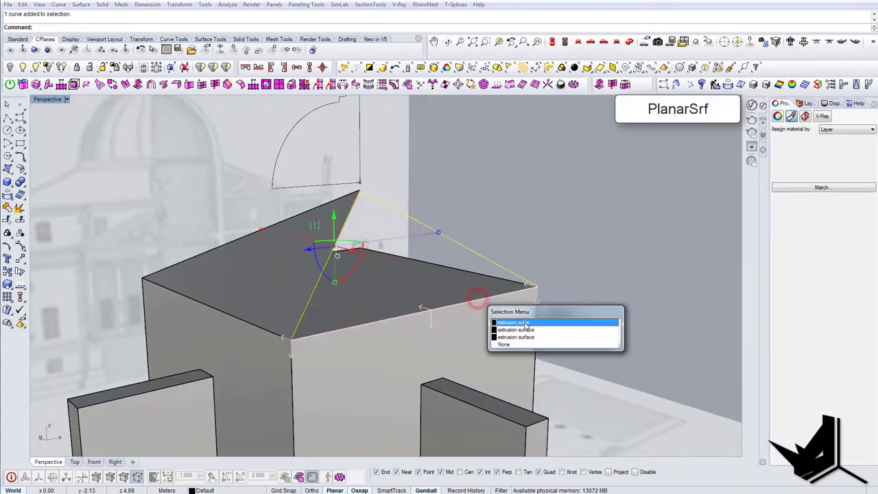
click(523, 325)
right_click(523, 325)
key(Escape)
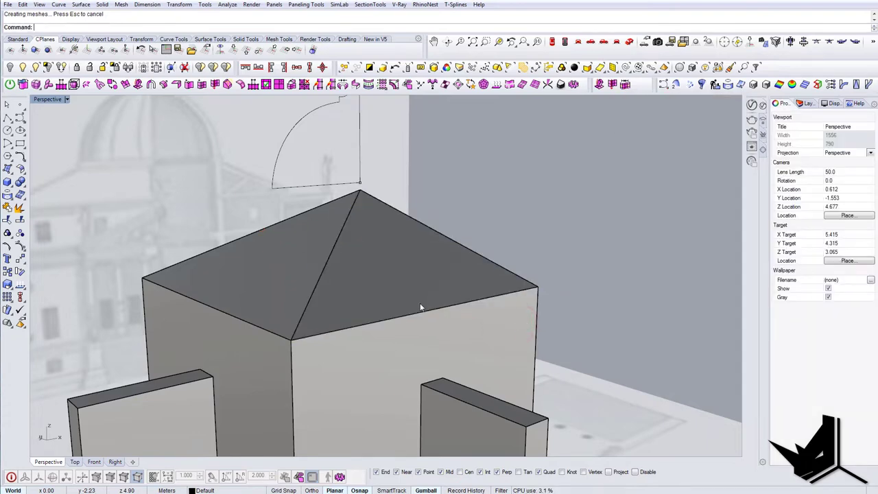
Join the two triangular roof surfaces into one polysurface.
right_drag(422, 308, 355, 294)
click(355, 294)
shift+click(258, 221)
right_drag(259, 223, 395, 239)
text(Join)
key(Return)
Hide all curves with SelCrv and select the remaining walls, block and roof of the quarter villa.
right_drag(396, 240, 378, 275)
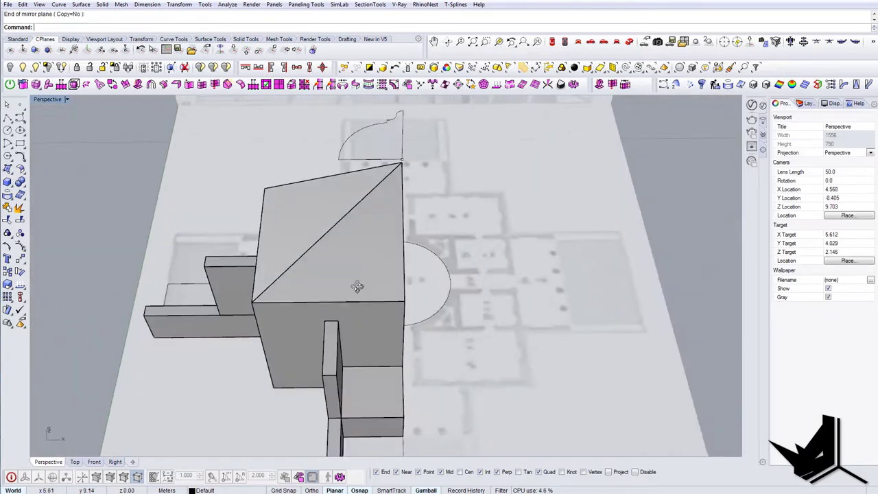
right_drag(358, 287, 371, 360)
scroll(371, 360, down, 5)
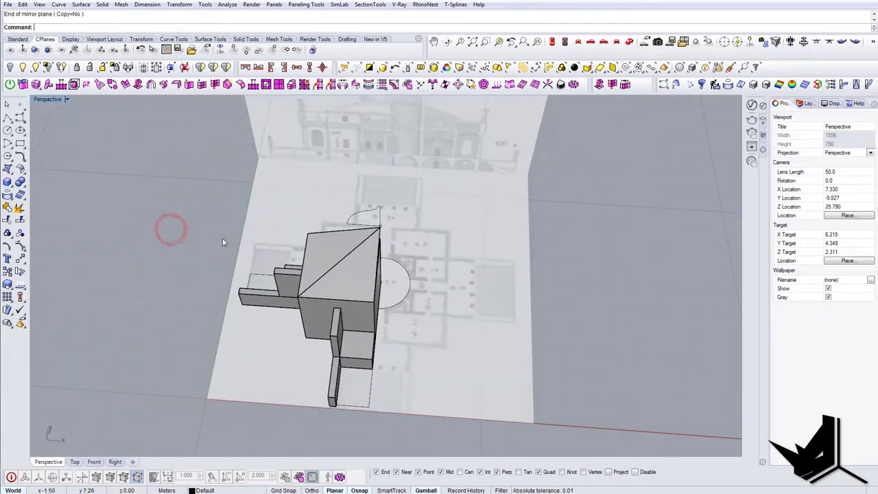
text(SelCrv)
key(Return)
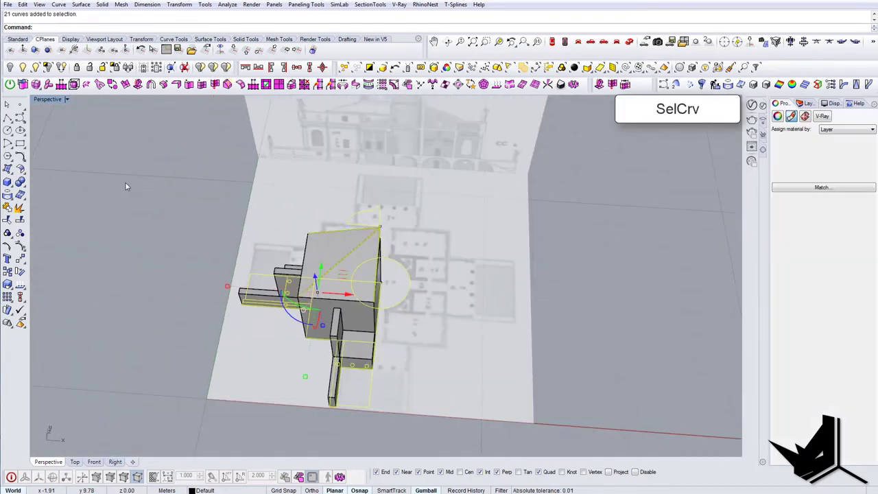
click(10, 66)
drag(156, 179, 439, 434)
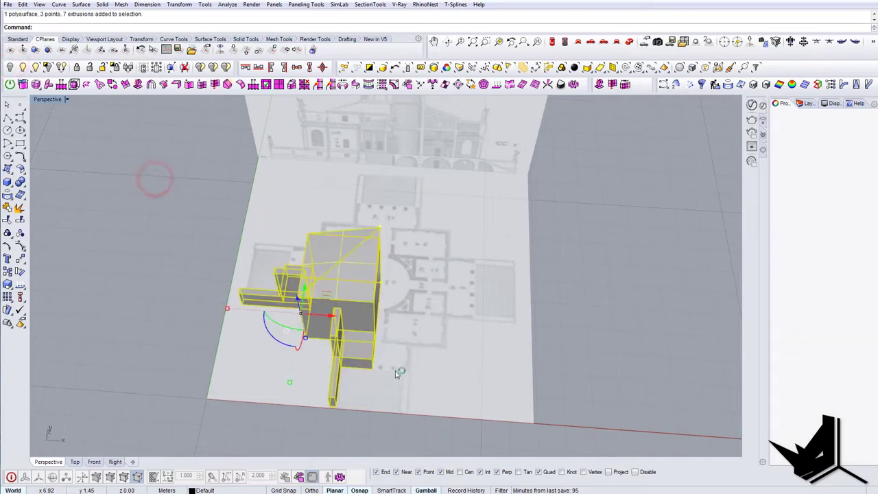
right_drag(397, 373, 375, 354)
Try to mirror the quarter villa with Copy set to No, and undo the mirror.
click(359, 367)
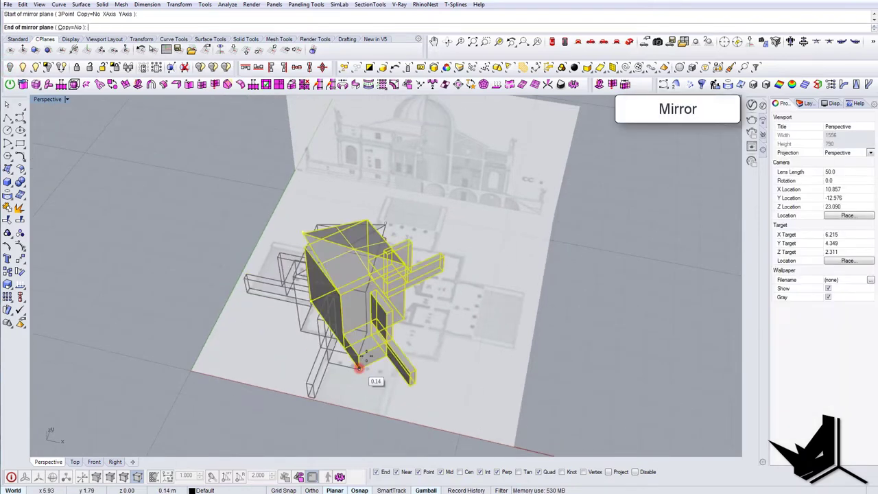
click(369, 340)
key(ctrl+z)
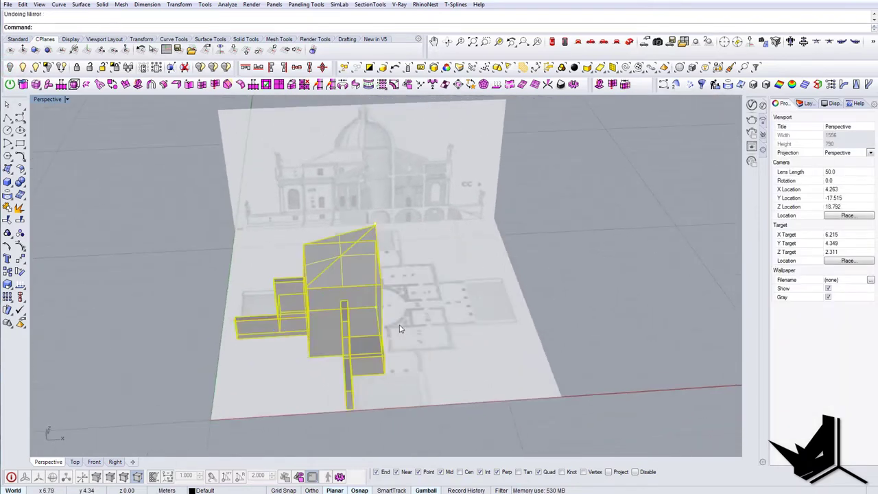
Mirror the quarter villa with Copy set to Yes about the centre line along the front porch's inner edge.
text(irror)
key(Return)
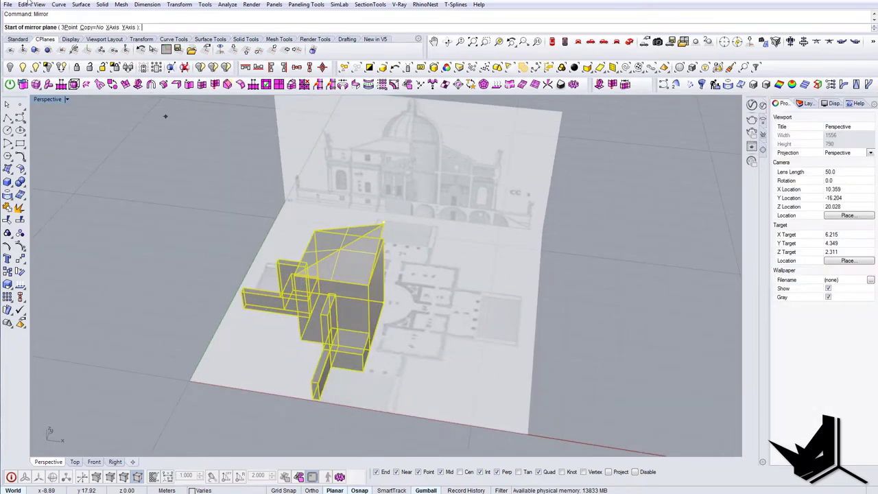
click(367, 369)
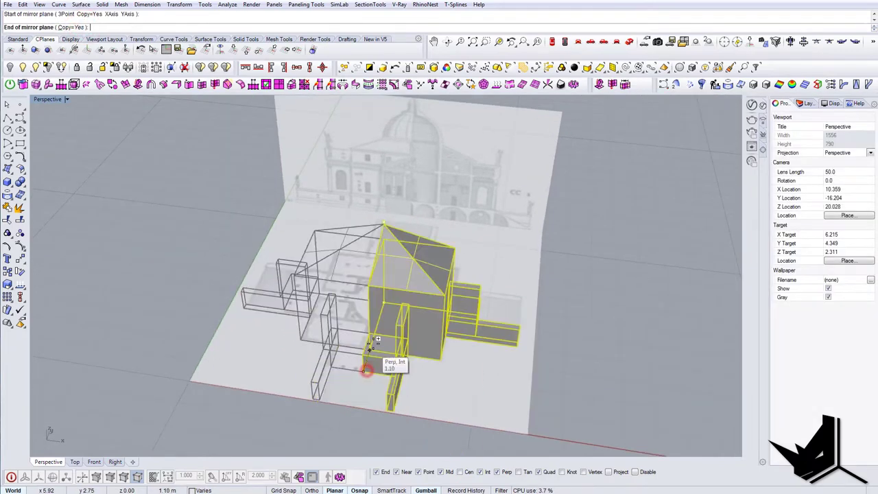
click(374, 343)
Select the whole half villa and mirror a copy across its open centre face to complete the four-sided building.
right_drag(374, 342, 559, 328)
drag(567, 405, 566, 407)
right_drag(480, 361, 487, 379)
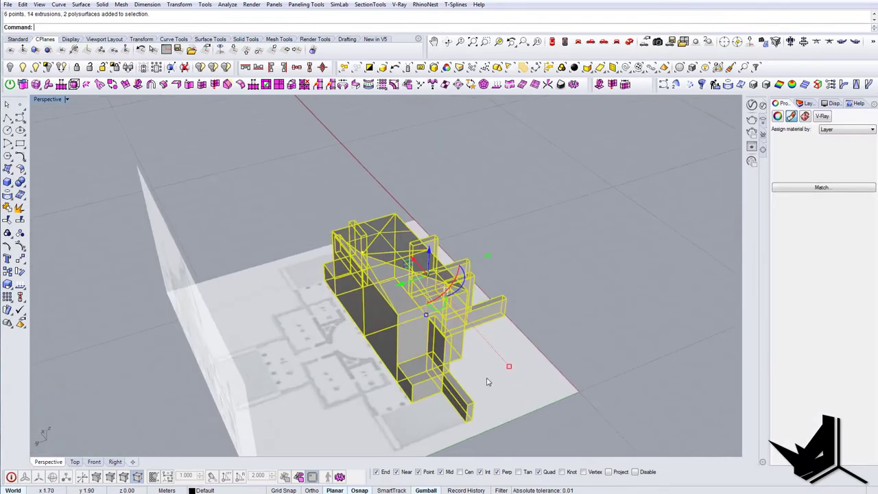
key(Return)
click(403, 399)
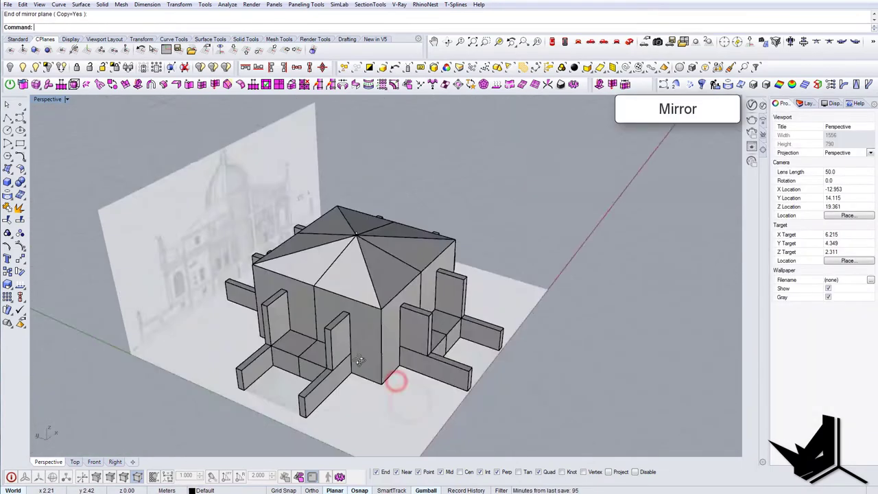
Show all hidden objects so the dome is displayed again with the building.
mouse_move(359, 360)
right_down()
mouse_move(290, 325)
mouse_move(343, 361)
right_up()
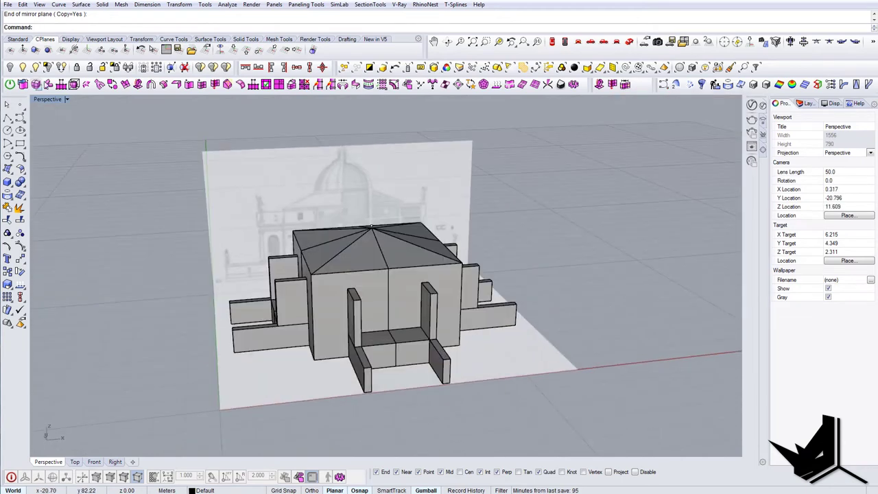
click(23, 66)
right_drag(411, 274, 447, 229)
scroll(425, 229, up, 5)
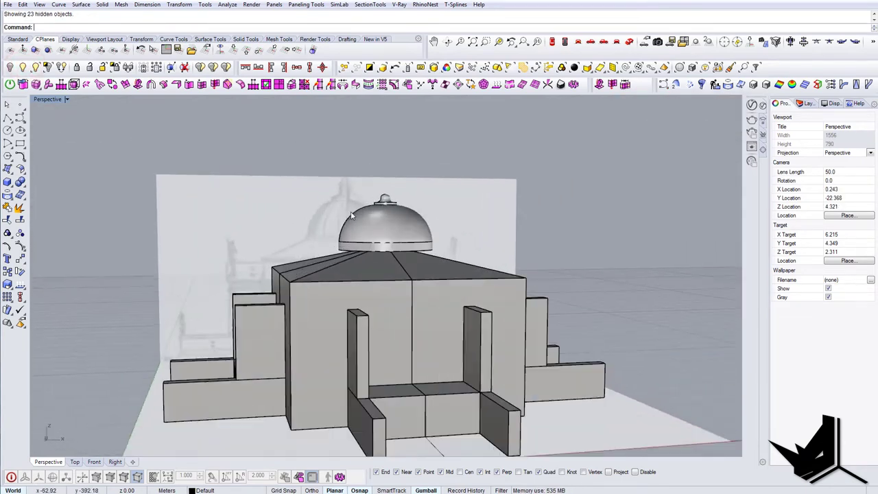
Compare the dome and the roof around it with the reference photo of the villa.
shift+right_drag(373, 221, 405, 274)
drag(322, 158, 505, 310)
key(Escape)
mouse_move(419, 296)
right_down()
mouse_move(427, 293)
mouse_move(416, 298)
right_up()
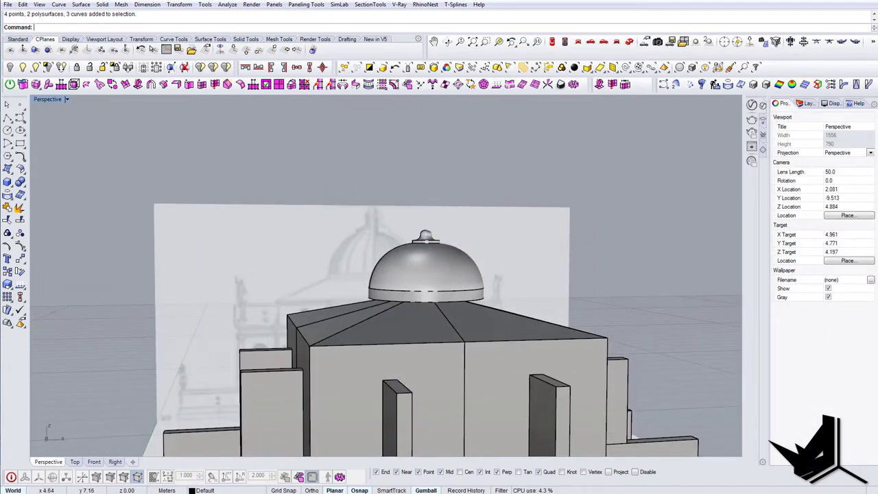
click(388, 492)
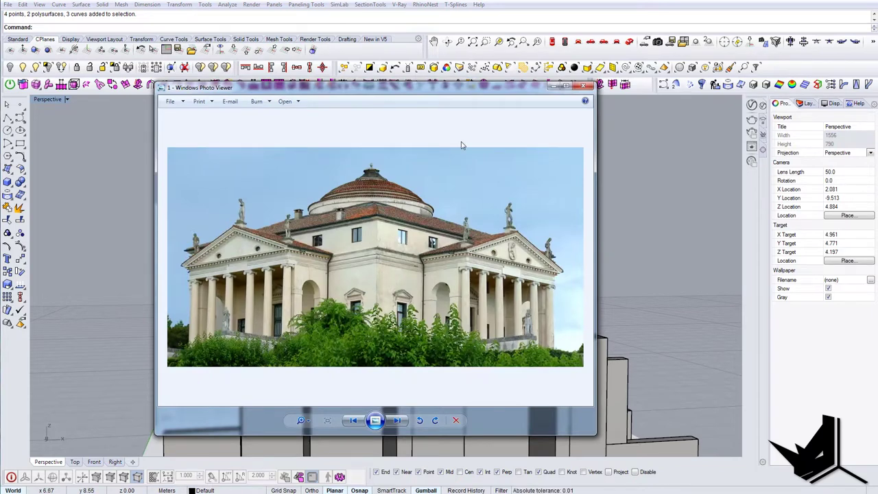
click(556, 85)
Select the roof polysurfaces around the dome and turn on their solid control points.
right_drag(477, 243, 444, 265)
click(386, 316)
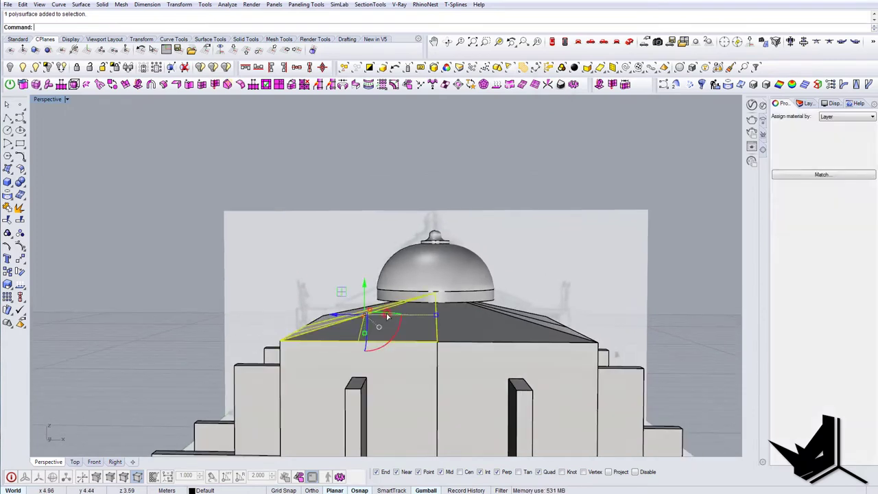
right_drag(317, 295, 340, 308)
shift+click(342, 306)
right_drag(511, 324, 477, 294)
shift+click(490, 332)
text(S)
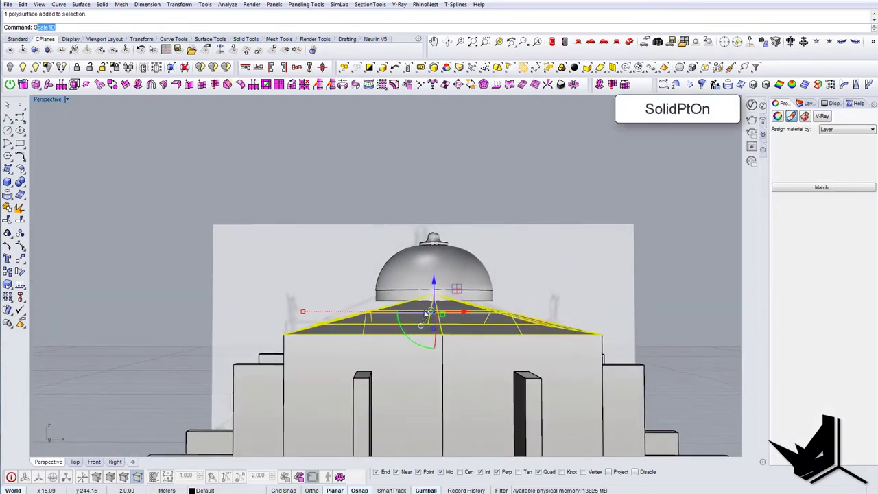
text(olidPtOn)
key(Return)
Select only the roof apex control points and raise them into the base of the dome.
drag(316, 285, 332, 285)
drag(516, 315, 519, 316)
right_drag(511, 312, 352, 233)
ctrl+click(480, 294)
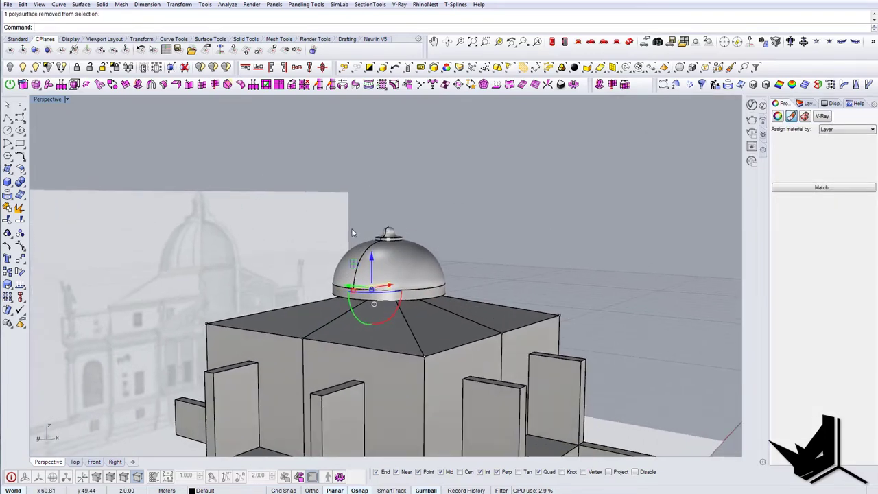
ctrl+drag(339, 294, 343, 295)
right_drag(346, 295, 427, 264)
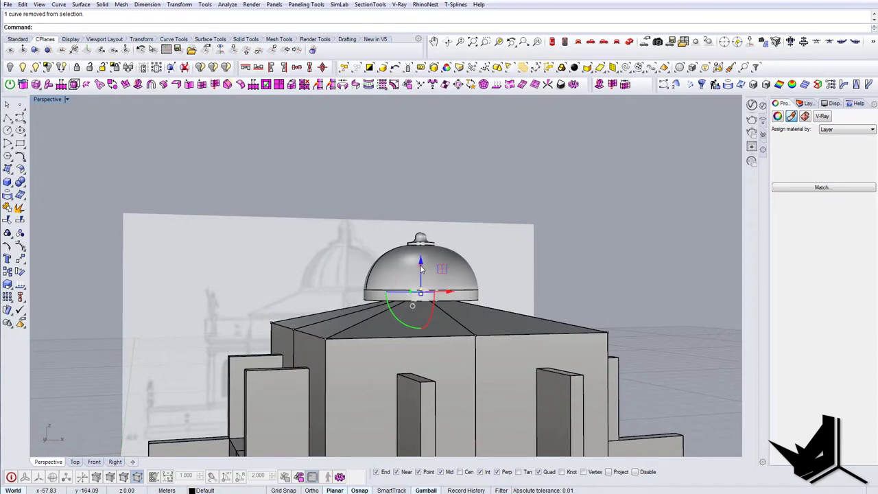
drag(422, 269, 421, 254)
right_drag(491, 295, 436, 325)
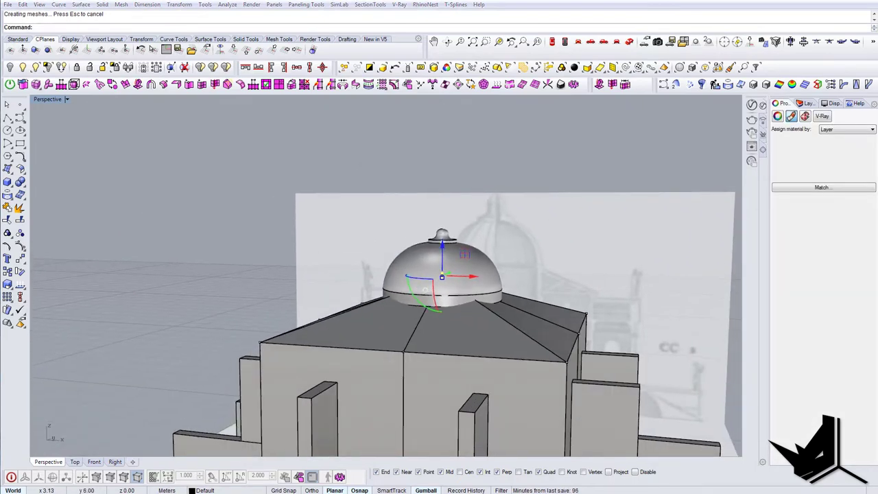
Check the dome against the reference photo and raise the roof apex points slightly more.
click(383, 454)
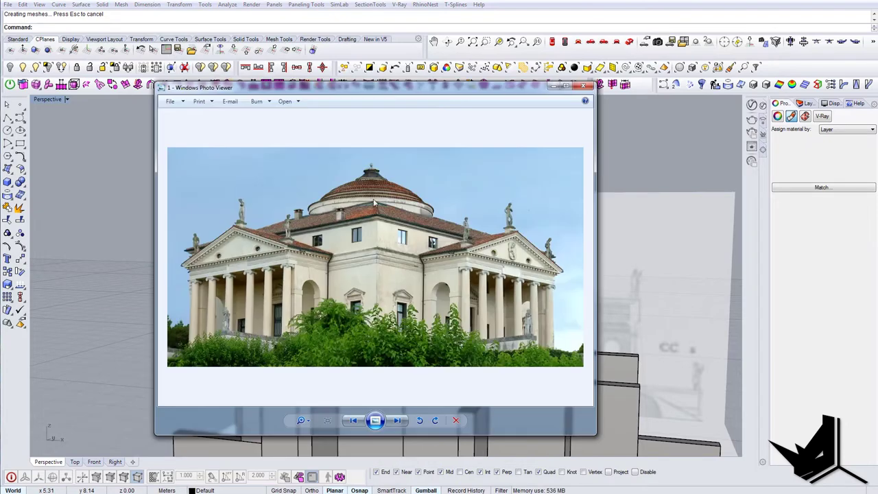
click(552, 87)
right_drag(468, 277, 411, 281)
scroll(445, 280, up, 6)
scroll(468, 278, up, 4)
drag(398, 248, 397, 243)
Stretch the dome's cylindrical base ring downward into the roof with Scale1D, using its upper edge as the origin.
right_drag(484, 305, 484, 338)
click(471, 332)
text(Scale1D)
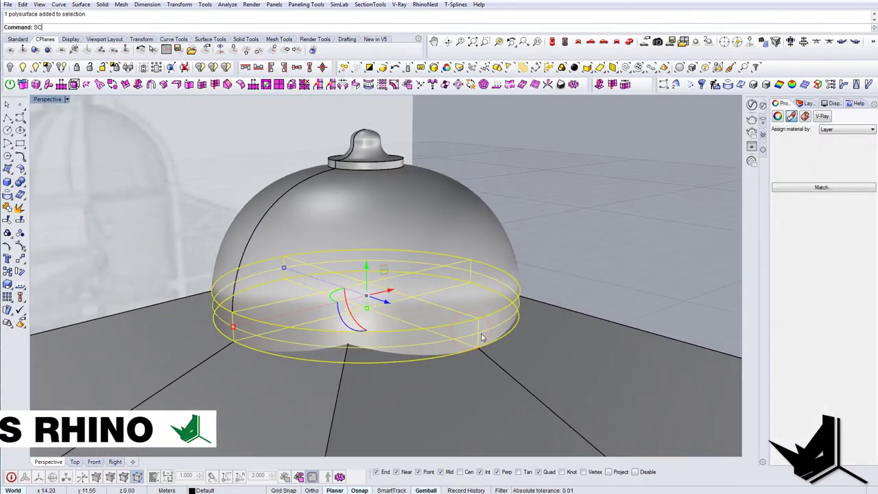
key(Return)
click(478, 319)
click(478, 348)
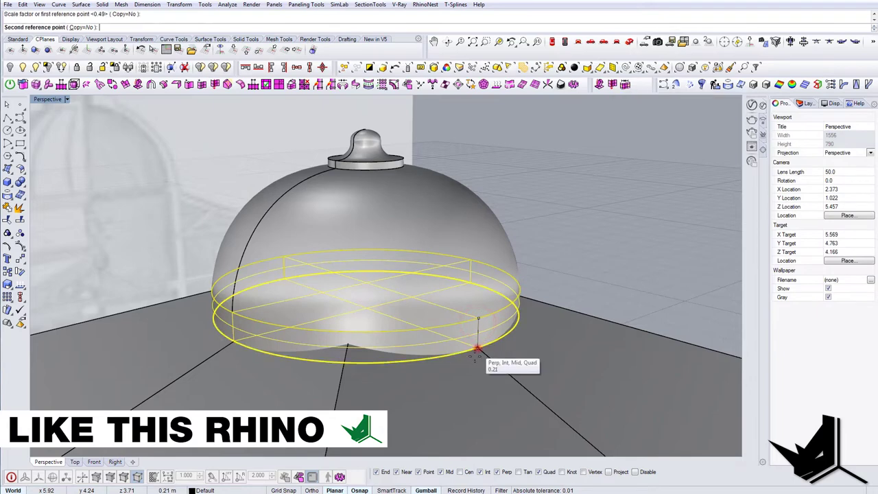
click(480, 376)
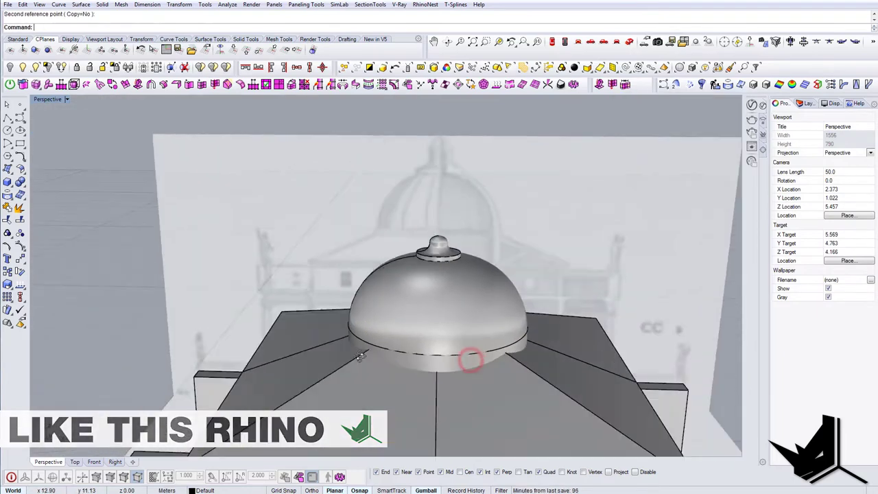
right_drag(360, 356, 454, 361)
scroll(395, 341, down, 8)
right_drag(375, 374, 250, 308)
click(373, 382)
shift+click(454, 369)
shift+right_drag(250, 307, 296, 313)
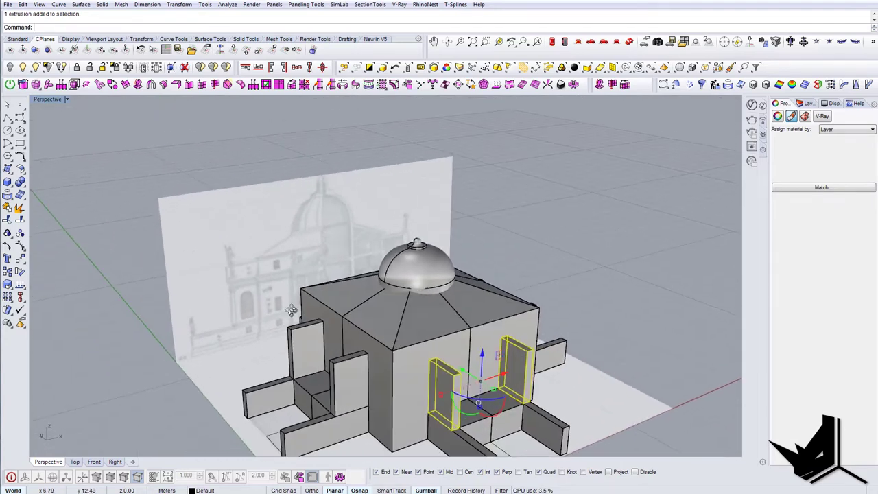
key(Escape)
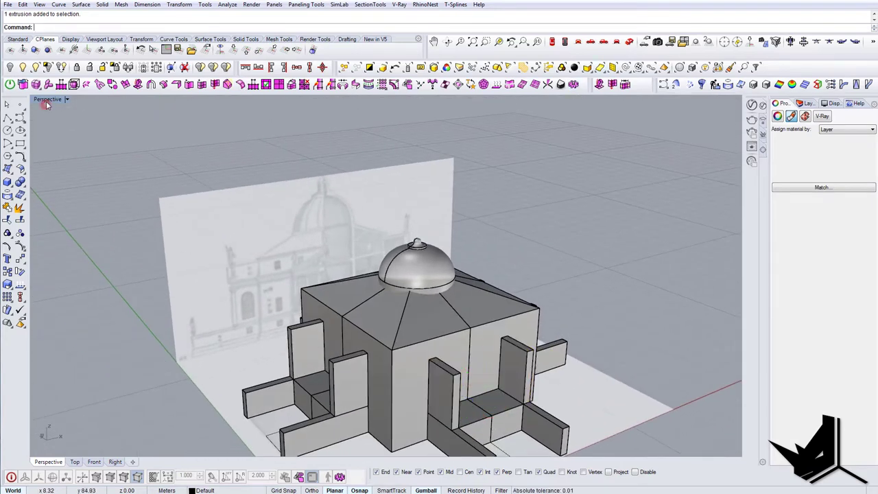
Switch to the four-viewport layout with the Top view framed on the building and the Front view on the portico walls.
click(47, 101)
double_click(53, 101)
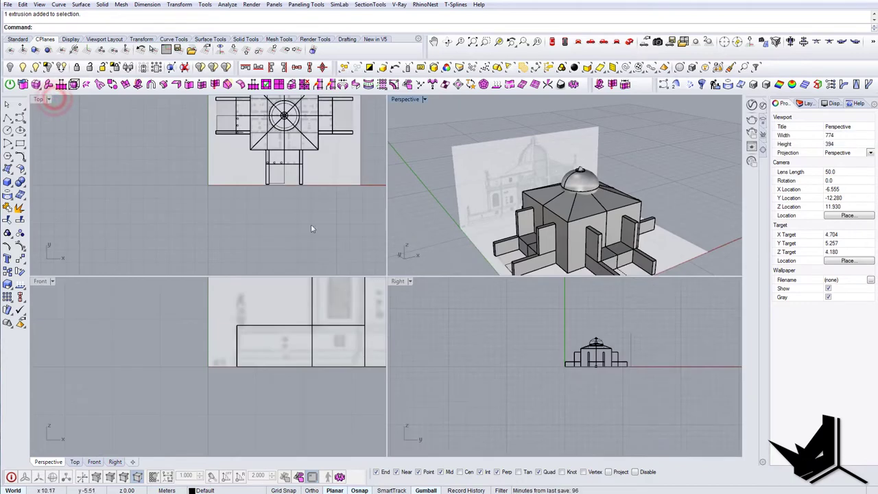
right_drag(310, 221, 209, 292)
scroll(317, 321, down, 6)
right_drag(318, 321, 234, 383)
scroll(256, 325, down, 2)
scroll(256, 324, up, 10)
scroll(229, 367, up, 2)
scroll(253, 384, down, 4)
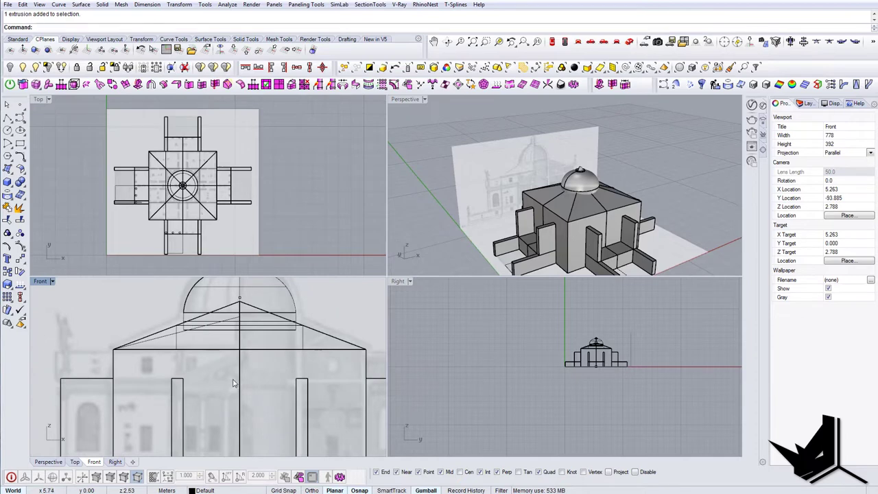
scroll(172, 378, up, 2)
Draw half a pediment outline in the Front view: 1.80 m from the wall's top outer corner to the centreline, 0.61 m up, then a closing diagonal.
click(172, 378)
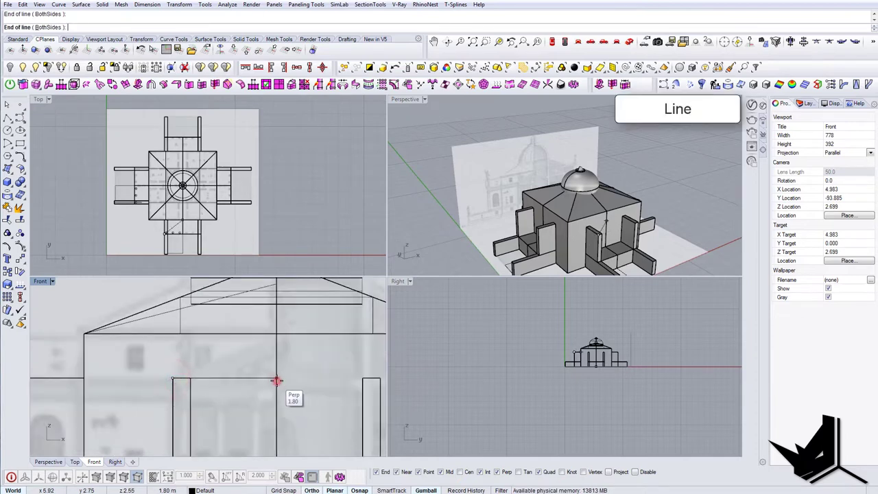
shift+click(277, 379)
right_click(277, 380)
click(277, 380)
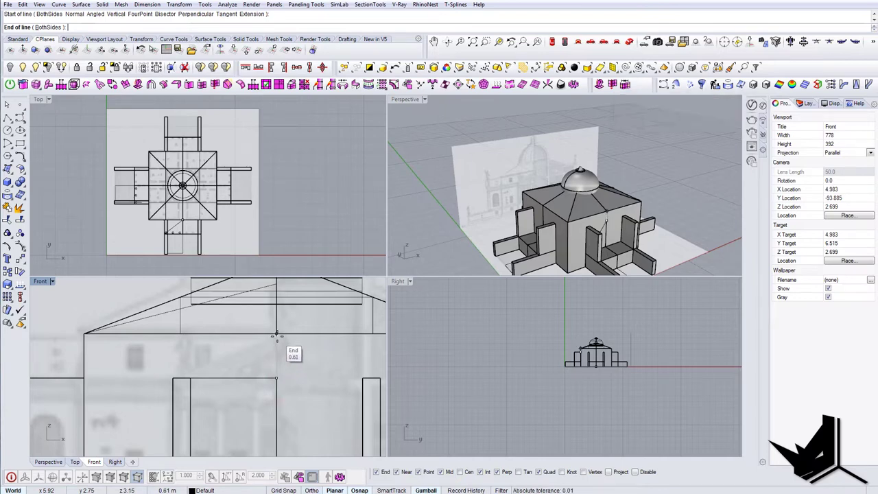
click(275, 336)
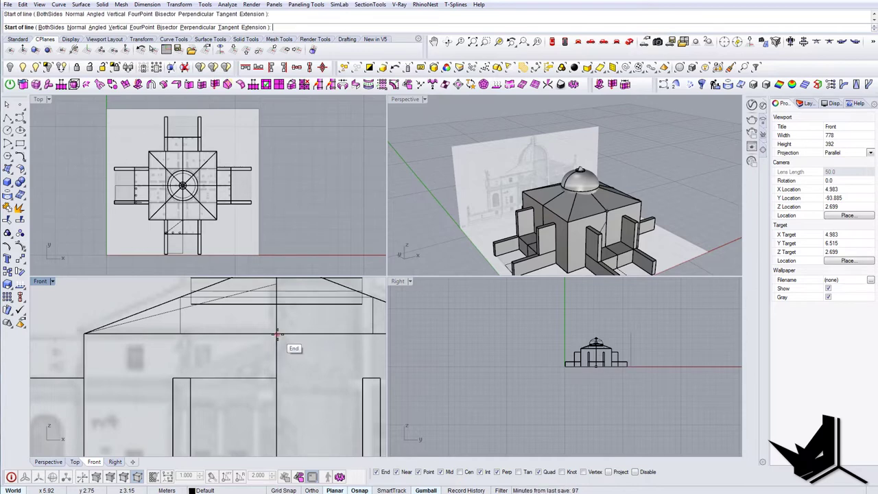
click(278, 334)
Align the three triangle lines in world Y to the front corner of the portico wall with SetPt.
click(196, 369)
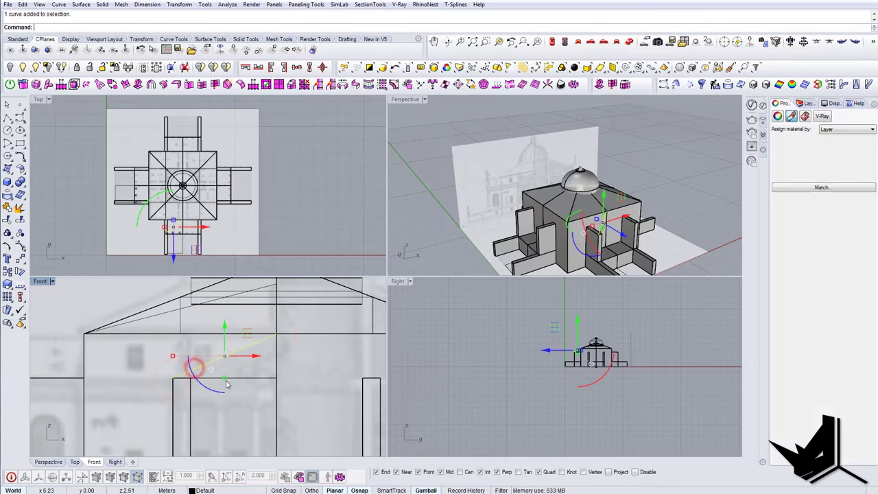
click(227, 379)
shift+click(206, 378)
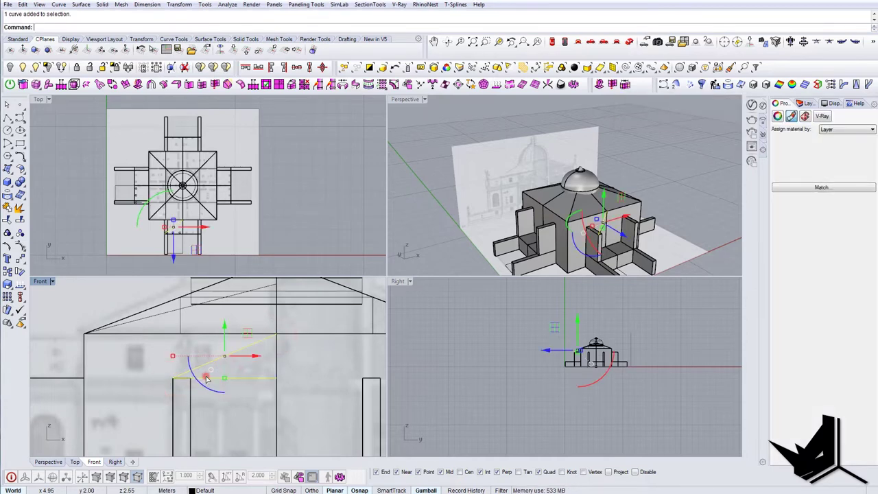
shift+click(276, 344)
click(298, 368)
right_drag(626, 207, 599, 218)
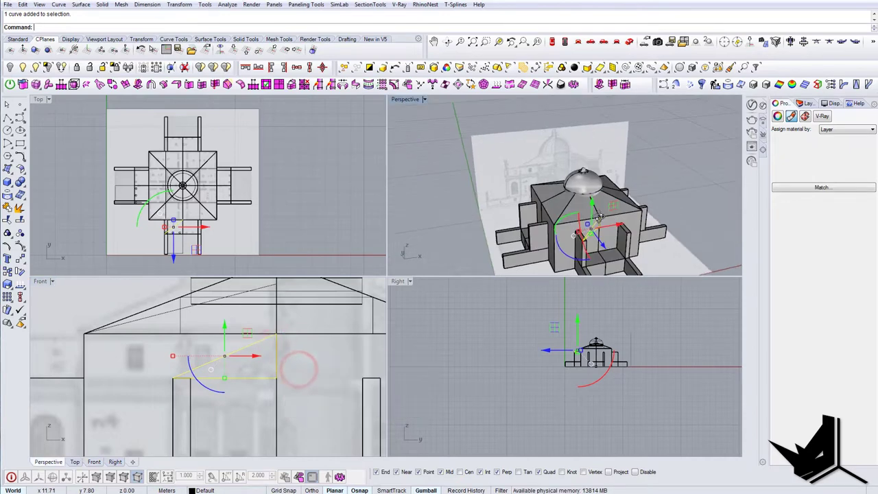
scroll(599, 216, up, 8)
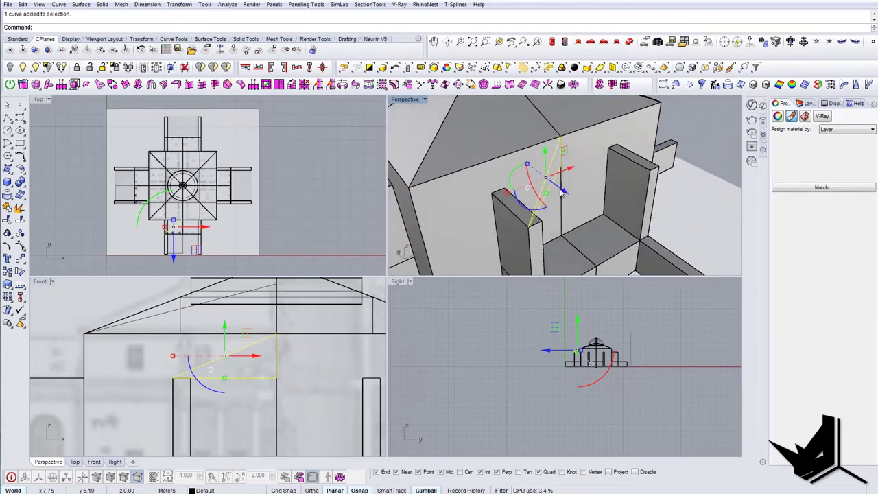
text(tPt)
key(Return)
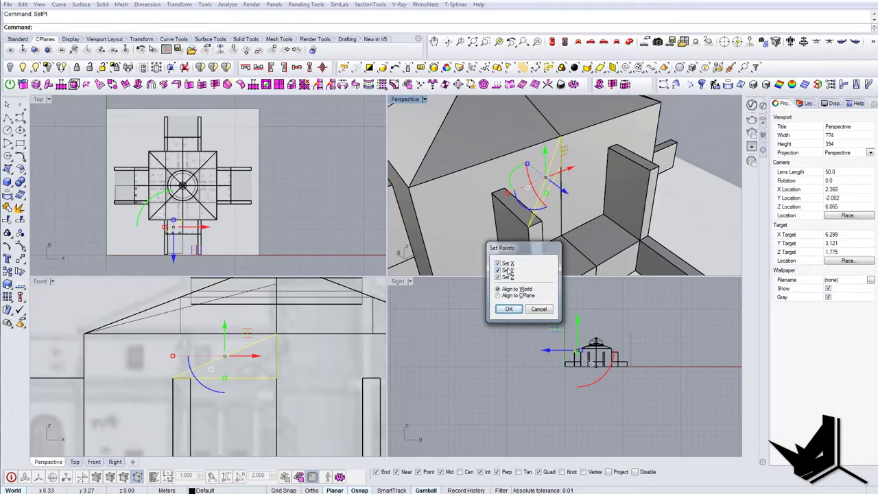
click(513, 309)
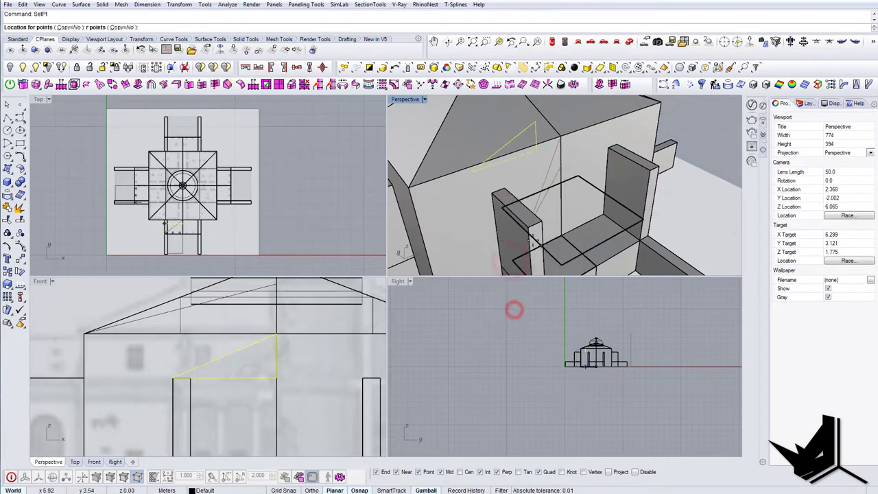
click(532, 230)
Fill the half-pediment triangle with a planar surface.
right_drag(566, 213, 568, 183)
text(PS)
key(Return)
key(Escape)
Mirror the triangular surface across its vertical edge to complete the pediment.
click(574, 195)
text(mi)
key(Return)
click(581, 183)
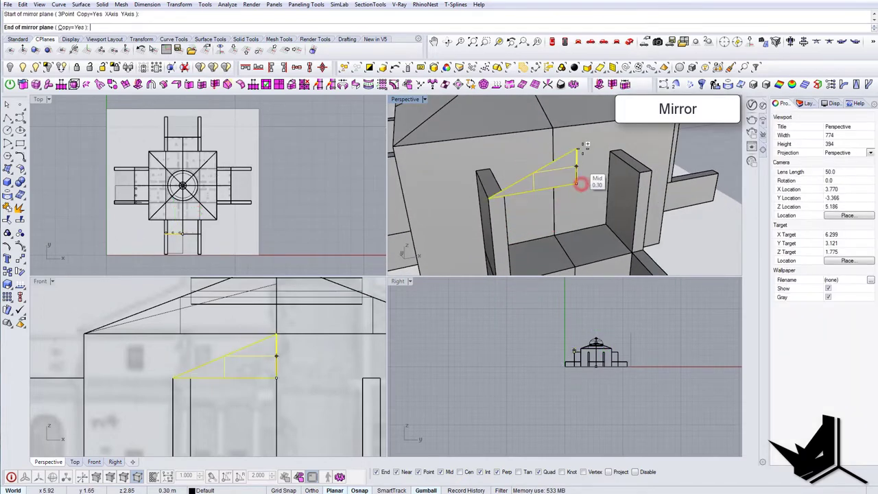
click(581, 148)
Join the two pediment halves and merge their coplanar faces into one with MergeAllFaces.
double_click(404, 99)
scroll(425, 261, down, 5)
right_drag(429, 240, 405, 258)
scroll(401, 256, up, 2)
click(398, 256)
shift+click(451, 251)
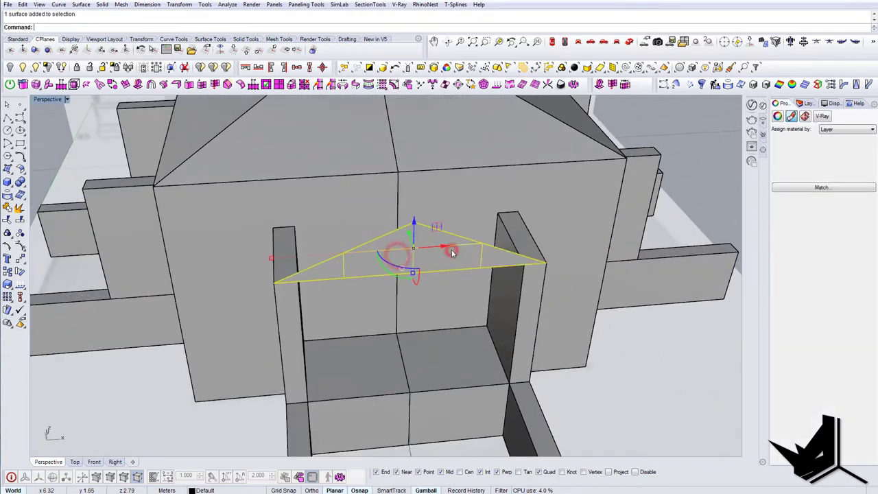
text(join)
key(Return)
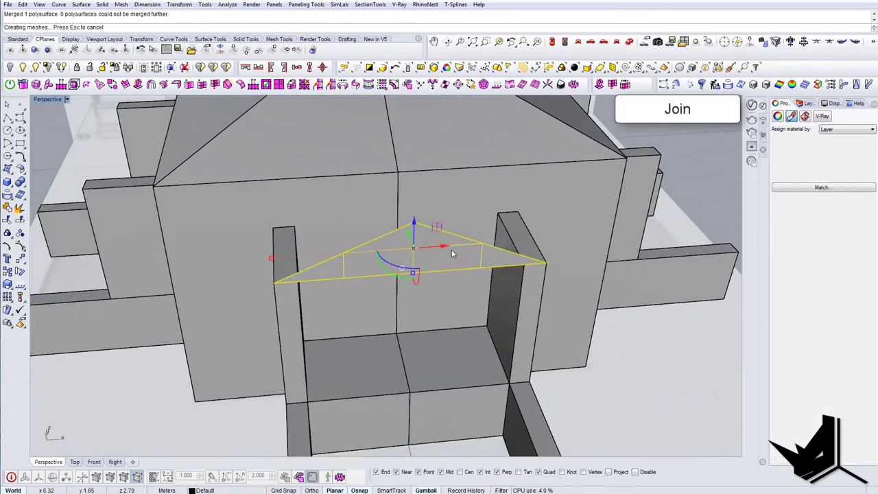
key(Escape)
Extrude the pediment surface back to the main building's wall to form the portico roof.
click(451, 250)
right_drag(451, 249, 388, 276)
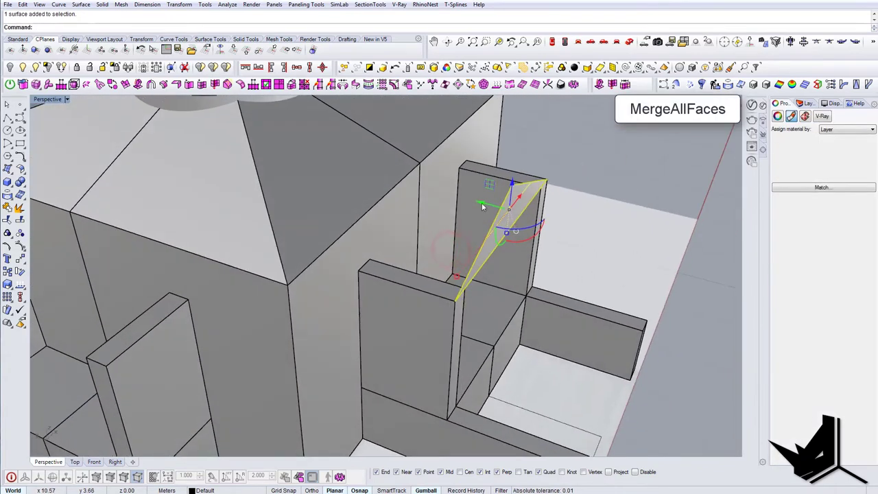
key(Return)
click(359, 271)
right_drag(476, 287, 467, 262)
scroll(468, 261, down, 2)
right_drag(376, 305, 357, 308)
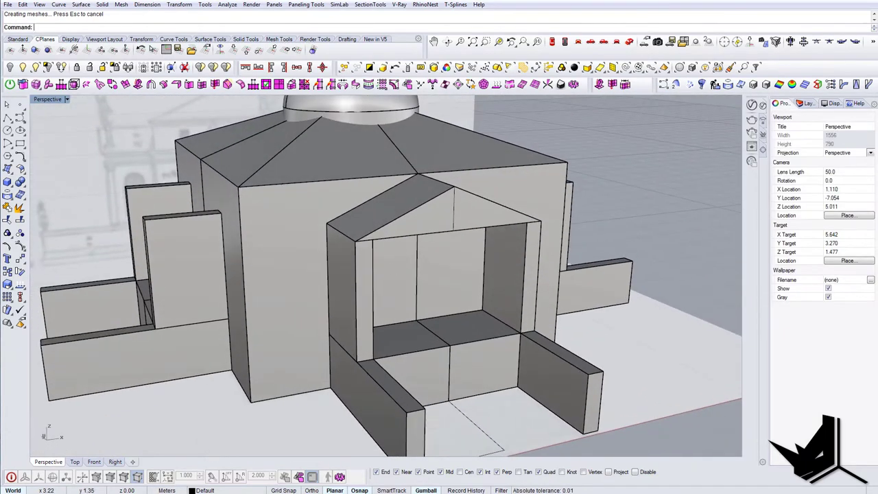
Extrude the underside face of the portico roof about 0.37 m downward with ExtrudeSrf to form the entablature.
key(alt+Tab)
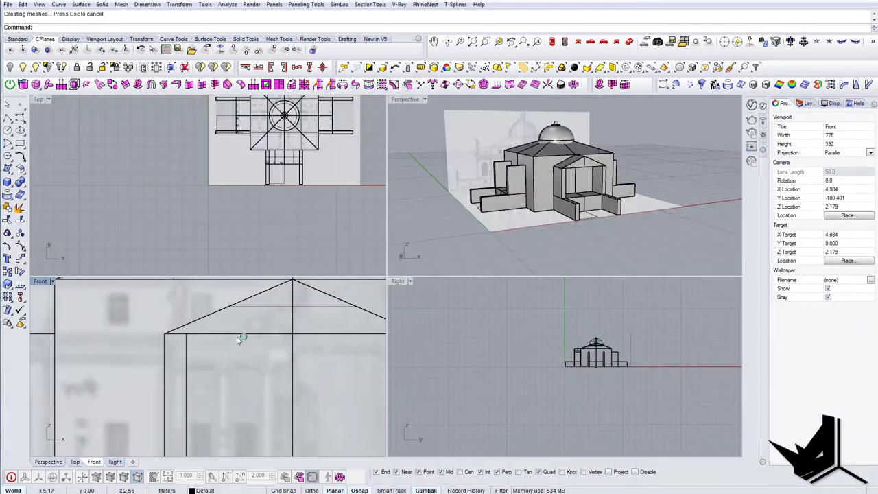
right_drag(611, 193, 502, 181)
scroll(567, 171, up, 8)
click(548, 153)
key(Escape)
ctrl+shift+click(550, 154)
text(EXT)
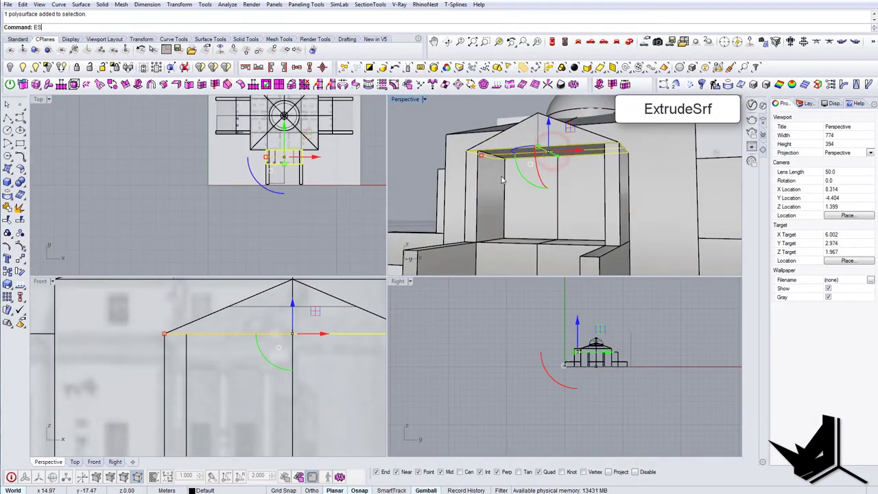
key(Return)
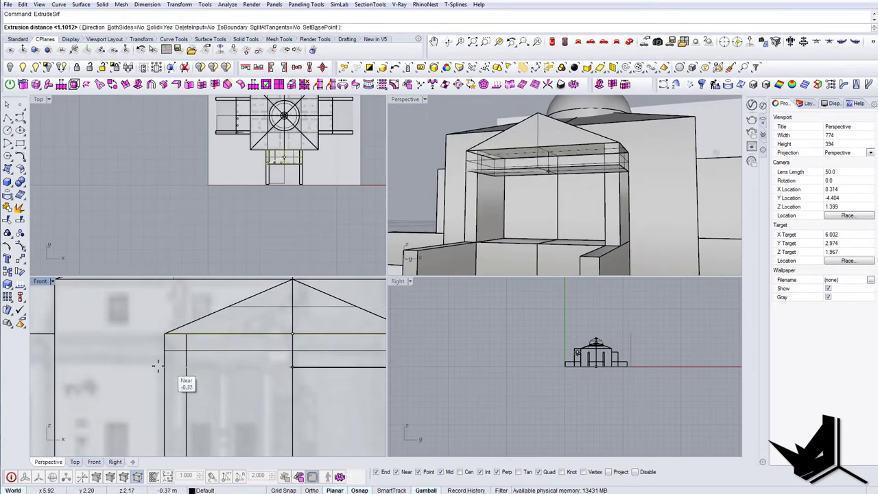
click(152, 364)
key(Escape)
right_drag(554, 138, 544, 174)
click(592, 179)
key(Escape)
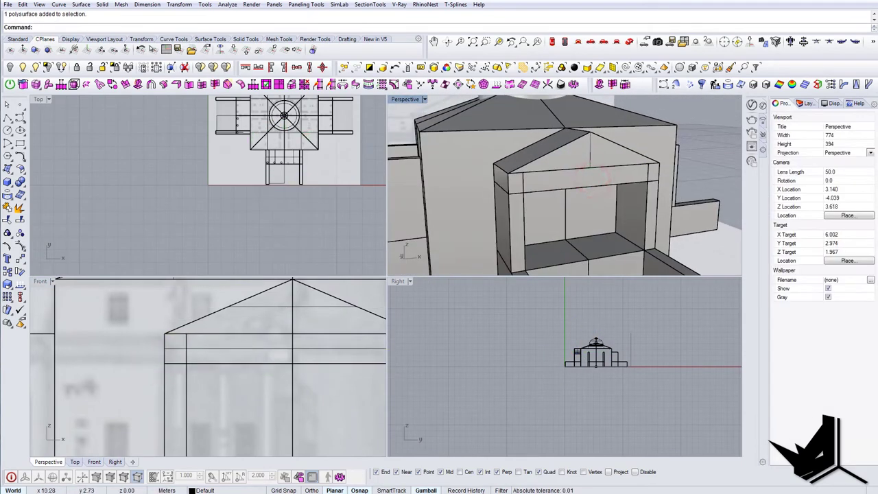
Compare the modelled portico roof and pediment with the villa's reference photo.
key(alt+Tab)
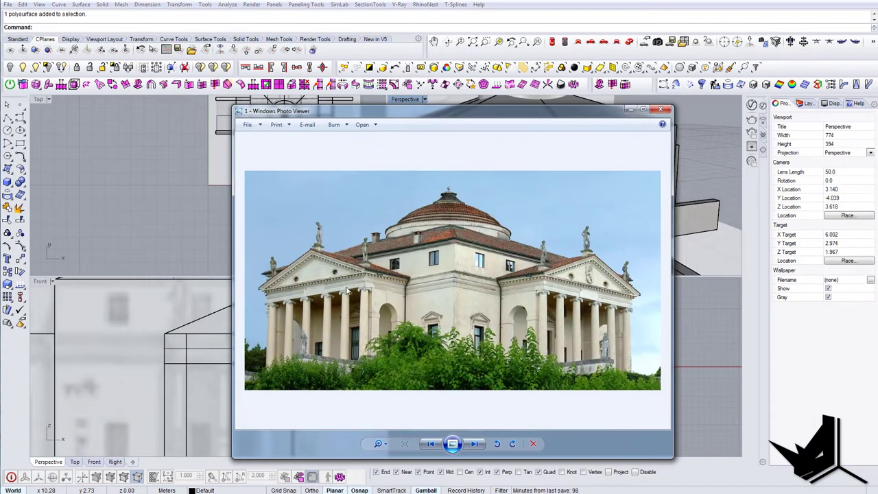
click(630, 110)
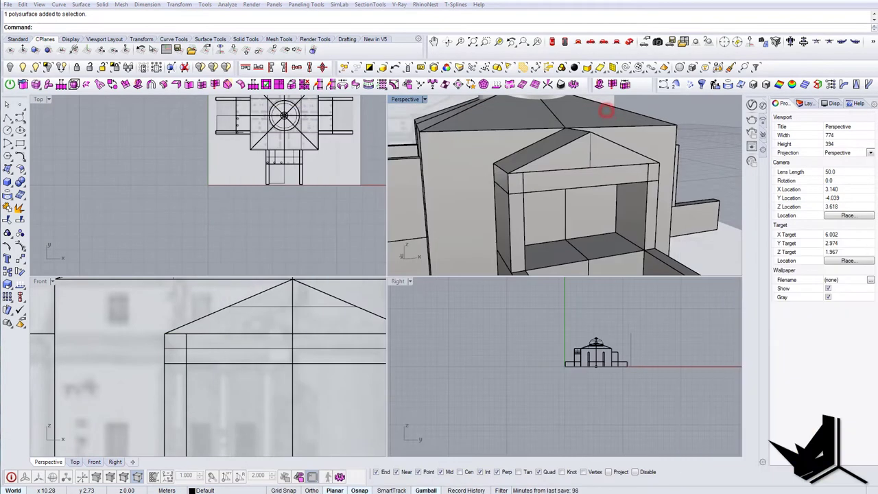
click(582, 161)
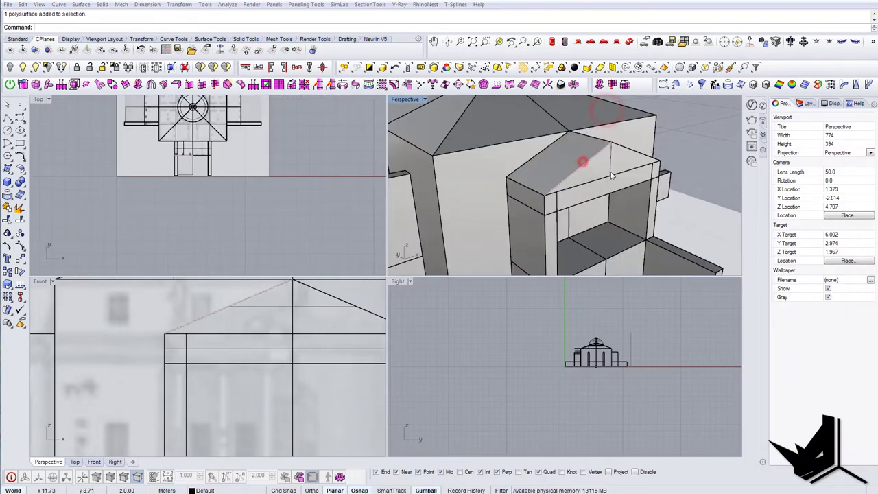
right_click(626, 177)
key(Escape)
key(Escape)
right_drag(604, 162, 558, 168)
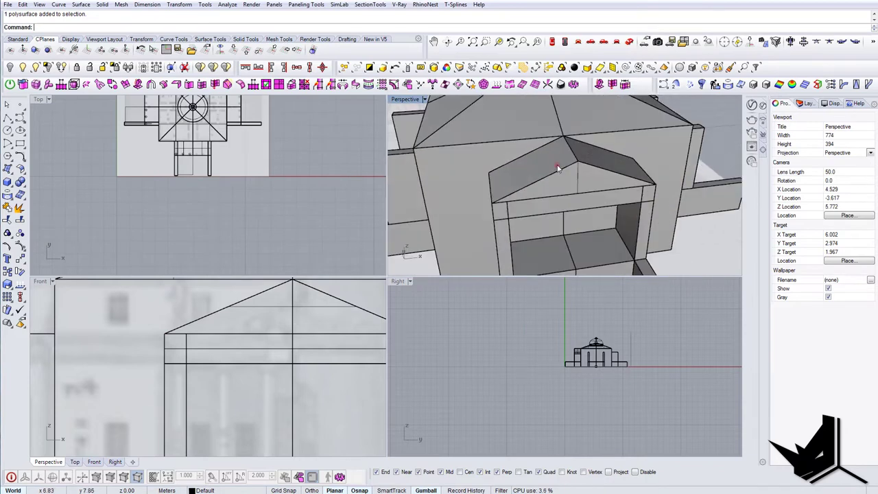
Copy the portico roof and entablature onto the building's other three sides using Orient with Copy=Yes and Scale=No.
click(559, 169)
shift+click(625, 201)
scroll(599, 198, down, 9)
right_drag(556, 207, 587, 183)
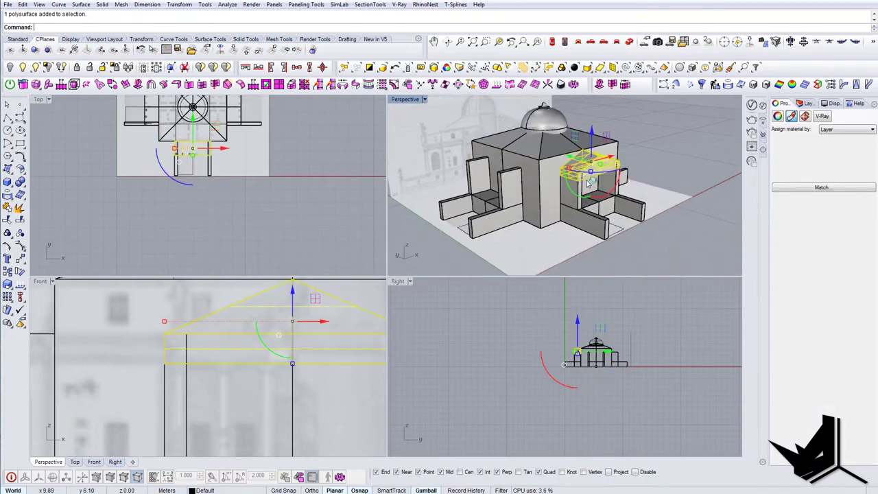
double_click(402, 100)
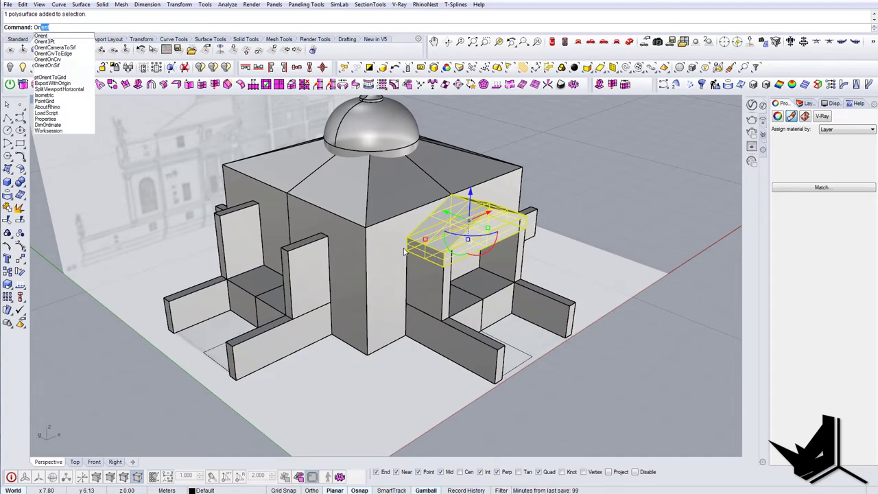
key(Return)
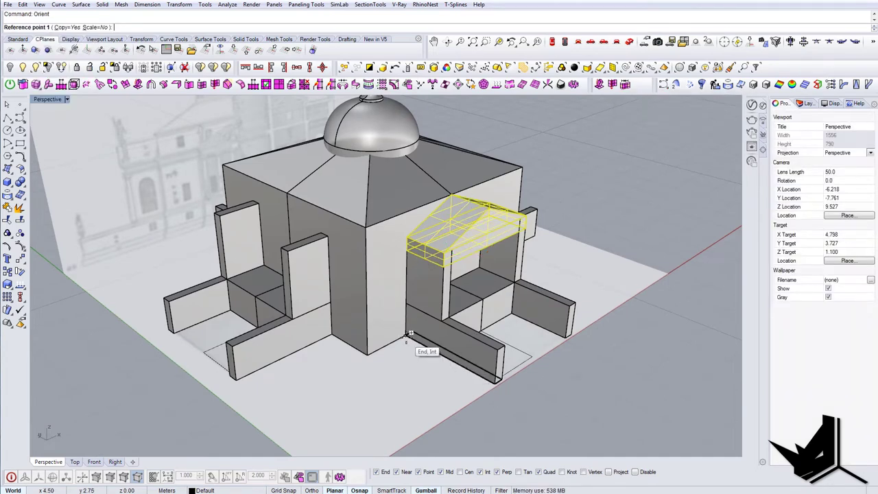
click(493, 384)
click(369, 421)
right_drag(384, 370, 542, 384)
click(385, 426)
click(434, 352)
click(445, 351)
right_drag(412, 356, 563, 367)
click(478, 381)
click(611, 437)
key(Return)
right_drag(473, 371, 569, 353)
shift+right_drag(513, 219, 511, 253)
shift+right_drag(311, 281, 384, 281)
right_drag(384, 281, 389, 259)
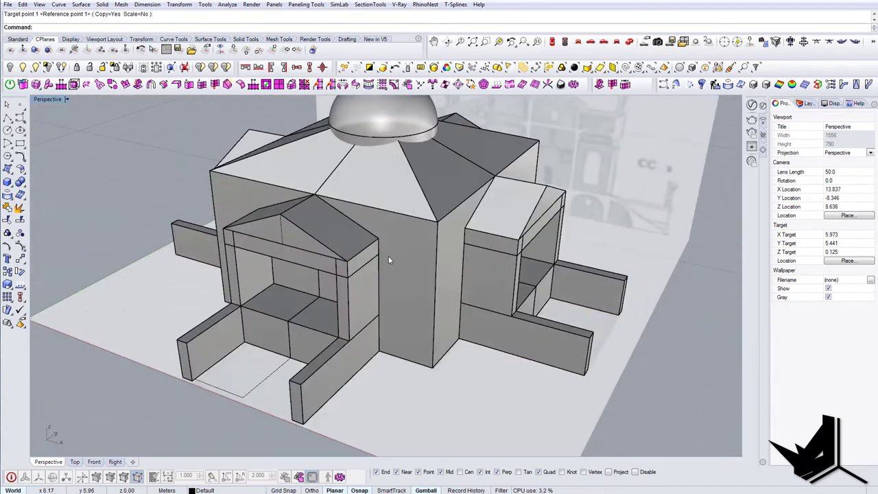
Examine the stair area between the portico's side walls in the front, plan and perspective views.
double_click(48, 99)
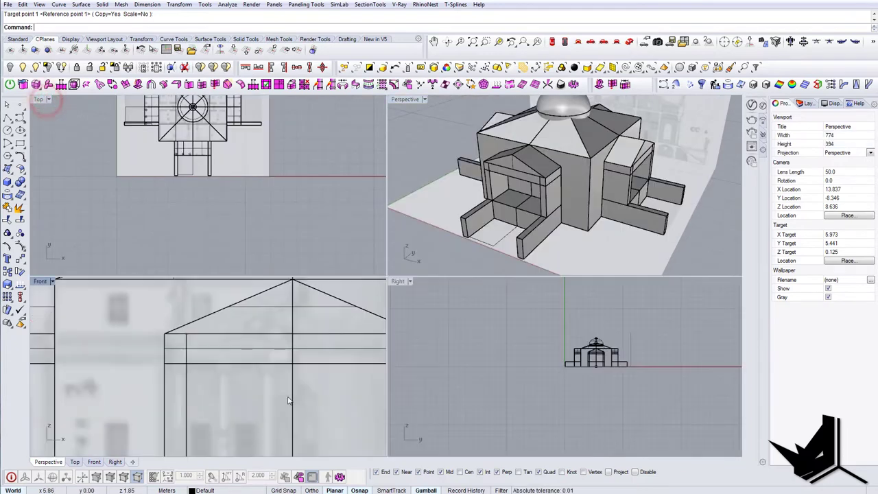
right_drag(288, 400, 321, 285)
scroll(288, 367, down, 10)
right_drag(260, 370, 186, 377)
scroll(365, 403, up, 5)
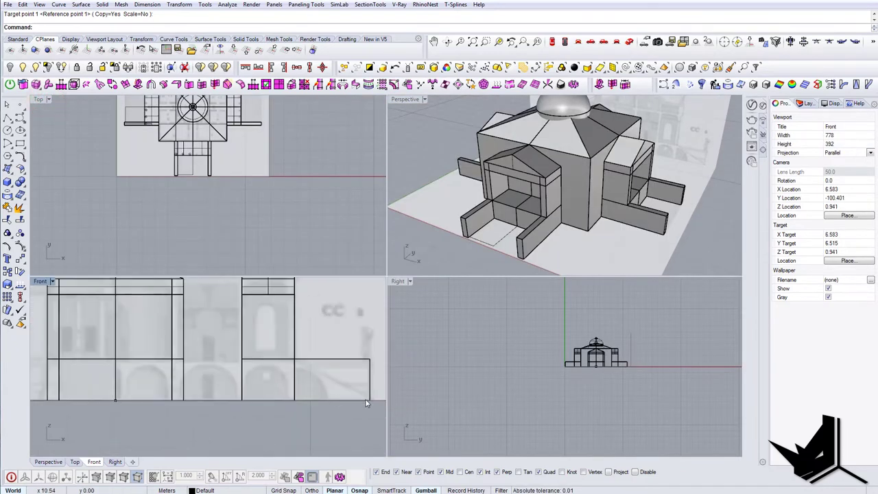
right_drag(358, 402, 282, 405)
scroll(285, 398, down, 2)
right_drag(231, 200, 292, 262)
scroll(190, 165, up, 4)
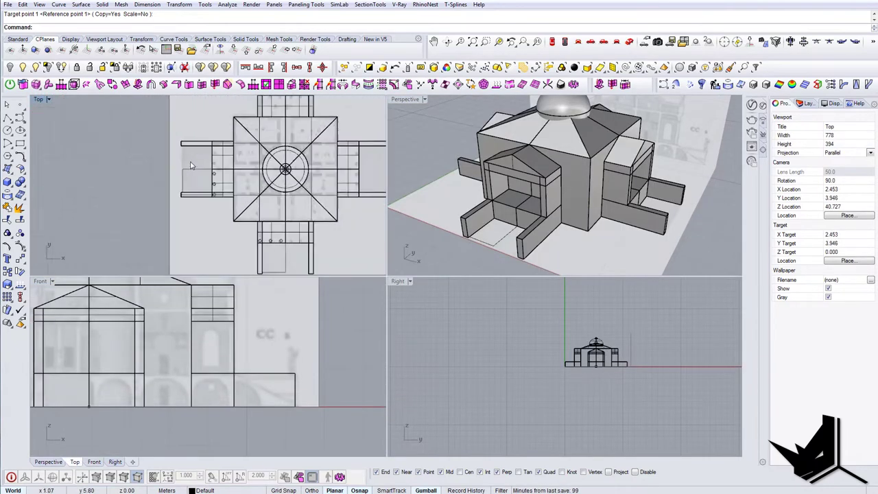
scroll(196, 168, up, 3)
scroll(528, 220, up, 8)
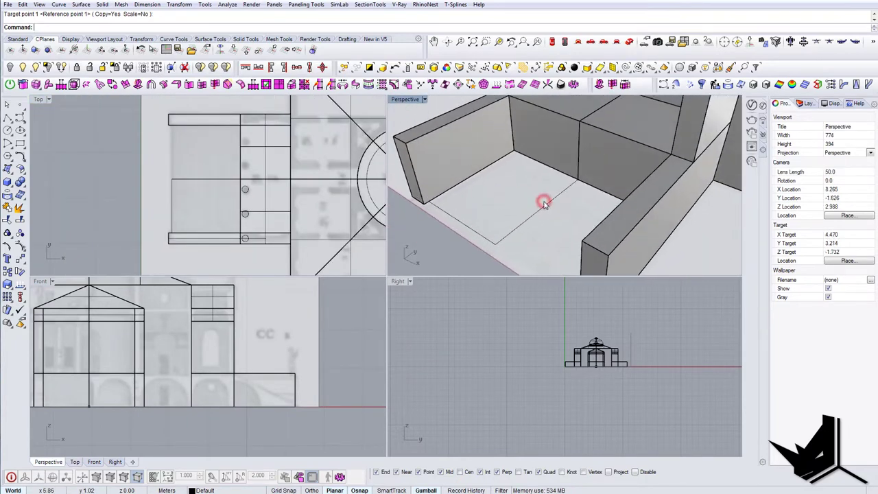
Draw a ground line from the foot of the stair area's vertical line to the base of the portico's podium wall.
click(544, 202)
key(Escape)
scroll(549, 203, up, 1)
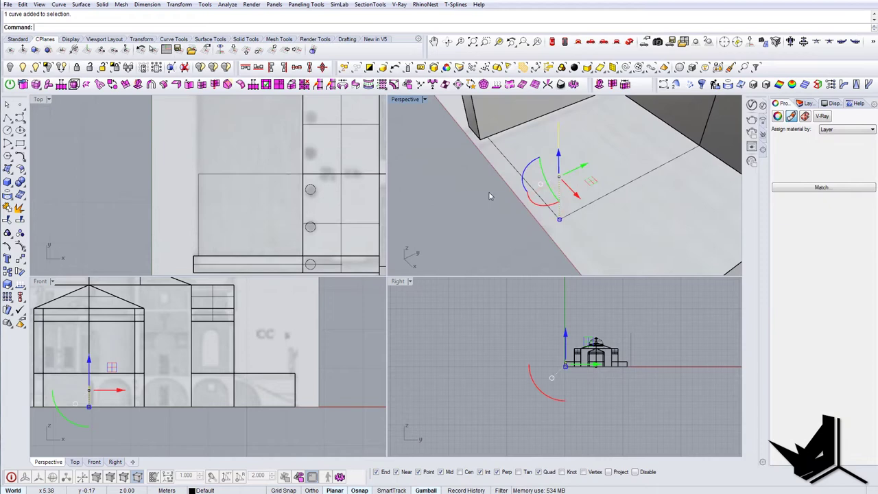
shift+right_drag(608, 165, 544, 197)
key(Escape)
click(577, 197)
key(Escape)
shift+right_drag(487, 230, 470, 224)
key(space)
click(445, 251)
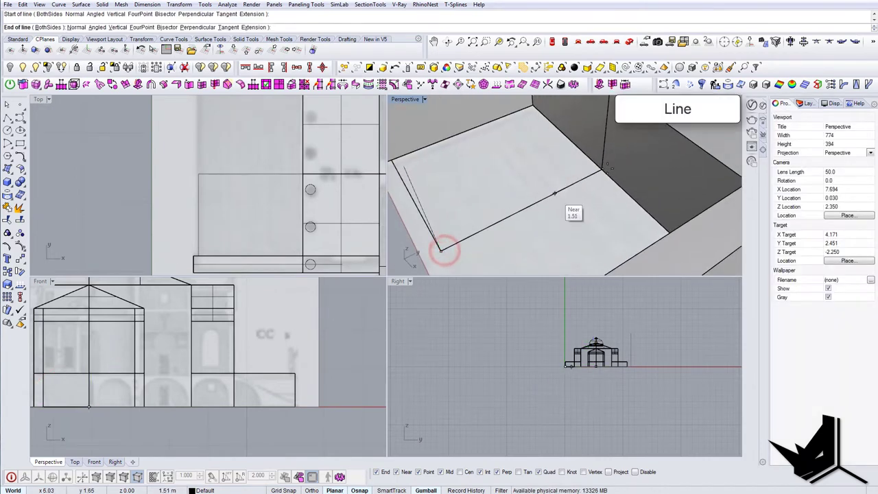
click(601, 170)
Divide the ground line into 15 segments with marked division points.
click(595, 173)
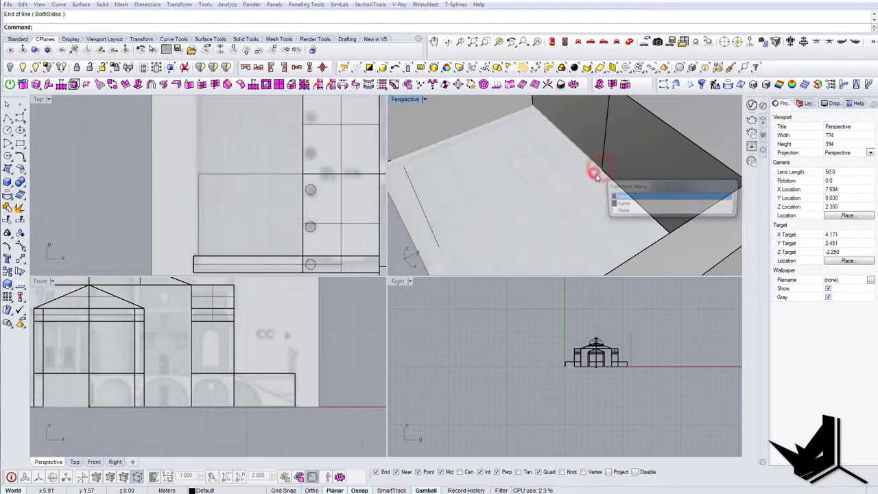
click(619, 203)
key(Return)
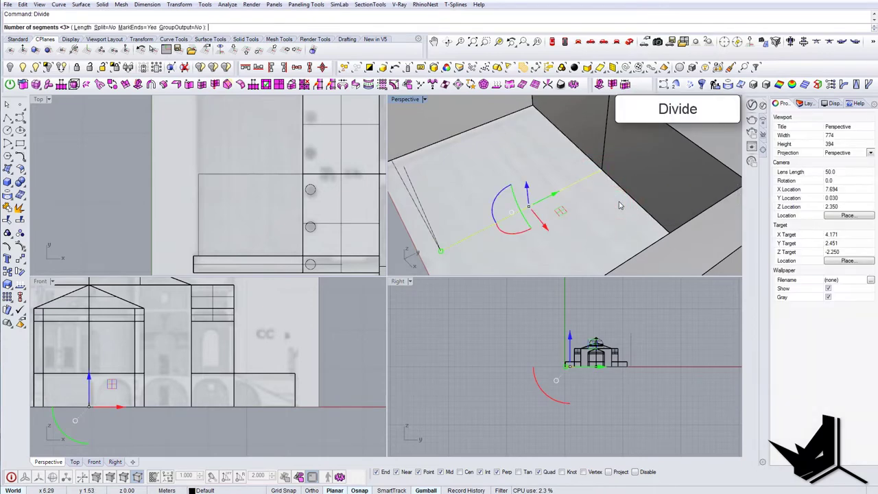
key(Return)
key(Escape)
scroll(610, 196, down, 6)
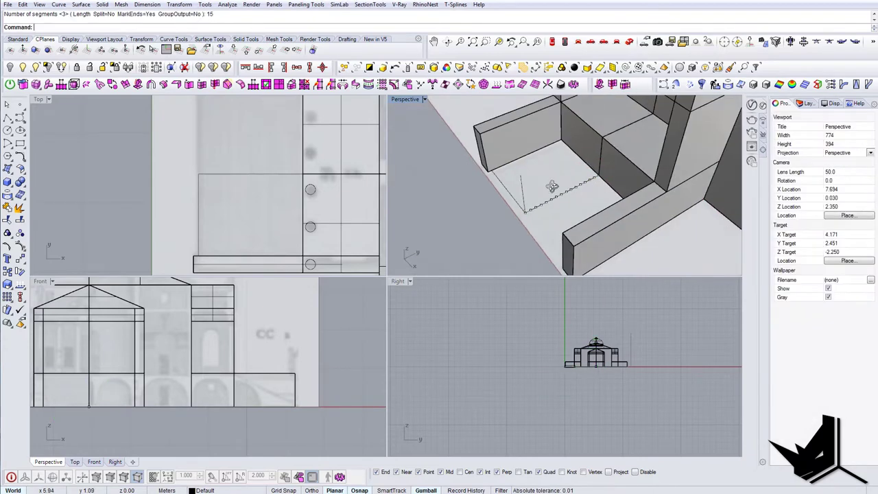
Divide the vertical line at the front of the stairs into 15 segments.
right_drag(554, 187, 509, 192)
scroll(471, 152, up, 5)
click(469, 149)
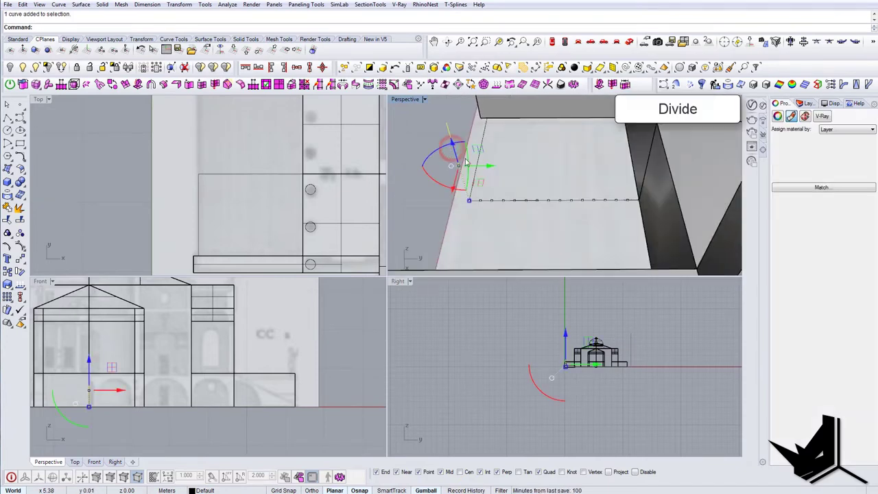
key(Return)
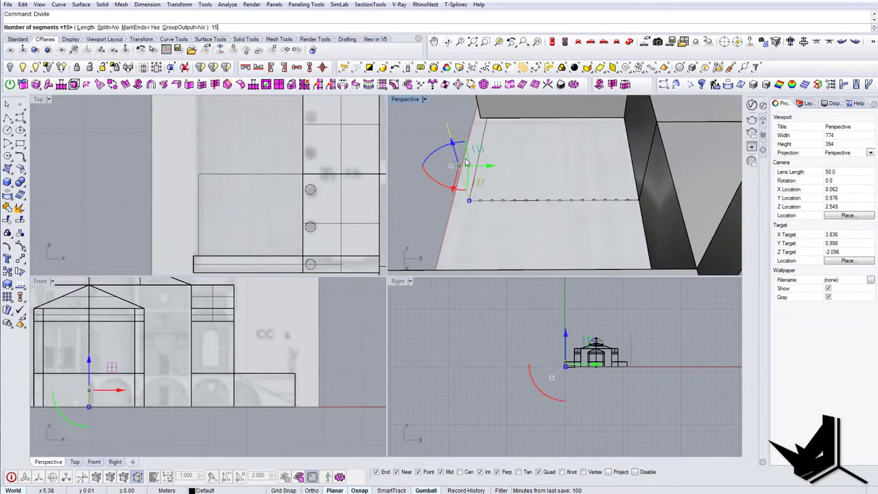
text(15)
key(Return)
scroll(556, 152, down, 6)
Hide the modelled geometry except the stair division points and the lines they lie on.
mouse_move(556, 152)
right_down()
mouse_move(590, 167)
mouse_move(533, 212)
mouse_move(568, 224)
right_up()
scroll(609, 179, up, 7)
scroll(610, 178, down, 5)
drag(439, 185, 633, 247)
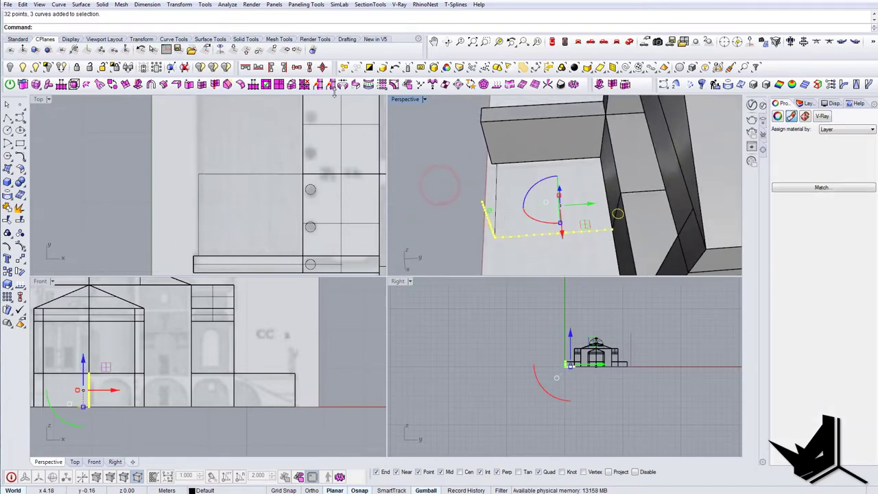
click(60, 69)
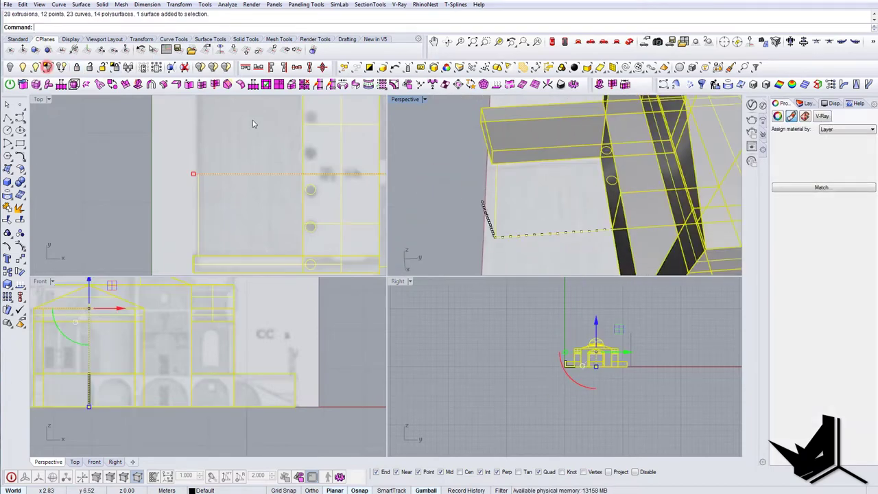
Draw the first stair step as a polyline, rising one vertical division and running one horizontal division from the base point.
right_drag(566, 362, 534, 352)
scroll(533, 352, up, 6)
right_click(545, 353)
scroll(505, 396, up, 10)
click(472, 372)
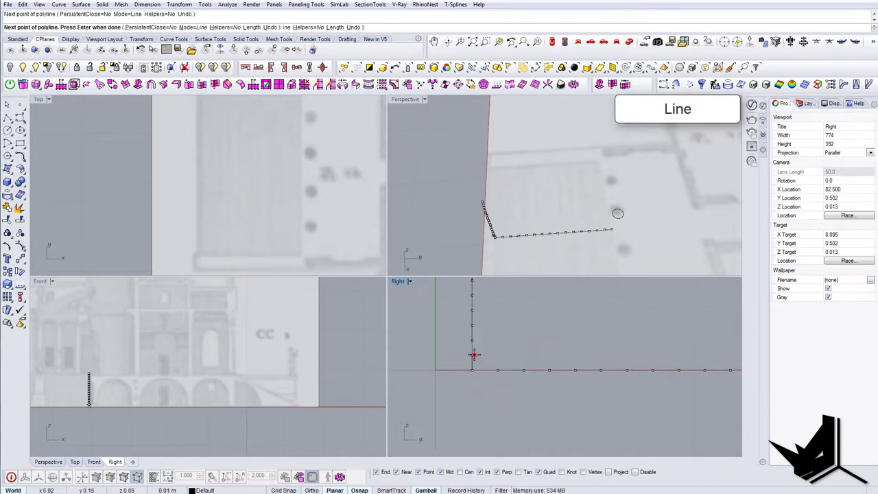
click(473, 353)
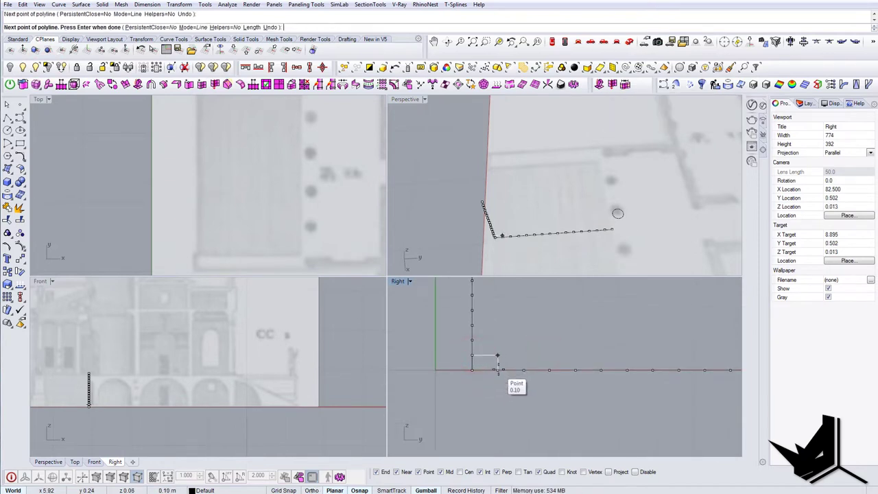
shift+click(498, 370)
right_click(501, 371)
Copy the step profile repeatedly up the flight, with FromLastPoint, UseLastDistance and UseLastDirection set to Yes.
click(487, 356)
right_drag(530, 349, 544, 352)
text(copy)
key(Return)
click(486, 373)
click(511, 358)
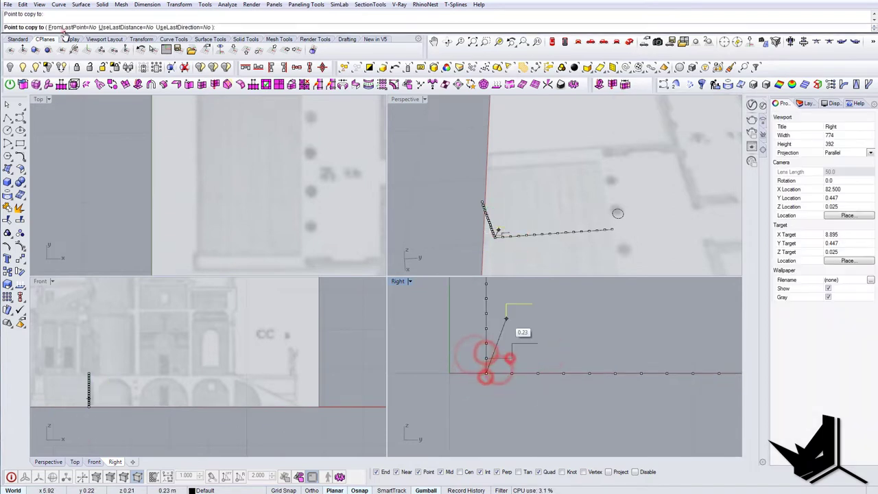
click(65, 29)
click(111, 27)
click(176, 27)
scroll(465, 415, down, 12)
click(504, 386)
click(514, 377)
click(612, 348)
click(612, 348)
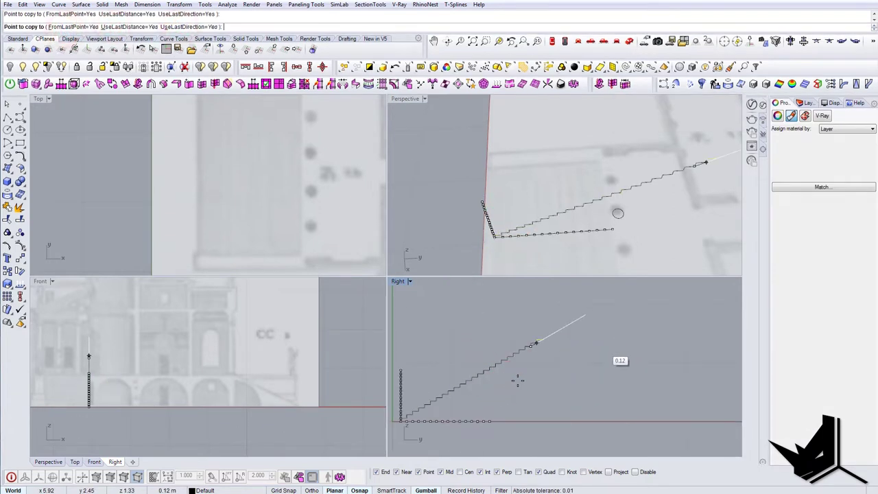
key(Escape)
key(Escape)
Draw a horizontal guide line from the top vertical division point across the stair profile.
scroll(534, 365, down, 3)
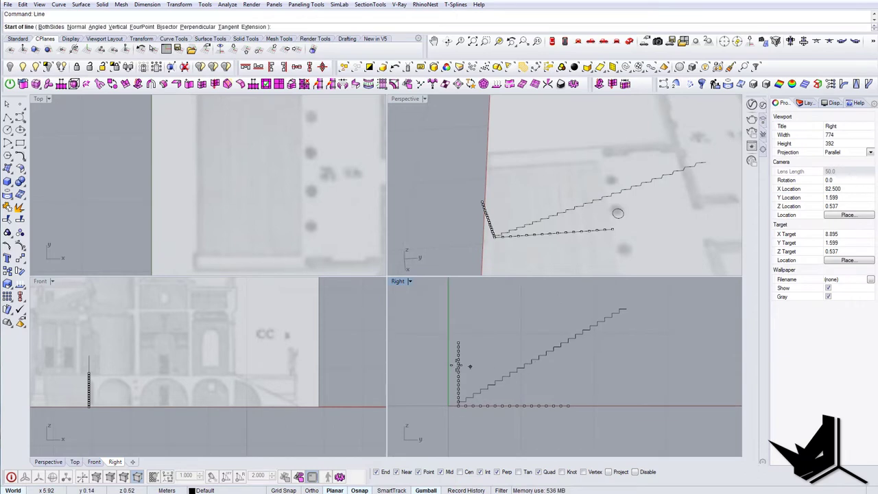
shift+click(611, 337)
scroll(589, 331, up, 4)
right_drag(661, 333, 668, 350)
Delete the surplus copied steps that rise above the horizontal guide line.
drag(534, 310, 530, 308)
key(Delete)
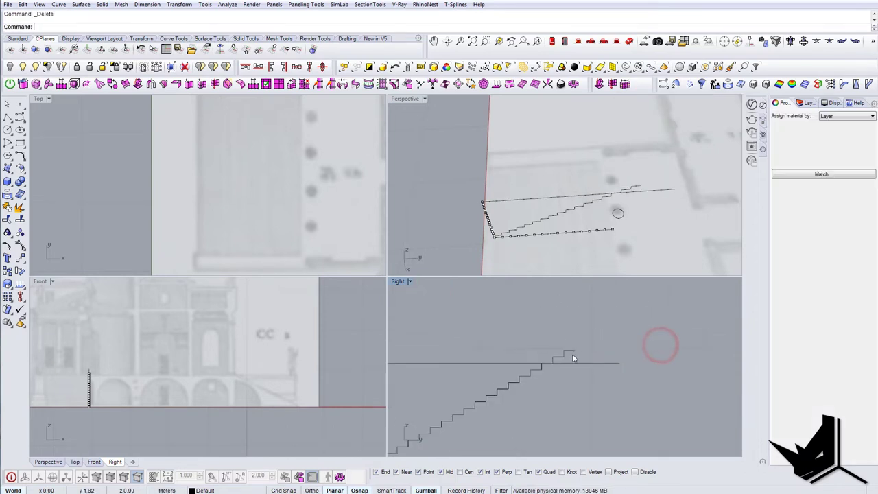
scroll(572, 354, up, 6)
drag(589, 358, 543, 350)
key(Delete)
key(Delete)
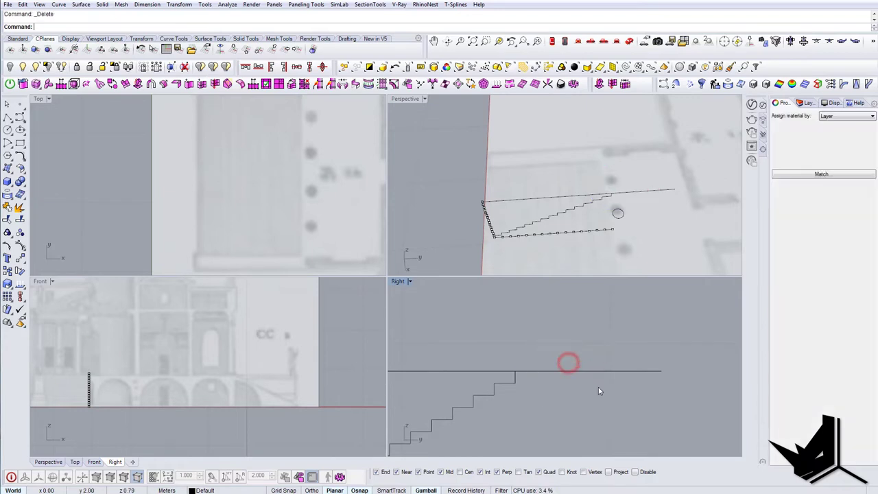
Delete the horizontal guide line, then remove the division points and the two lines they mark.
drag(467, 382, 449, 363)
key(Delete)
scroll(558, 330, down, 8)
right_drag(558, 329, 582, 314)
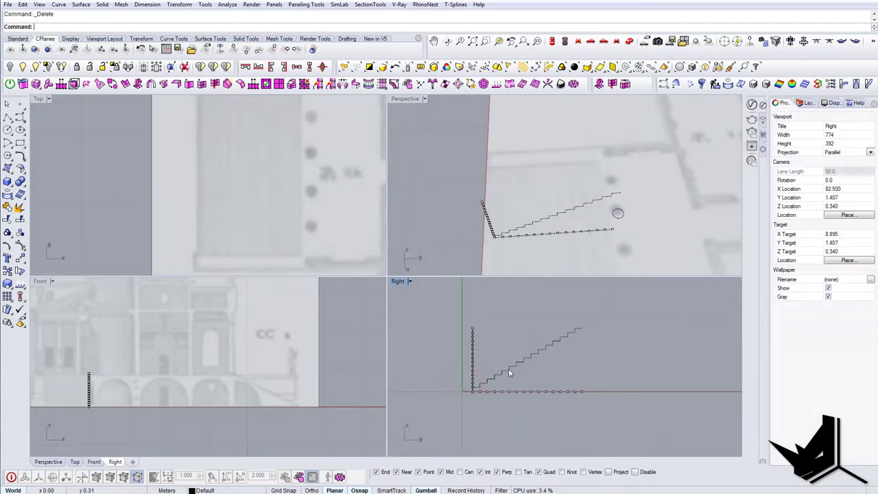
drag(467, 421, 661, 408)
key(Delete)
key(Delete)
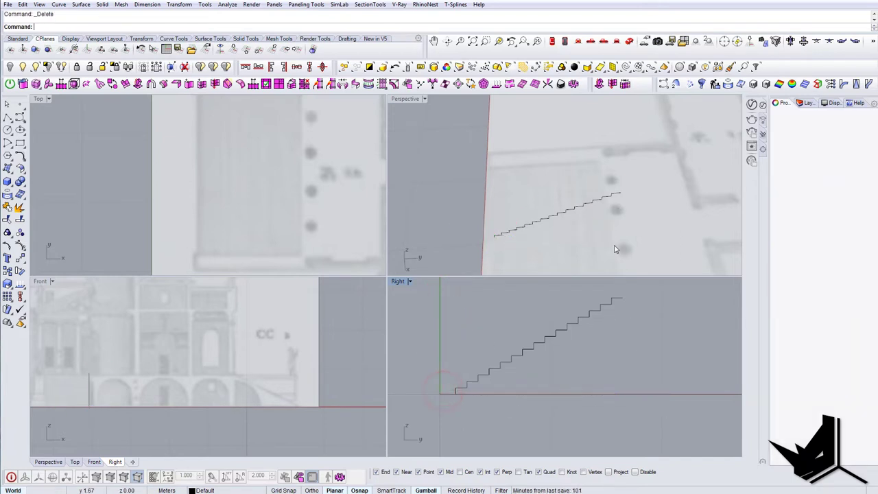
Close the stair profile with a horizontal base line and a vertical line up to the end of the top step.
right_drag(615, 247, 577, 241)
right_drag(471, 392, 455, 391)
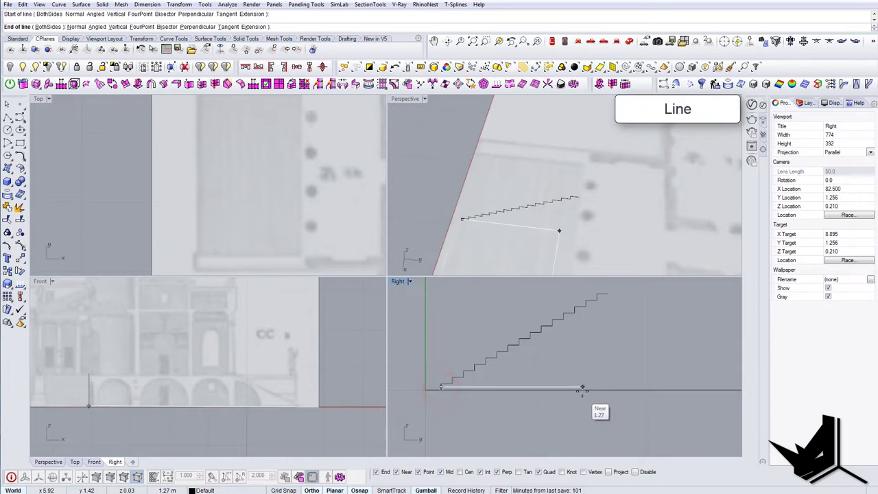
key(Escape)
key(Return)
click(440, 391)
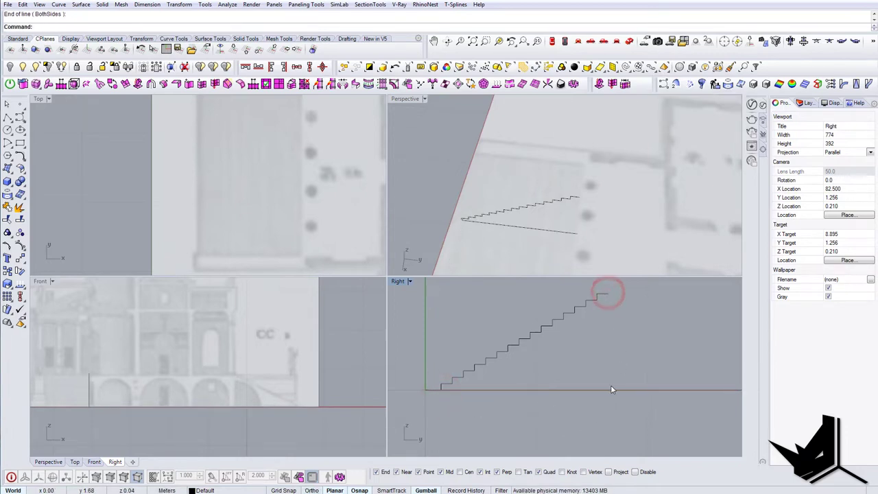
click(607, 390)
click(611, 288)
scroll(587, 351, down, 4)
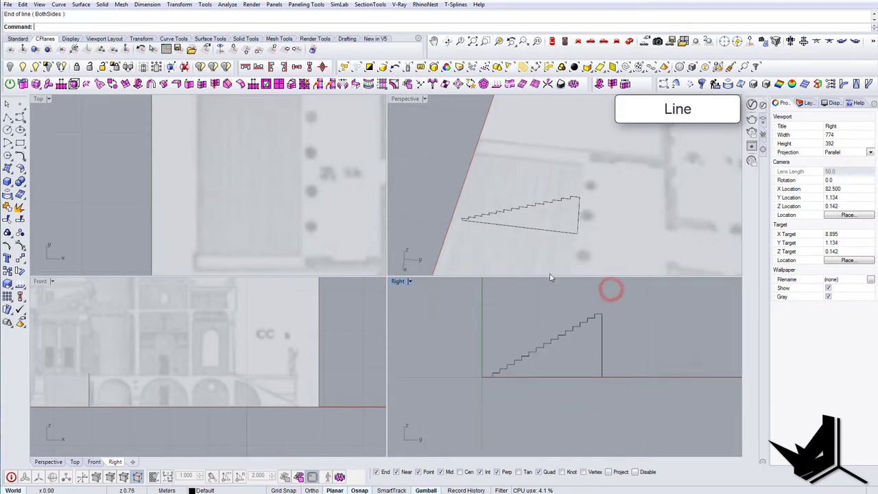
Create a planar surface from all the curves of the closed stair profile.
right_drag(516, 223, 476, 211)
drag(566, 238, 569, 251)
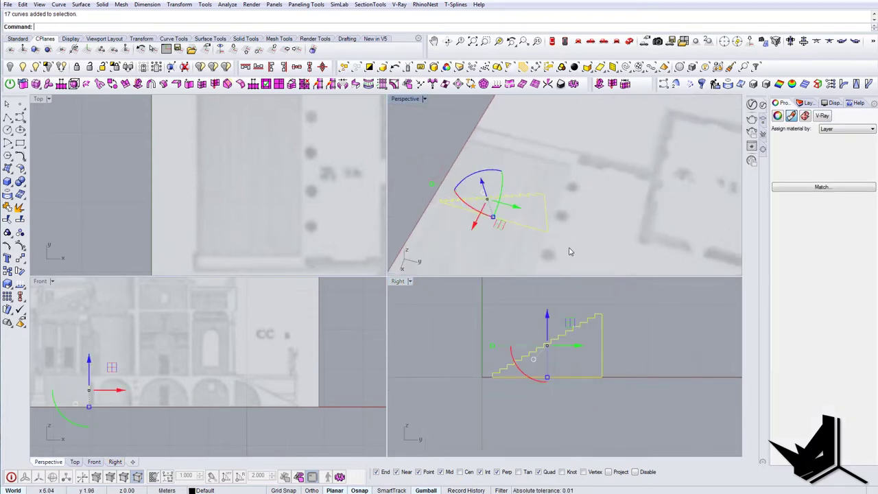
text(ps)
key(Return)
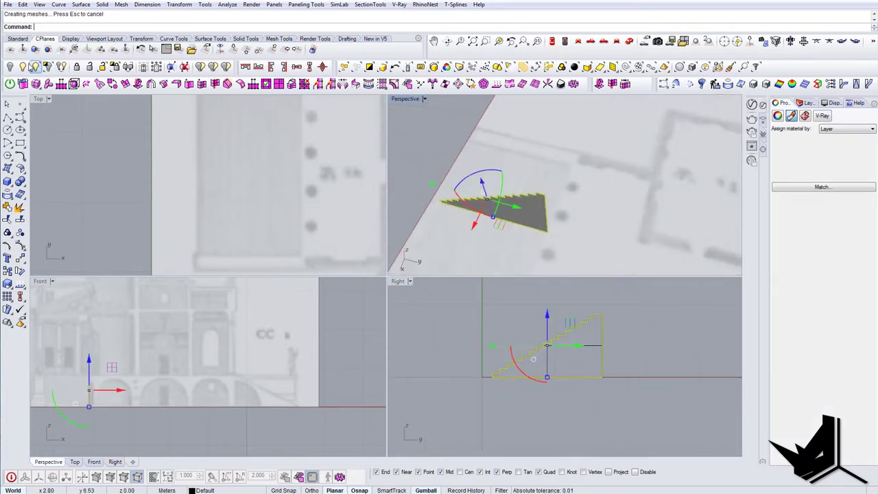
Show the hidden villa geometry and move the stair profile surface 1.18 m from the portico's mid-line to the inner side wall corner.
click(24, 67)
right_drag(460, 181, 542, 177)
mouse_move(541, 177)
shift+right_down()
mouse_move(533, 182)
mouse_move(551, 182)
mouse_move(543, 183)
shift+right_up()
click(535, 182)
click(540, 169)
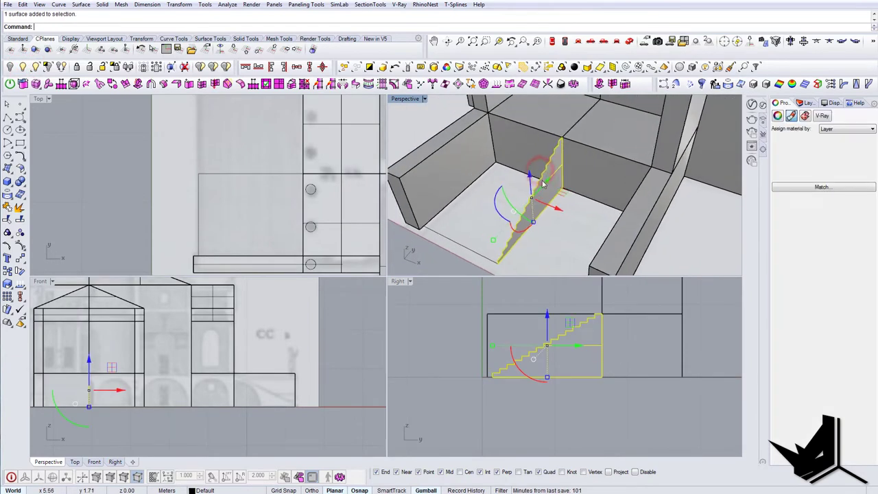
double_click(402, 100)
shift+right_drag(353, 261, 388, 266)
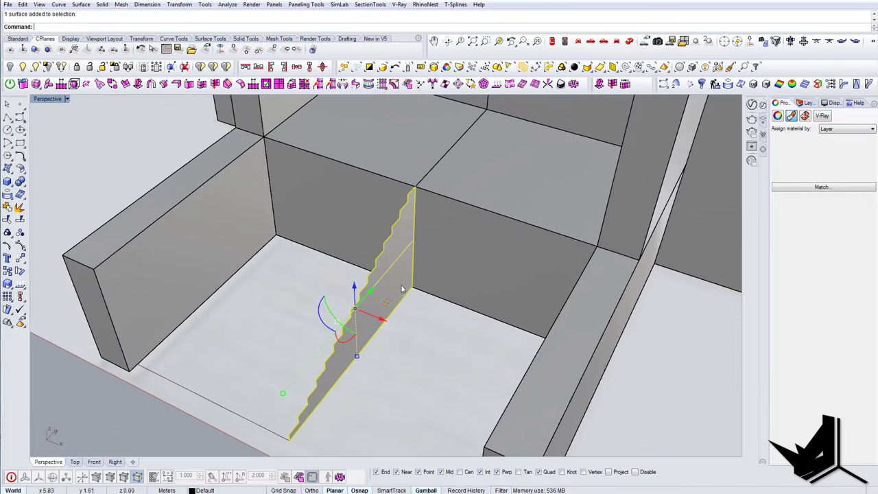
click(412, 290)
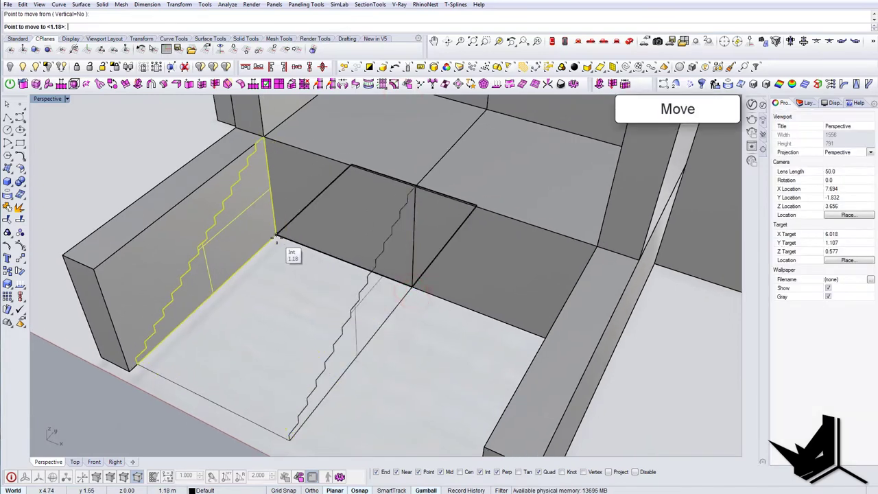
click(278, 242)
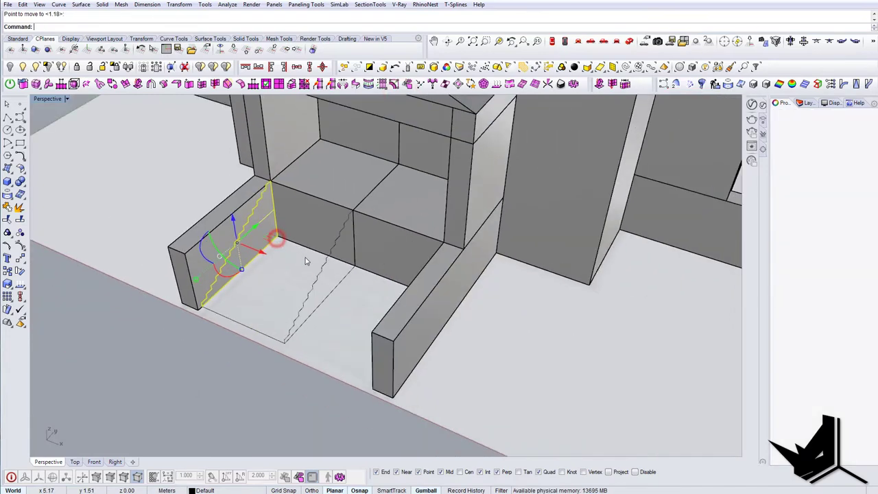
Extrude the stair profile surface into a solid about 2.36 m wide, reaching the opposite side wall.
right_drag(307, 260, 408, 279)
text(ExtrudeSrf)
key(Return)
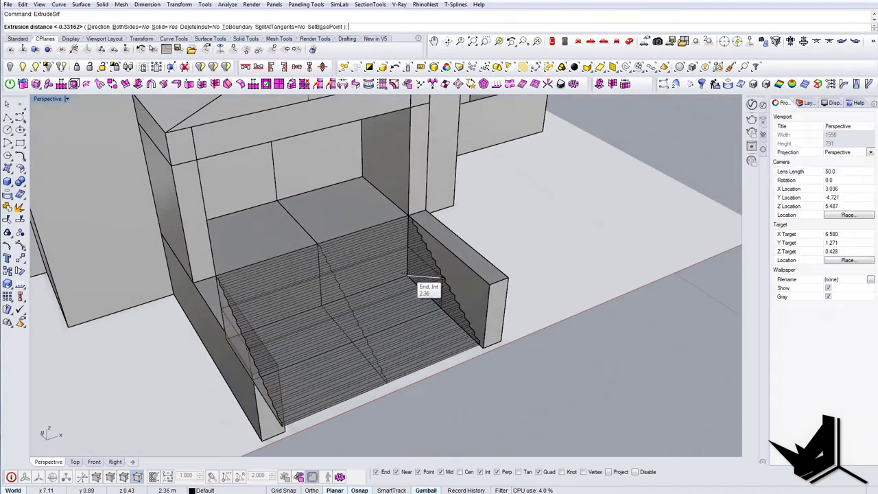
click(410, 276)
right_drag(413, 310, 371, 300)
click(400, 285)
key(Escape)
Mirror a copy of the stairs across the villa's central axis onto the opposite portico.
click(374, 301)
scroll(374, 301, down, 7)
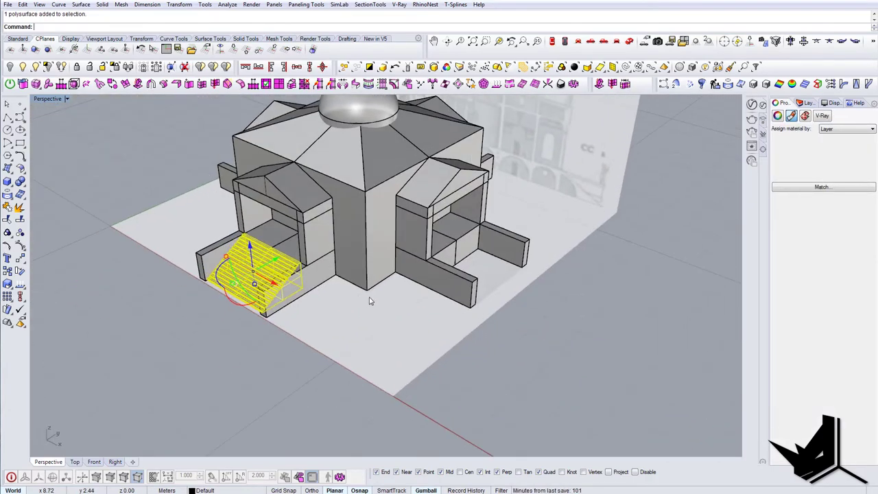
click(456, 266)
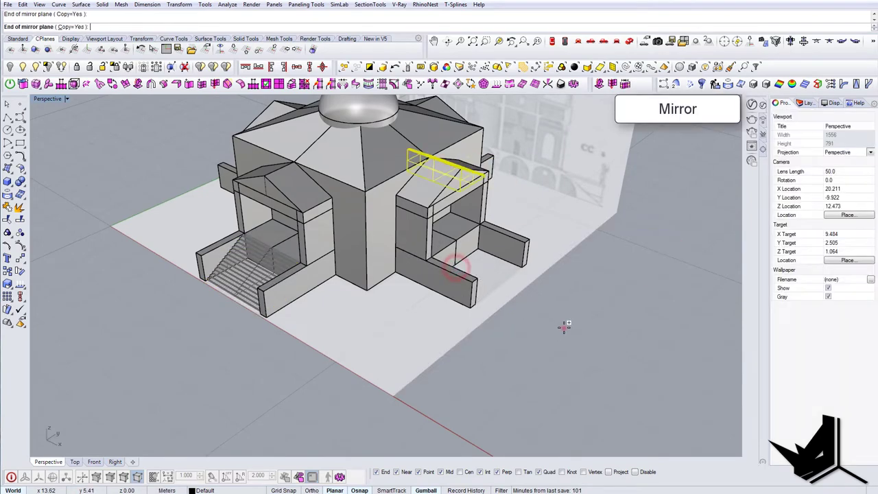
click(562, 328)
right_drag(563, 327, 619, 253)
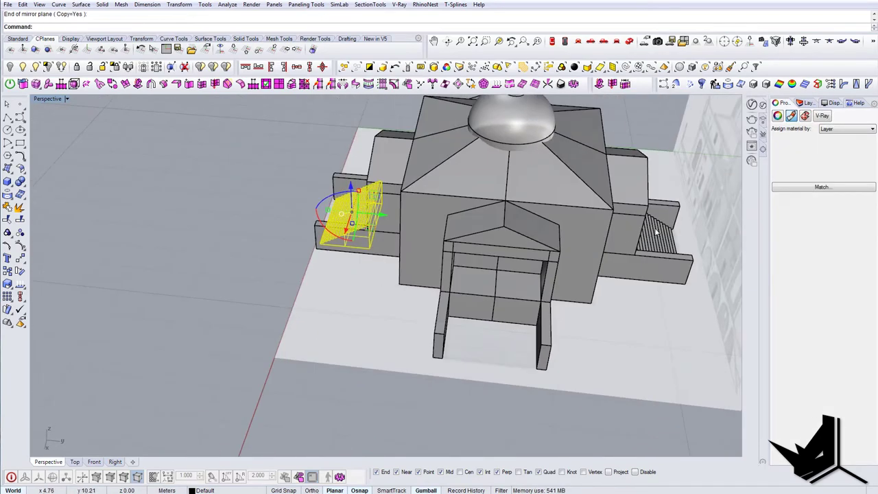
Copy the stairs onto the two remaining porticoes with Orient, using matching points on the stair side walls.
right_drag(334, 281, 446, 295)
text(Orient)
key(Return)
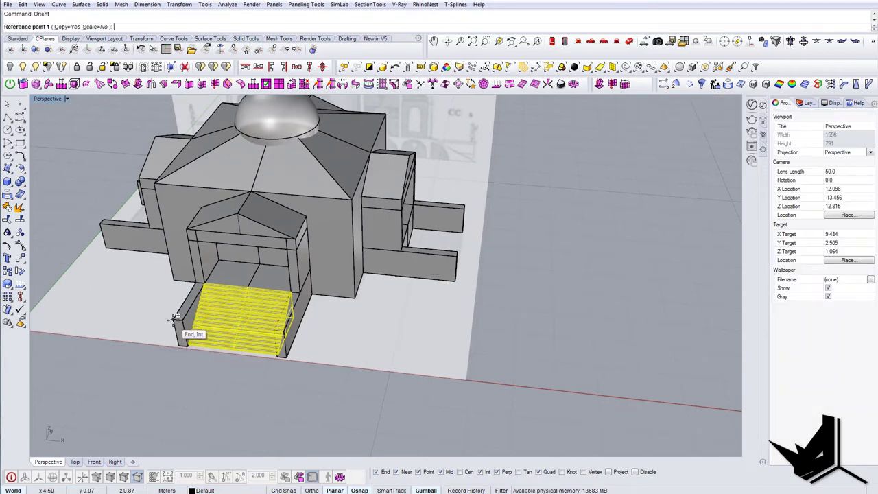
right_drag(414, 304, 488, 300)
click(468, 310)
click(476, 306)
scroll(381, 353, down, 6)
scroll(341, 352, up, 6)
click(334, 351)
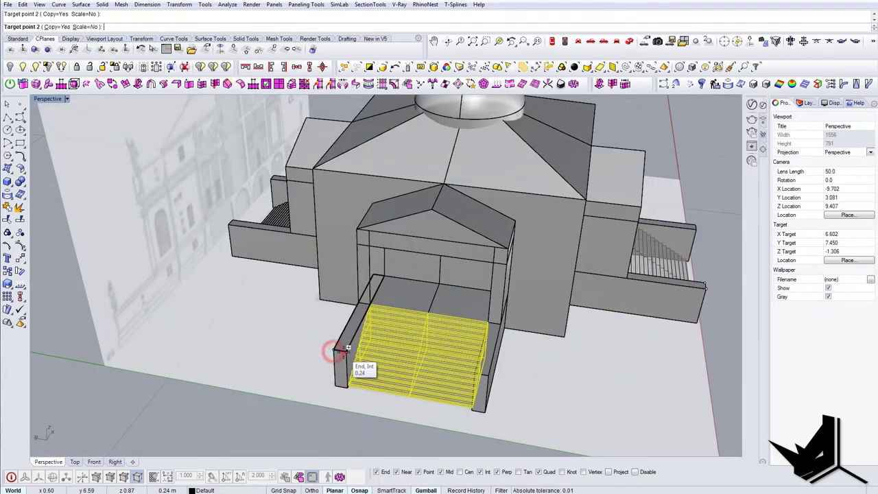
click(345, 353)
right_click(343, 352)
Inspect the stairs around the villa and compare the model with the reference photo, examining the arched openings in the portico side walls.
right_drag(343, 352, 395, 299)
scroll(396, 300, down, 5)
right_drag(427, 327, 337, 347)
right_drag(387, 295, 602, 318)
shift+right_drag(507, 290, 383, 389)
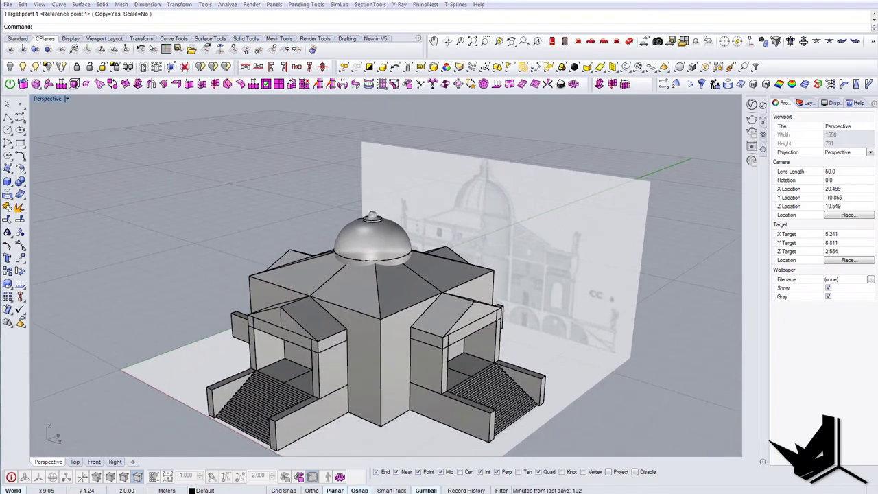
key(alt+Tab)
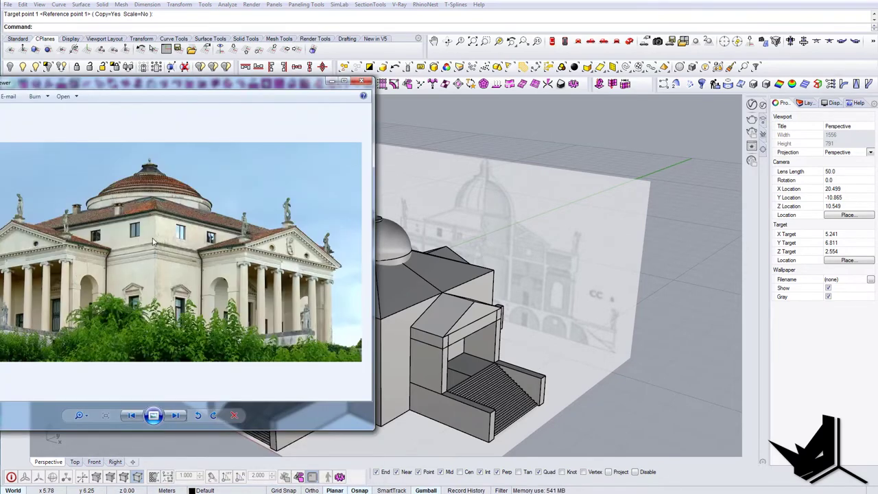
click(330, 82)
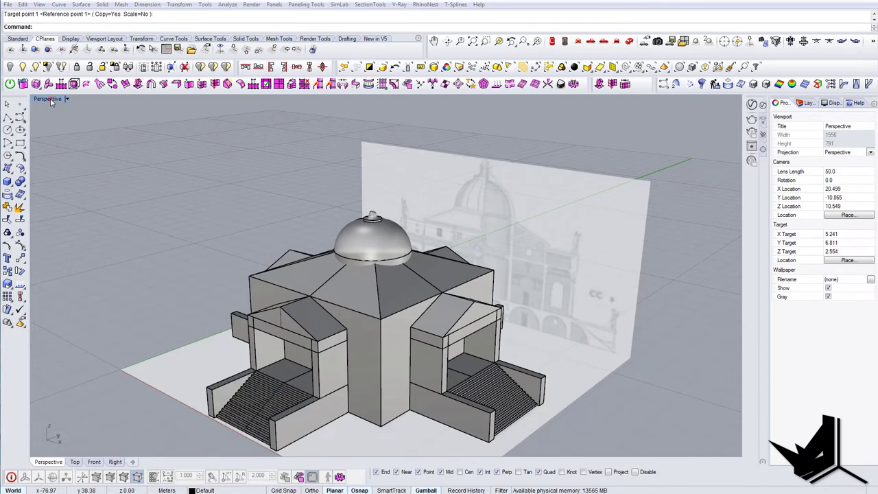
In the Front view, trace the base and left side of the arched portico opening with straight lines.
double_click(50, 101)
right_drag(265, 361, 236, 389)
scroll(250, 390, up, 7)
scroll(214, 395, up, 1)
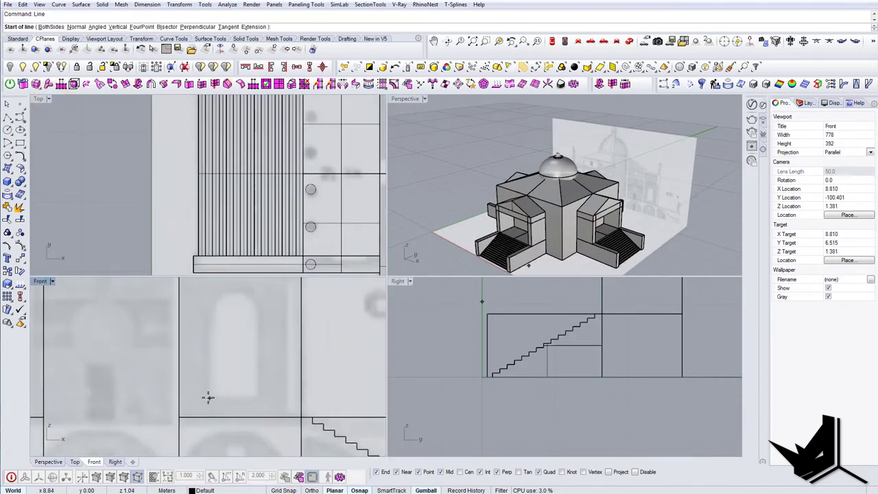
right_drag(239, 380, 270, 402)
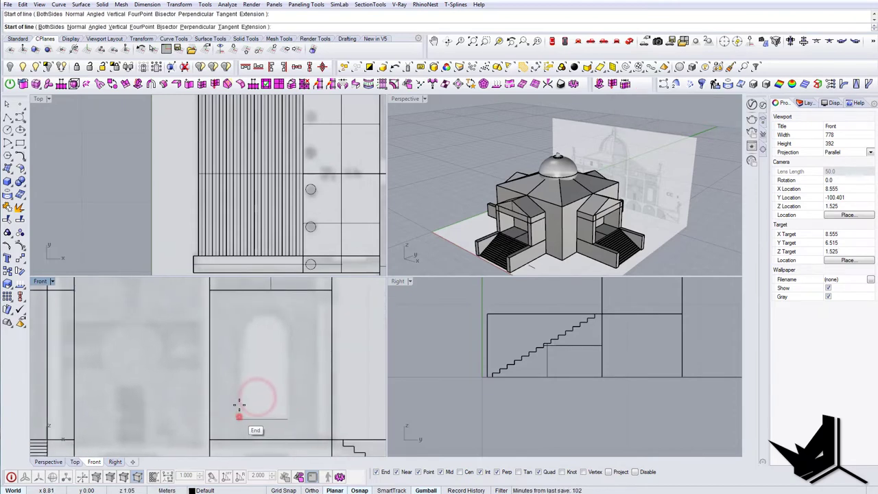
click(238, 417)
shift+click(239, 347)
Complete the opening's rectangle with its right side and a line about 0.46 m long across the arch springing.
right_click(291, 413)
click(287, 415)
shift+click(237, 346)
right_click(236, 347)
click(237, 346)
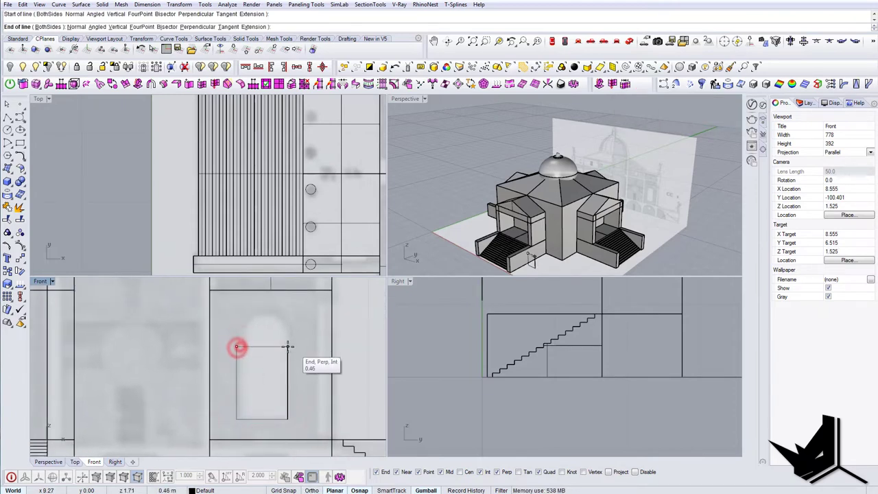
click(287, 346)
right_click(276, 360)
key(Escape)
Draw a circle centred on the springing line and spanning its width, trimming away the lower half and that line to leave an arch.
text(Circle)
key(Return)
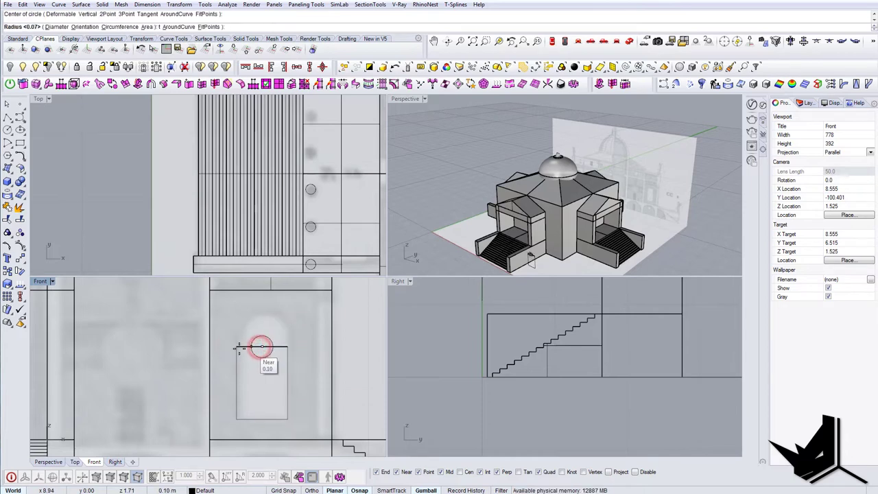
text(Trim)
key(Return)
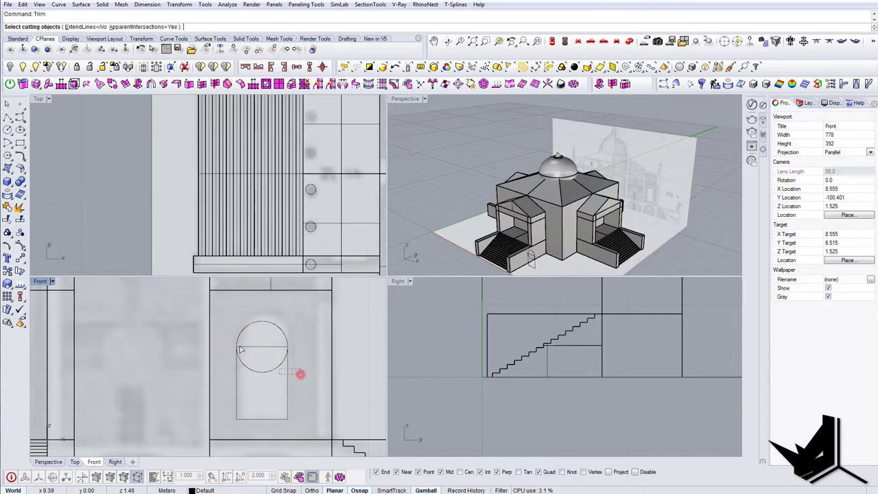
drag(300, 374, 230, 339)
key(Return)
drag(279, 388, 258, 343)
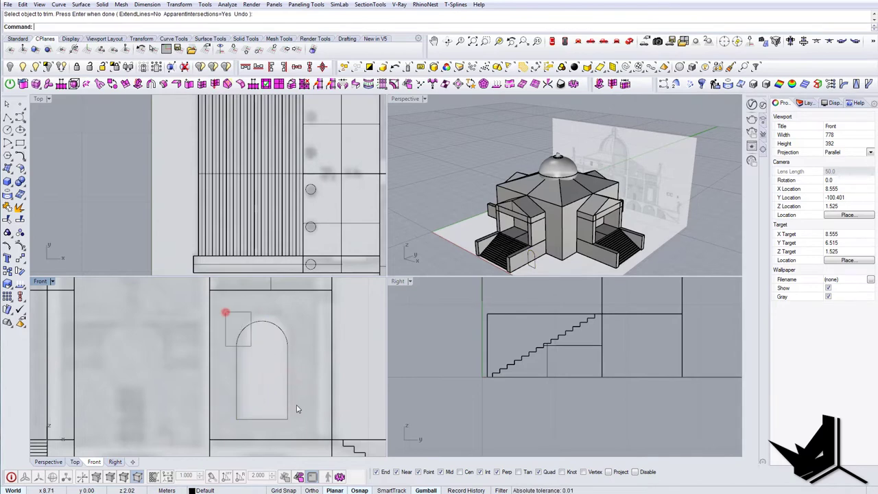
Raise the opening's arch slightly by its control points and join the outline into one closed curve.
drag(297, 410, 297, 380)
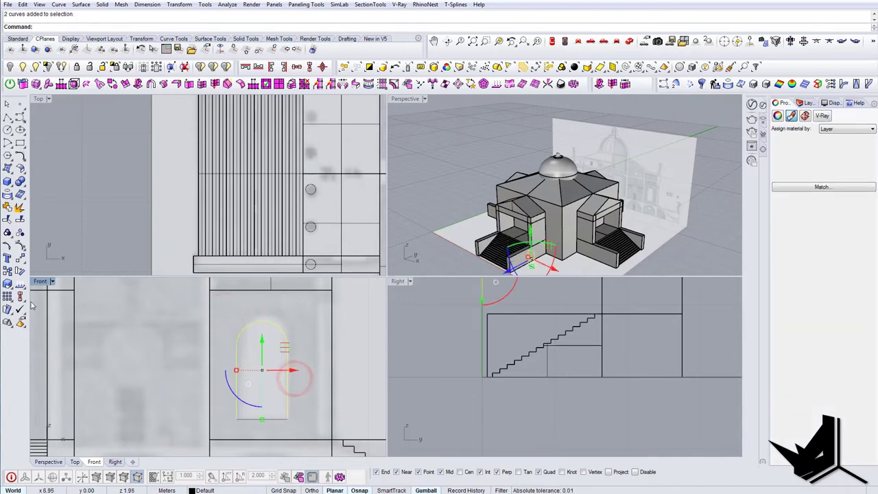
drag(226, 309, 299, 356)
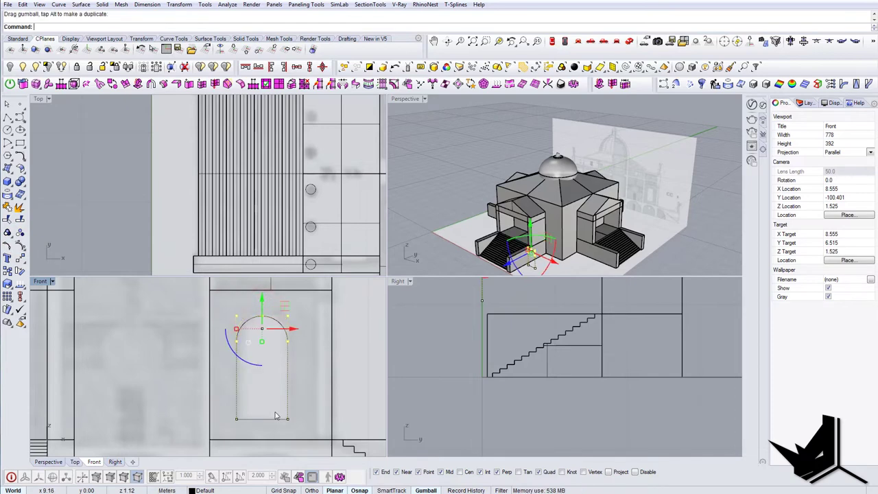
drag(296, 426, 298, 427)
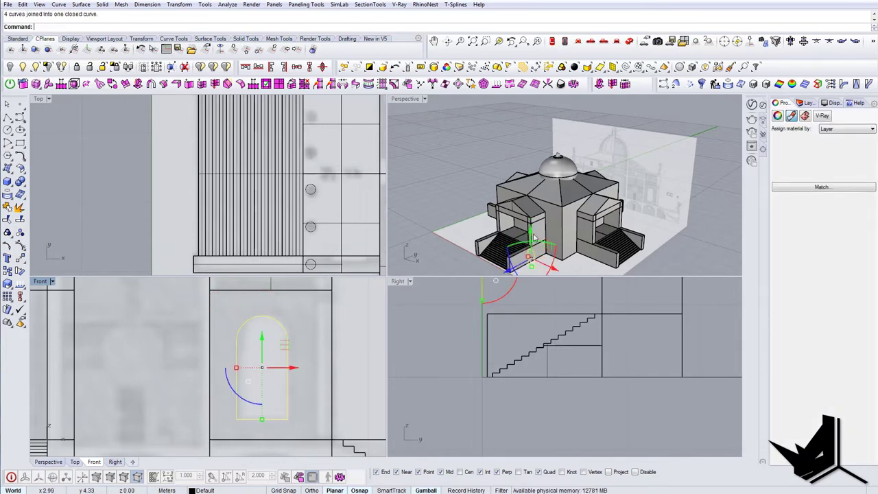
Extrude the closed arch outline through both side walls of the portico.
double_click(400, 100)
right_drag(426, 336, 346, 354)
text(ExtrudeCrv)
key(Return)
click(533, 314)
Use BooleanSplit to cut the portico's two side walls with the extruded arch solid.
right_drag(534, 314, 382, 322)
scroll(371, 319, up, 6)
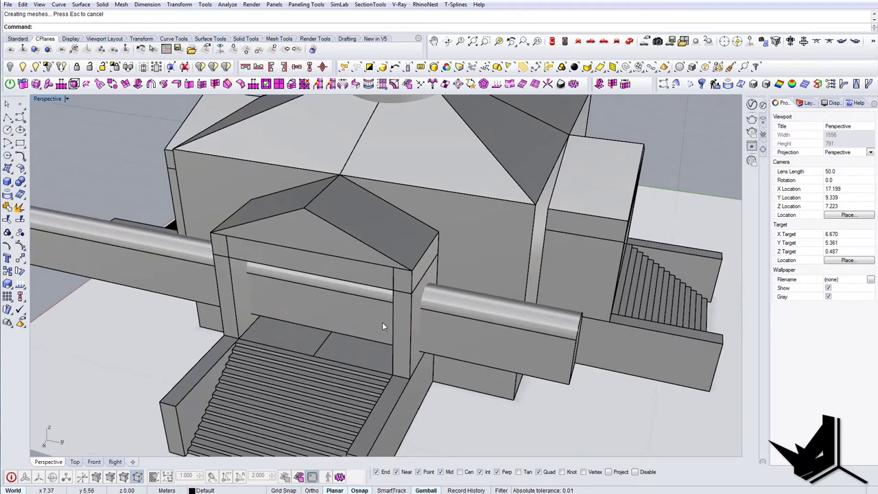
key(Return)
click(402, 322)
click(237, 297)
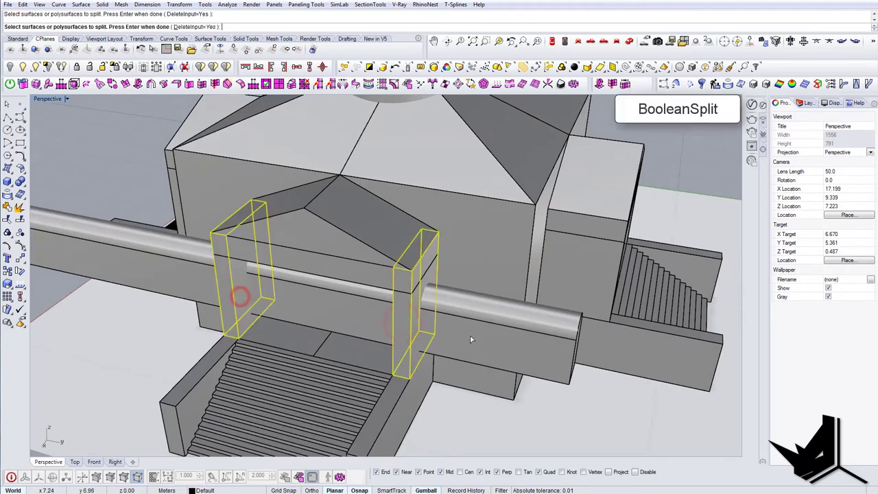
key(Return)
click(469, 335)
key(Return)
Delete the arch cutting solid and the cut-out pieces inside both side walls to open them up.
click(447, 337)
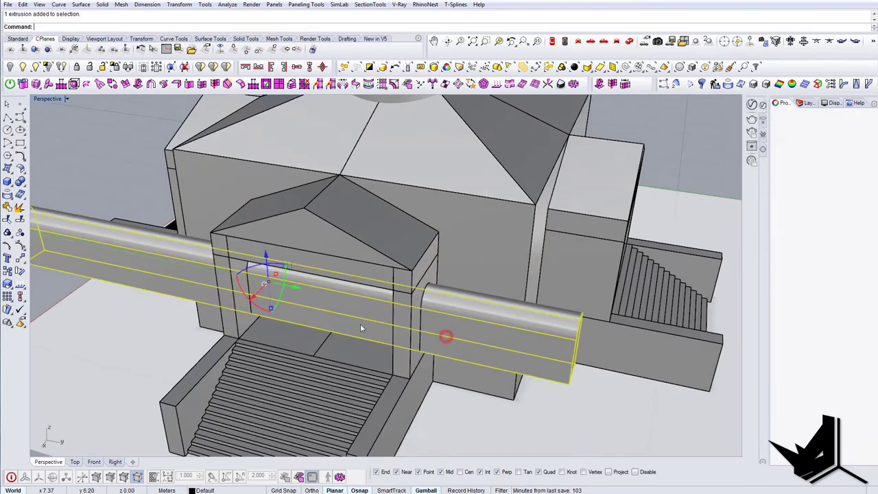
key(Delete)
right_drag(360, 324, 246, 264)
click(398, 287)
key(Delete)
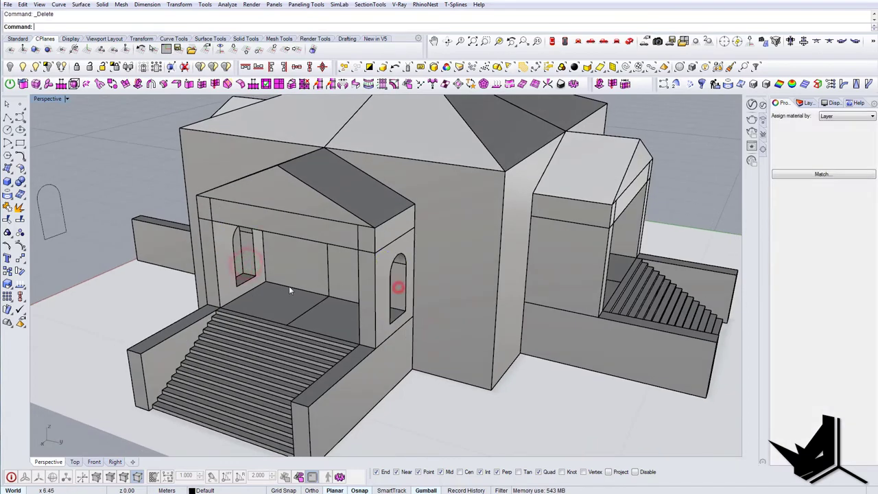
Delete the solid side walls without arched openings from the other three porticoes.
mouse_move(289, 285)
right_down()
mouse_move(398, 287)
mouse_move(292, 285)
right_up()
scroll(395, 288, down, 6)
click(292, 284)
key(Delete)
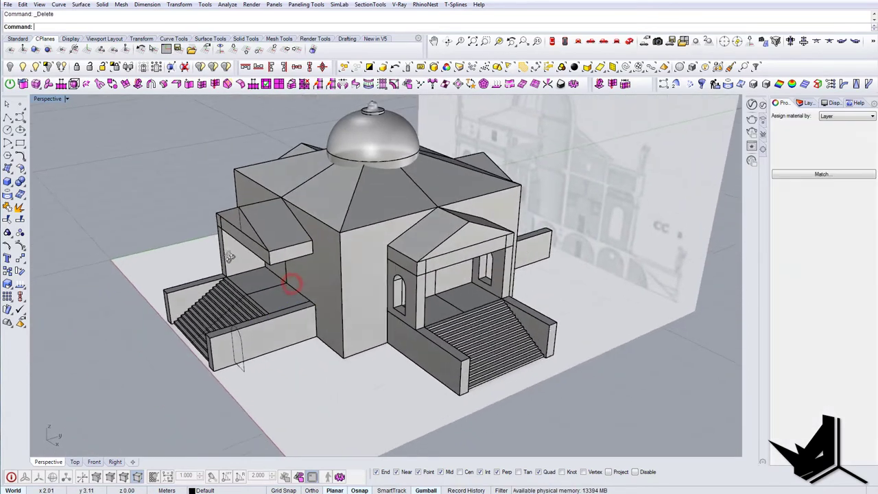
click(231, 244)
right_drag(229, 256, 131, 241)
key(Delete)
click(507, 252)
key(Delete)
right_drag(567, 267, 312, 319)
click(539, 238)
key(Delete)
click(416, 346)
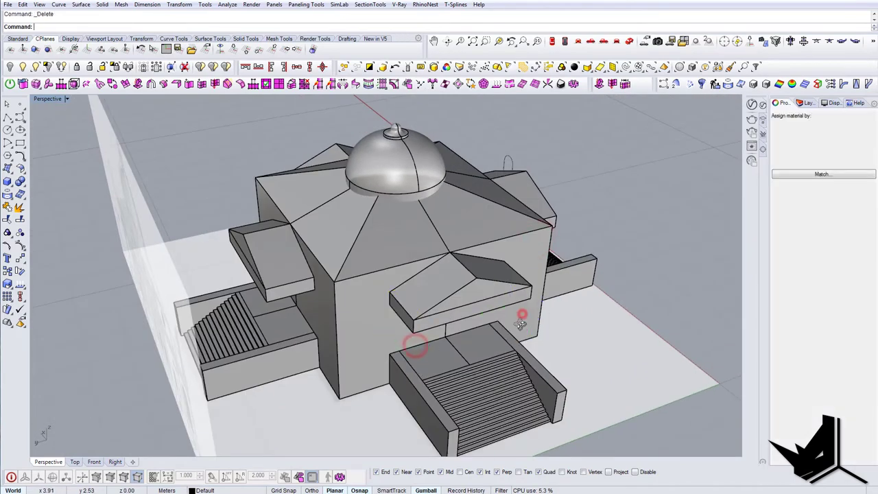
Mirror a copy of the two arched side walls across the villa's central axis onto the opposite portico.
right_drag(520, 324, 256, 313)
click(372, 294)
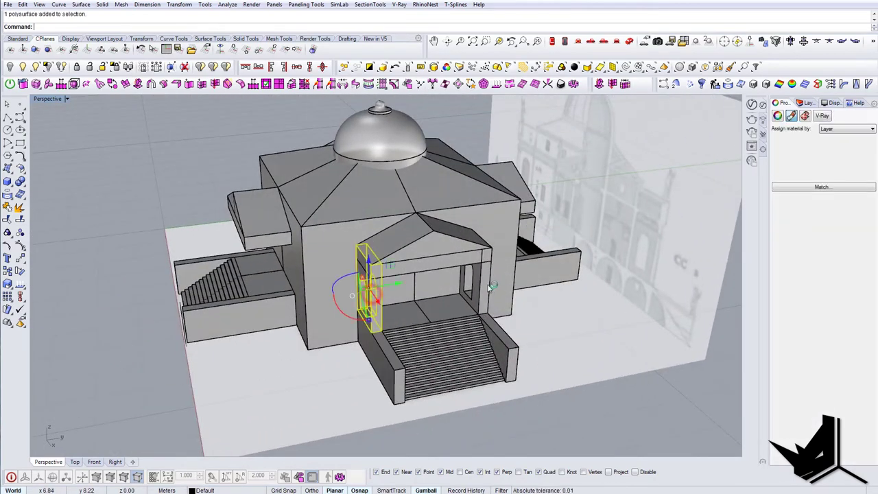
shift+click(489, 288)
scroll(350, 300, down, 3)
right_drag(350, 300, 418, 375)
right_click(266, 343)
click(270, 331)
click(244, 348)
Copy the two arched side walls onto the remaining two porticoes with Orient, matching points on the stair side walls.
scroll(372, 327, up, 4)
click(370, 321)
shift+click(251, 290)
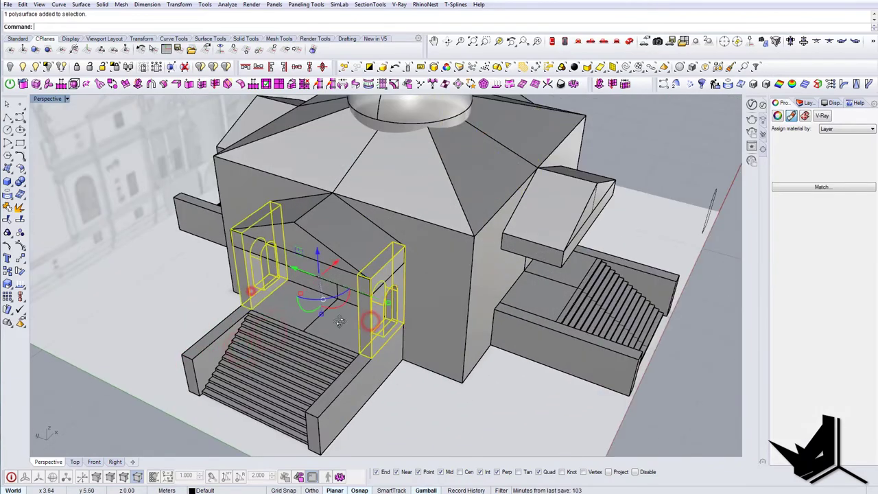
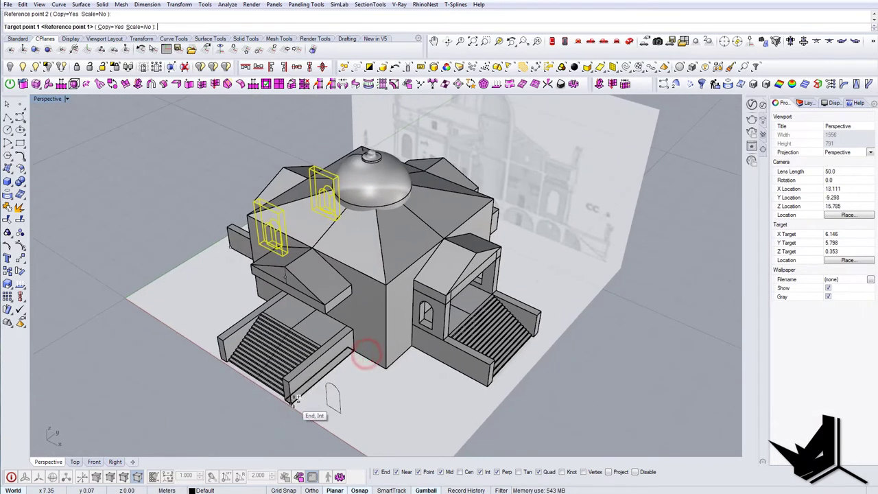
click(295, 399)
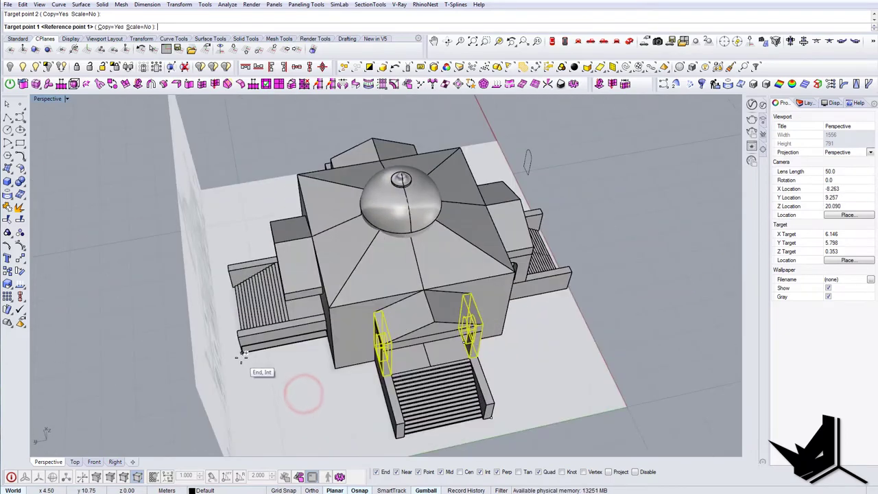
click(245, 408)
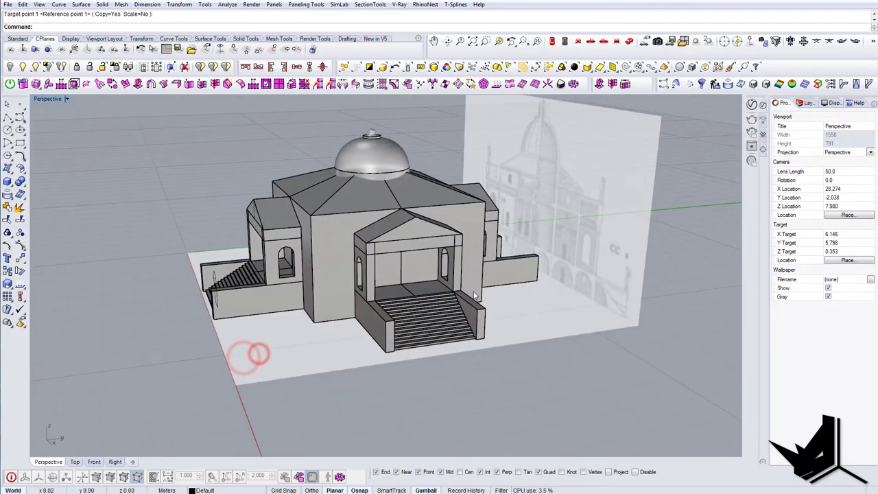
Review the arched porticoes around the villa and return to the four-view layout with the whole front elevation framed.
right_drag(474, 295, 330, 206)
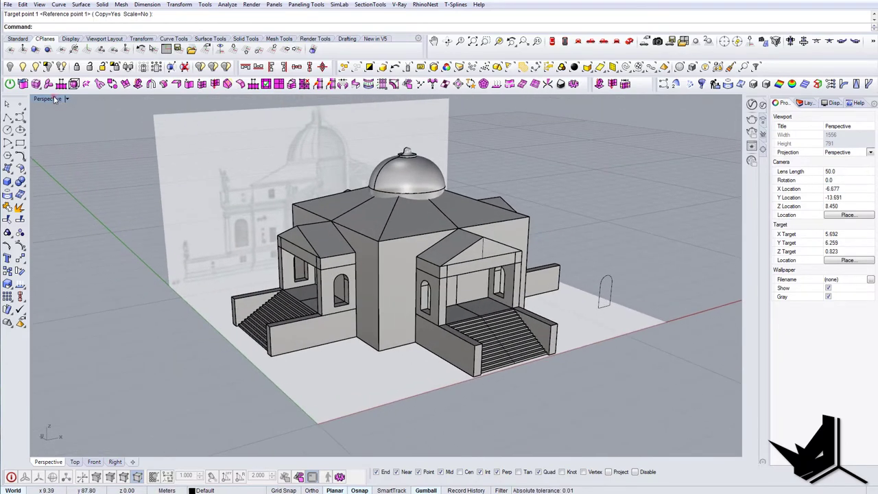
double_click(55, 99)
right_drag(295, 337, 295, 323)
scroll(296, 323, down, 12)
right_drag(229, 302, 256, 357)
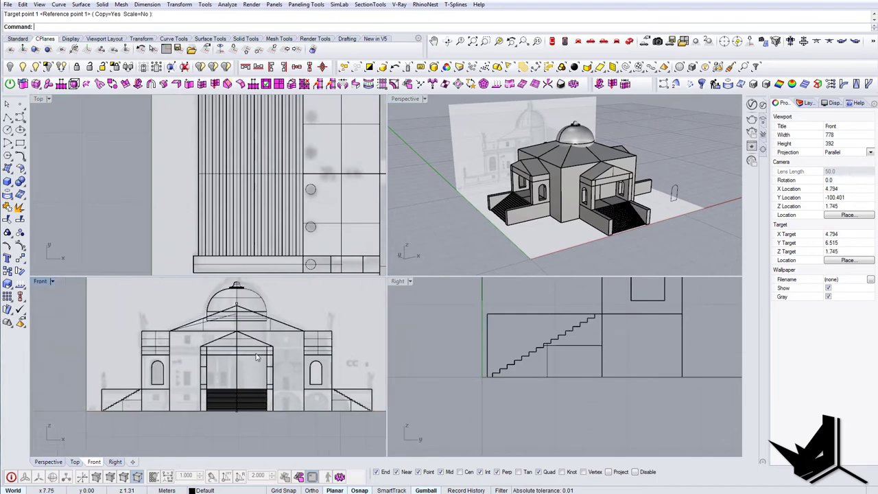
Trace the two small attic windows on one half of the front facade with rectangles over the reference drawing.
scroll(179, 346, up, 15)
click(54, 95)
click(192, 327)
click(230, 375)
click(232, 355)
scroll(210, 353, down, 6)
click(211, 340)
click(293, 340)
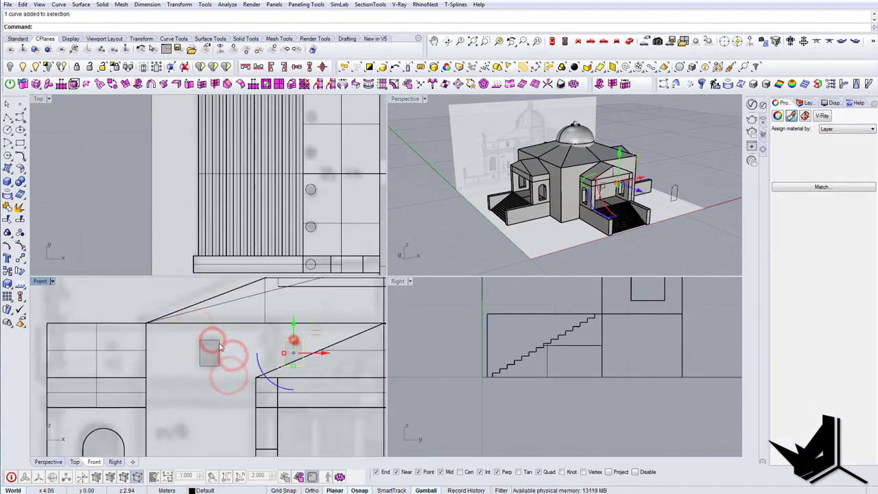
Mirror the two attic window outlines across the front facade's vertical central axis.
scroll(246, 334, down, 8)
text(mirror)
key(Return)
click(246, 334)
Copy the outer attic window outline straight down and fit it over the small basement window below.
scroll(217, 313, up, 8)
click(218, 312)
text(copy)
key(Return)
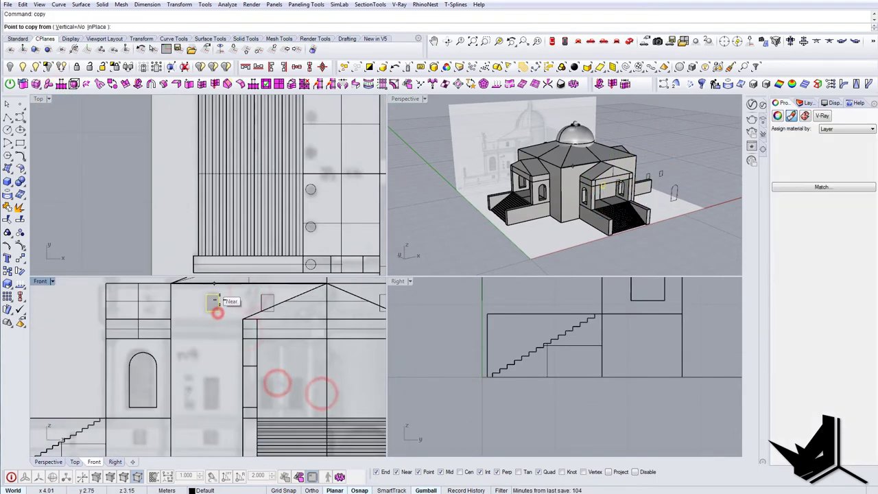
key(Escape)
scroll(217, 313, down, 2)
alt+drag(216, 292, 223, 399)
scroll(205, 419, up, 10)
drag(227, 425, 227, 421)
Copy the basement window outline up to the main-floor window and stretch it to match the taller reference opening.
scroll(251, 428, down, 5)
click(259, 418)
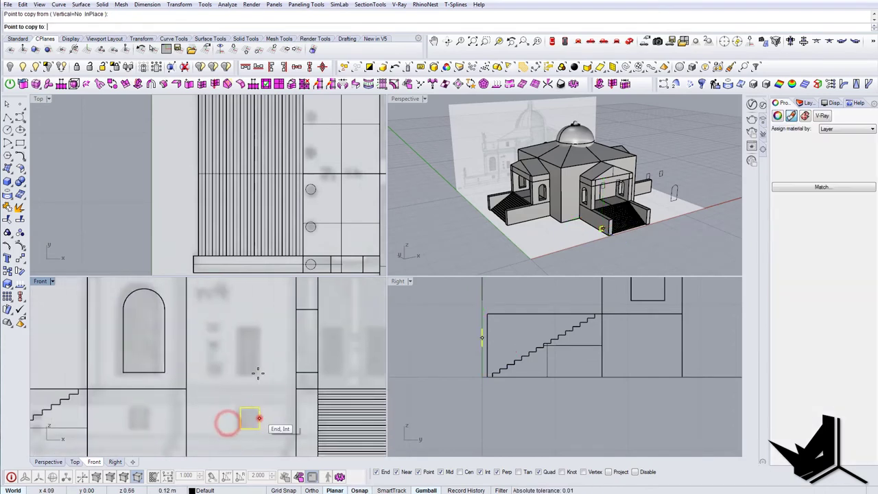
click(260, 353)
click(251, 335)
drag(249, 360, 248, 372)
Copy the basement window outline onto the matching window beneath the side portico's arched opening.
click(254, 411)
text(copy)
key(Return)
click(255, 411)
click(165, 373)
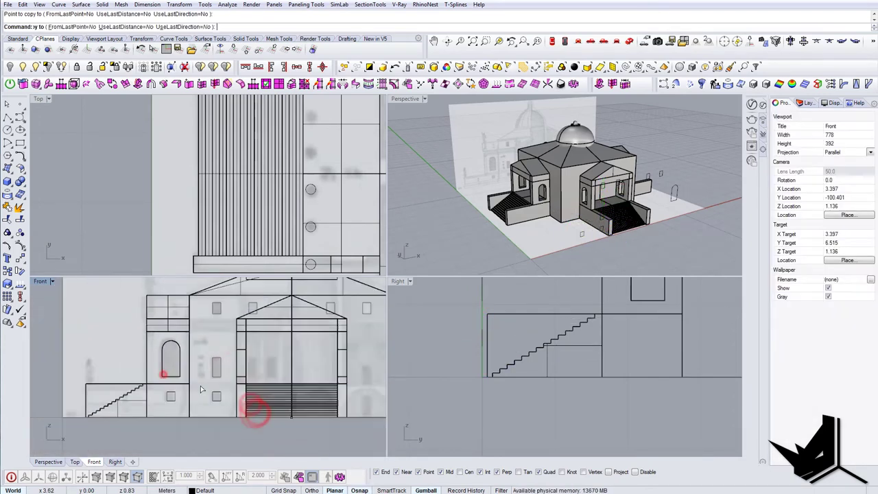
key(Return)
Mirror the main-floor window and both basement window outlines across the front facade's central axis.
scroll(245, 406, up, 4)
scroll(237, 386, down, 4)
click(198, 346)
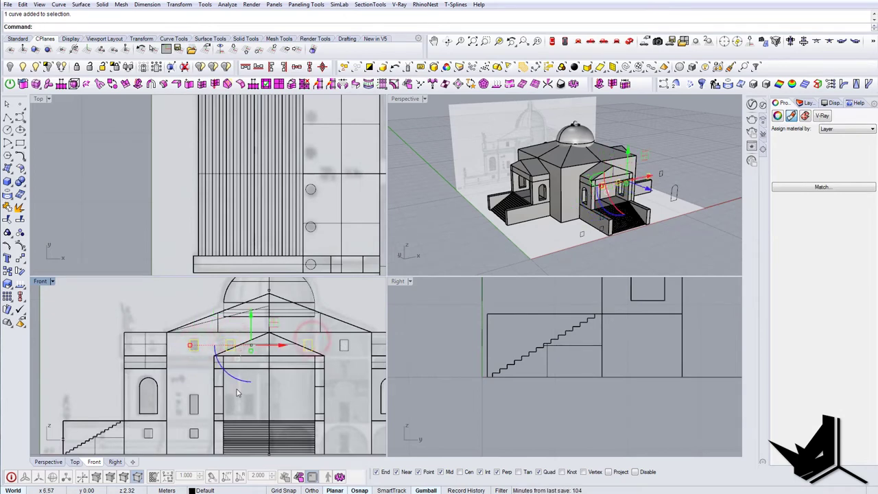
click(197, 404)
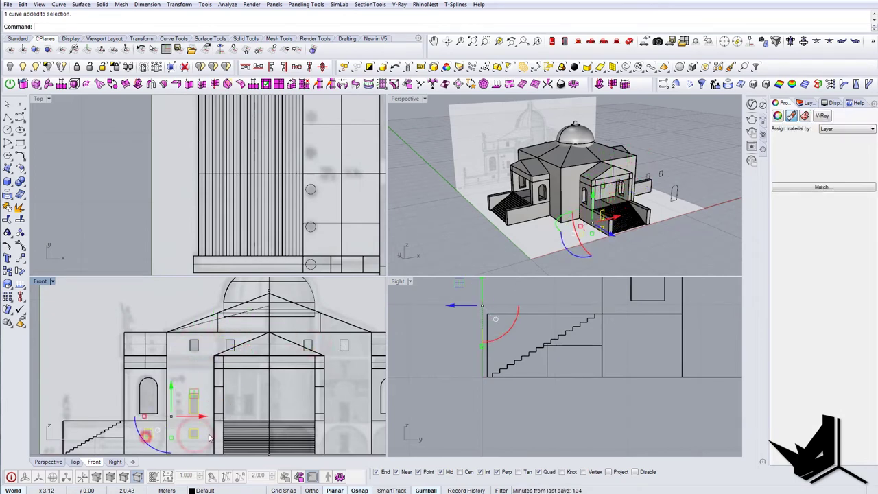
scroll(209, 438, down, 4)
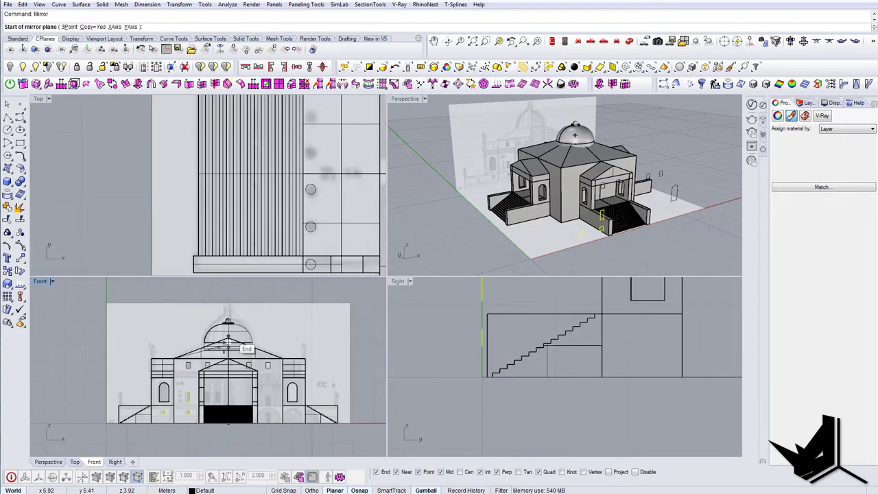
scroll(227, 342, up, 4)
click(232, 333)
scroll(232, 332, down, 2)
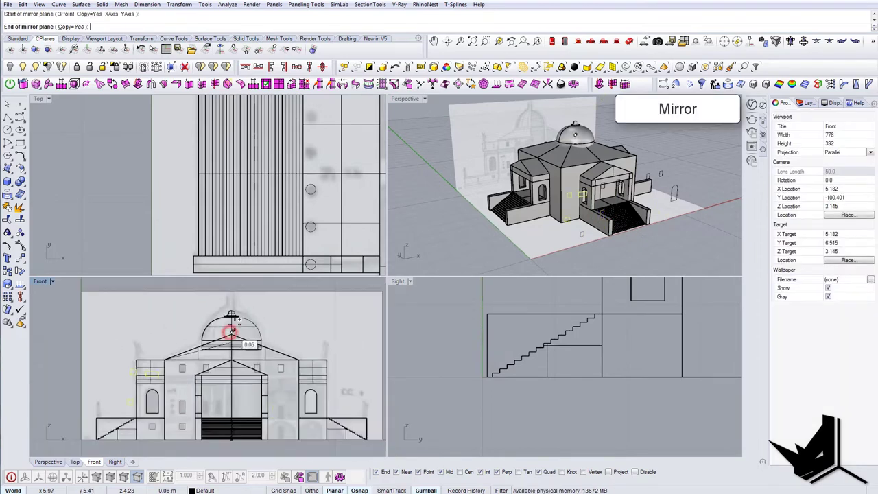
scroll(232, 332, down, 2)
click(238, 305)
click(237, 304)
scroll(207, 412, up, 6)
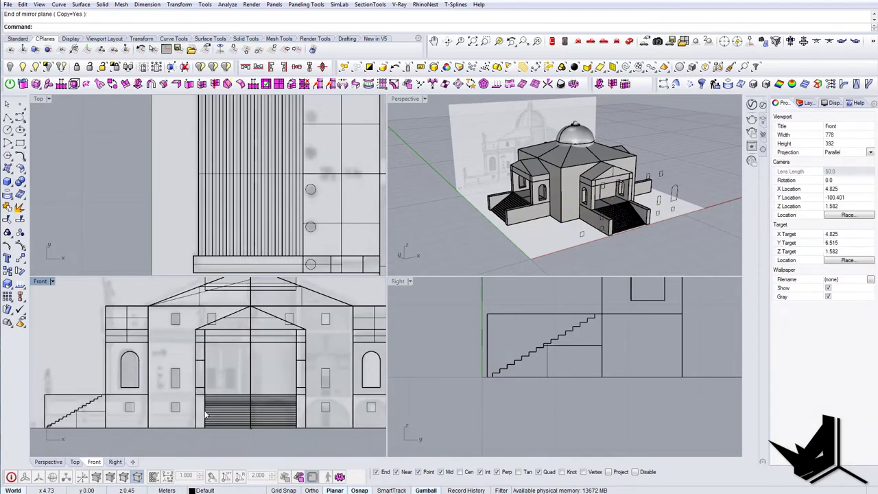
Select the attic, main-floor and basement window outlines across the front elevation.
scroll(206, 414, down, 6)
scroll(182, 409, up, 8)
click(142, 418)
drag(207, 427, 204, 413)
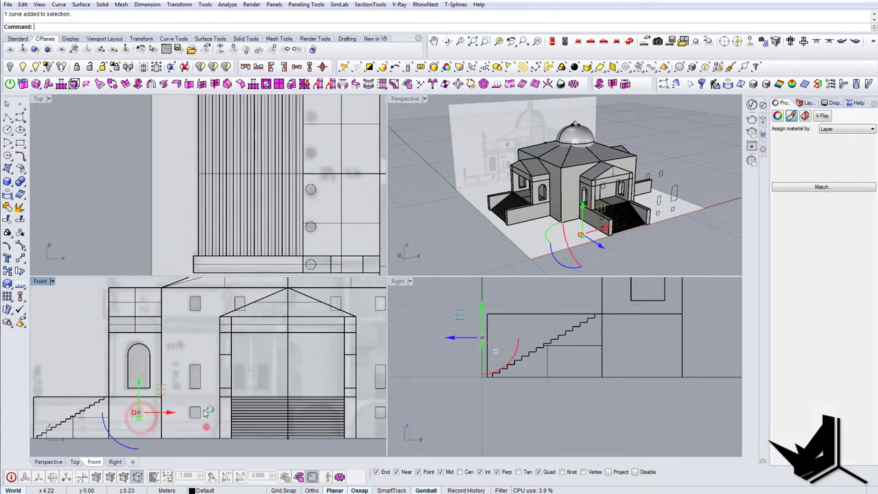
shift+drag(195, 308, 194, 305)
shift+click(236, 299)
right_drag(278, 299, 244, 312)
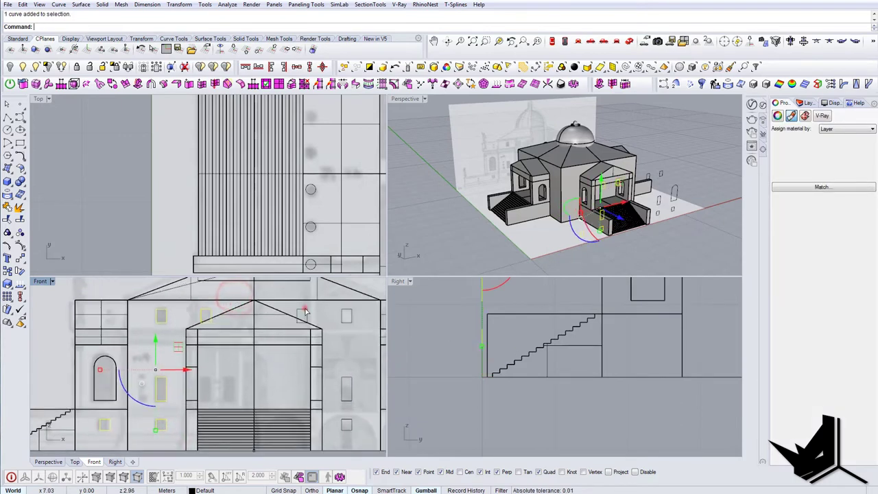
shift+click(305, 309)
shift+click(341, 317)
shift+drag(342, 392, 341, 390)
right_drag(333, 394, 211, 380)
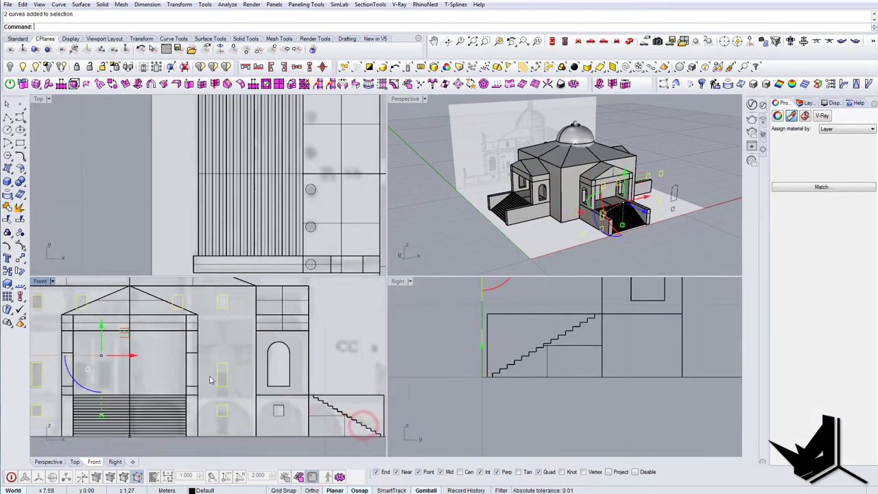
scroll(209, 380, down, 4)
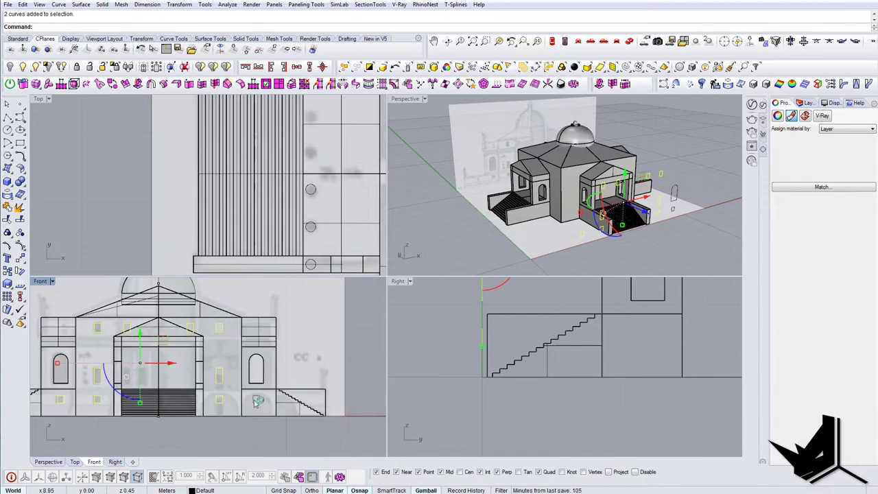
Try extruding the basement window outlines into solid bars with ExtrudeCrv in the maximized perspective view.
double_click(394, 102)
right_drag(370, 275, 332, 341)
scroll(425, 303, up, 4)
right_drag(453, 303, 288, 223)
key(Delete)
drag(295, 274, 299, 279)
right_drag(299, 279, 332, 310)
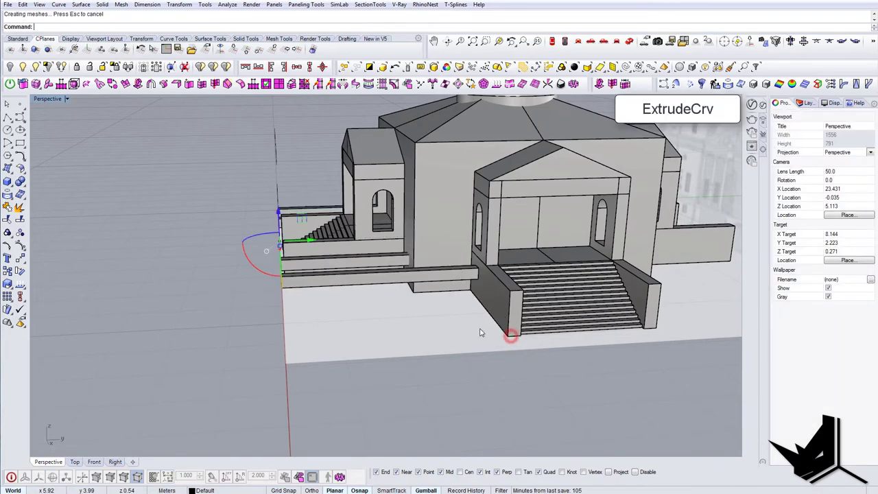
right_drag(398, 304, 337, 325)
key(Escape)
key(ctrl+z)
Extrude the outer and inner pairs of basement window outlines into solid bars reaching into the villa's walls.
click(336, 325)
right_drag(209, 282, 144, 264)
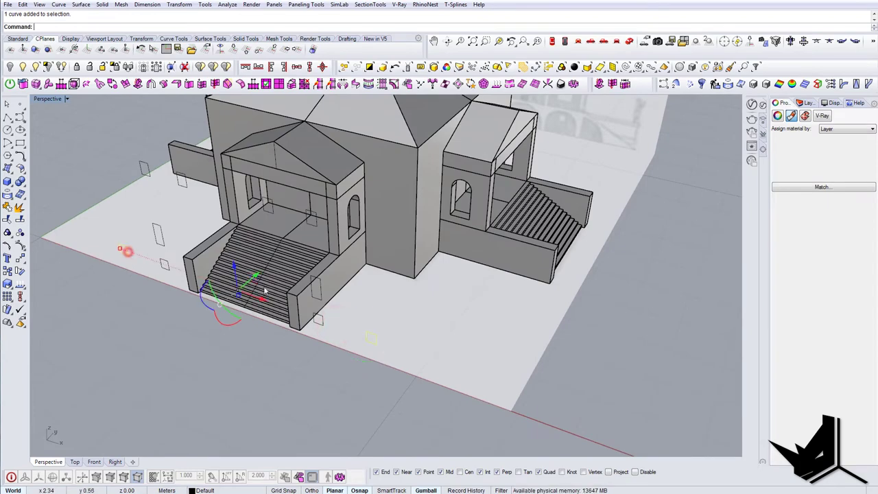
right_drag(265, 291, 411, 315)
key(Return)
click(548, 323)
shift+right_drag(338, 322, 327, 269)
click(366, 337)
key(Return)
Extrude the attic and main-floor window outlines into solid bars with ExtrudeCrv, long enough to reach the front wall.
drag(357, 236, 358, 242)
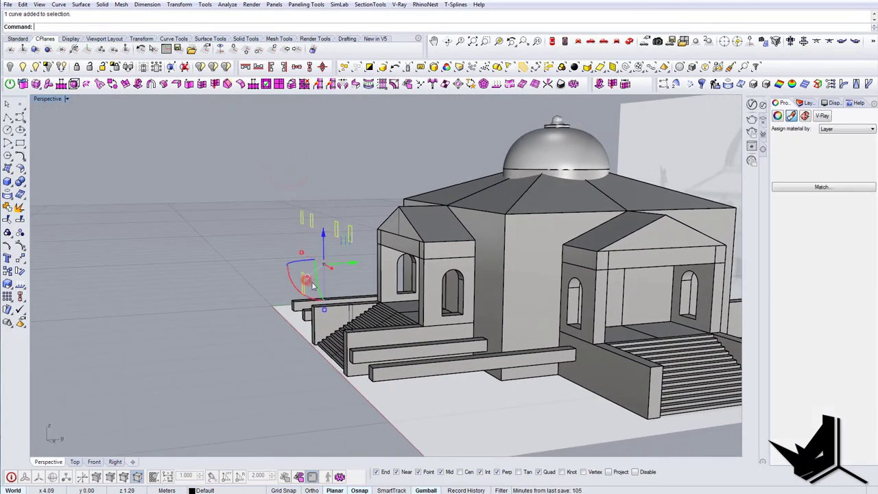
right_drag(358, 303, 332, 317)
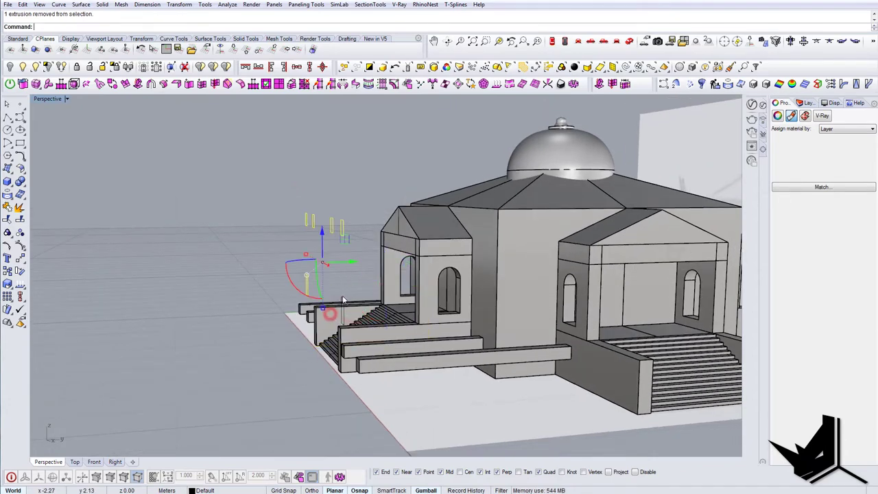
right_drag(388, 279, 480, 358)
text(ExtrudeCrv)
key(Return)
click(504, 258)
Select all the window bars together and shift them slightly along their length into the villa's front wall.
click(393, 342)
shift+click(402, 364)
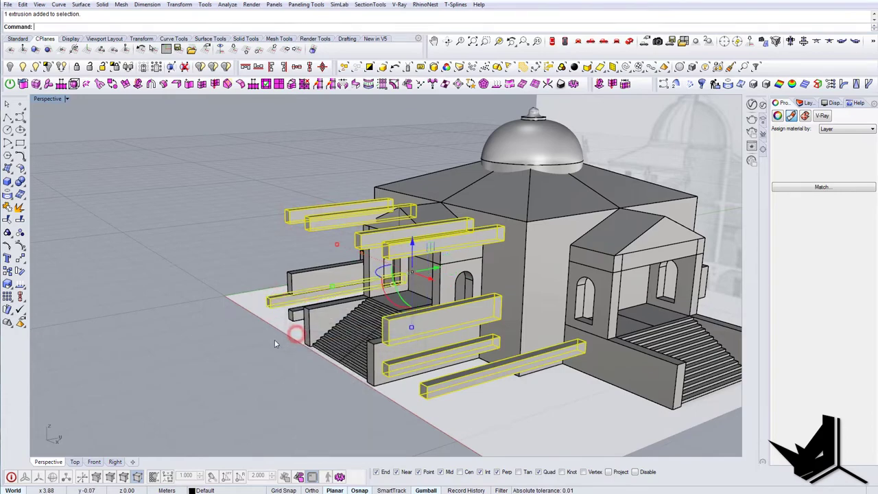
right_drag(274, 343, 300, 312)
right_drag(283, 345, 456, 354)
scroll(345, 270, up, 3)
shift+right_drag(341, 271, 388, 258)
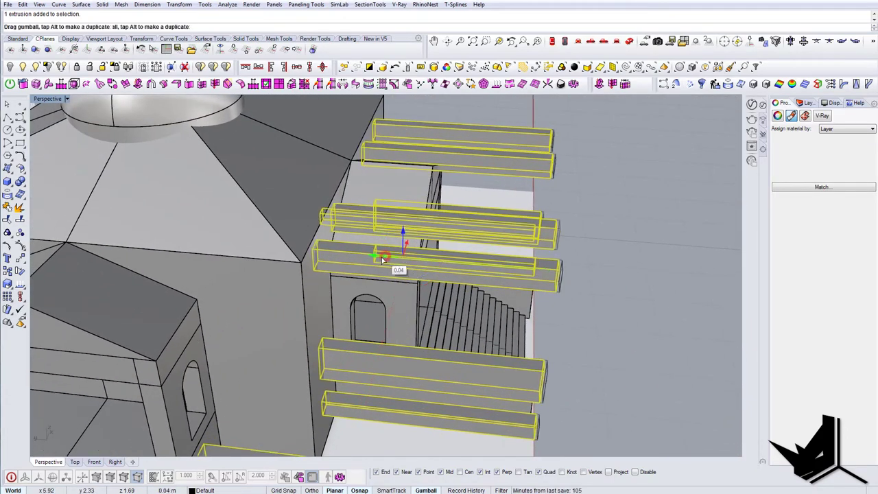
drag(382, 259, 382, 260)
Select all extrusions and remove the stair side walls from the selection, keeping only the window bars.
right_drag(384, 262, 292, 281)
scroll(343, 295, down, 5)
key(Escape)
right_drag(432, 305, 308, 293)
drag(321, 263, 280, 232)
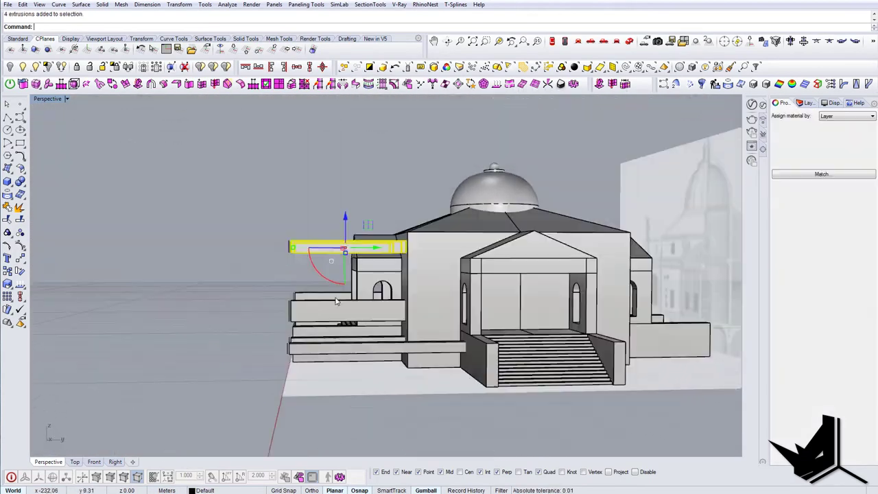
right_drag(337, 300, 360, 308)
key(Escape)
text(Sel)
right_drag(398, 326, 478, 328)
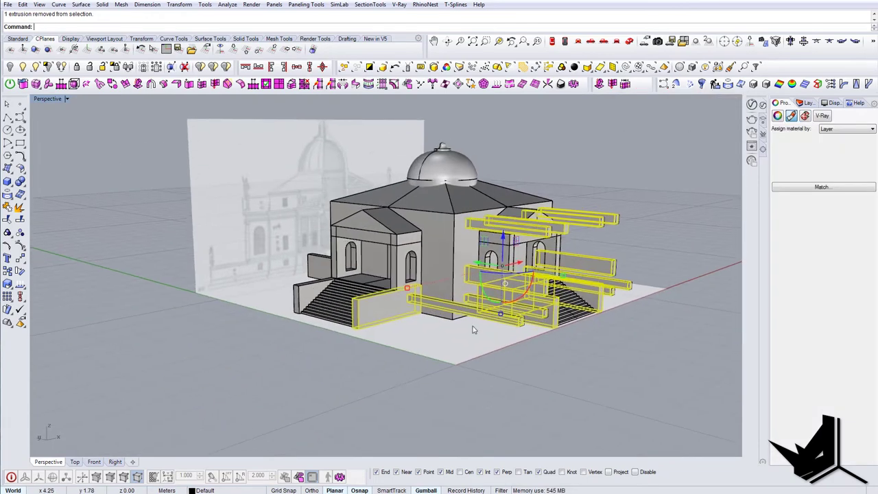
ctrl+drag(384, 402, 326, 302)
right_drag(453, 329, 358, 319)
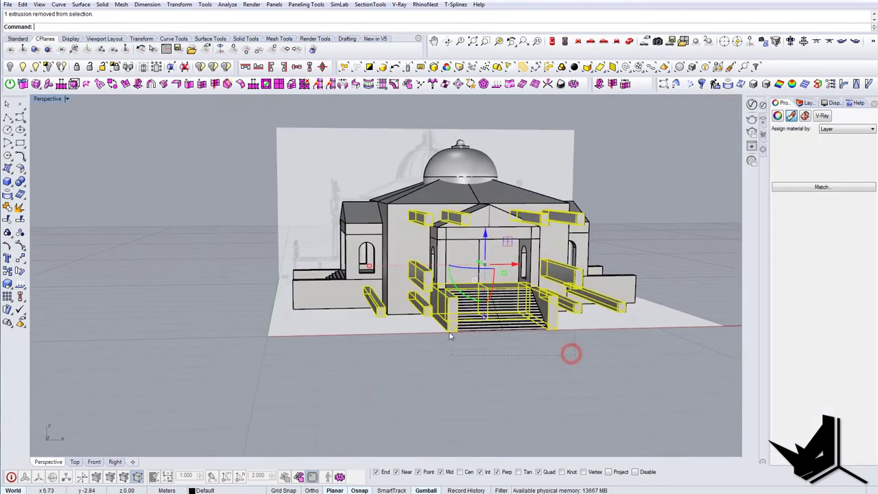
ctrl+drag(479, 277, 478, 276)
right_drag(489, 283, 453, 341)
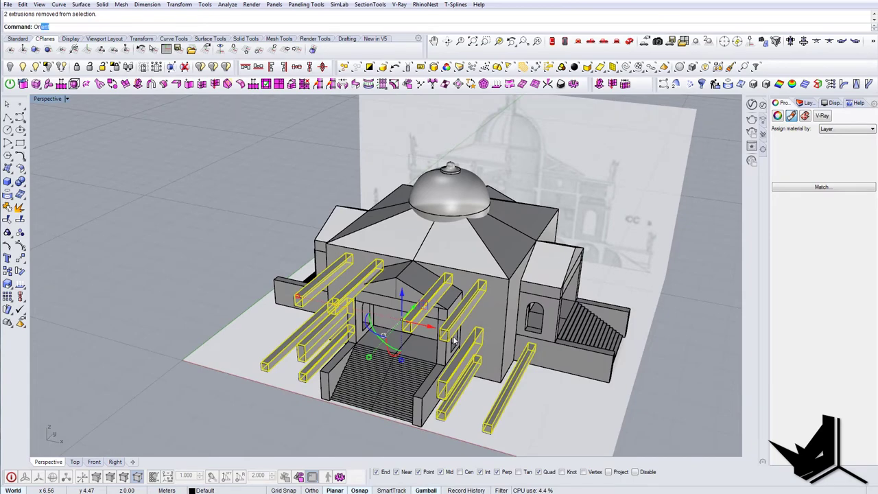
Try to copy the window bars onto the adjacent facade with Orient, using the villa's corner points as references.
key(Return)
scroll(395, 265, up, 5)
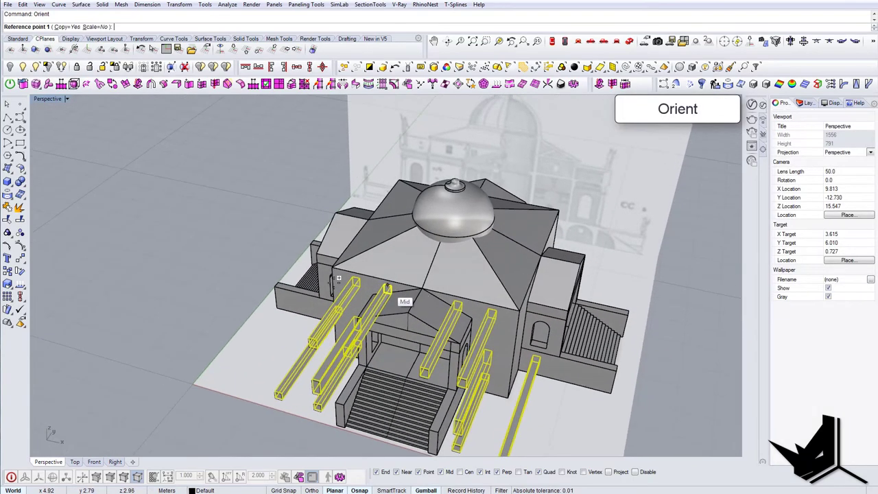
right_drag(336, 257, 399, 260)
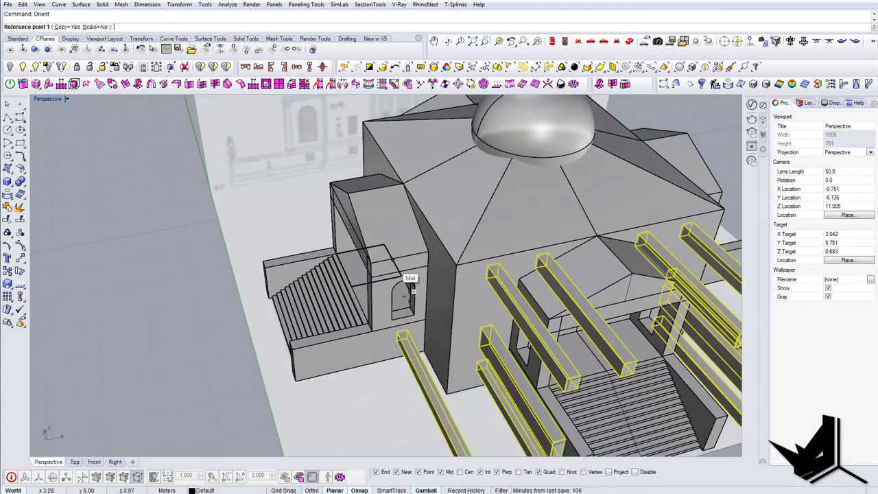
scroll(456, 400, up, 4)
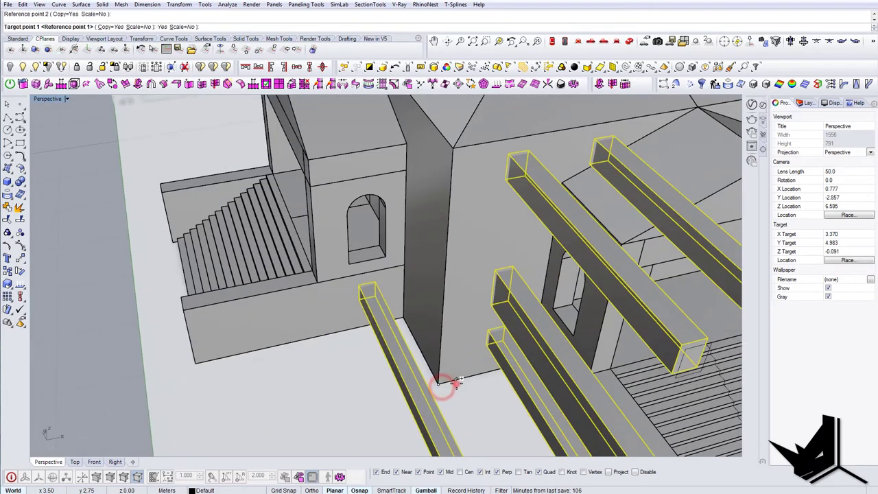
scroll(456, 382, down, 6)
right_drag(366, 386, 345, 382)
scroll(345, 382, up, 8)
click(437, 253)
click(447, 252)
scroll(447, 252, down, 8)
right_drag(438, 302, 378, 347)
key(Escape)
key(ctrl+z)
Mirror a copy of the front window bars across the villa's central axis onto the opposite facade.
text(mirror)
key(Return)
click(417, 351)
click(454, 391)
Select the complete set of window bars on the rear facade, facing the elevation drawing.
click(341, 280)
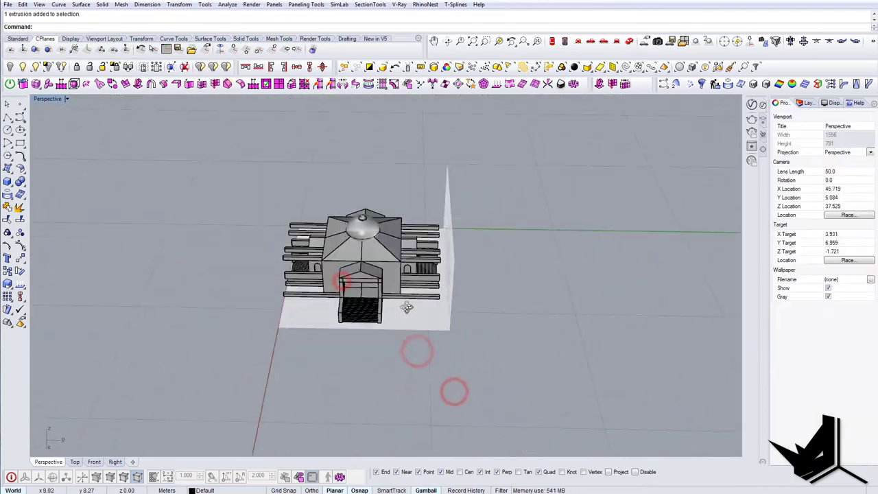
right_drag(406, 307, 420, 363)
drag(470, 200, 419, 271)
shift+click(437, 243)
shift+click(464, 219)
shift+click(486, 183)
shift+click(459, 279)
shift+click(463, 261)
shift+click(464, 242)
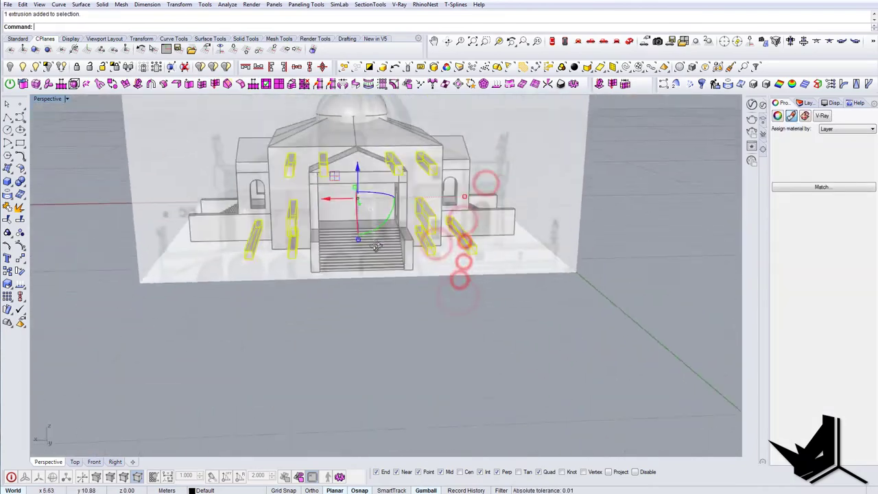
Copy the selected window bars onto the adjacent facade with Orient, matching the base corners of the stair side walls.
text(orient)
right_drag(376, 247, 329, 274)
key(Return)
scroll(288, 294, up, 6)
click(273, 323)
click(480, 354)
right_drag(480, 355, 357, 377)
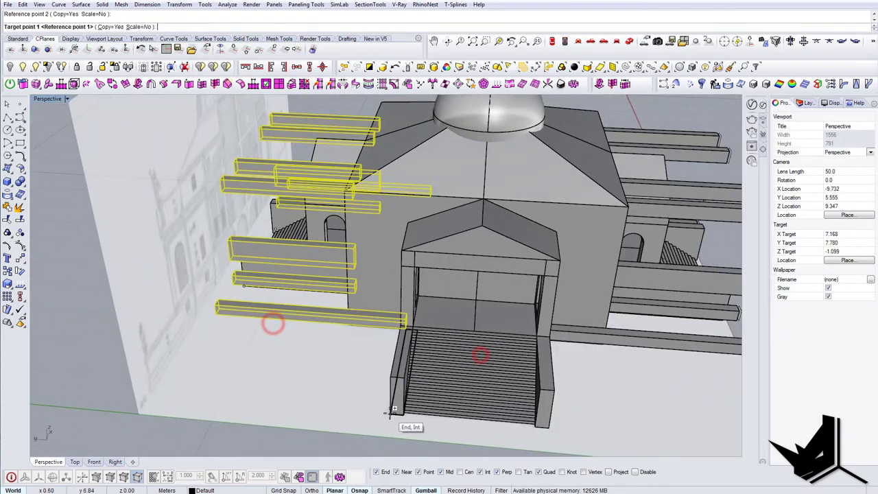
click(391, 413)
click(549, 428)
right_drag(549, 428, 268, 402)
key(Return)
click(323, 372)
click(420, 320)
key(Escape)
Mirror a copy of the oriented window bars across the villa's central axis onto the last remaining facade.
right_drag(453, 327, 400, 248)
click(235, 249)
text(mirror)
key(Return)
click(267, 313)
click(215, 368)
Select the attic, main-floor and basement window bars on the front facade and combine them with Group.
scroll(345, 268, up, 5)
click(388, 245)
scroll(356, 254, up, 5)
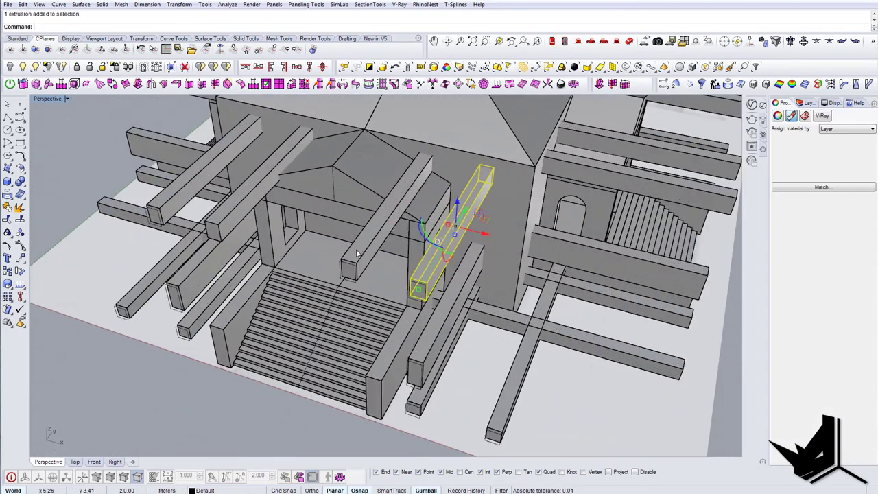
right_drag(197, 295, 275, 295)
right_drag(417, 306, 436, 259)
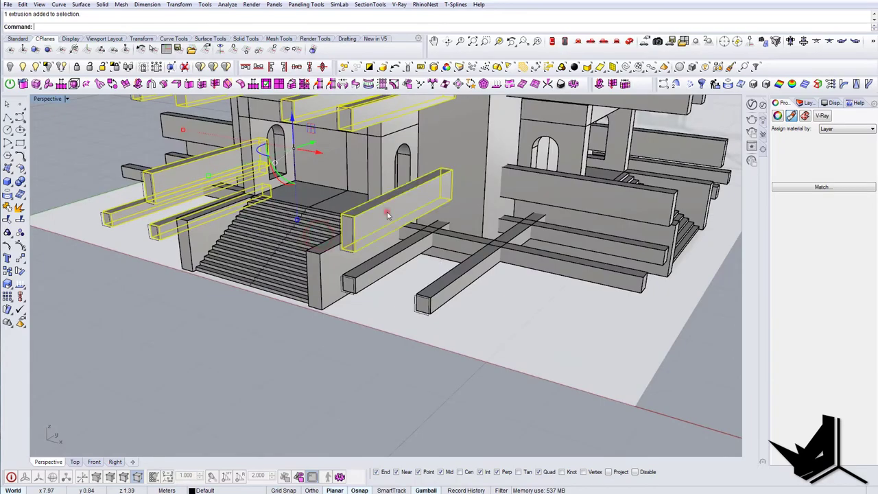
right_drag(387, 270, 453, 314)
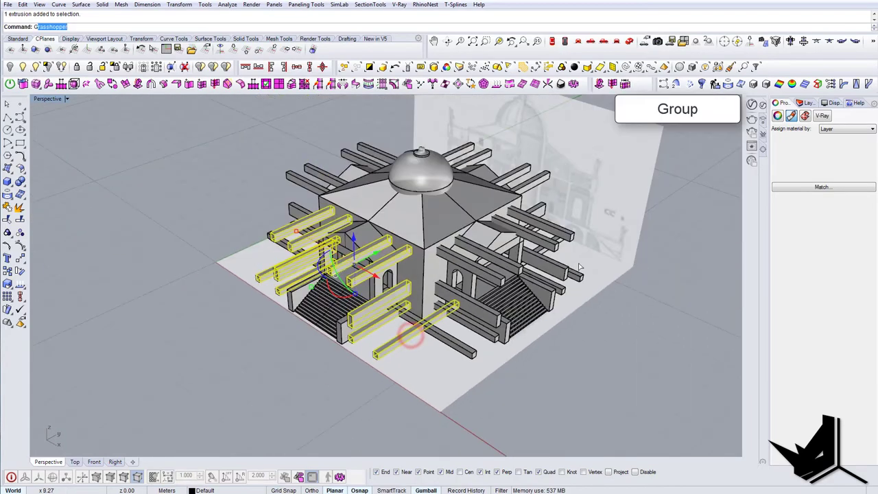
right_drag(412, 275, 523, 218)
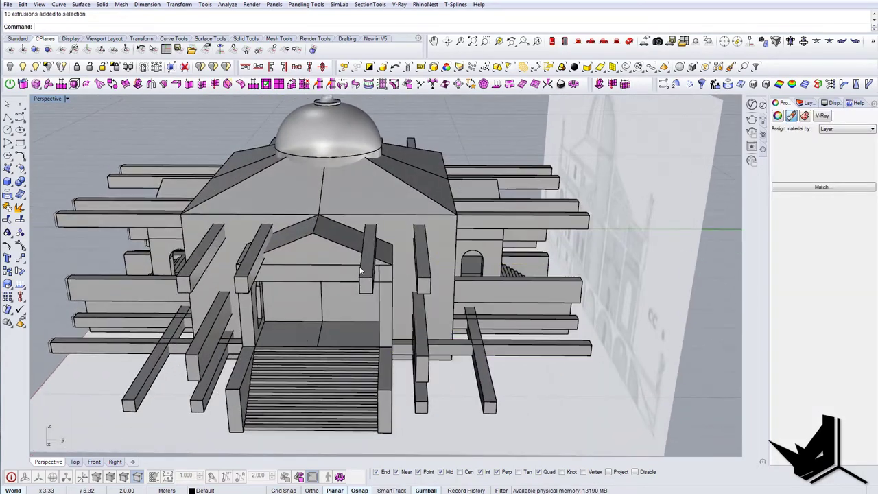
click(360, 266)
key(Escape)
right_drag(360, 266, 527, 271)
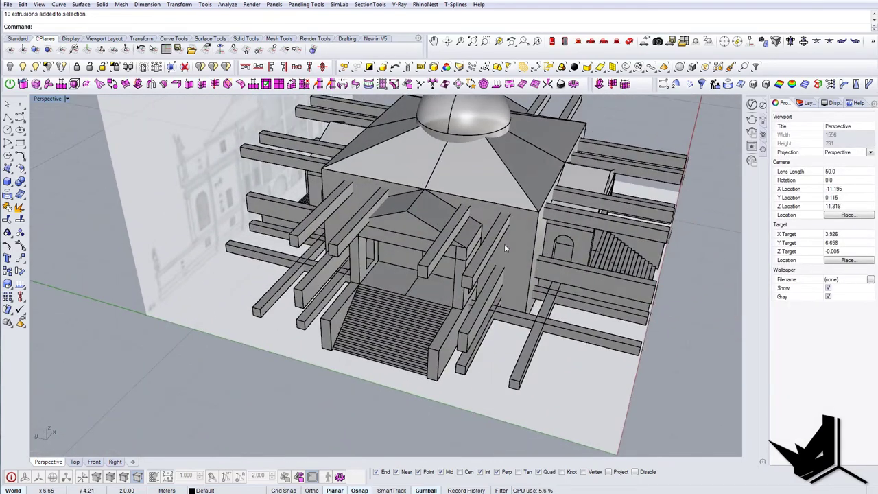
Cut the window openings of one side facade by subtracting its grouped bars from the villa body and adjoining stair side walls with BooleanDifference.
click(504, 243)
key(Escape)
right_drag(504, 243, 519, 270)
text(BD)
key(Return)
scroll(413, 194, up, 8)
click(415, 194)
scroll(417, 198, down, 9)
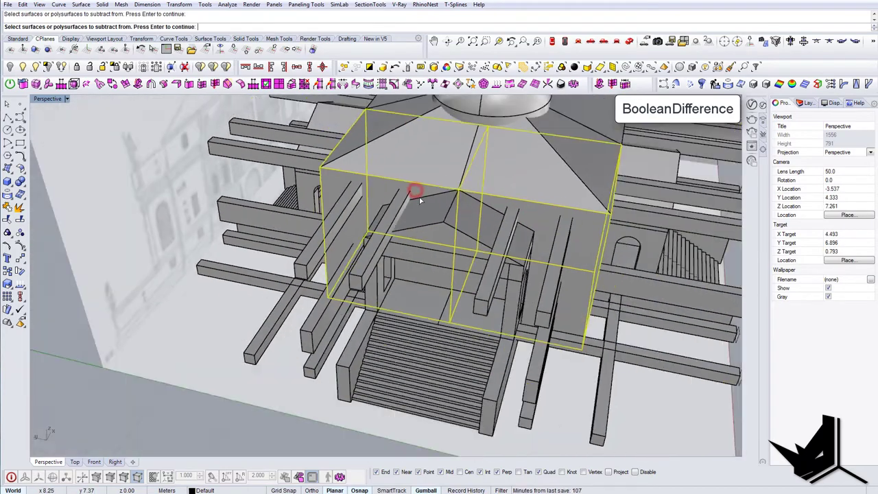
right_drag(419, 199, 433, 218)
scroll(377, 248, up, 8)
click(380, 251)
scroll(381, 252, down, 9)
right_drag(412, 257, 498, 294)
right_drag(344, 317, 352, 337)
key(Return)
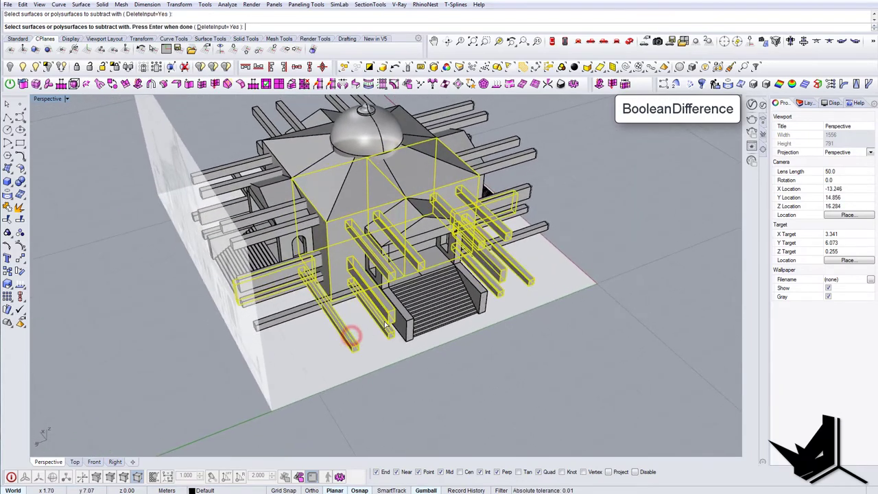
key(Return)
right_drag(559, 298, 368, 276)
scroll(362, 265, up, 6)
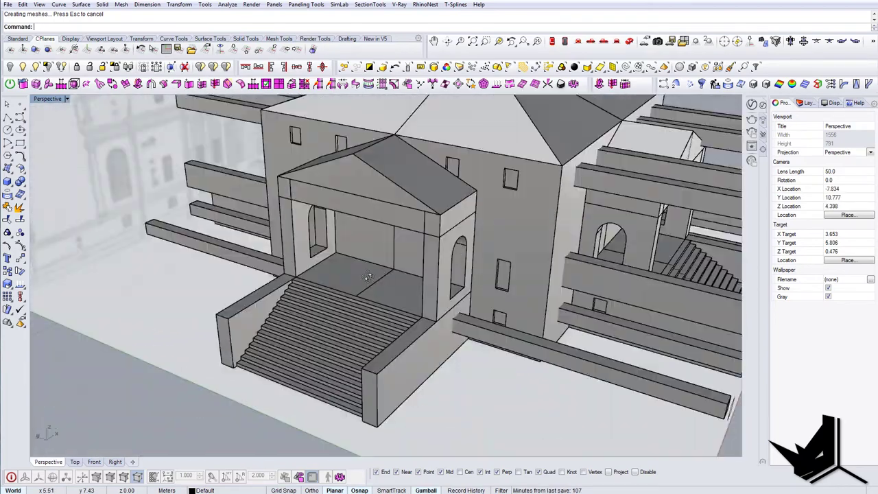
Subtract the window bars on the opposite side facade from the villa body and the adjoining stair side walls with BooleanDifference.
scroll(370, 277, down, 6)
right_drag(468, 284, 493, 274)
click(369, 297)
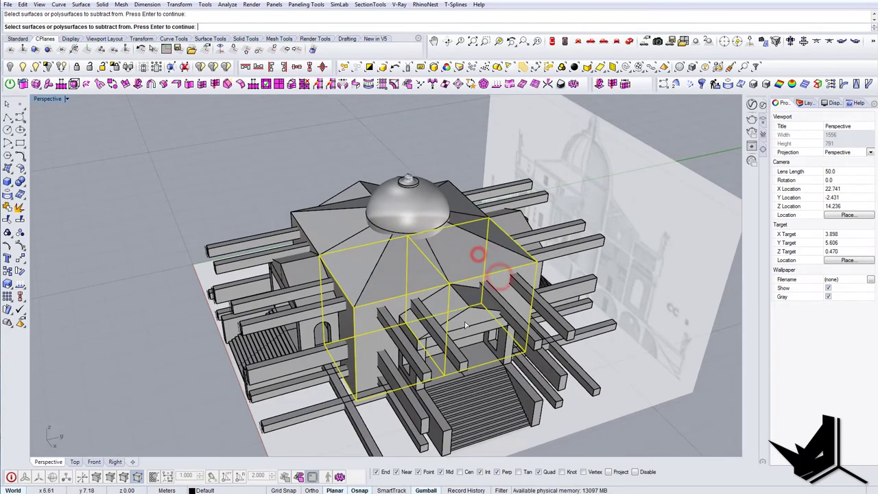
right_drag(465, 325, 476, 255)
scroll(295, 282, up, 6)
right_drag(297, 282, 233, 282)
click(298, 282)
scroll(296, 281, down, 9)
right_drag(499, 281, 298, 282)
scroll(298, 282, up, 7)
scroll(460, 265, down, 7)
click(550, 217)
key(Return)
right_drag(478, 266, 302, 288)
key(Return)
click(355, 268)
right_drag(294, 176, 445, 189)
click(458, 239)
click(396, 296)
click(370, 315)
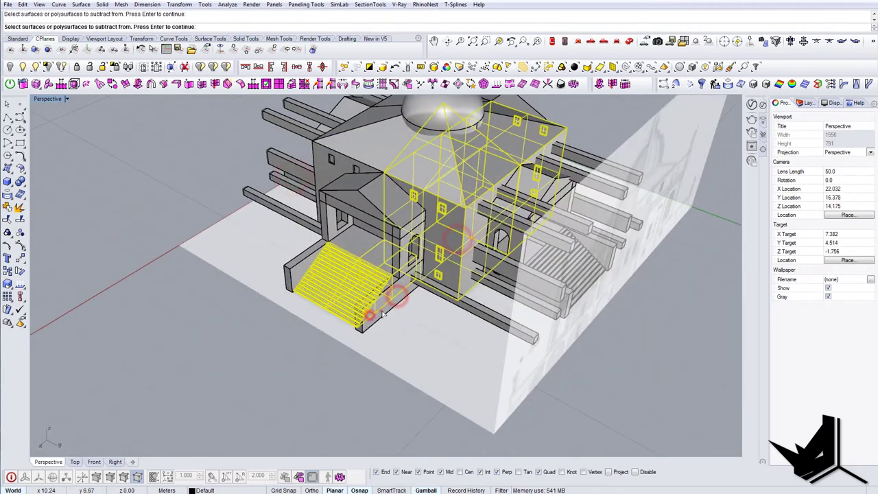
right_drag(385, 314, 437, 328)
click(443, 324)
right_drag(384, 309, 202, 221)
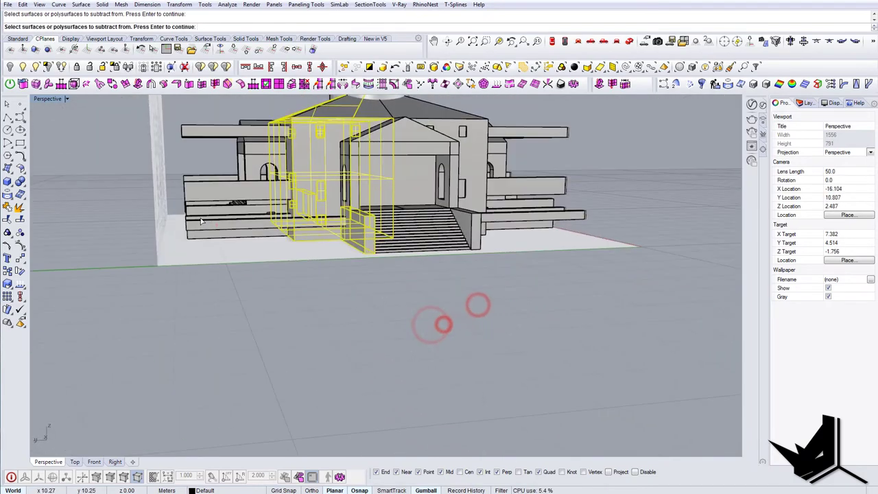
right_drag(259, 244, 343, 295)
key(Return)
Subtract the window bars on the rear facade, facing the elevation drawing, from the villa body and the side stair walls with BooleanDifference.
key(Return)
click(355, 287)
right_drag(384, 274, 521, 295)
click(420, 330)
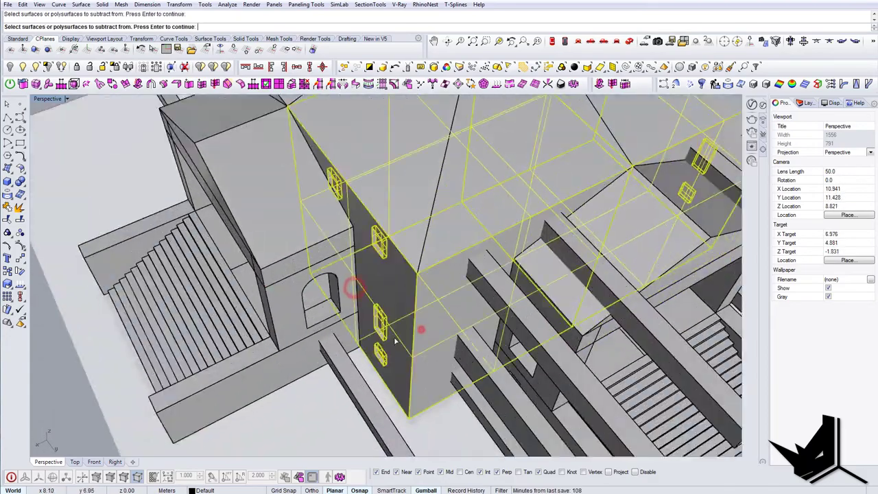
shift+right_drag(394, 341, 504, 243)
click(367, 286)
click(394, 317)
right_drag(394, 322, 438, 386)
click(490, 378)
right_drag(489, 377, 310, 333)
key(Return)
click(286, 317)
key(Return)
Subtract the last group of window bars, on the front facade, from the villa body and the side stair walls with BooleanDifference.
key(Return)
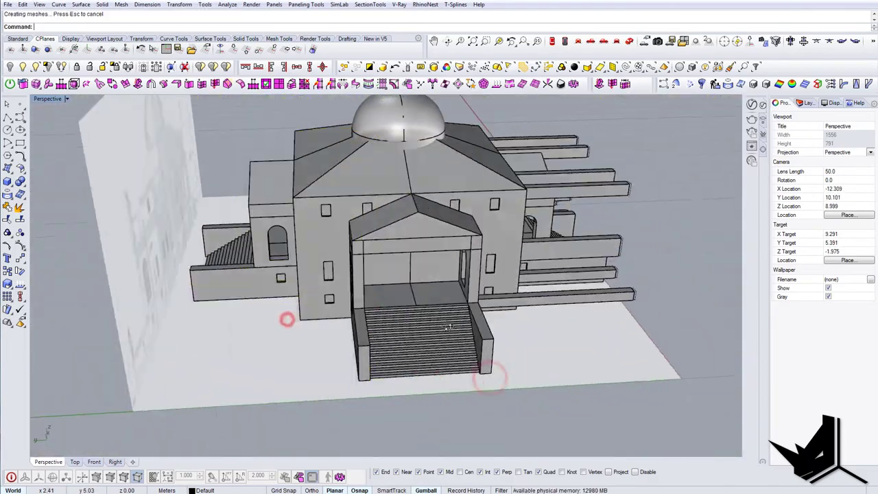
click(308, 295)
right_drag(412, 302, 373, 308)
click(382, 227)
click(295, 304)
click(459, 284)
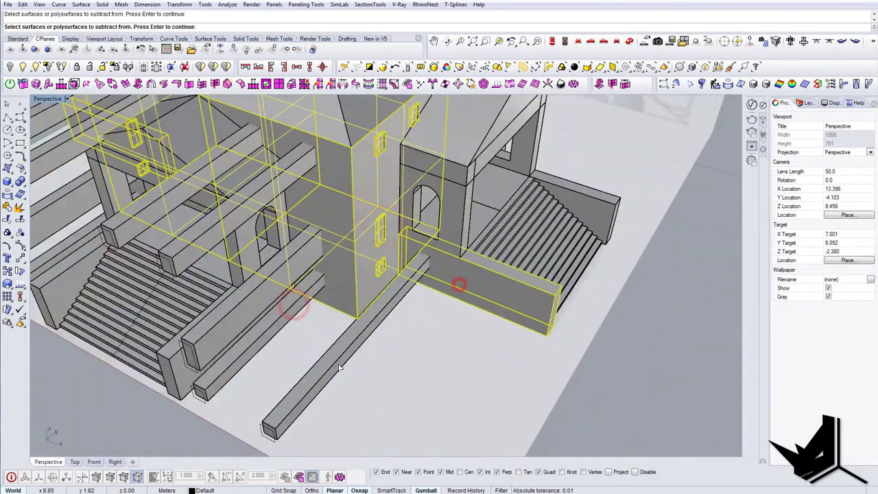
key(Return)
click(338, 370)
key(Return)
right_drag(339, 367, 490, 315)
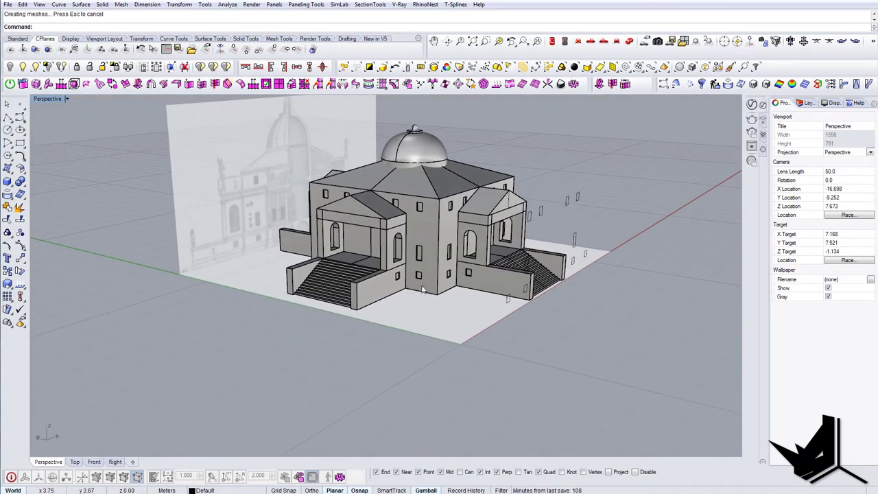
Inspect the window openings around the villa and examine the cornice band below the attic windows in the reference photo.
right_drag(421, 288, 731, 307)
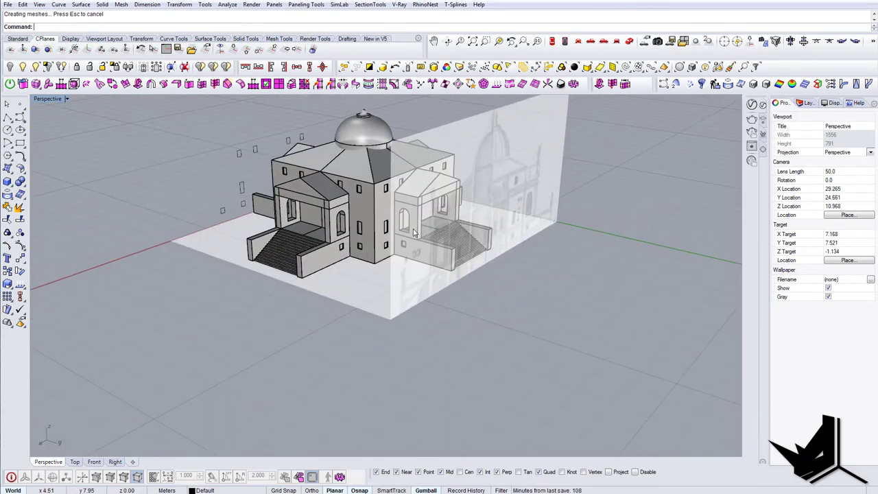
right_drag(413, 233, 524, 238)
scroll(295, 234, up, 4)
right_drag(295, 234, 435, 224)
right_drag(360, 236, 454, 263)
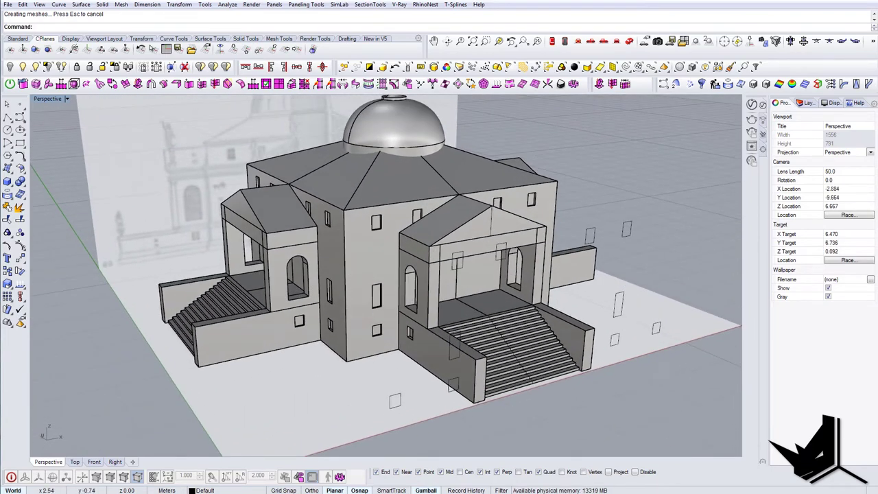
key(alt+Tab)
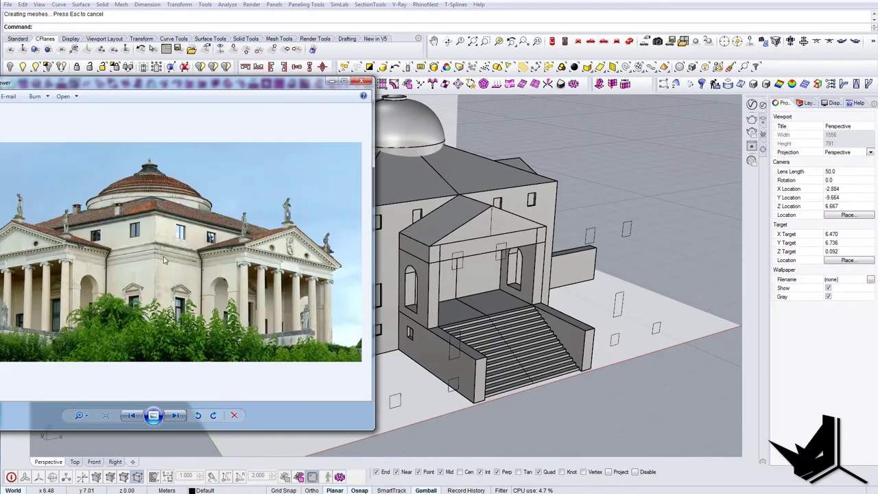
scroll(164, 260, up, 4)
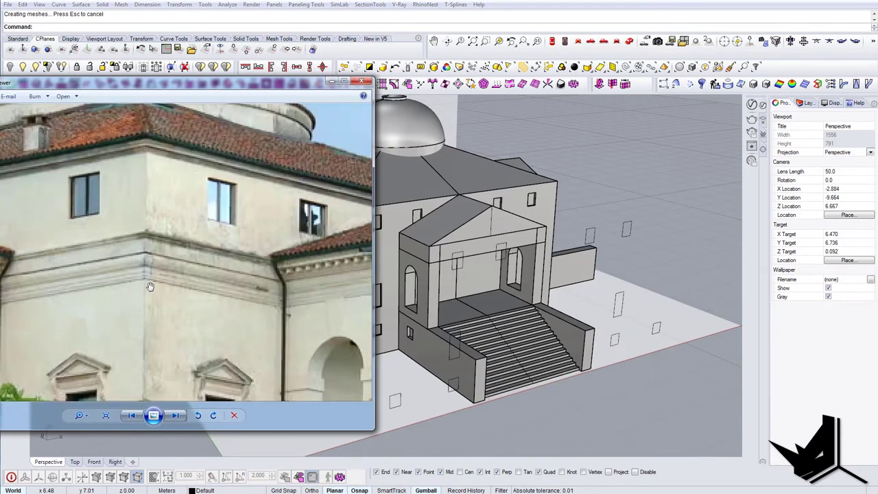
scroll(208, 268, down, 4)
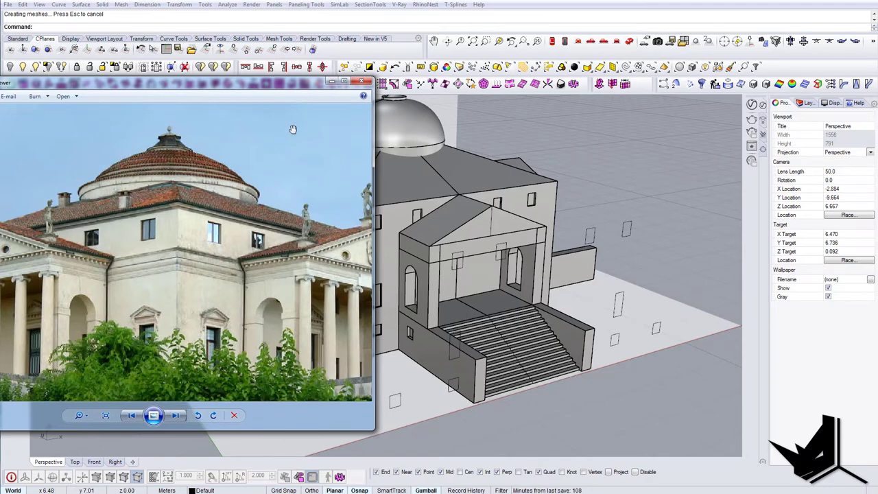
click(333, 84)
Draw a rectangle over the full extent of the base drawing and raise it vertically to the upper part of the villa.
right_drag(367, 214, 434, 241)
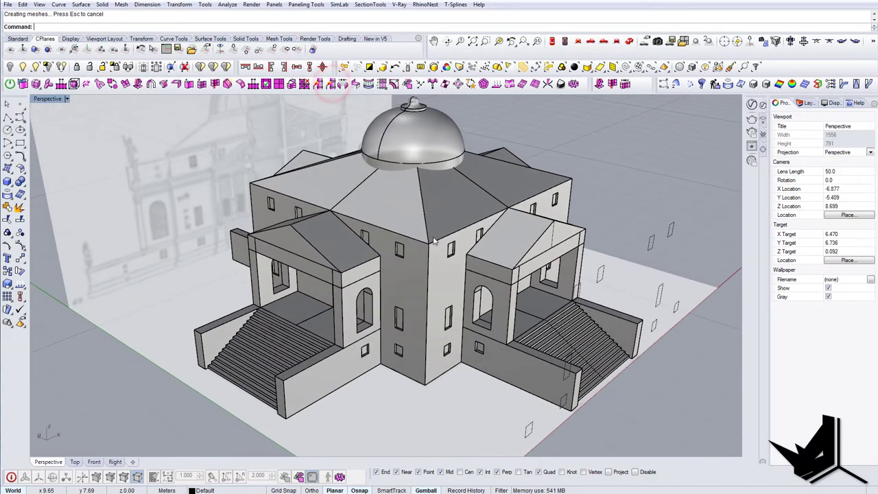
scroll(366, 268, down, 6)
right_drag(460, 152, 456, 183)
text(Re)
click(402, 439)
right_drag(548, 276, 484, 336)
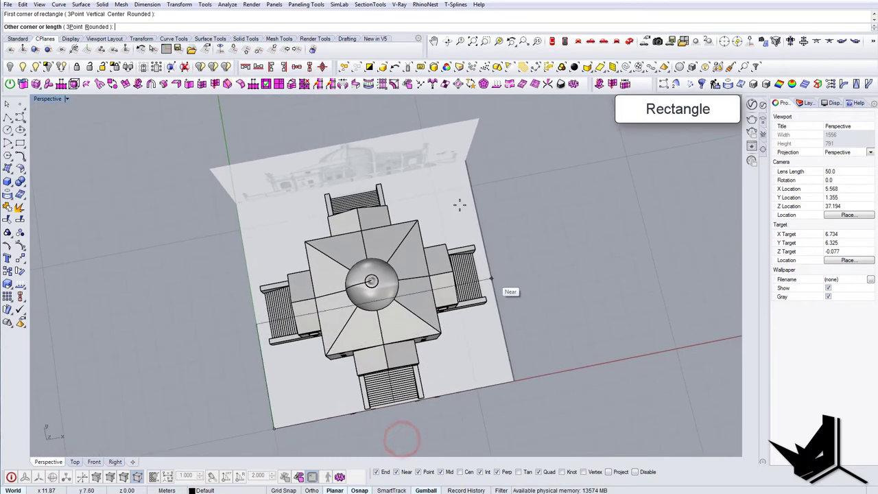
click(466, 172)
right_drag(510, 255, 452, 235)
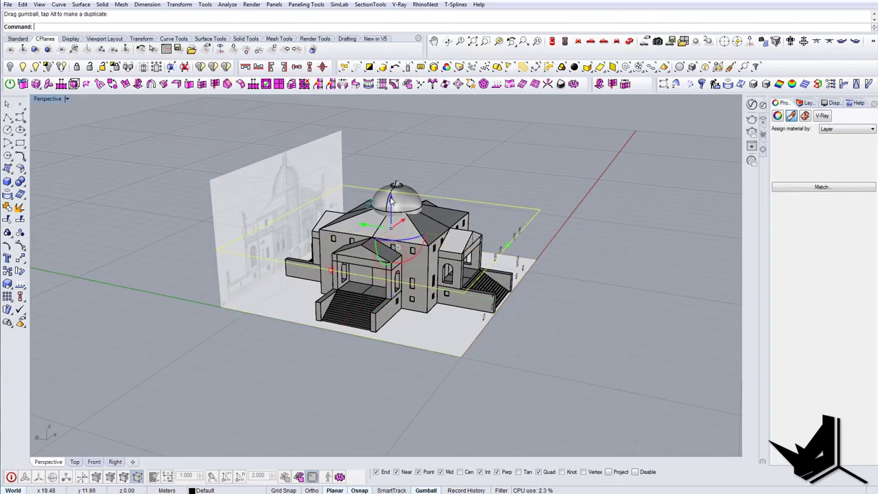
Turn the raised rectangle into a planar surface and lower it to the cornice level just below the attic windows.
key(Return)
scroll(395, 274, up, 4)
right_drag(394, 275, 434, 140)
click(622, 190)
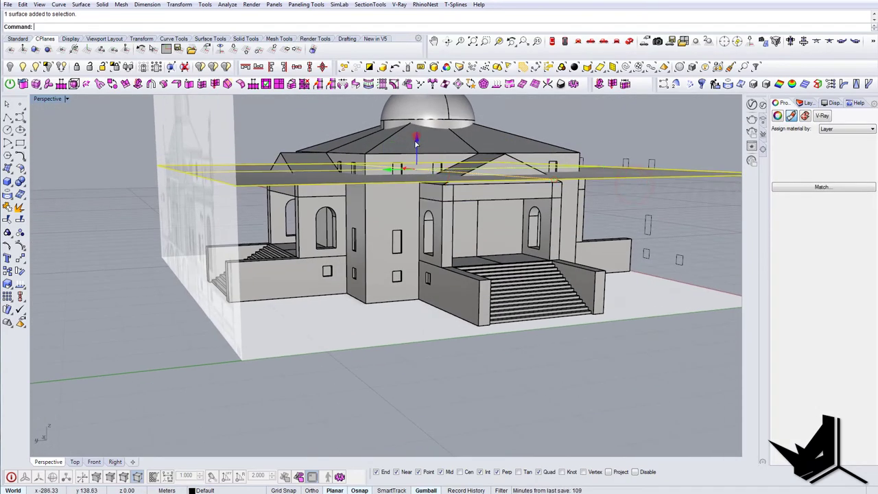
drag(414, 144, 414, 159)
right_drag(414, 160, 399, 193)
Select all the curves in the model and hide them.
key(Escape)
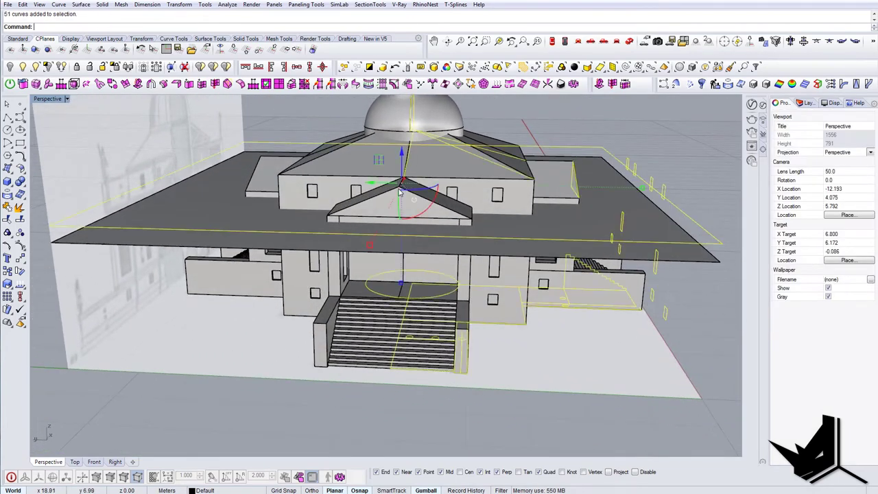
right_drag(440, 261, 442, 262)
scroll(445, 260, down, 5)
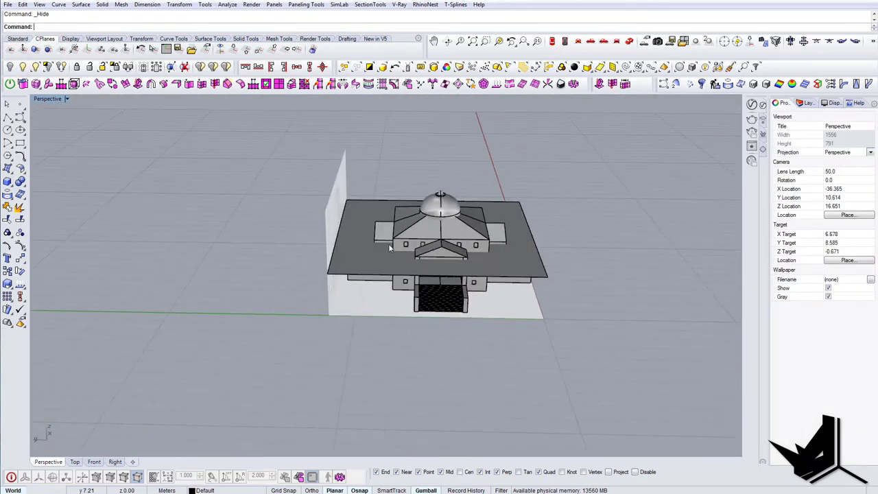
drag(522, 348, 524, 348)
scroll(527, 293, up, 5)
right_drag(528, 293, 507, 289)
scroll(529, 295, down, 5)
Select everything except the horizontal surface and combine the villa parts with Group.
key(Escape)
key(ctrl+a)
scroll(511, 287, up, 5)
ctrl+click(562, 254)
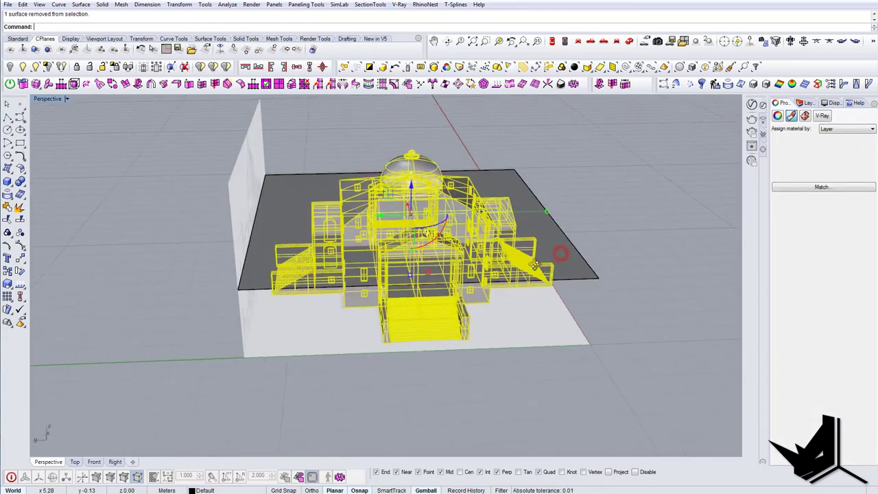
text(Group)
right_drag(440, 259, 423, 255)
key(Return)
key(Escape)
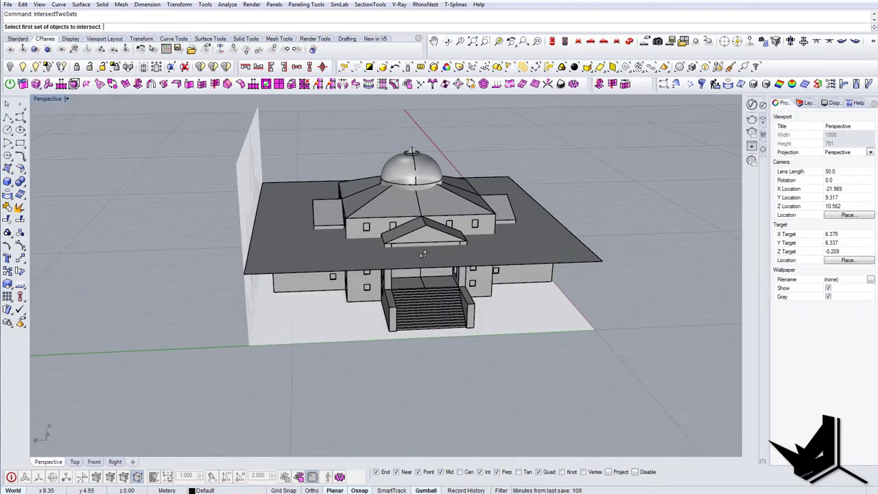
Intersect the villa group with the horizontal surface using IntersectTwoSets and move the resulting section curves well below the model.
scroll(458, 258, up, 3)
click(419, 232)
right_drag(403, 165, 410, 180)
right_click(409, 180)
click(577, 251)
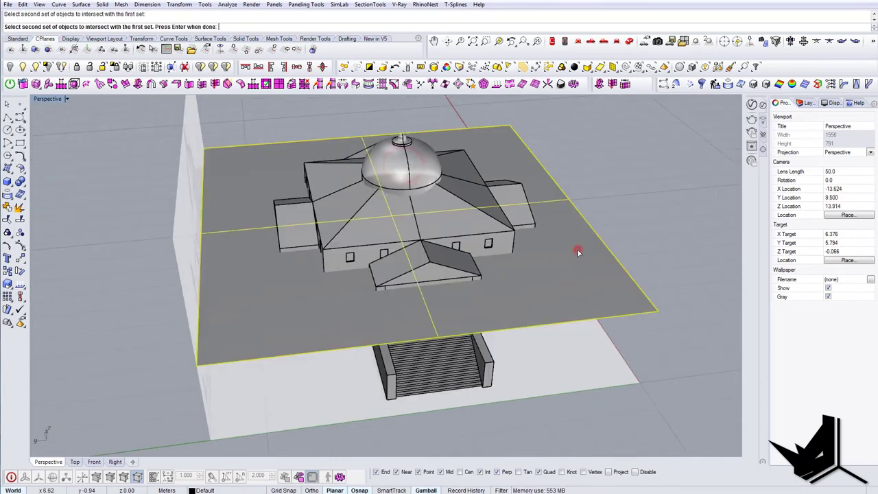
right_drag(498, 304, 439, 258)
scroll(439, 257, down, 5)
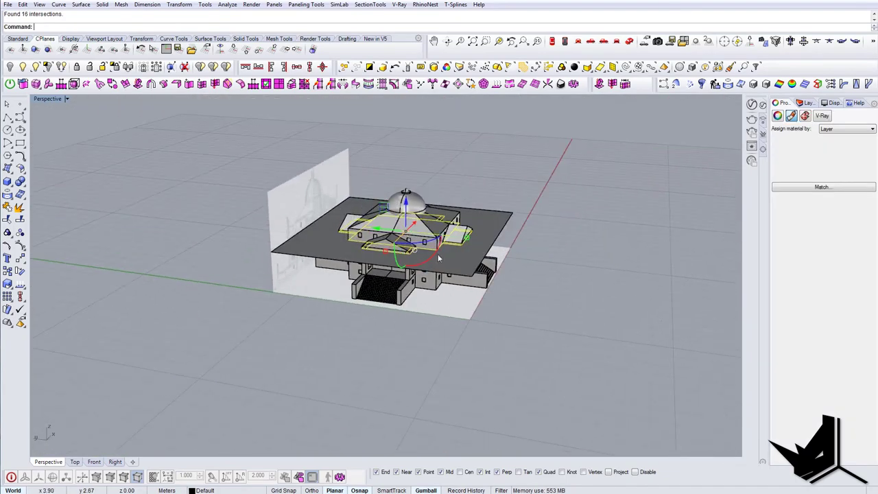
drag(416, 339, 415, 340)
key(Escape)
Draw a rectangle over the section curves, shift it about 3.2 m and stretch it so it encloses the whole plan outline.
right_drag(439, 346, 312, 291)
scroll(389, 374, up, 4)
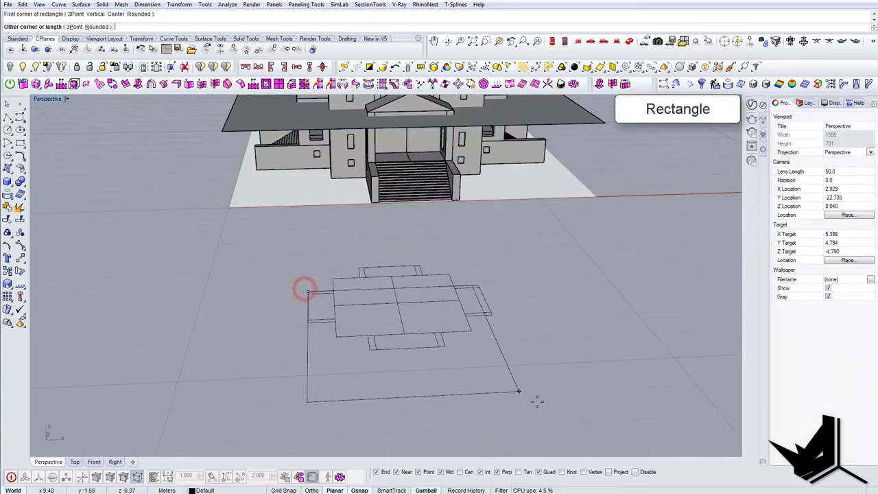
right_drag(509, 370, 515, 363)
click(516, 359)
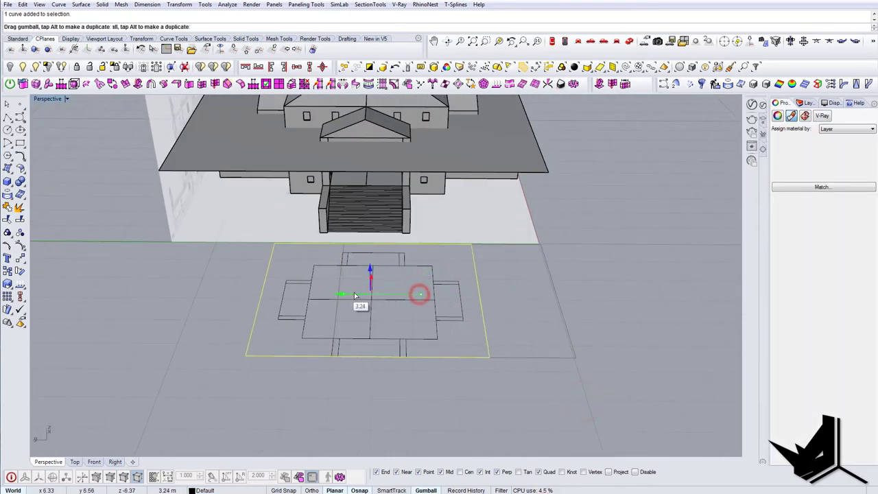
drag(355, 296, 356, 295)
right_drag(456, 302, 329, 329)
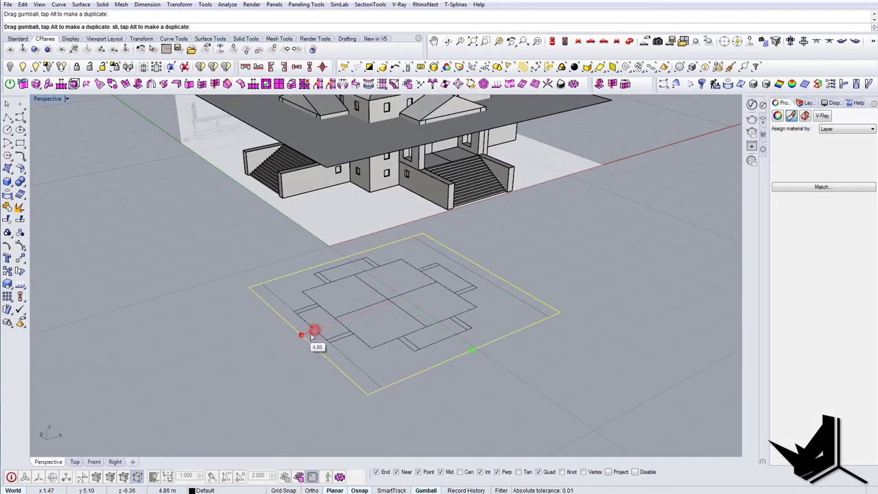
drag(311, 336, 313, 331)
key(Escape)
Keep the region between the rectangle and the section outline with CurveBoolean, combining regions, and move the resulting curves straight down.
right_drag(480, 384, 485, 347)
text(CurveBoolean)
key(Return)
drag(539, 363, 257, 274)
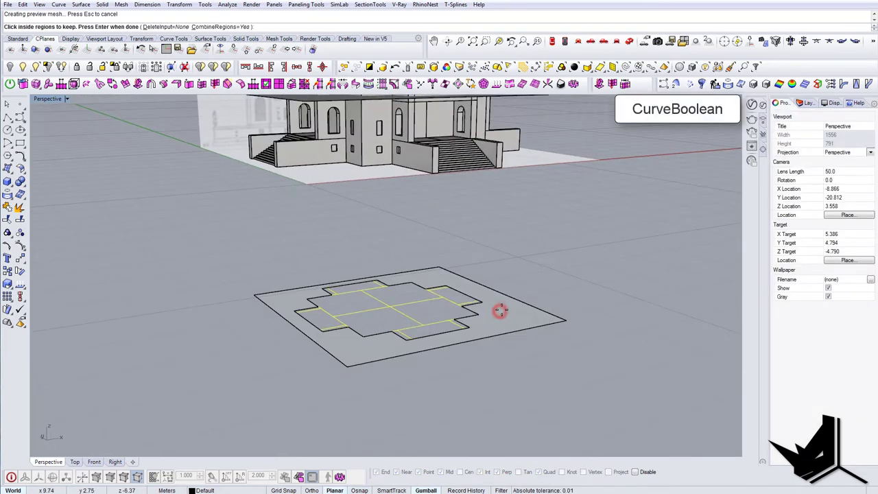
key(Return)
right_drag(405, 331, 491, 348)
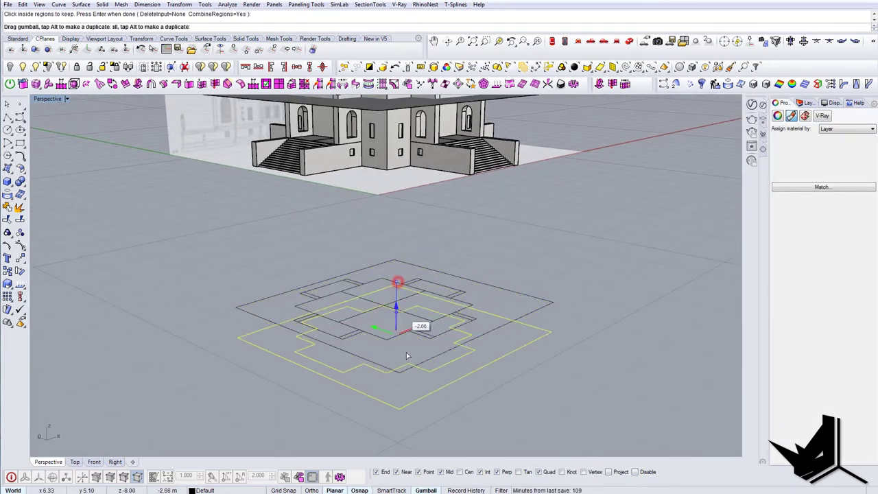
drag(406, 355, 409, 403)
Delete the original section curves, the outer rectangles and the small leftover pieces, keeping only the stepped villa outline.
right_drag(412, 401, 416, 342)
drag(544, 335, 363, 305)
key(Delete)
right_drag(446, 329, 537, 400)
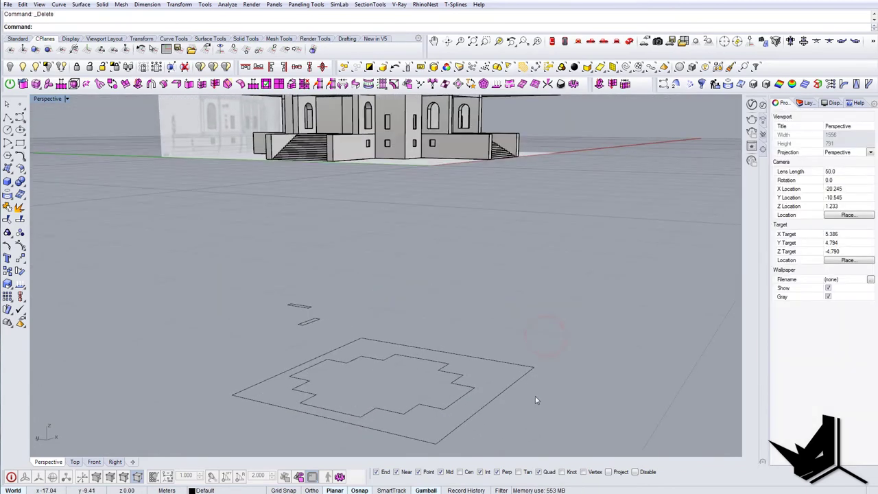
drag(535, 394, 492, 376)
key(Delete)
drag(335, 328, 302, 303)
key(Delete)
right_drag(384, 332, 523, 397)
Use SetPt with only Z, aligned to world, to raise the stepped villa outline to the lower corner of the portico roof.
drag(507, 395, 439, 364)
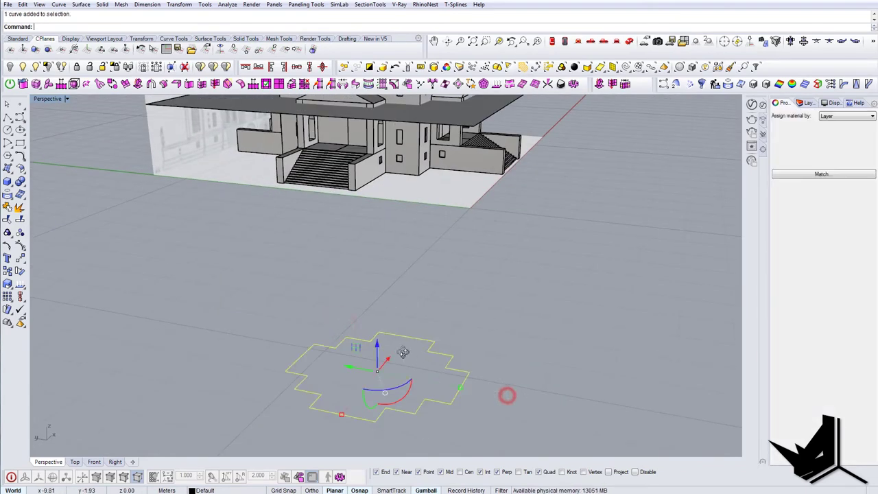
mouse_move(404, 352)
right_down()
mouse_move(391, 356)
mouse_move(349, 326)
right_up()
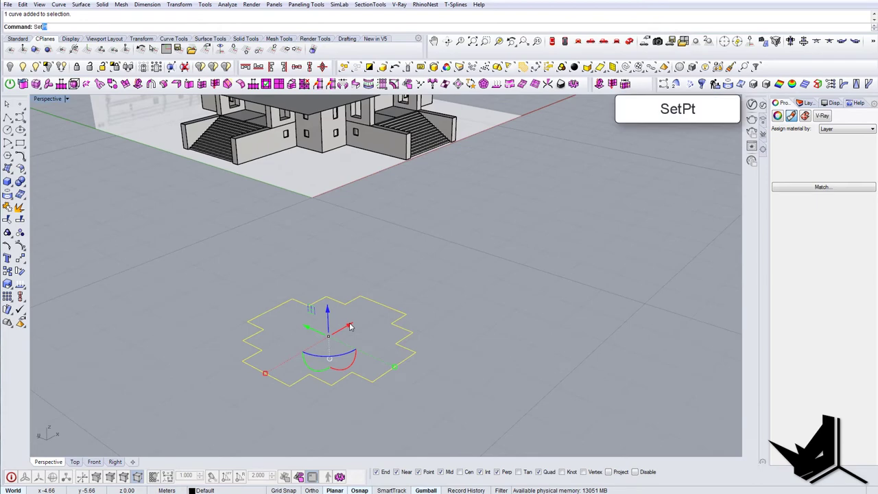
key(Return)
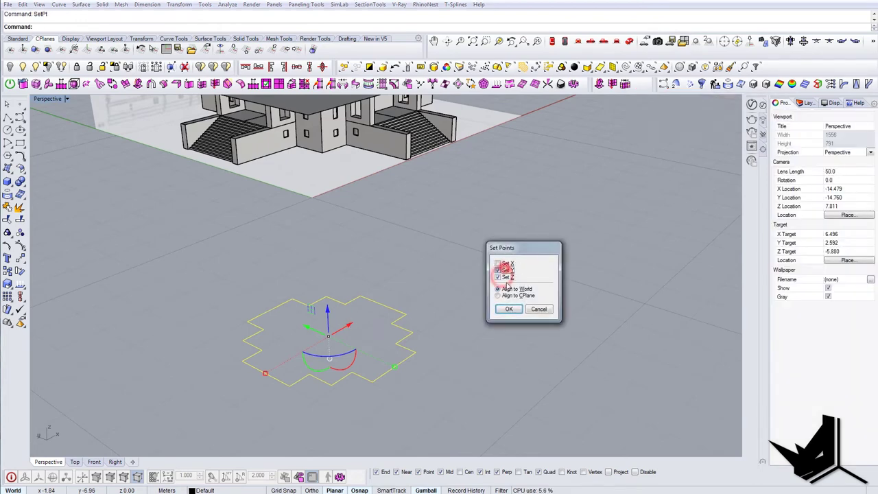
click(512, 309)
shift+right_drag(404, 247, 400, 370)
scroll(384, 276, up, 8)
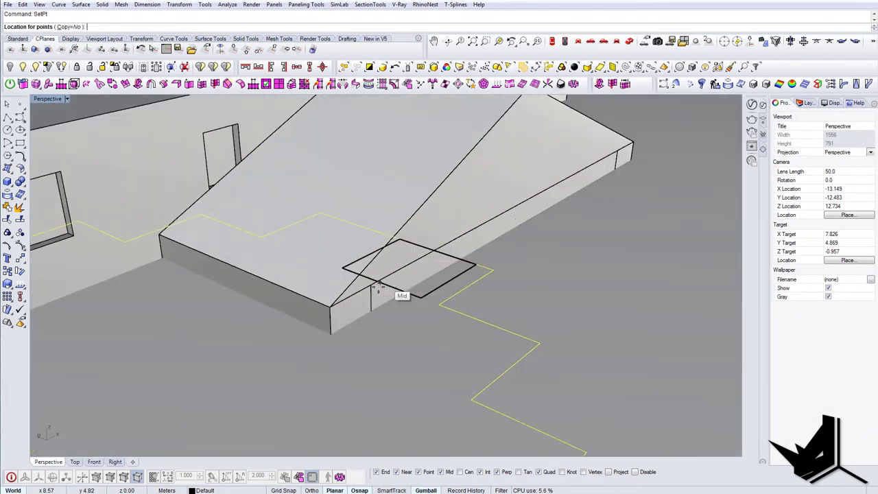
click(331, 306)
scroll(332, 306, down, 8)
Delete the horizontal cutting surface through the villa and ungroup the whole model.
right_drag(358, 280, 408, 269)
click(474, 247)
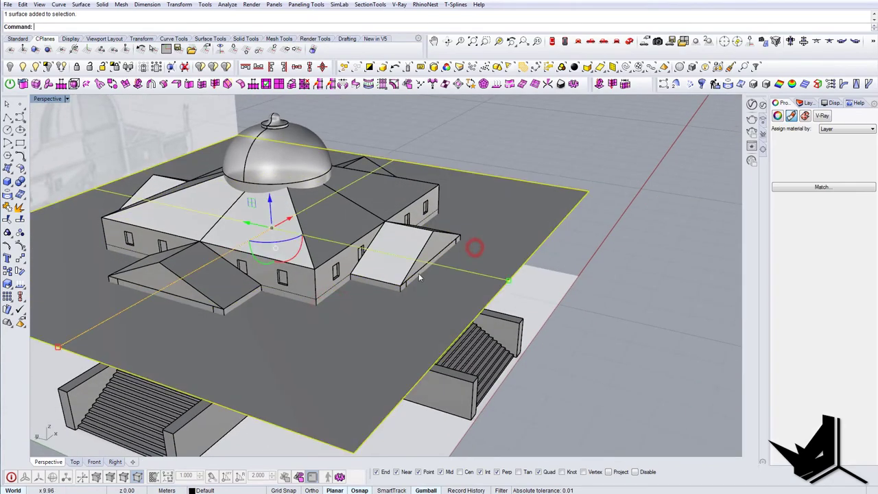
key(Delete)
scroll(415, 276, up, 8)
key(ctrl+a)
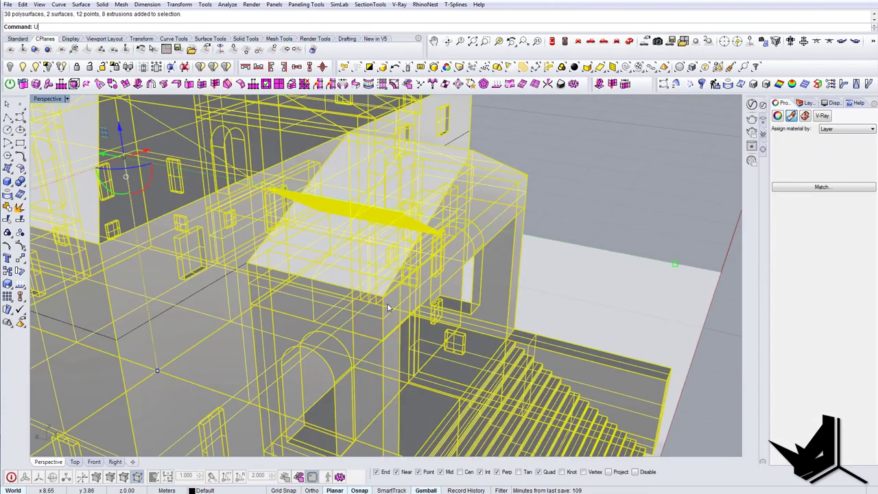
key(ctrl+shift+g)
key(Escape)
Select the stepped outline curve and the block beneath the portico gable, then hide everything else.
click(376, 295)
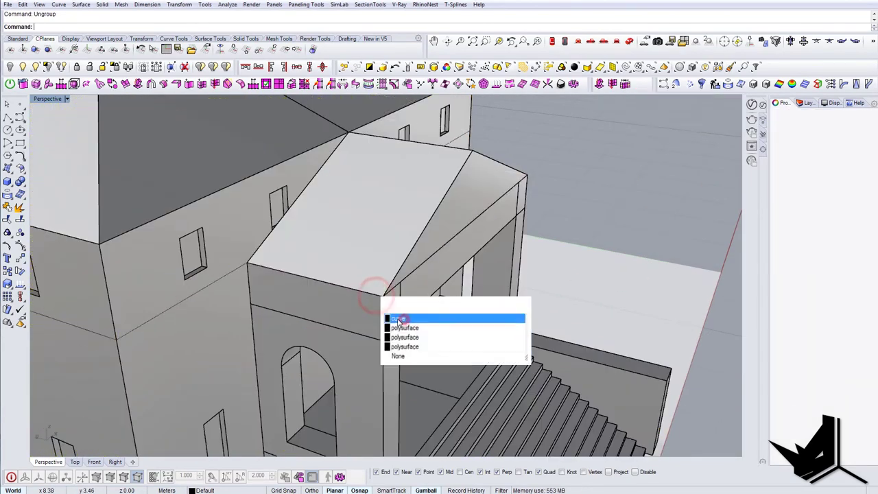
click(398, 318)
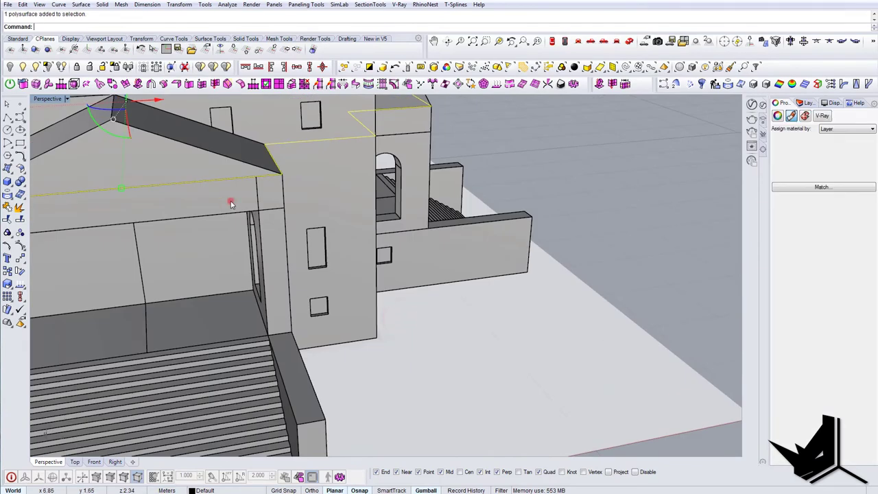
click(231, 200)
shift+right_drag(230, 200, 335, 213)
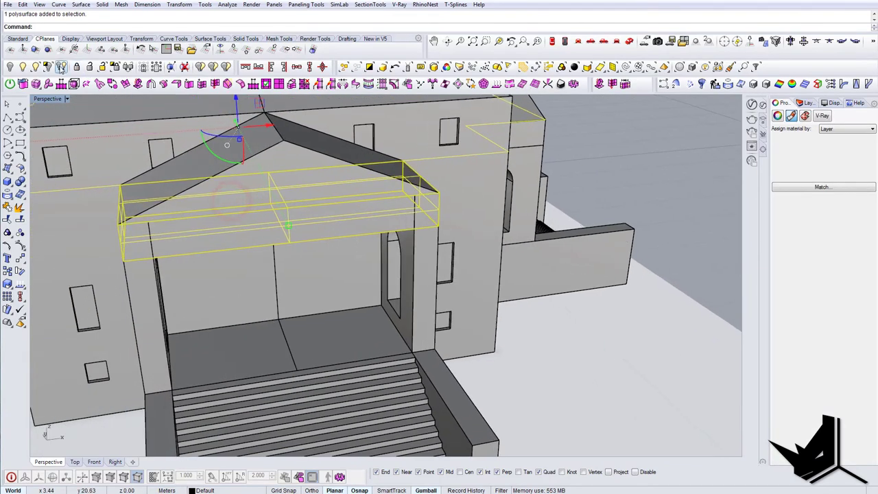
key(ctrl+i)
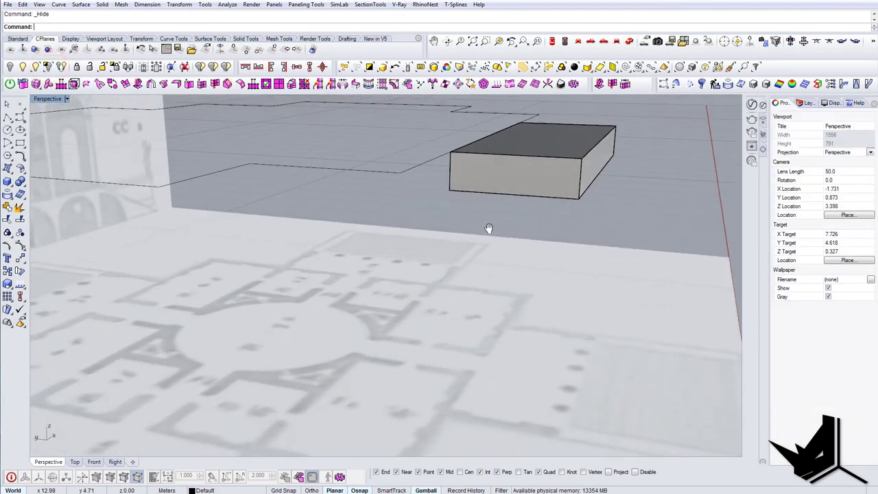
Offset the stepped outline outward by 0.07 m with sharp corners.
shift+right_drag(488, 228, 507, 237)
right_drag(507, 236, 401, 237)
click(502, 221)
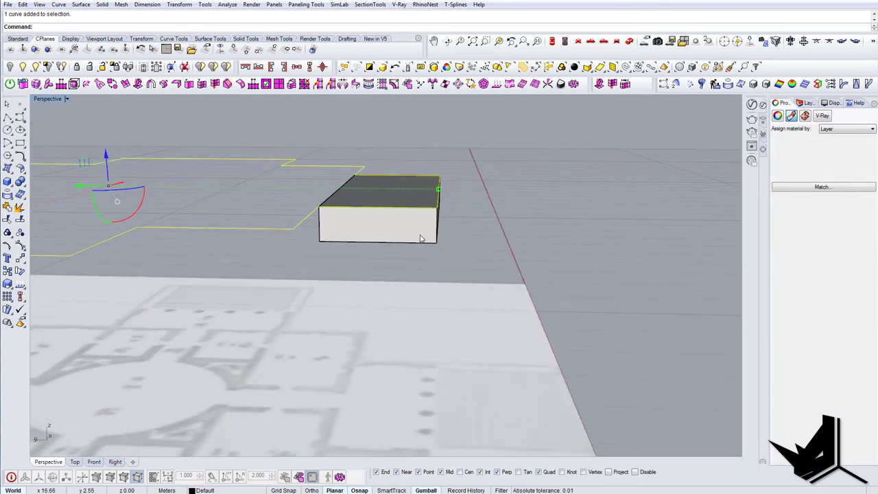
mouse_move(393, 242)
right_down()
mouse_move(325, 277)
mouse_move(351, 184)
mouse_move(383, 234)
right_up()
click(411, 171)
click(359, 157)
shift+right_drag(411, 192, 392, 182)
key(Return)
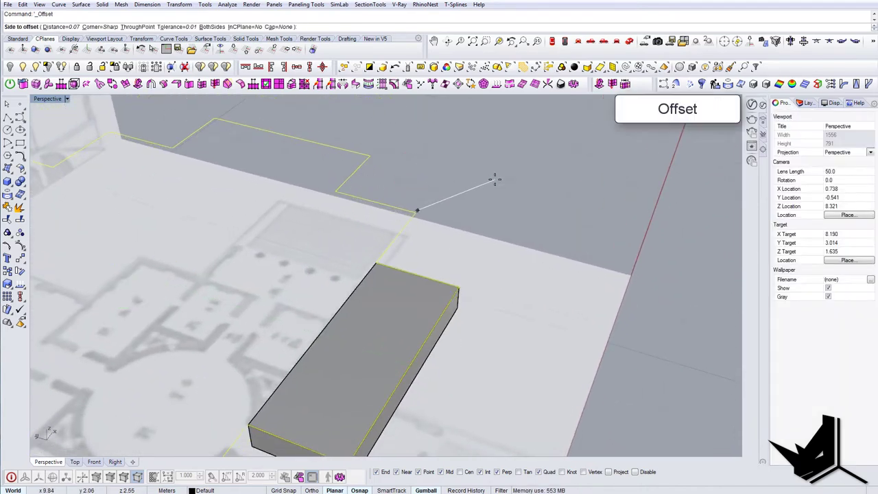
click(494, 180)
Switch to the Left view and frame the end of the isolated block beside the offset curve's overhang.
mouse_move(431, 264)
right_down()
mouse_move(504, 244)
mouse_move(505, 225)
right_up()
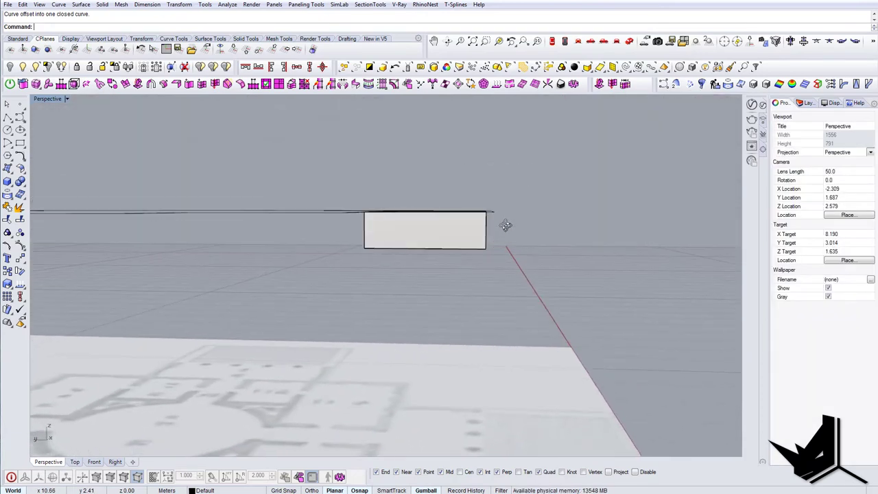
click(483, 225)
click(581, 43)
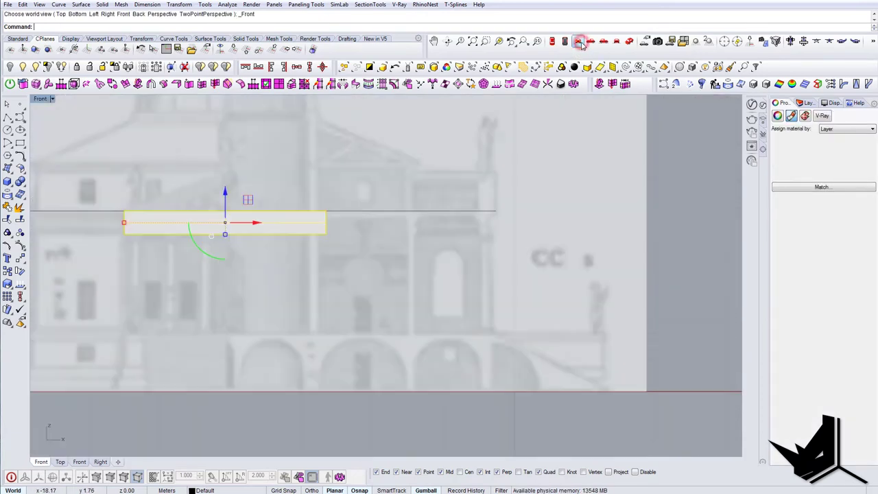
click(590, 41)
click(604, 42)
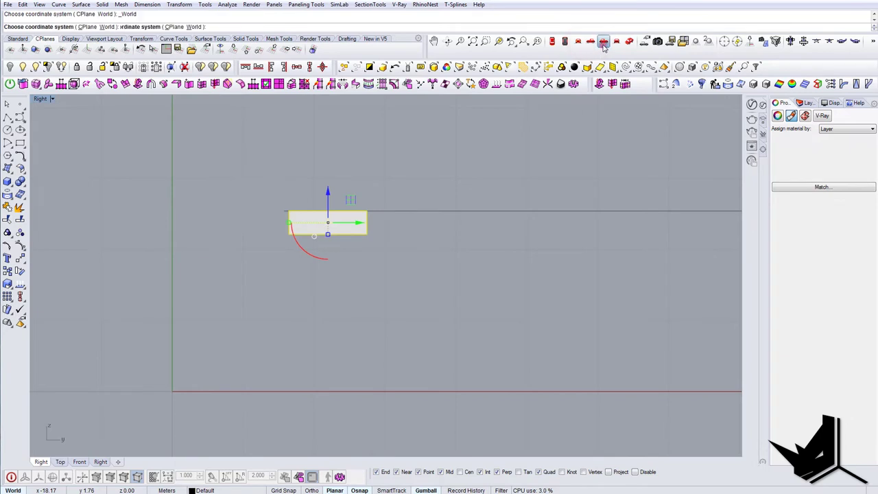
key(Escape)
scroll(484, 221, up, 8)
mouse_move(484, 222)
right_down()
mouse_move(501, 211)
mouse_move(484, 219)
right_up()
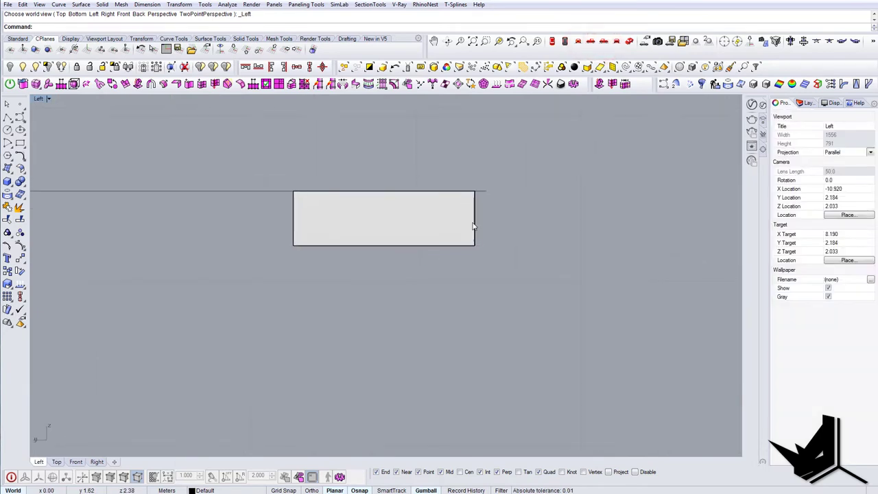
text(PL)
key(Return)
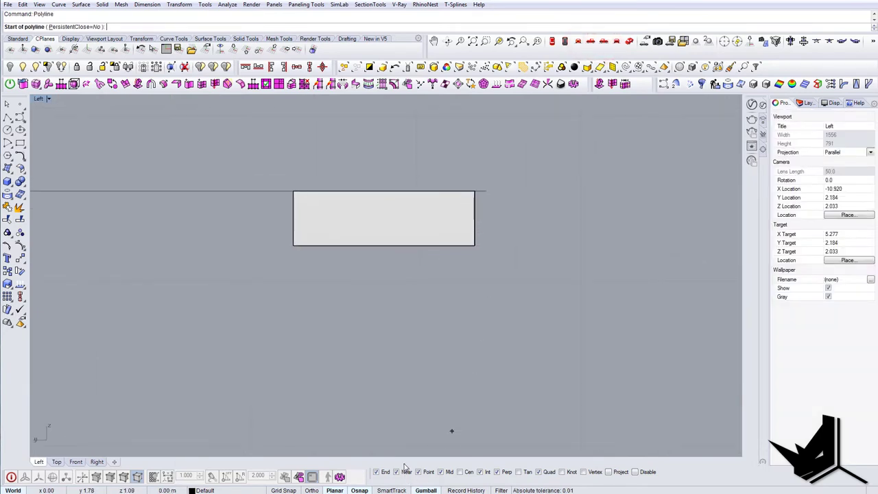
scroll(470, 204, up, 3)
click(501, 173)
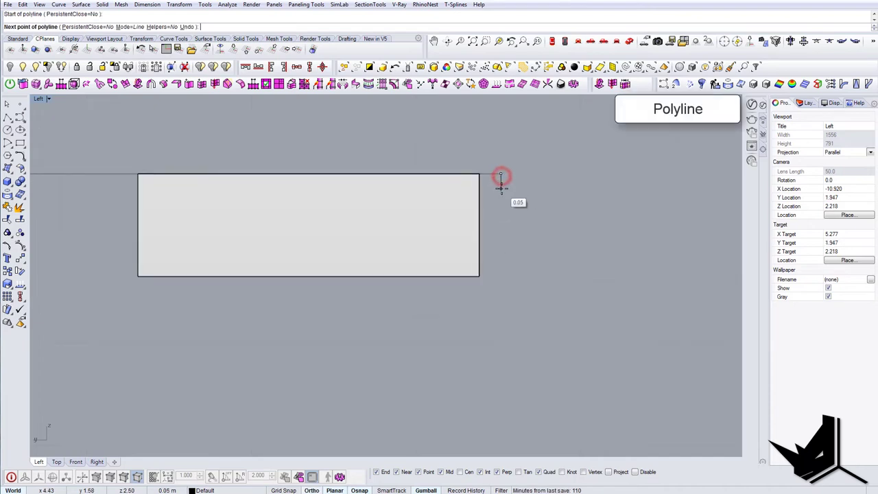
scroll(501, 179, up, 1)
scroll(494, 194, up, 2)
key(Escape)
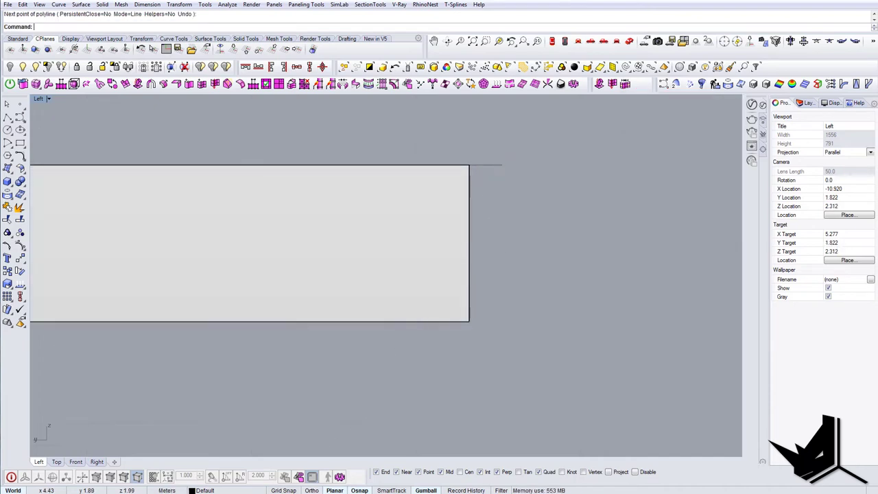
Draw a wavy interpolated curve through six points, running down beside the block from the outer end of the offset overhang.
click(25, 123)
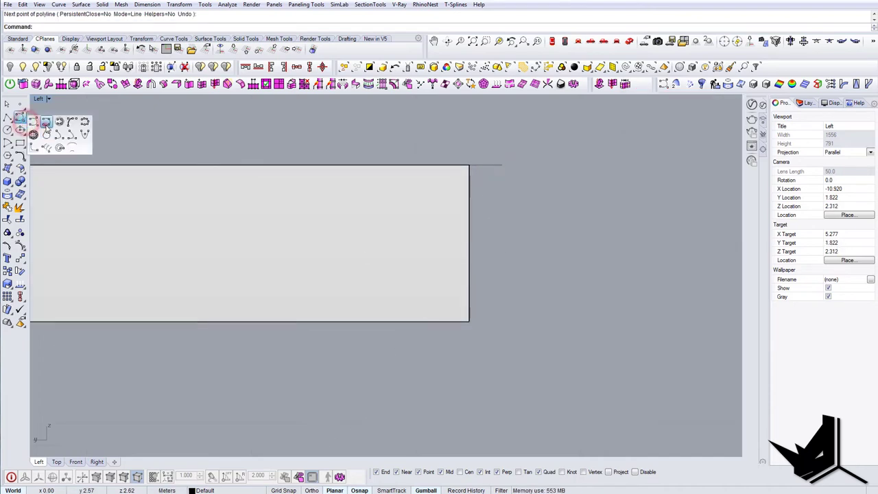
click(46, 126)
click(500, 170)
scroll(501, 175, up, 2)
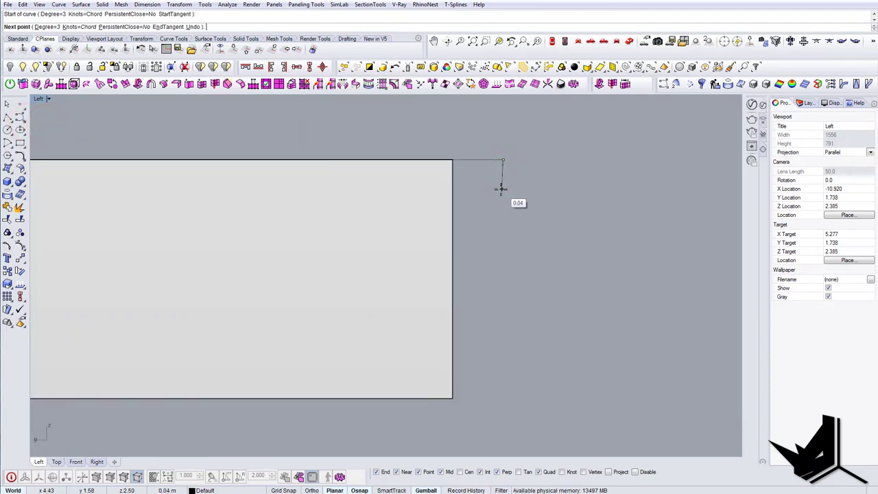
click(500, 190)
click(485, 224)
click(479, 254)
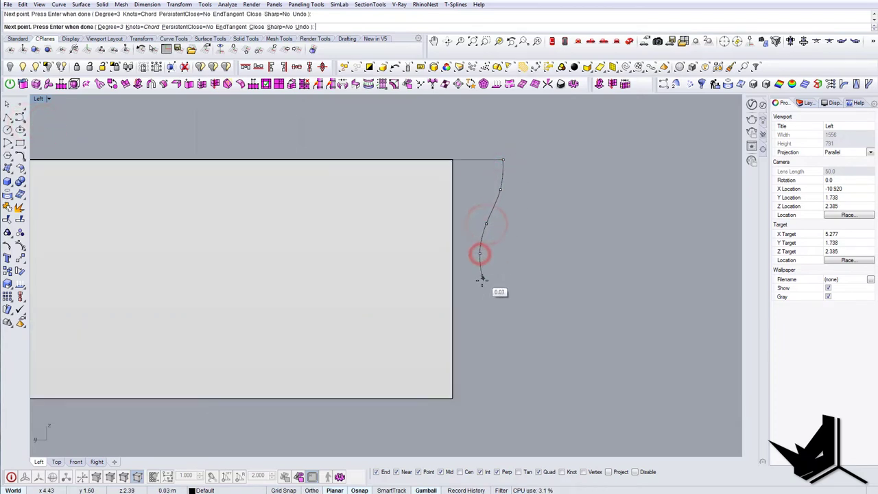
click(483, 280)
click(475, 302)
key(Return)
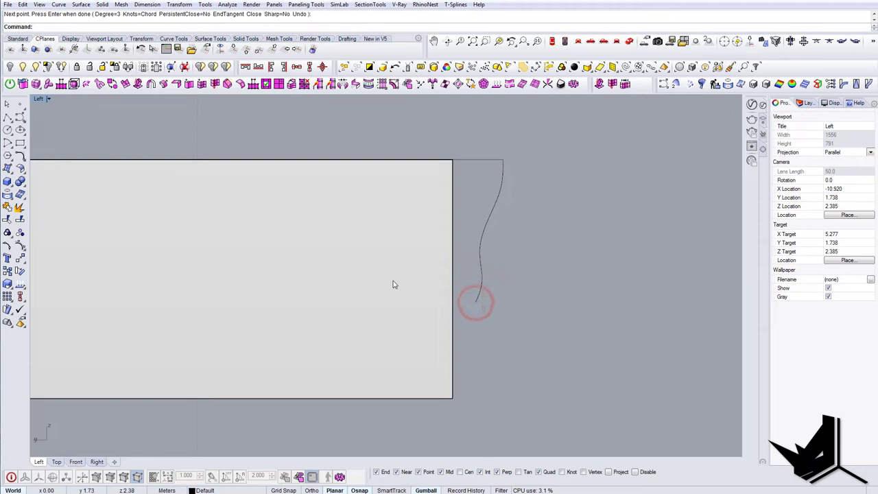
Continue the profile with an approximately 0.04 m vertical line down, a short horizontal line outward and a longer vertical line down.
text(l)
key(Return)
click(478, 305)
key(F8)
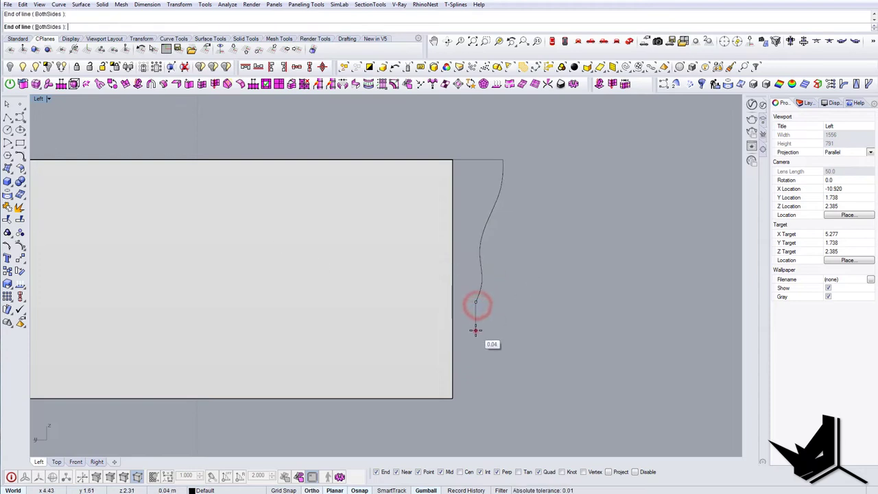
key(Return)
click(476, 332)
shift+click(487, 333)
key(Return)
click(487, 332)
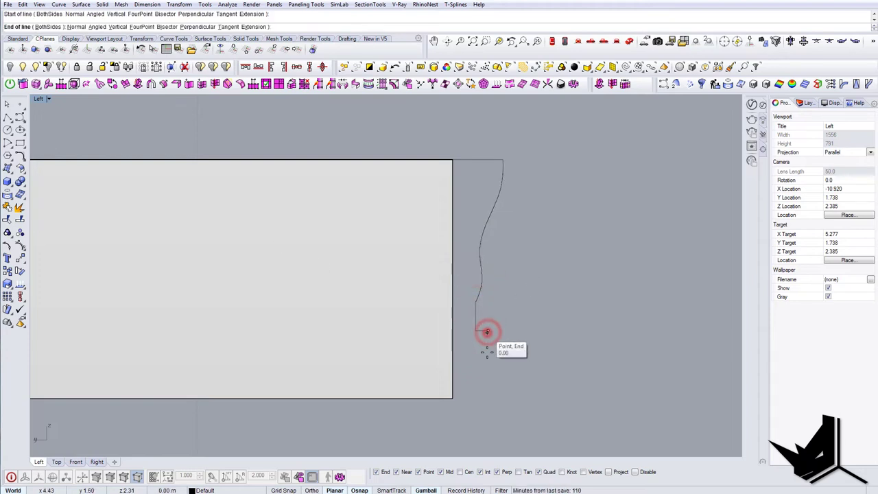
click(487, 384)
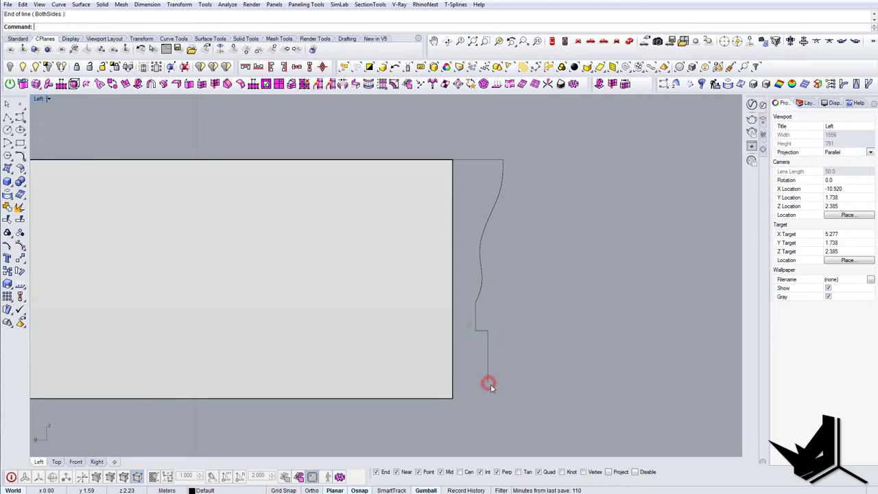
Draw a three-point interpolated curve from the lowest line end, rounding inward and down past the block's bottom edge.
click(22, 129)
click(43, 123)
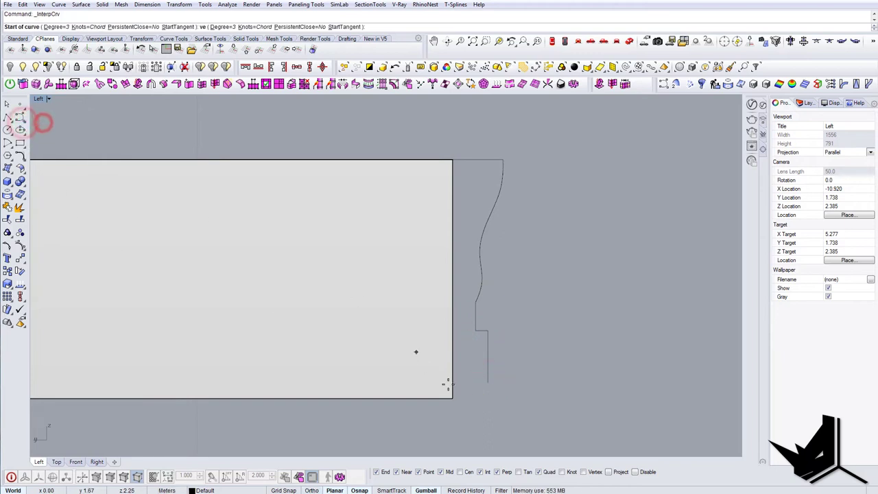
click(485, 383)
scroll(484, 384, up, 6)
click(486, 396)
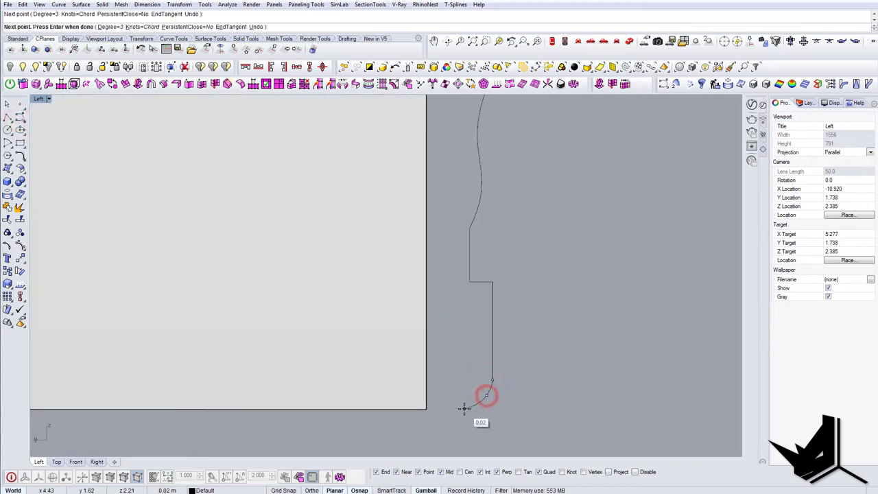
click(456, 417)
right_click(457, 416)
right_drag(456, 416, 432, 410)
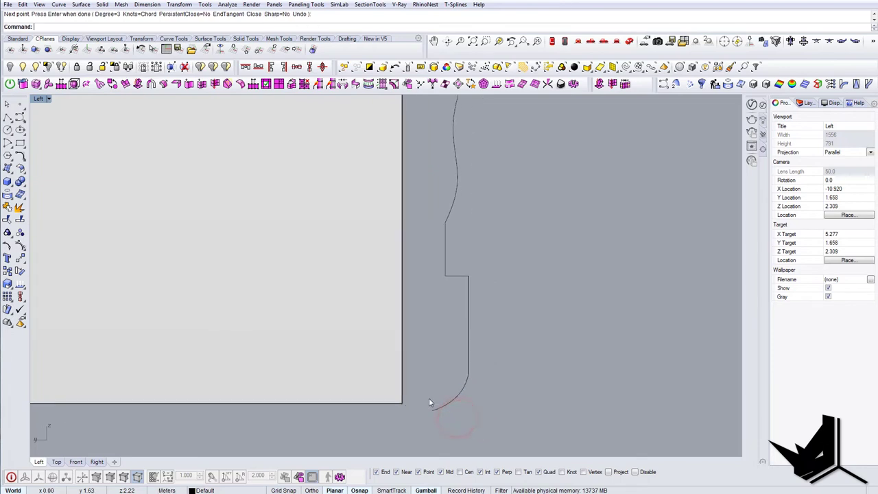
Draw a horizontal line from the block's bottom corner outward past the rounded profile curve.
text(Line)
key(Return)
click(404, 407)
click(516, 406)
right_drag(508, 402, 492, 389)
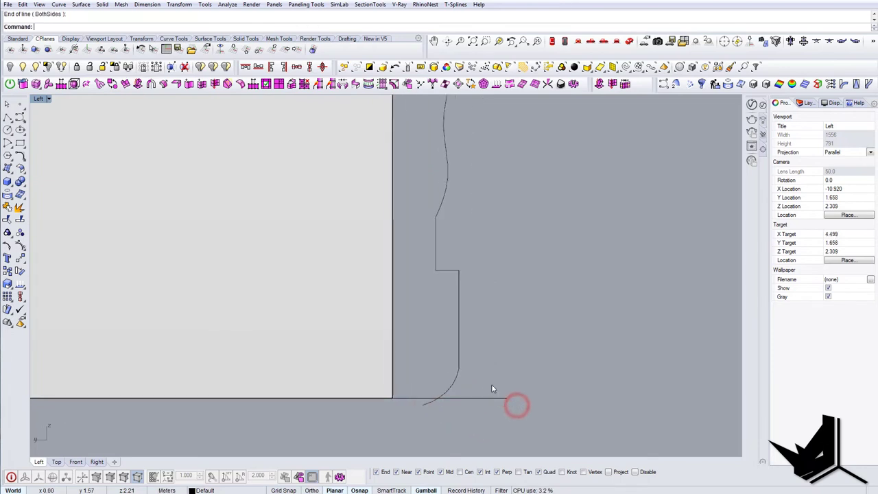
Trim the rounded curve and the horizontal line against each other, removing their ends beyond the intersection.
text(Trim)
key(Return)
drag(494, 410, 436, 376)
key(Return)
click(420, 398)
click(450, 388)
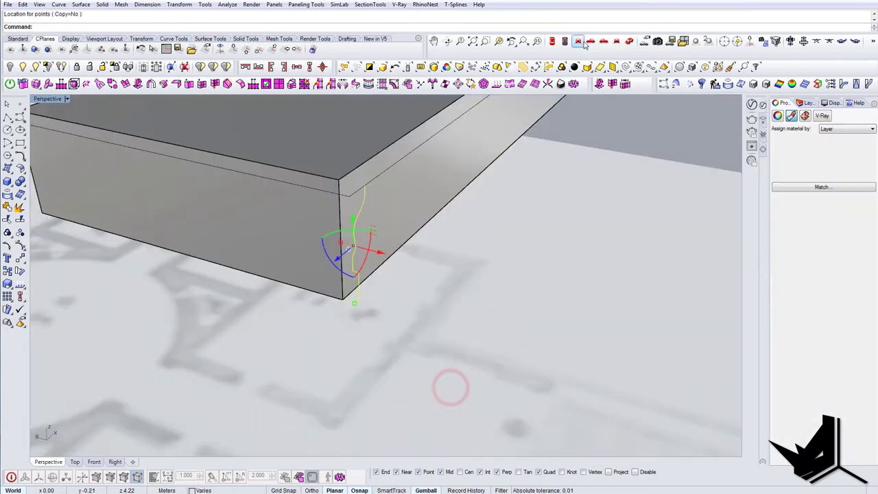
Fillet the bottom line and the rounded curve with radius 0 and Join enabled, working in the Left view.
click(603, 41)
right_drag(374, 265, 406, 280)
scroll(392, 308, up, 6)
click(417, 347)
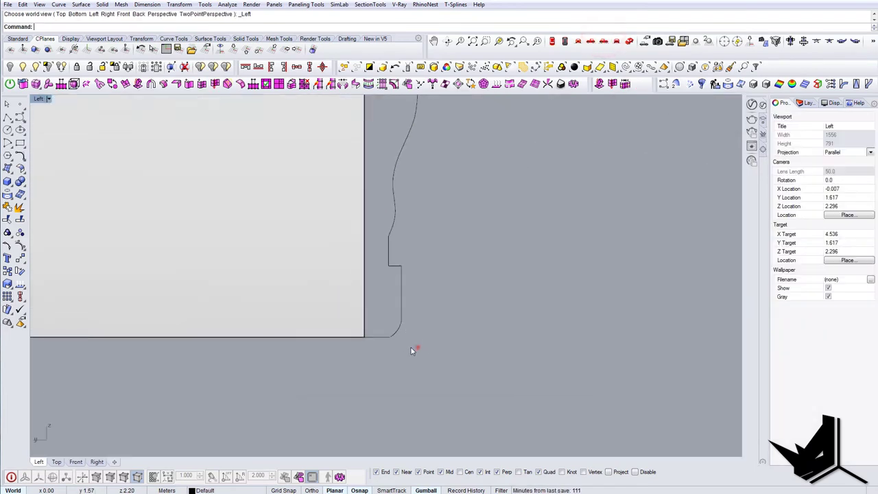
scroll(388, 336, up, 8)
text(Fillet)
key(Return)
click(384, 338)
click(398, 336)
scroll(404, 343, down, 7)
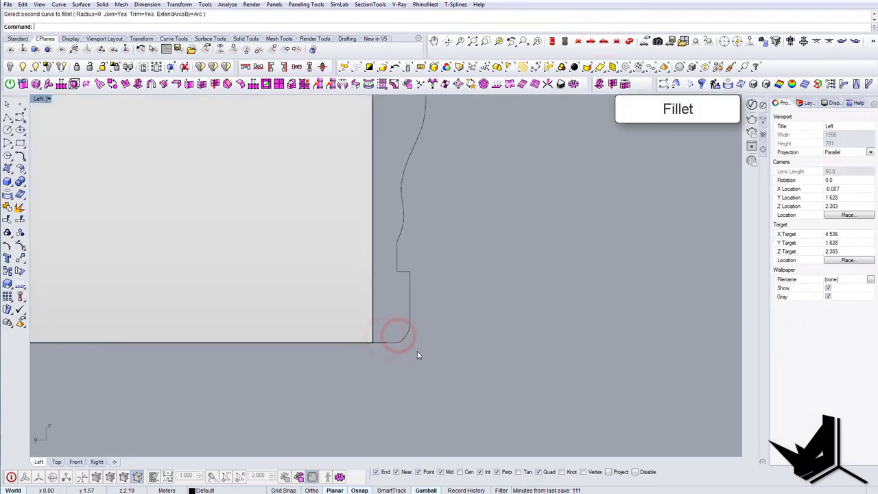
Show the control points of the bottom curve and delete the one at its corner to smooth the bend.
drag(414, 350, 402, 340)
scroll(398, 343, up, 8)
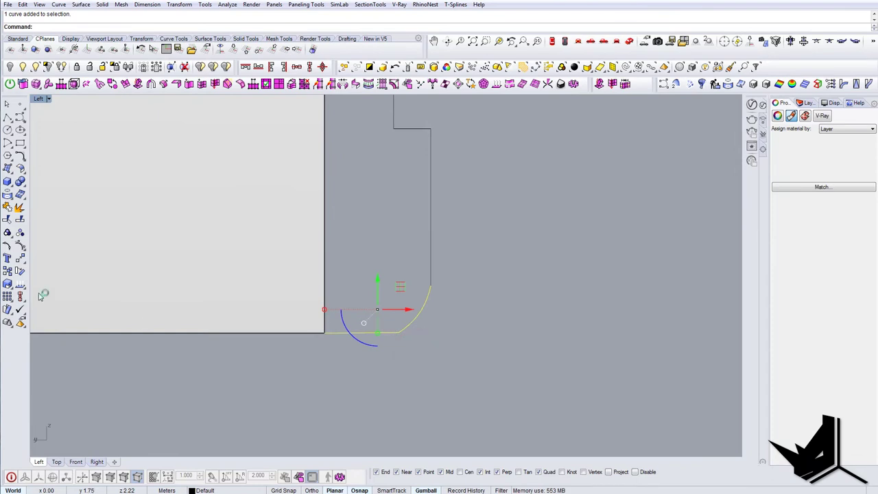
click(20, 246)
scroll(374, 326, up, 6)
drag(412, 330, 429, 343)
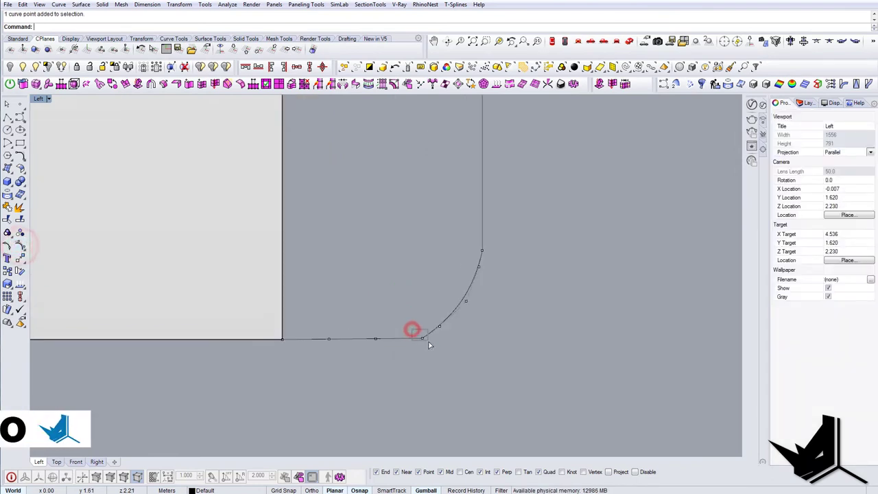
key(Delete)
key(Escape)
Join the profile's lower vertical line and the rounded bottom curve at their shared end.
scroll(411, 360, down, 10)
scroll(411, 353, up, 6)
scroll(412, 351, down, 10)
right_drag(426, 333, 412, 367)
drag(429, 393, 398, 360)
scroll(419, 364, up, 6)
scroll(420, 369, up, 2)
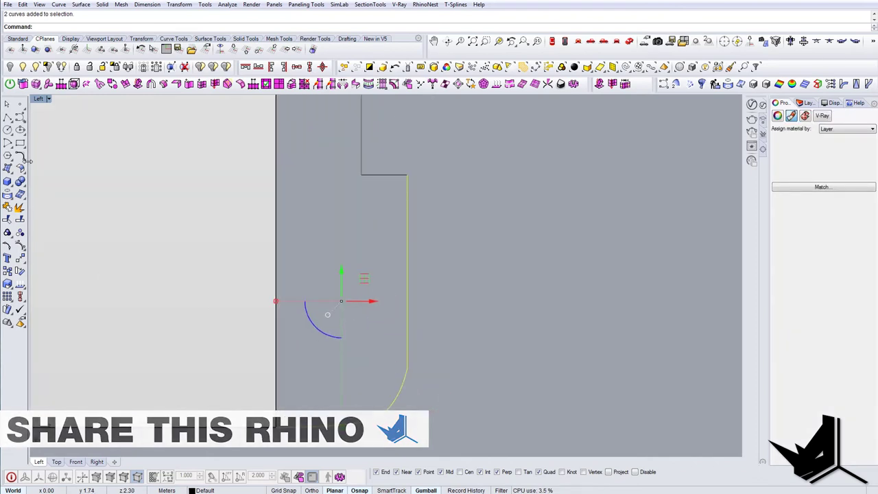
click(21, 246)
right_click(388, 362)
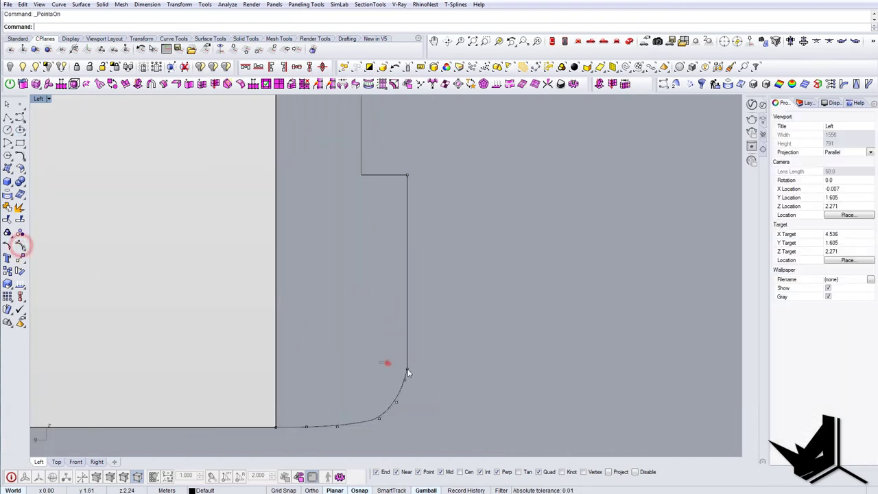
click(409, 375)
click(406, 362)
Show the joined lower curve's control points and delete those at the junction of its vertical and rounded parts.
click(406, 367)
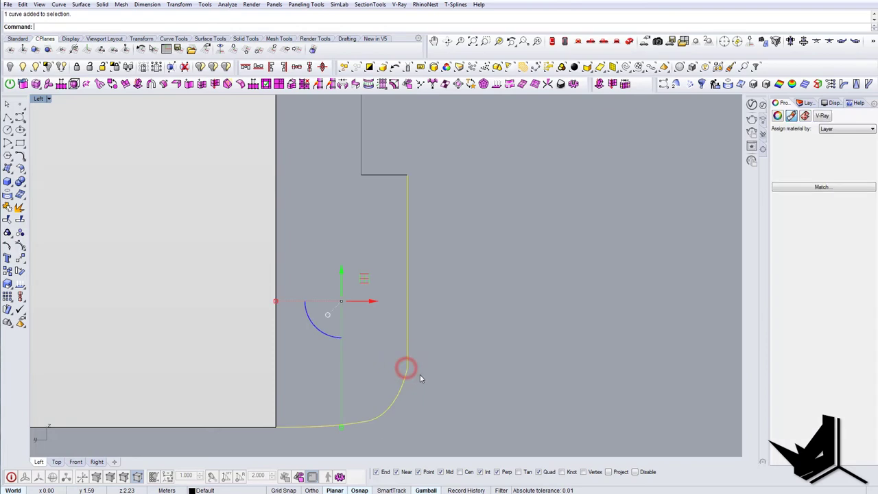
click(19, 246)
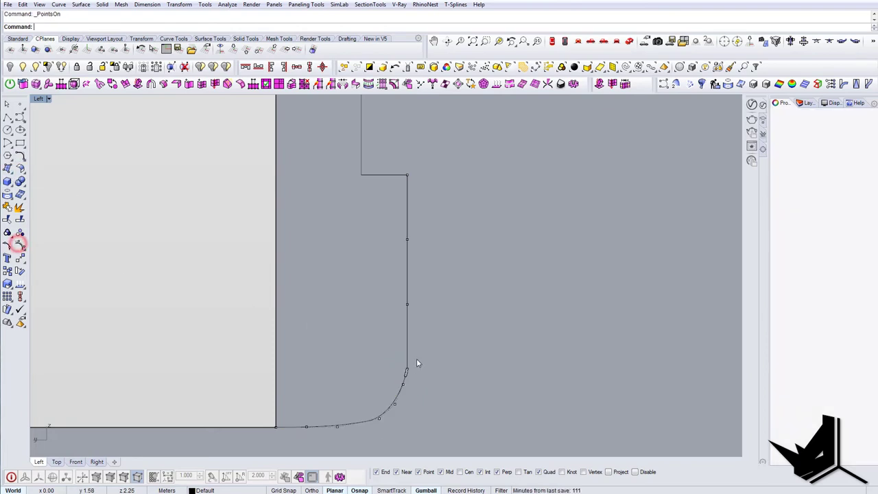
drag(398, 365, 418, 381)
key(Delete)
scroll(420, 367, down, 16)
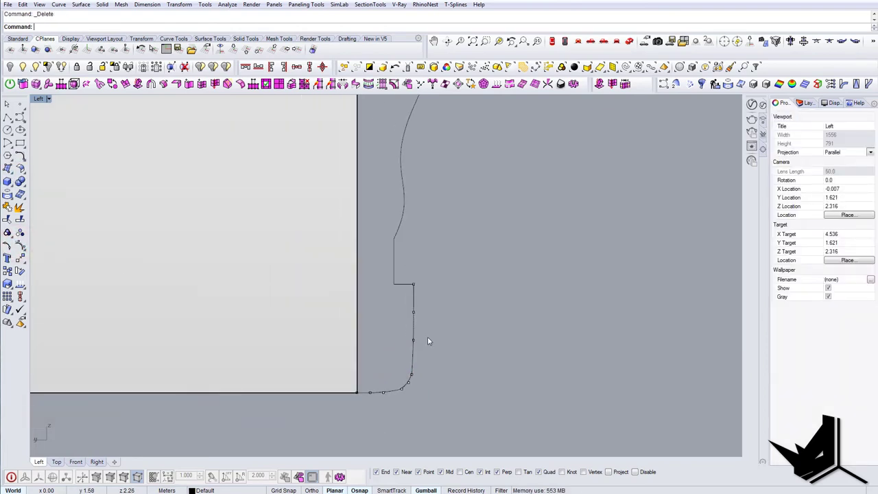
key(Escape)
Join the curve segments from the upper moulding down to the rounded base into one open cornice profile.
drag(416, 321, 447, 353)
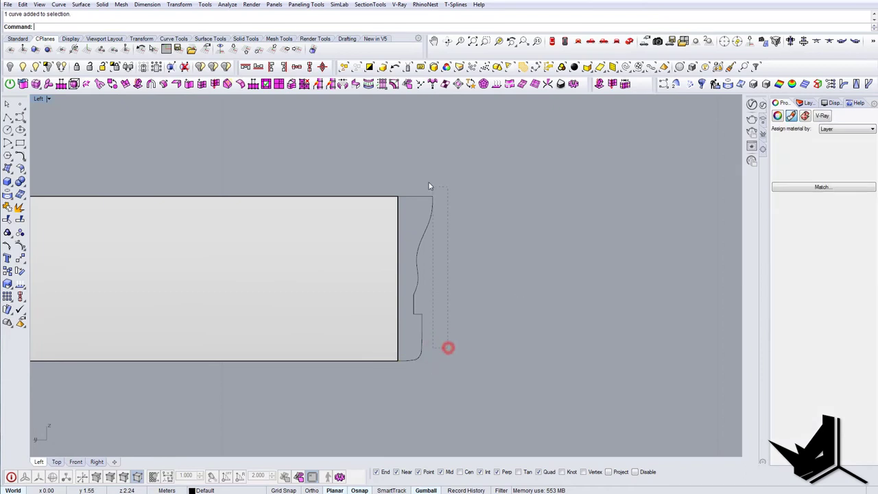
drag(429, 182, 409, 225)
click(412, 355)
key(Return)
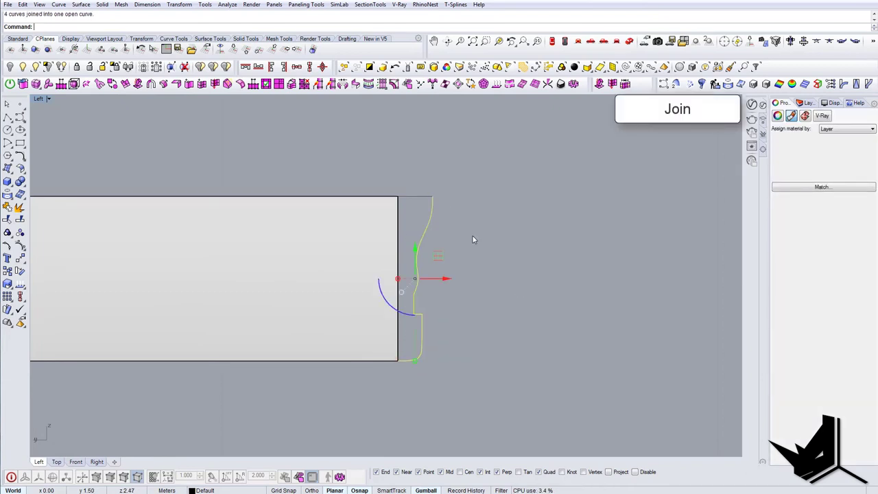
In Perspective view, draw a line from the profile's upper end to the block's top corner and join it to the profile.
click(422, 198)
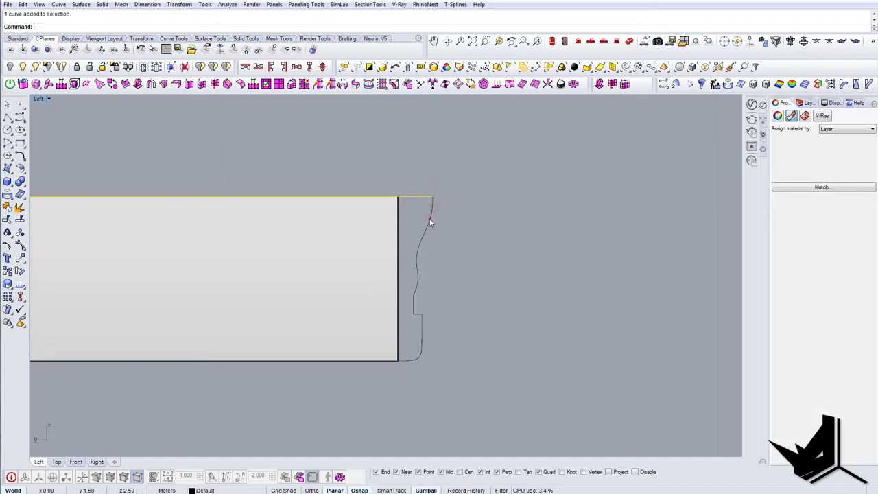
click(430, 220)
click(629, 41)
right_drag(509, 248, 470, 267)
scroll(392, 270, up, 5)
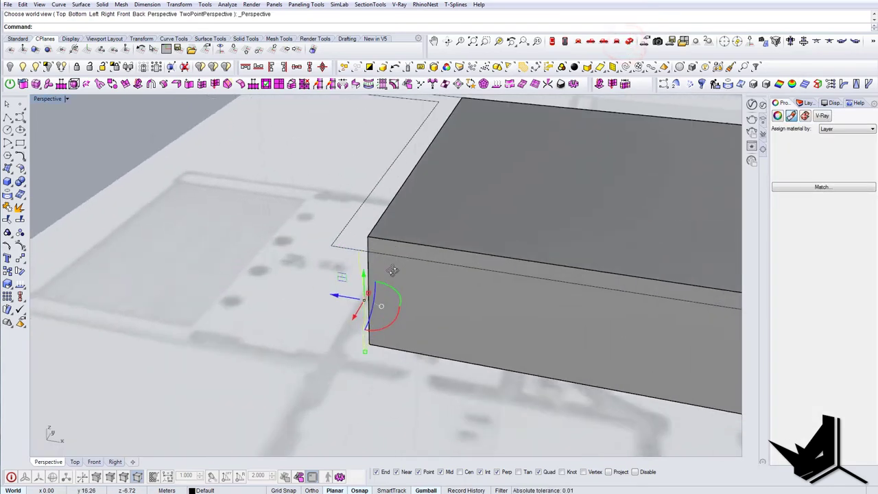
right_drag(392, 270, 482, 281)
scroll(457, 277, up, 3)
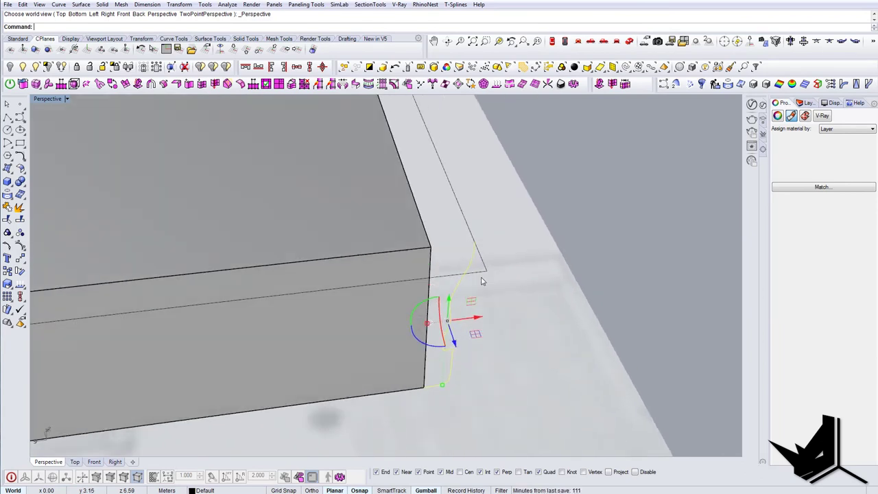
text(line)
key(Return)
click(475, 242)
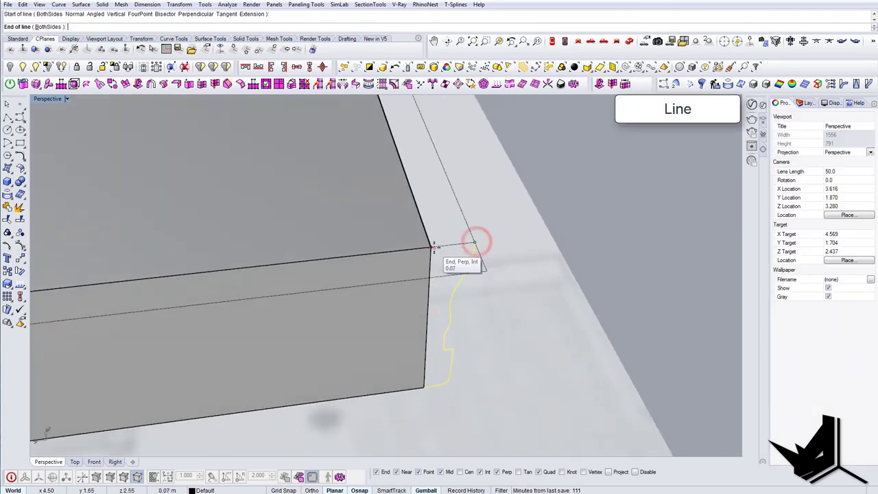
click(434, 247)
click(452, 245)
shift+click(469, 260)
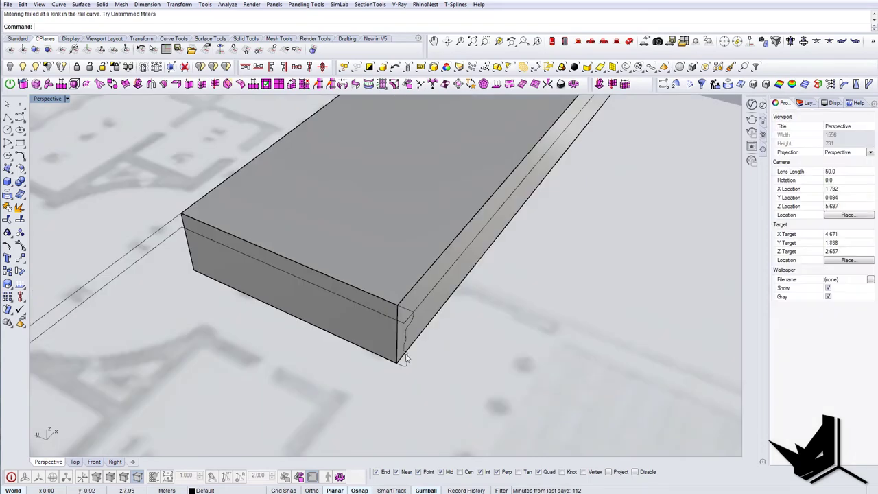
Move the cornice profile from the block's top corner to the middle of the block's long top edge.
click(406, 358)
right_drag(411, 358, 403, 366)
text(m)
key(Return)
click(385, 307)
scroll(386, 306, down, 4)
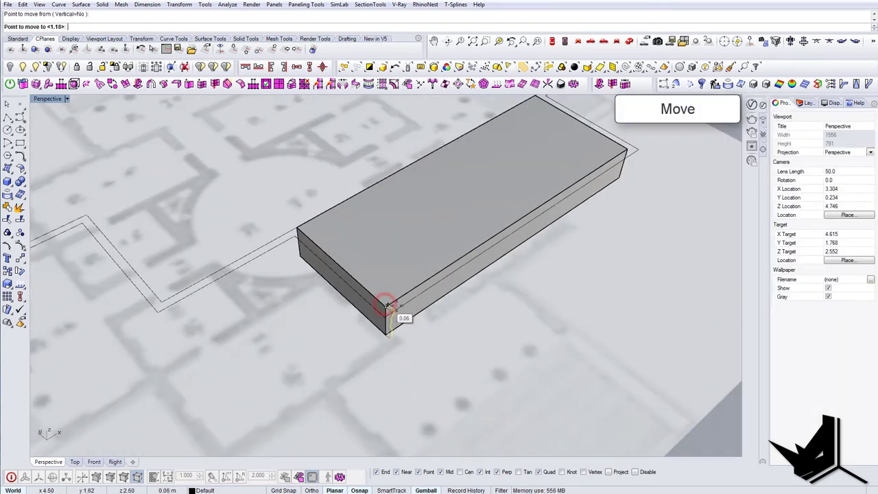
click(515, 221)
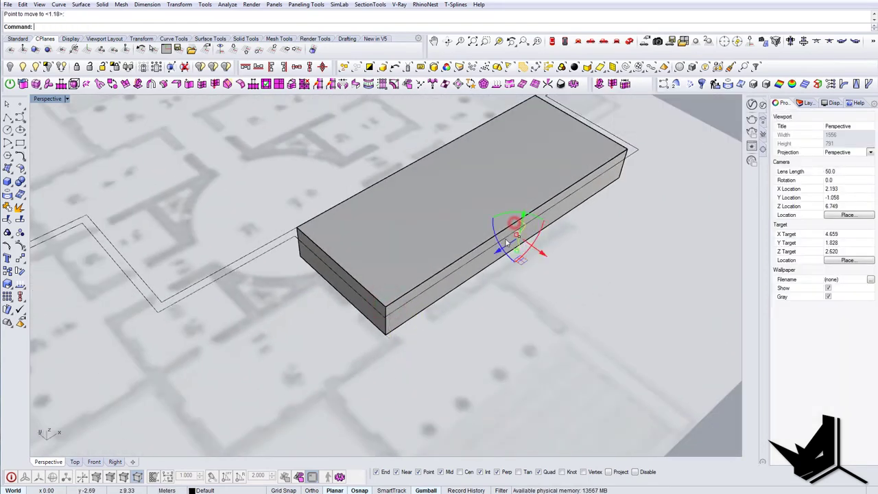
right_drag(514, 221, 519, 232)
click(514, 224)
Try sweeping the cornice profile along the inner stepped outline with Sweep1, Freeform style and Do not simplify.
scroll(511, 207, up, 5)
text(sw)
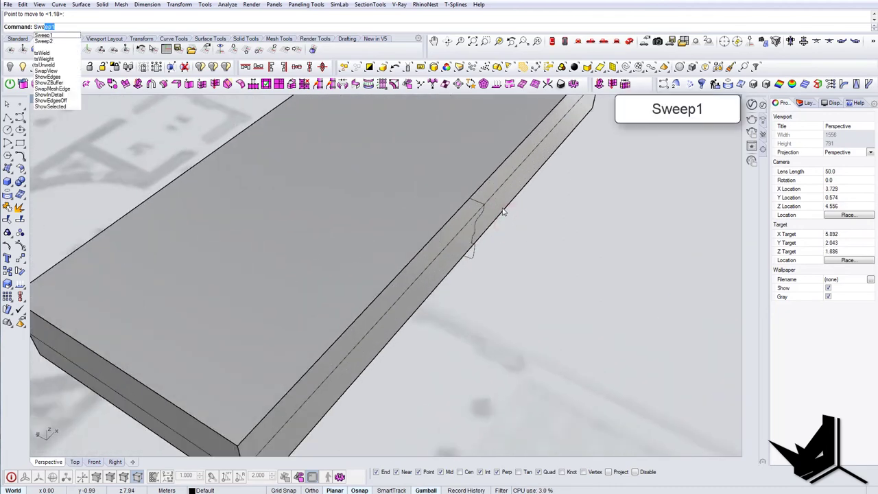
click(45, 37)
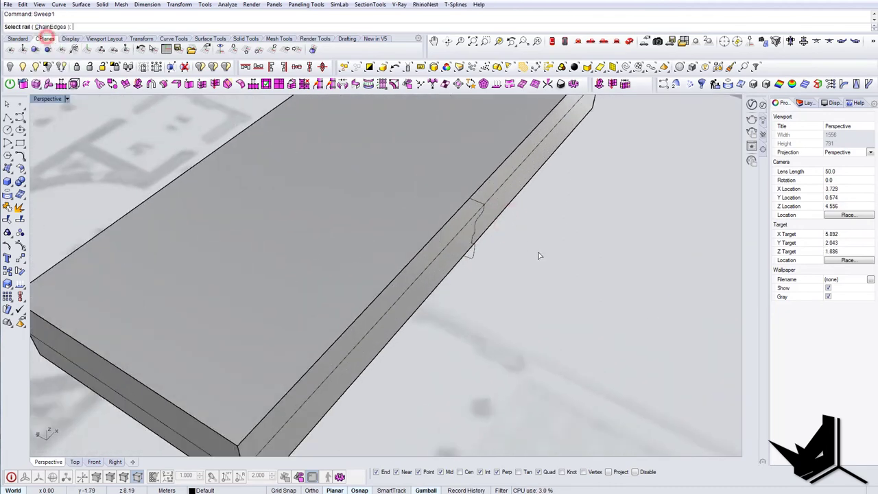
click(468, 200)
click(490, 226)
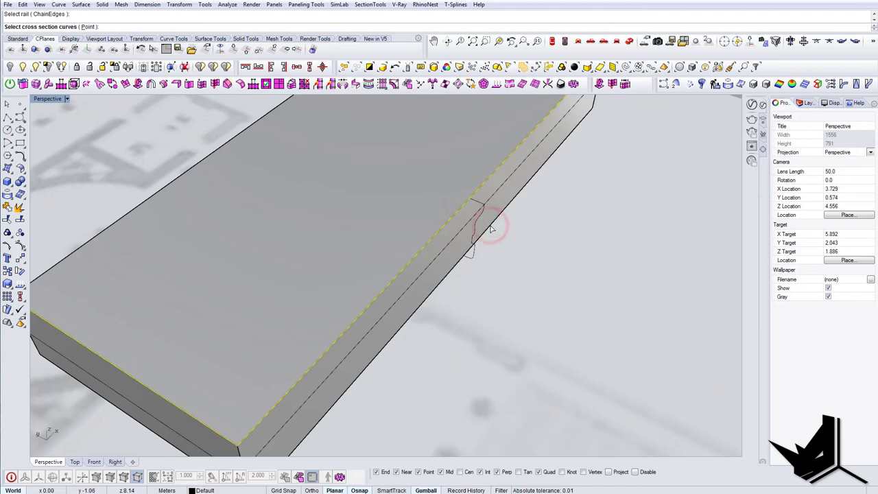
click(474, 225)
scroll(474, 226, down, 5)
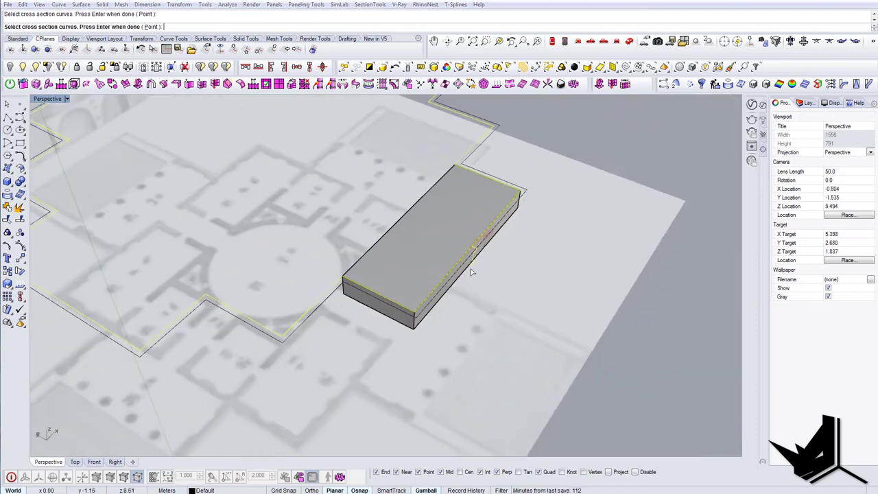
key(Return)
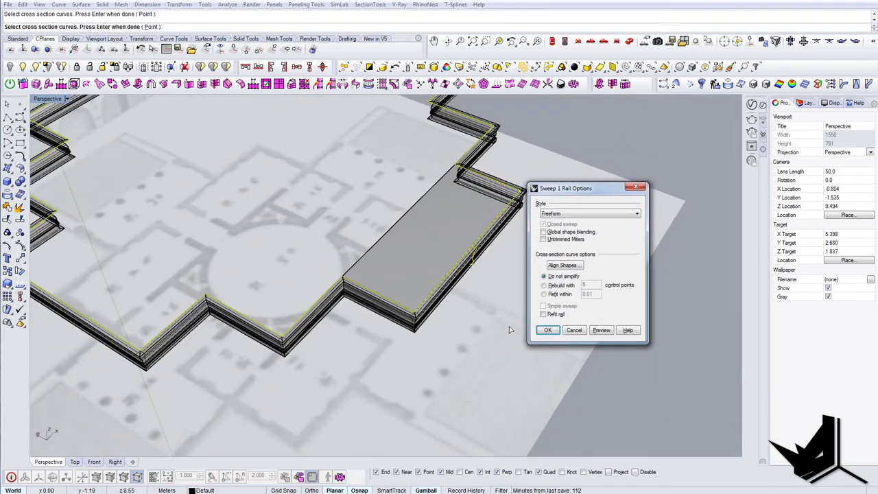
click(551, 332)
right_drag(385, 326, 368, 303)
scroll(342, 251, up, 6)
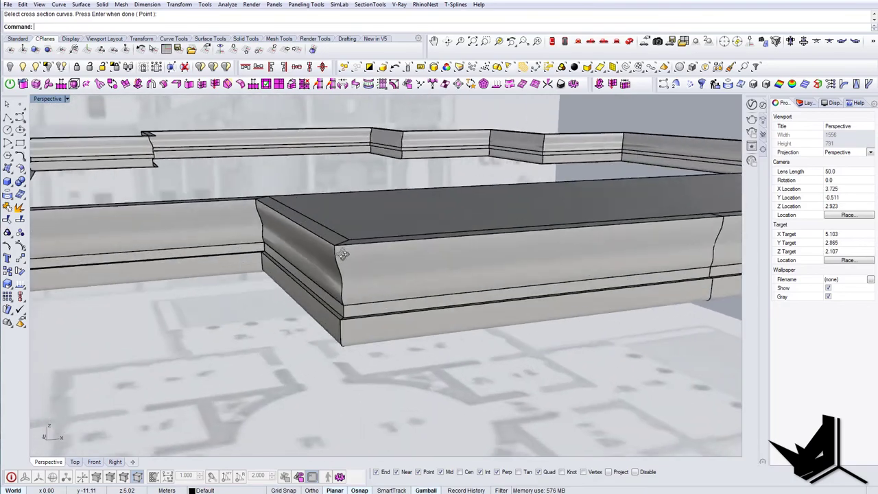
right_drag(342, 253, 330, 259)
Show all hidden objects and inspect the swept cornice against the villa's walls and porticoes.
scroll(332, 260, down, 10)
right_drag(364, 287, 532, 236)
click(25, 69)
scroll(222, 277, up, 4)
right_drag(222, 277, 588, 288)
scroll(614, 281, up, 4)
scroll(538, 290, down, 5)
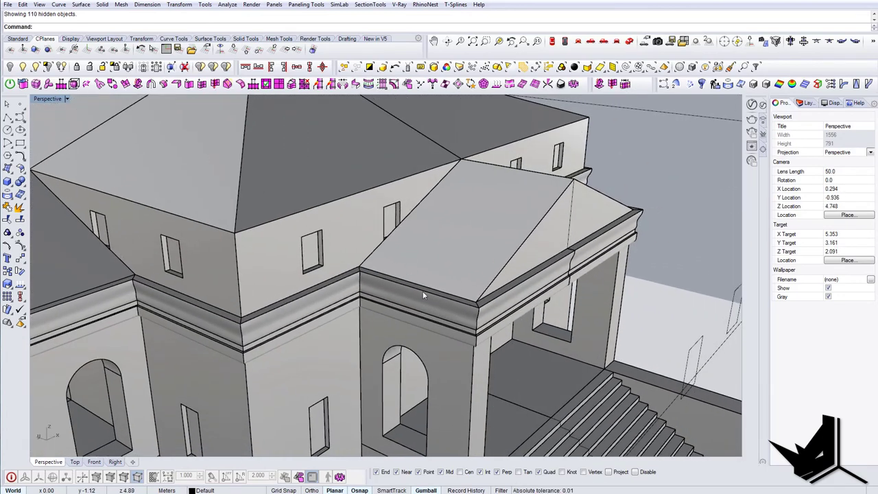
Undo the unhiding of the building and the cornice sweep.
scroll(312, 337, up, 3)
key(ctrl+z)
key(ctrl+z)
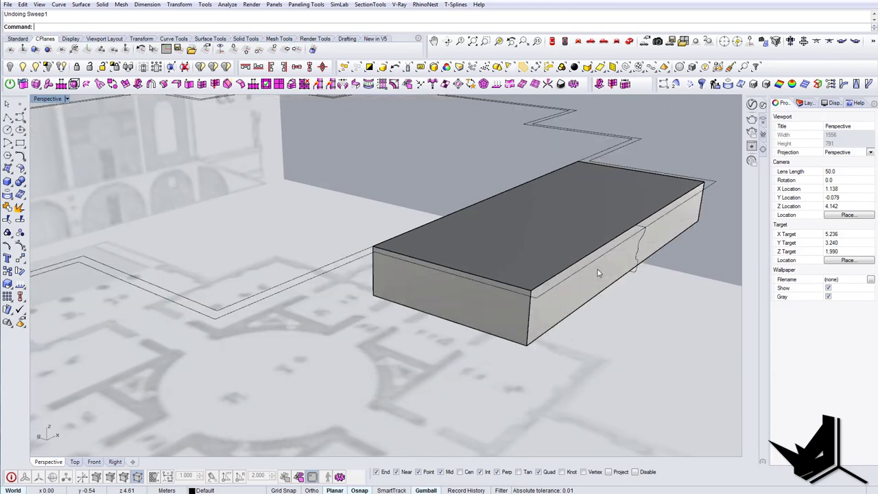
Scale the cornice profile narrower in its outward direction and move its inner top end onto the block's top edge.
click(637, 253)
right_drag(638, 247, 598, 245)
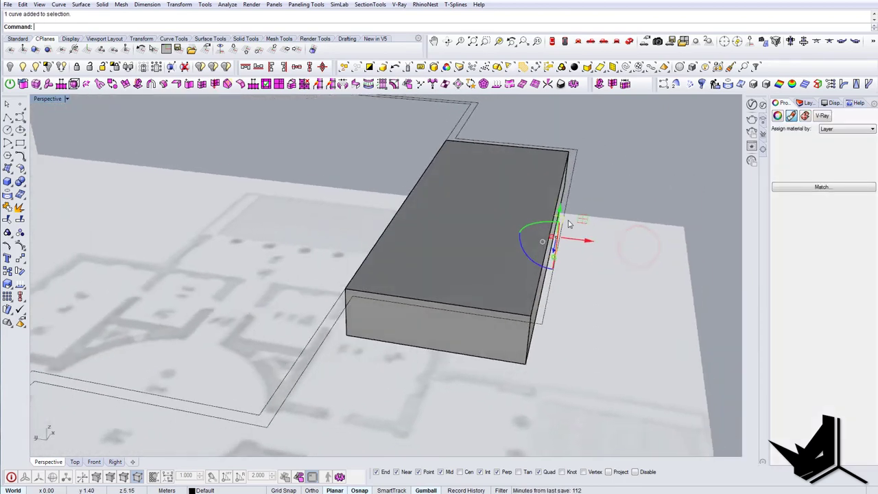
scroll(598, 245, up, 4)
drag(527, 262, 534, 262)
shift+right_drag(540, 247, 515, 253)
text(m)
key(Return)
click(526, 211)
click(520, 210)
key(Escape)
Sweep the narrowed cornice profile along the inner stepped outline with Sweep1.
key(Return)
click(500, 237)
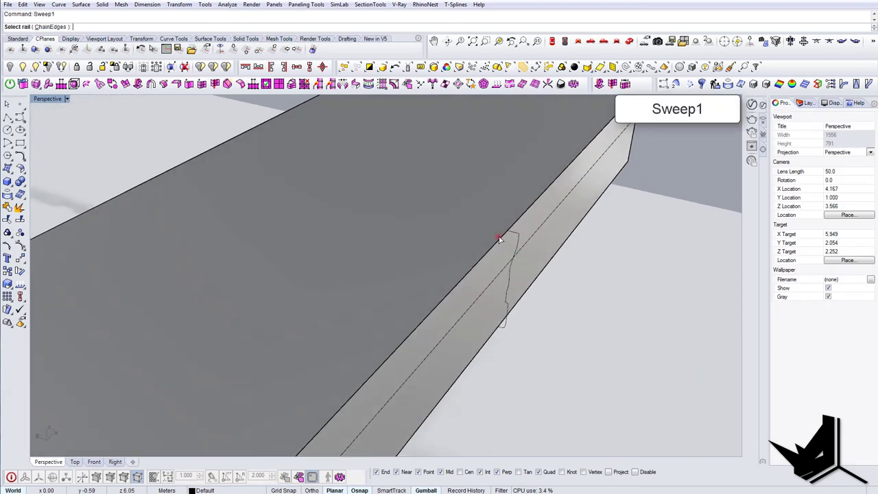
click(525, 260)
click(518, 232)
key(Return)
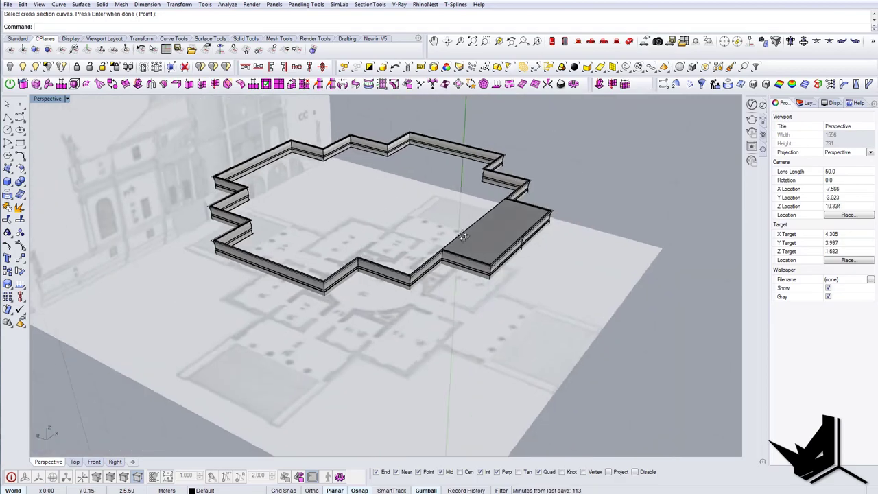
Show all hidden objects to bring back the complete villa with the new cornice.
click(28, 67)
right_drag(445, 293, 403, 323)
scroll(390, 300, down, 4)
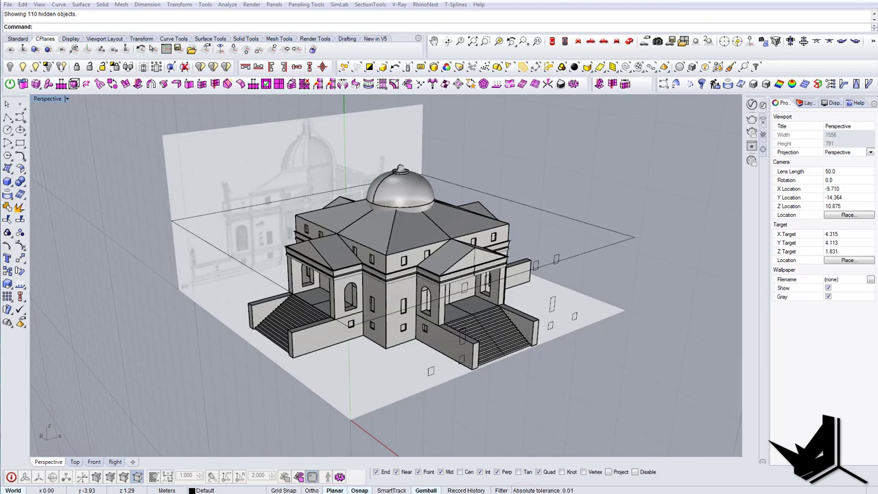
Set the construction plane to World Top and frame the villa's porticoes and stairs in Perspective view.
click(234, 50)
right_drag(473, 299, 556, 308)
scroll(418, 288, up, 4)
shift+right_drag(278, 286, 417, 286)
shift+right_drag(480, 439, 315, 383)
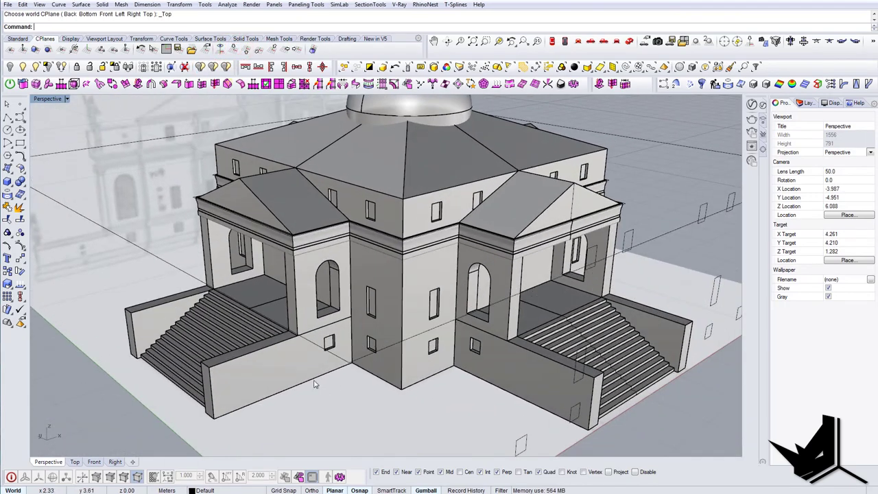
shift+right_drag(534, 382, 496, 364)
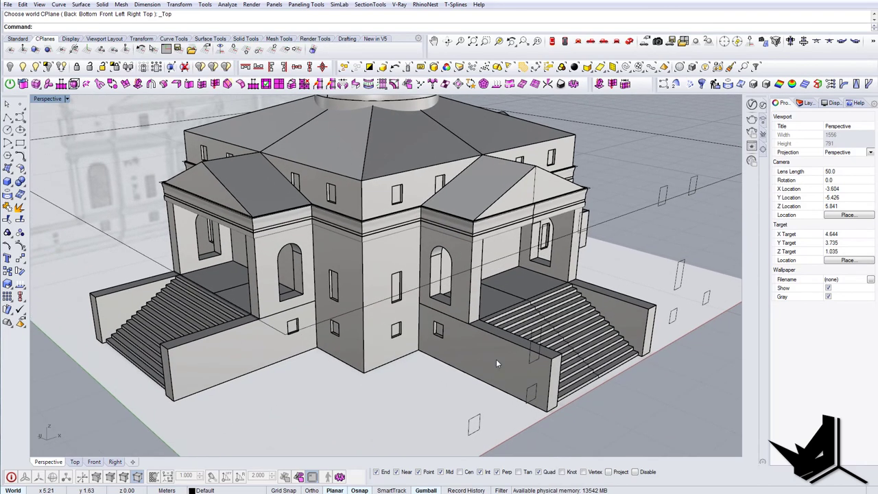